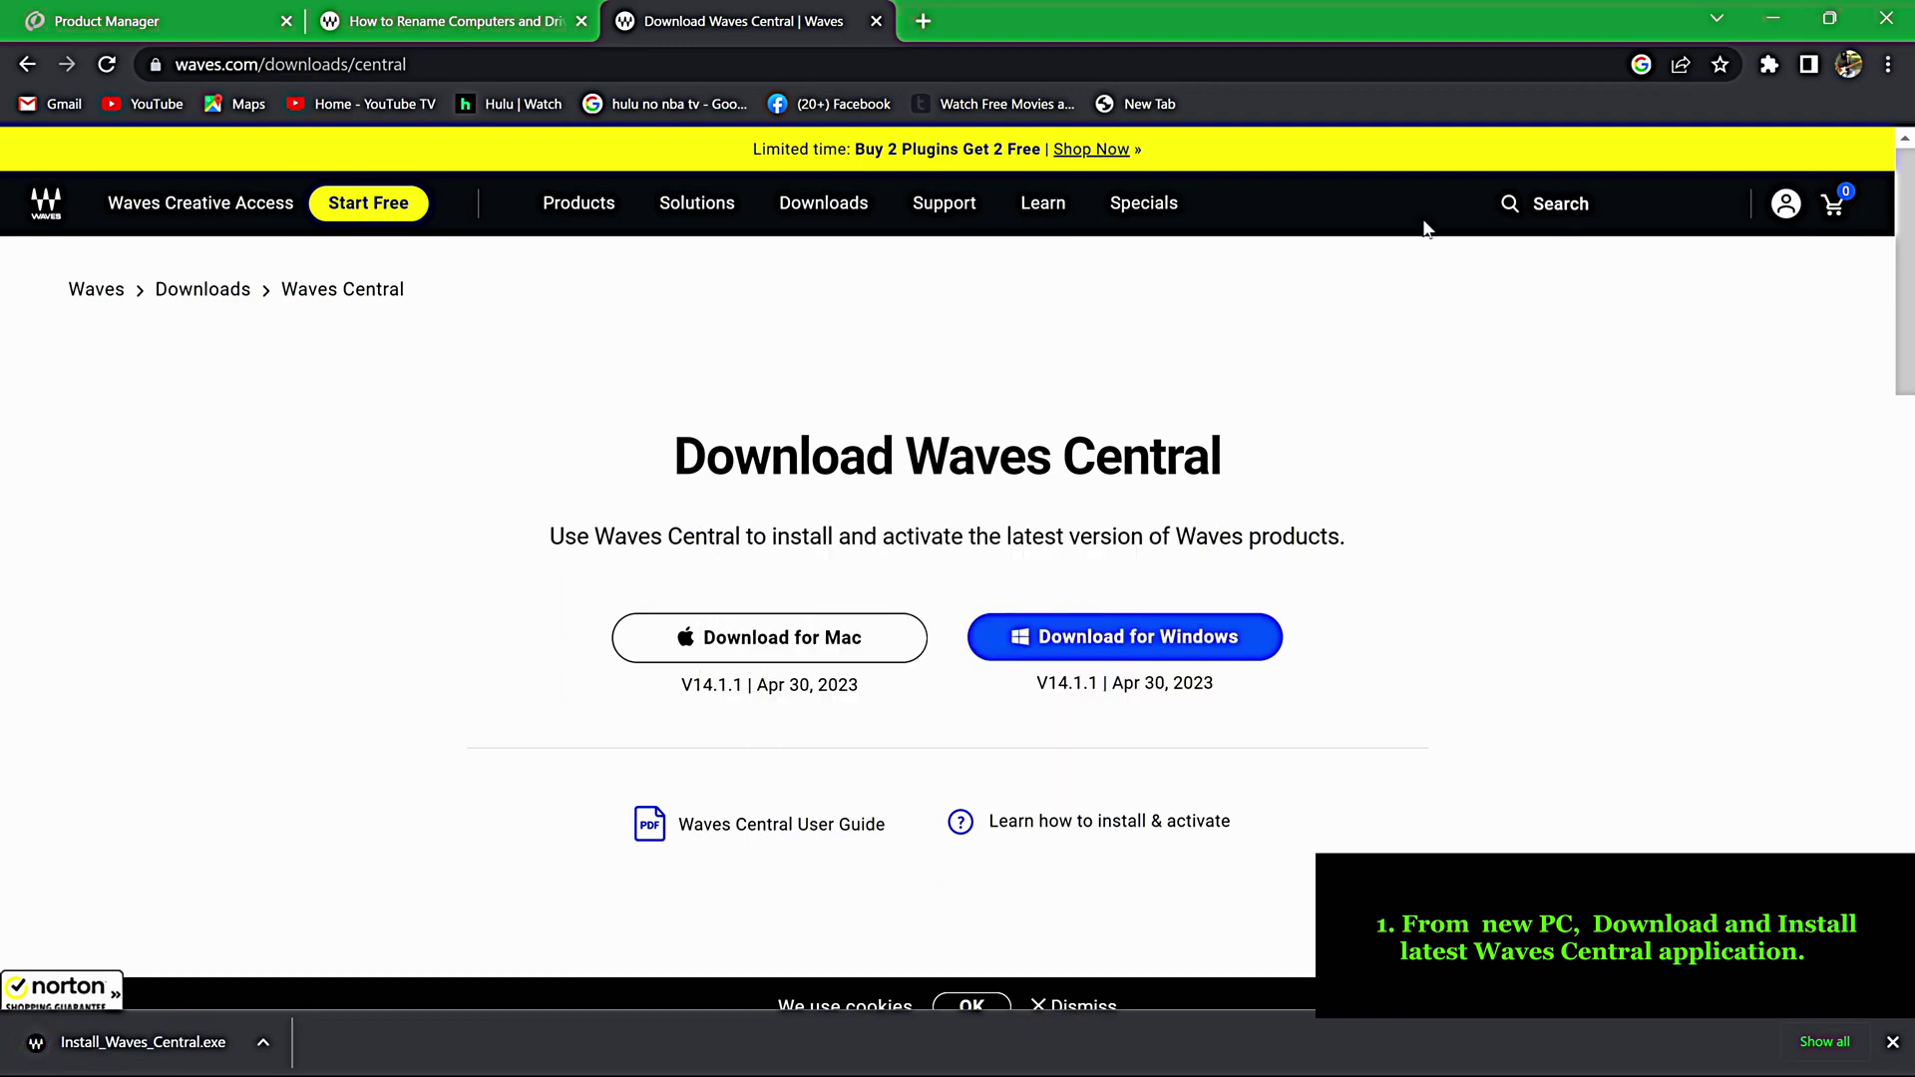
- Run the Install_Waves_Central.exe installer from the Downloads folder with the browser and file window out of the way
click(1772, 18)
click(159, 1062)
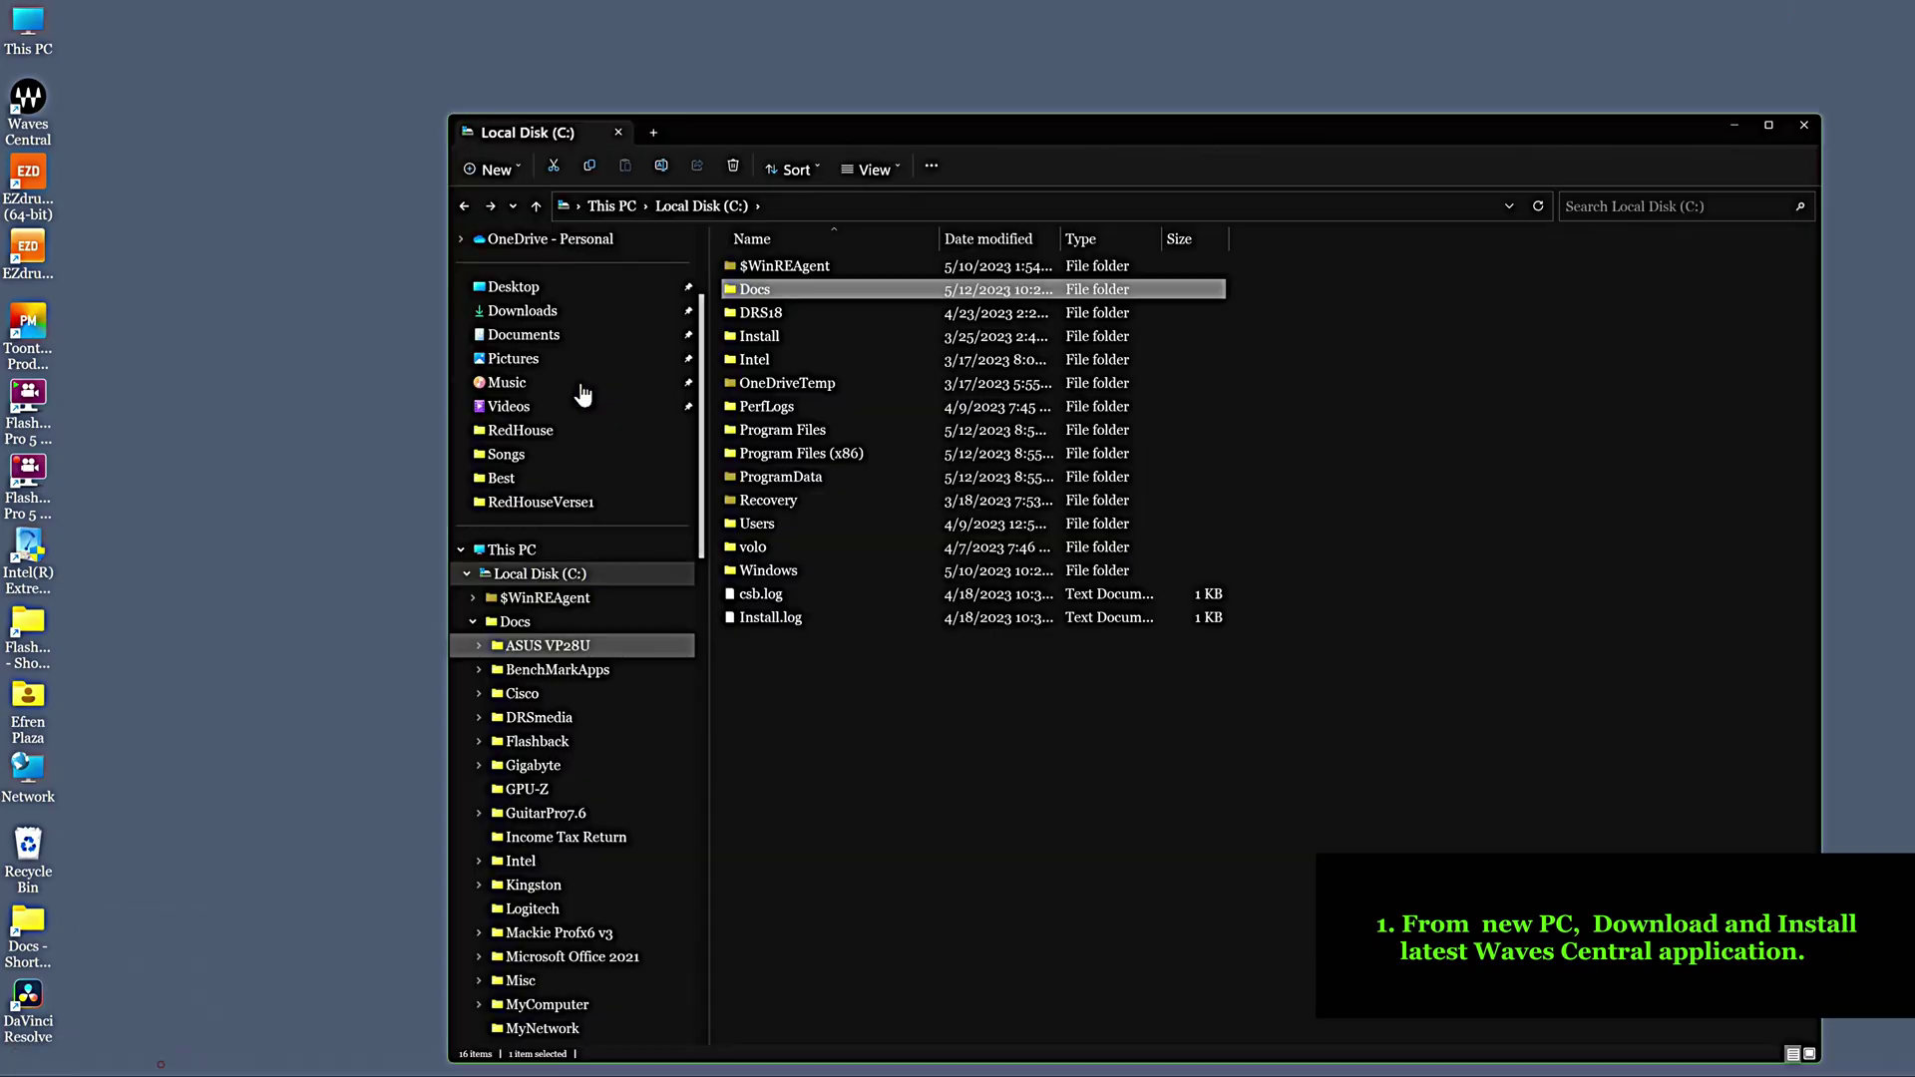
click(543, 313)
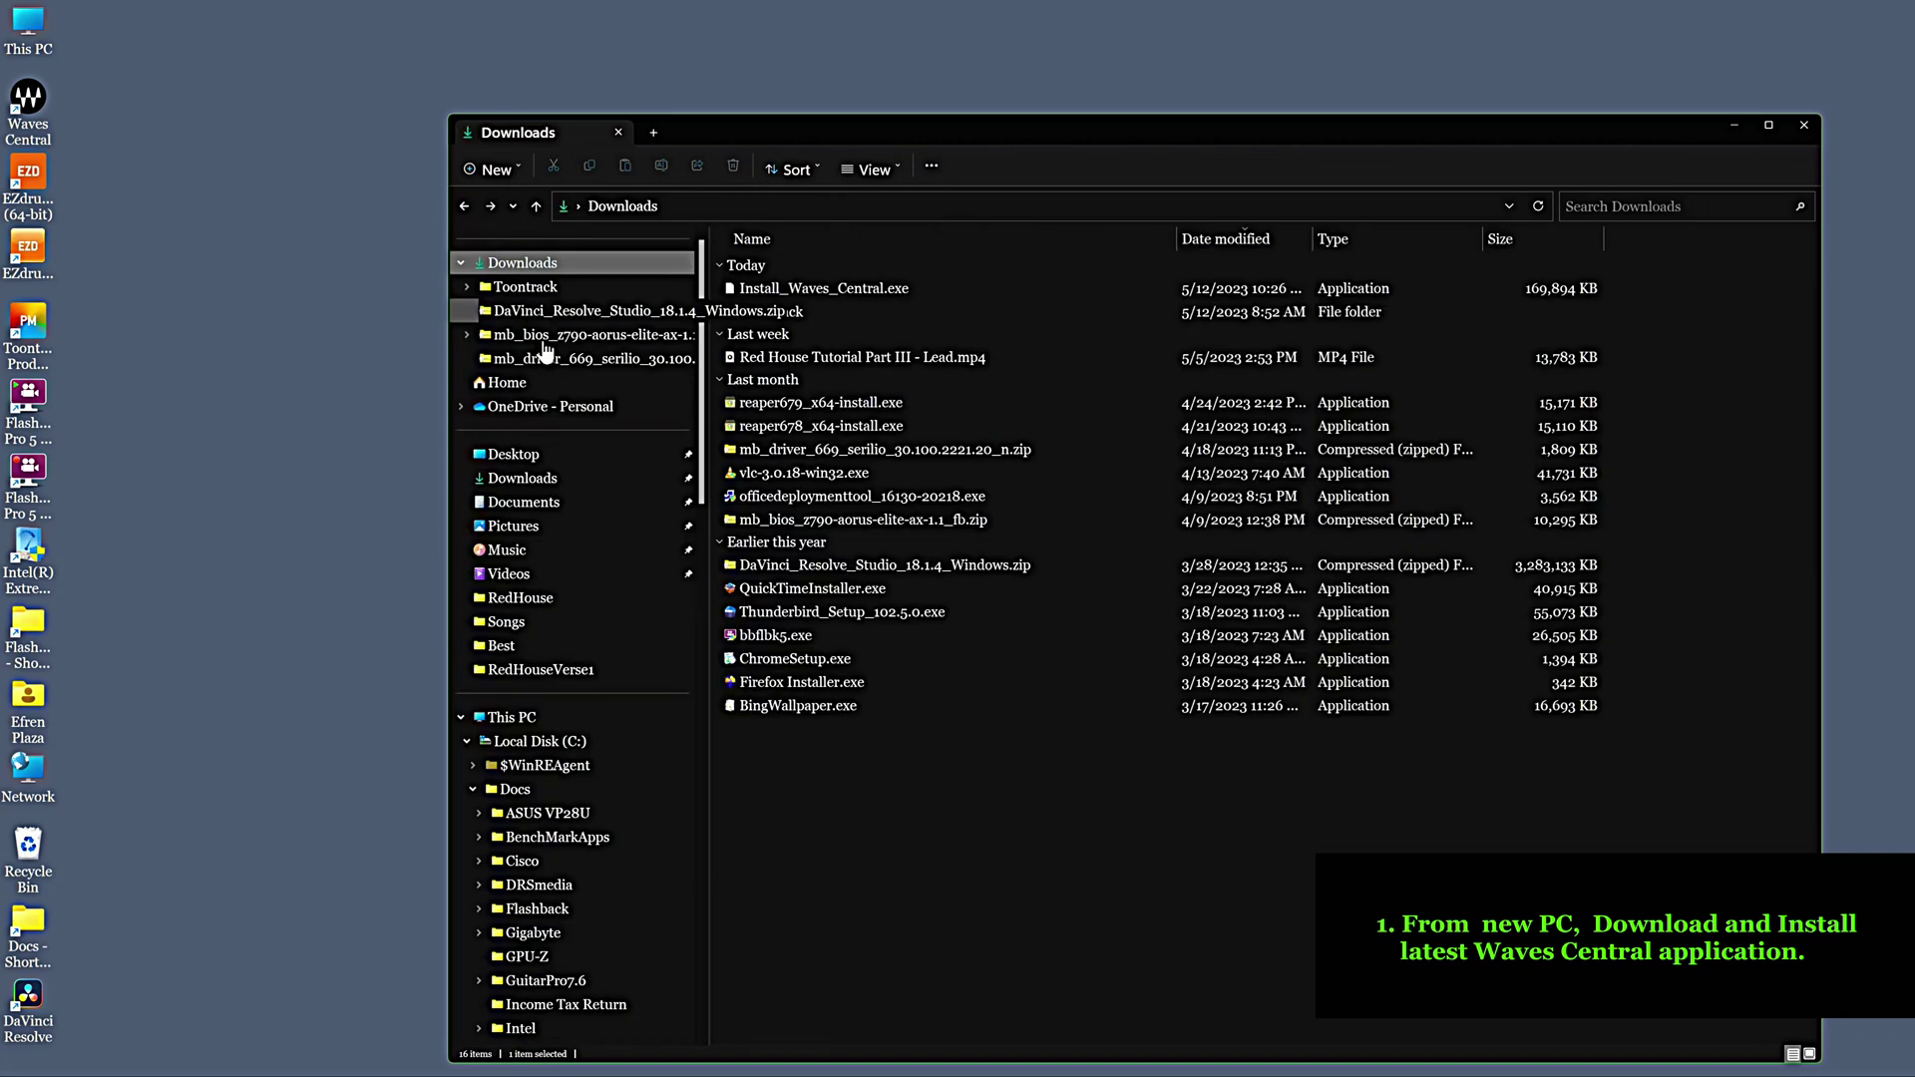
right_click(840, 293)
click(898, 377)
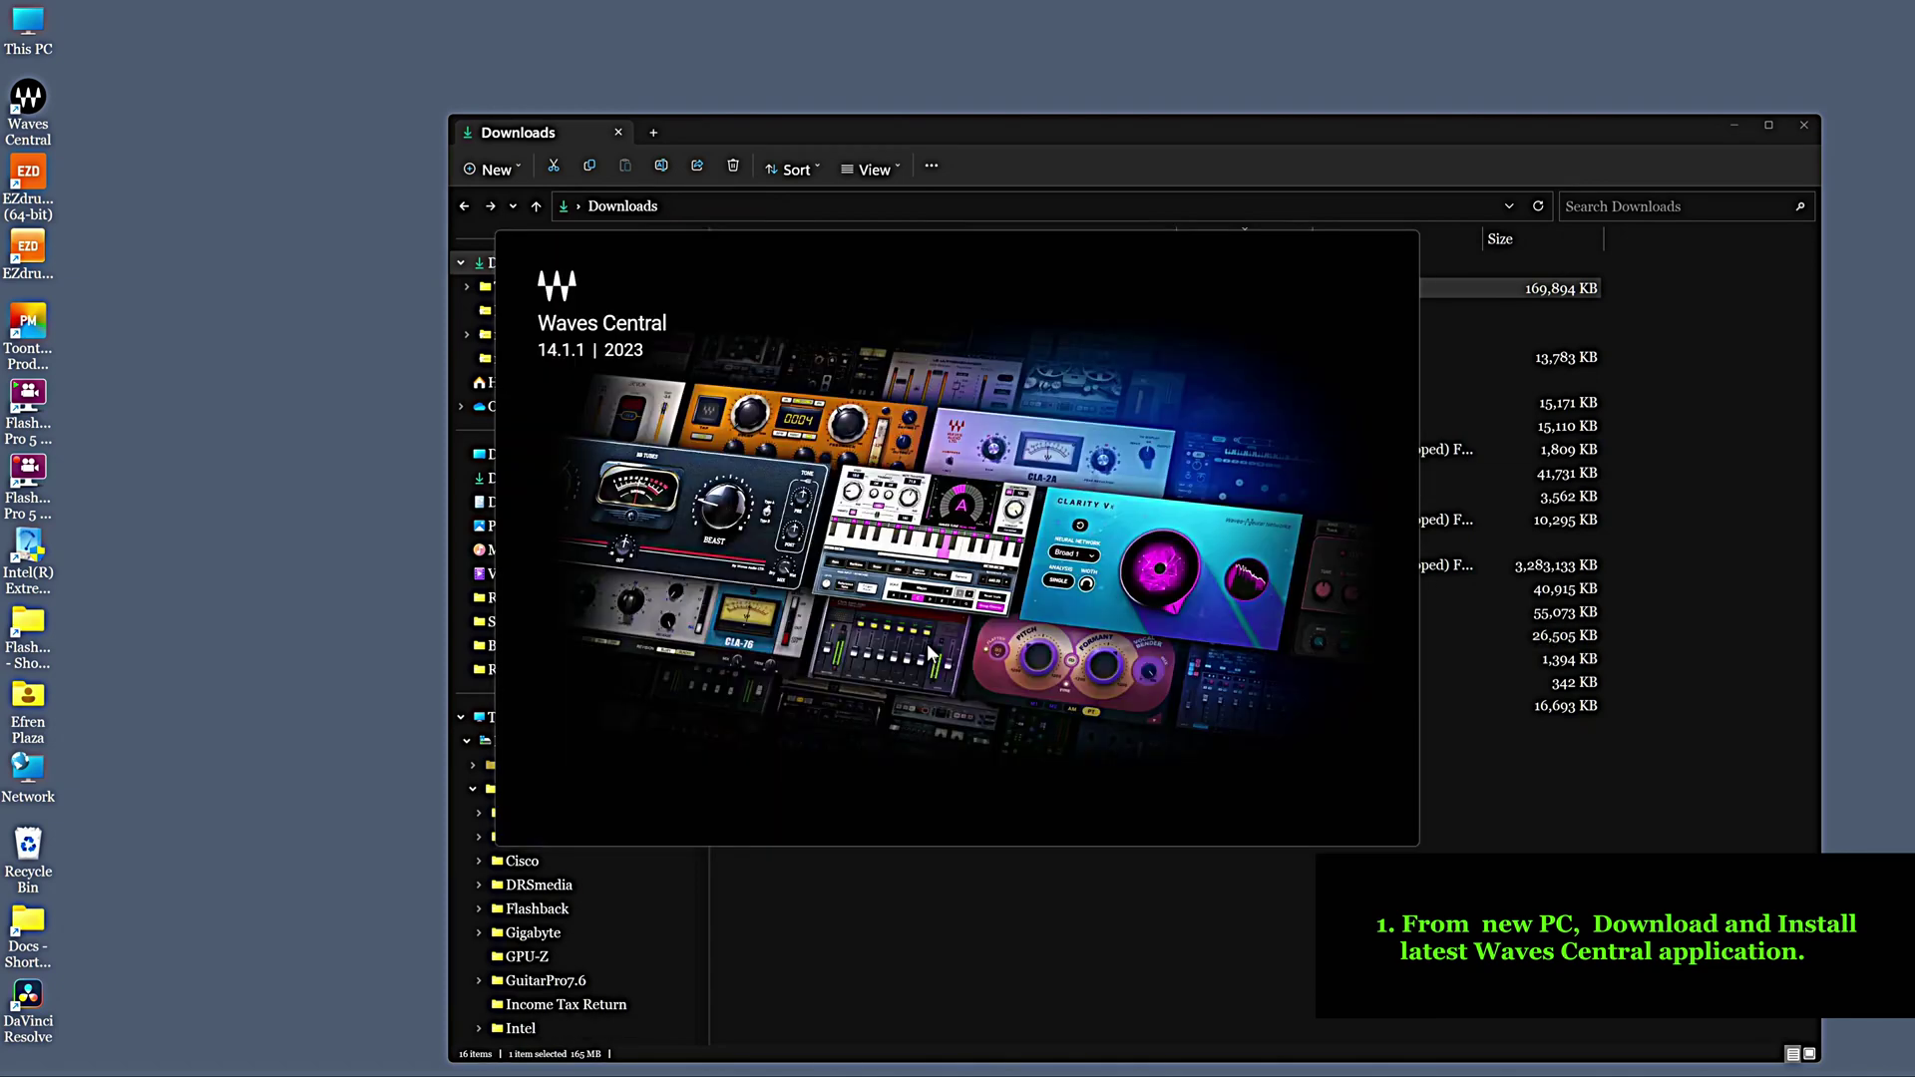
click(1732, 124)
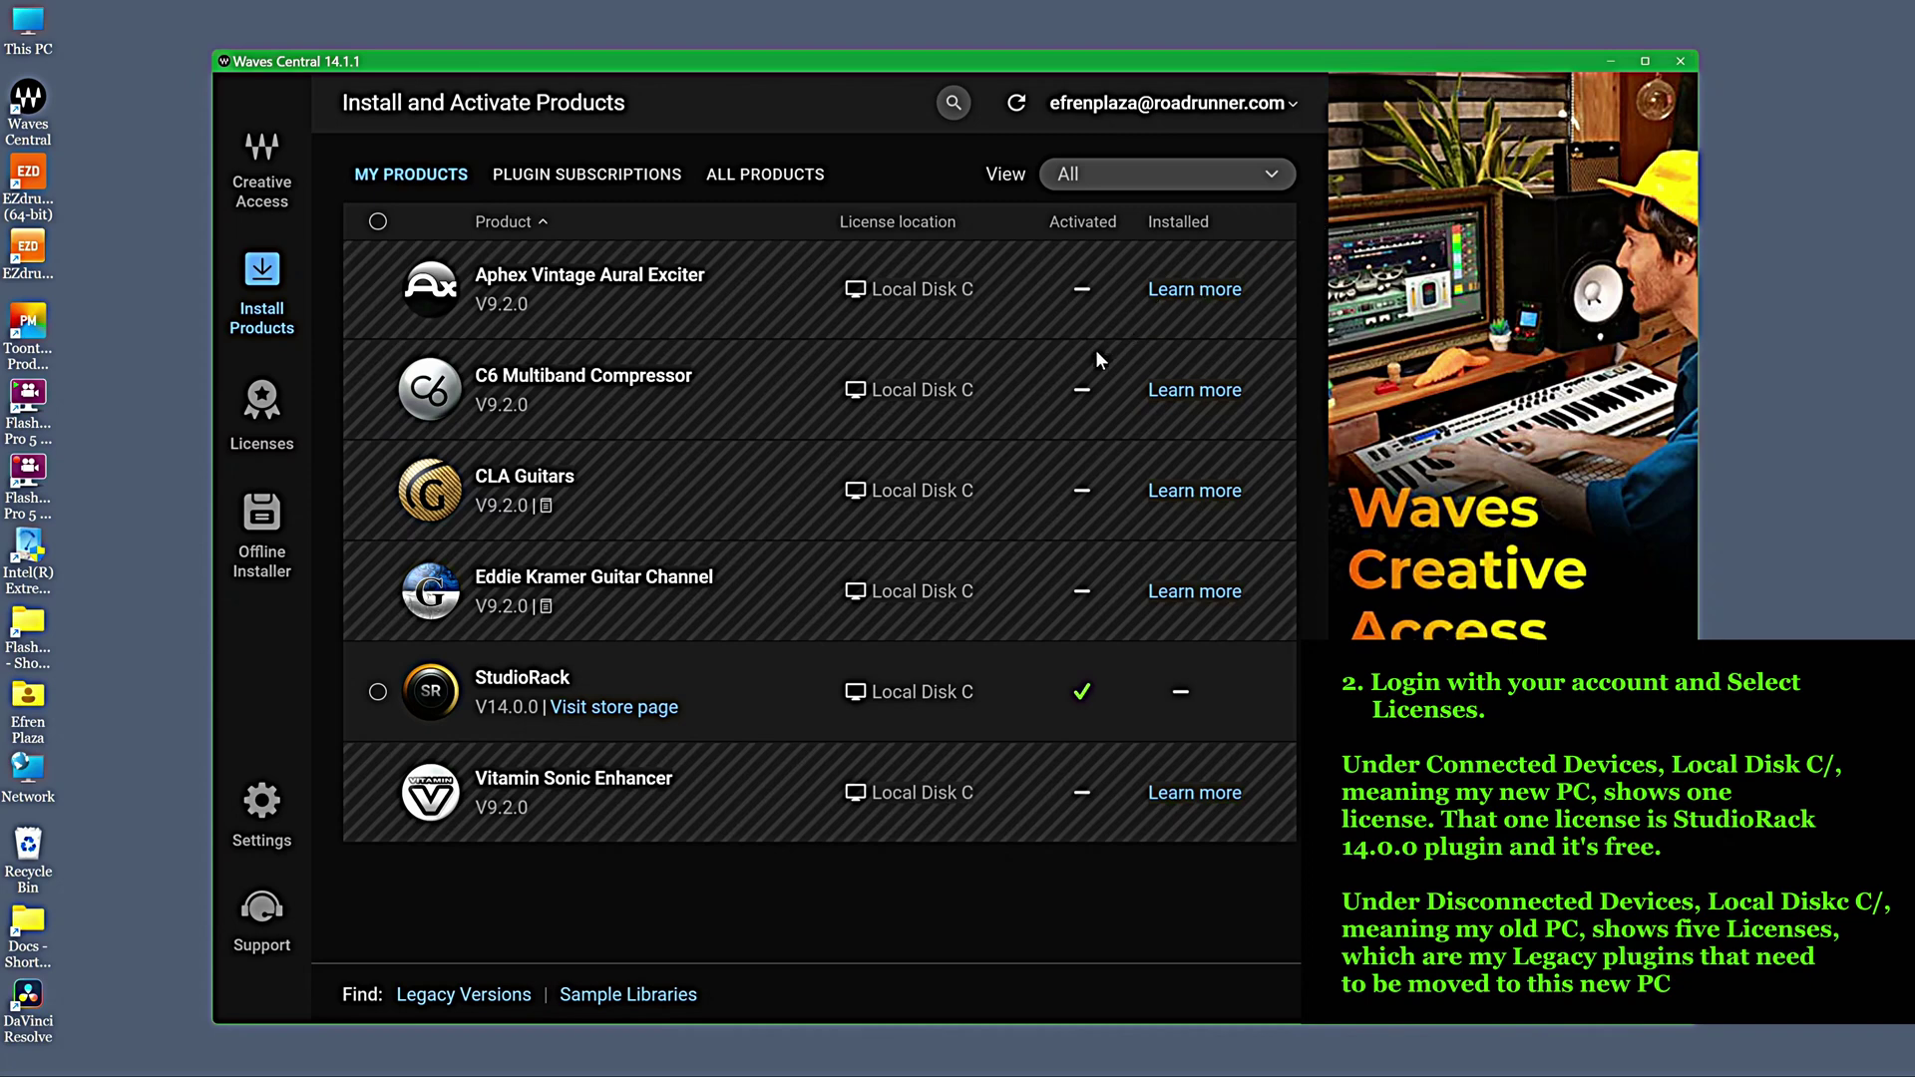
- Review the licenses on the connected and disconnected devices, selecting and expanding the disconnected Local Disk C entry
click(269, 423)
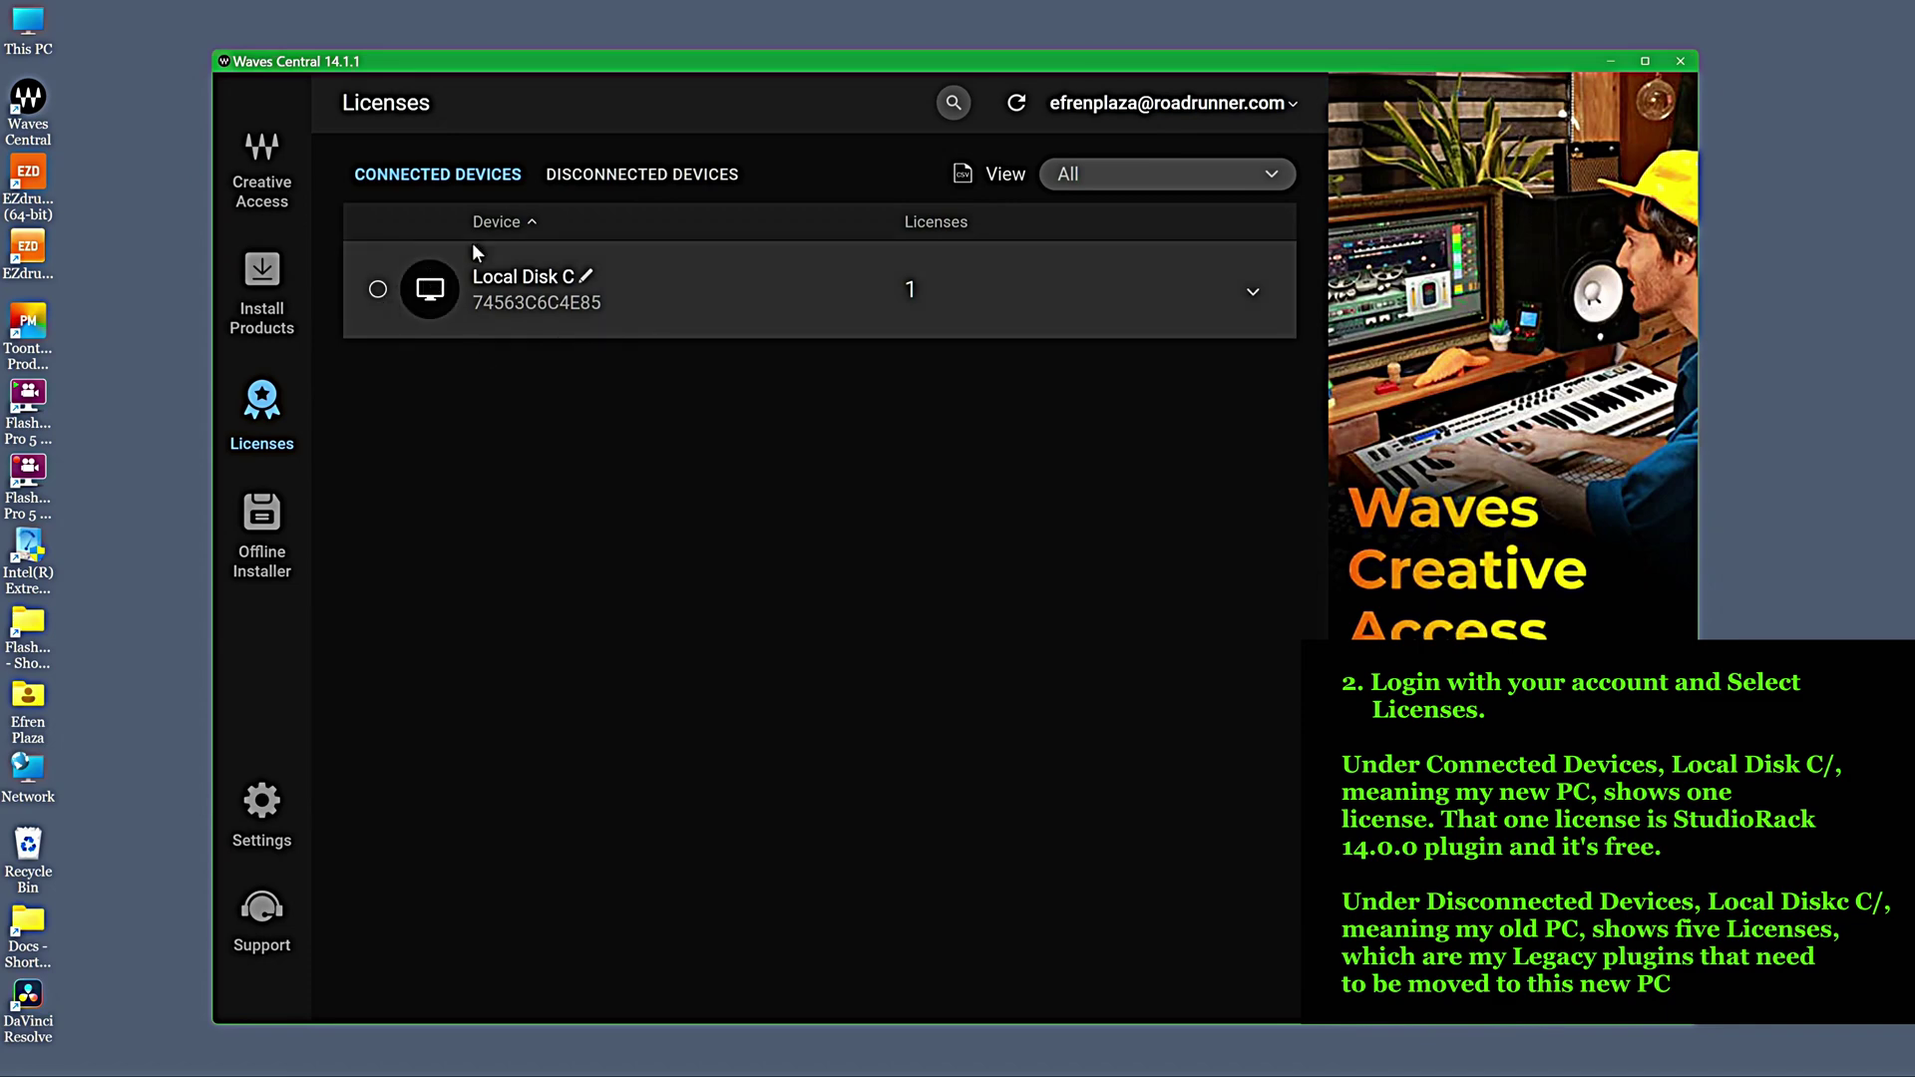
click(591, 190)
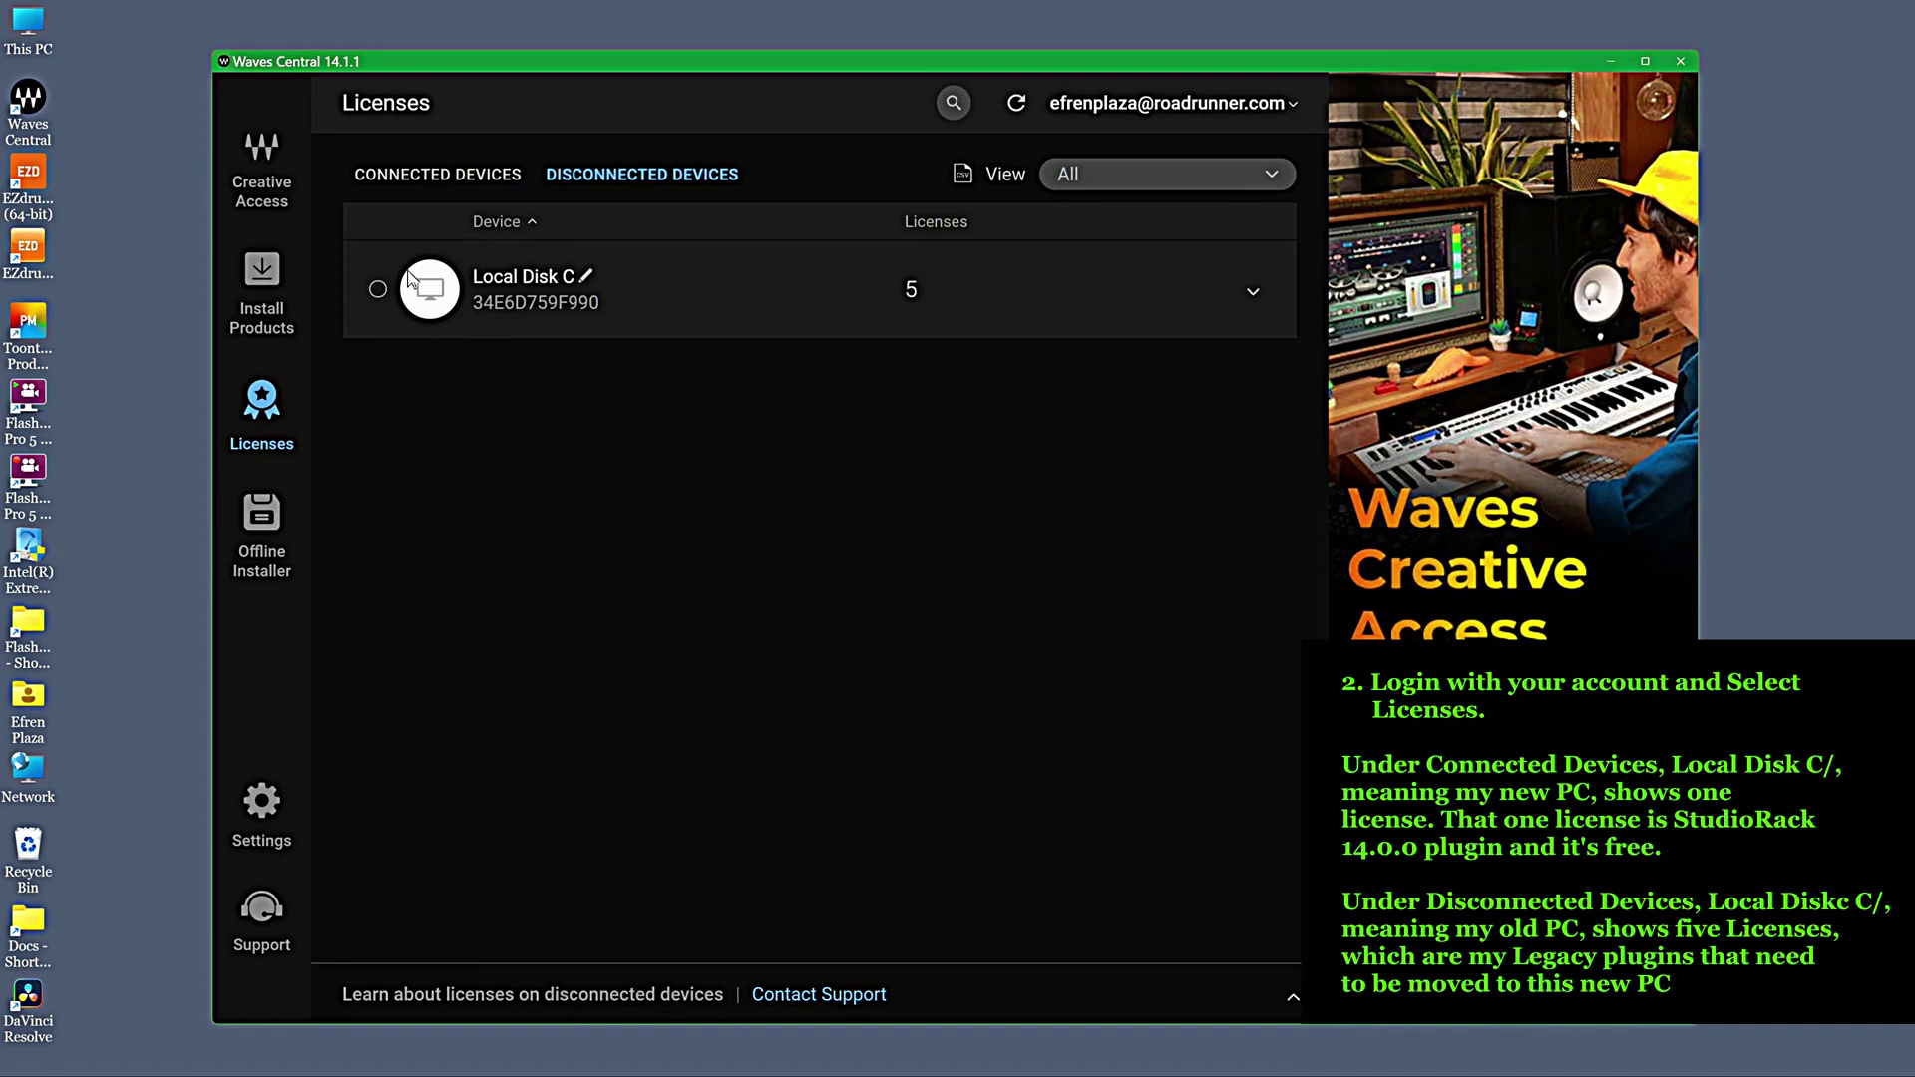
click(378, 291)
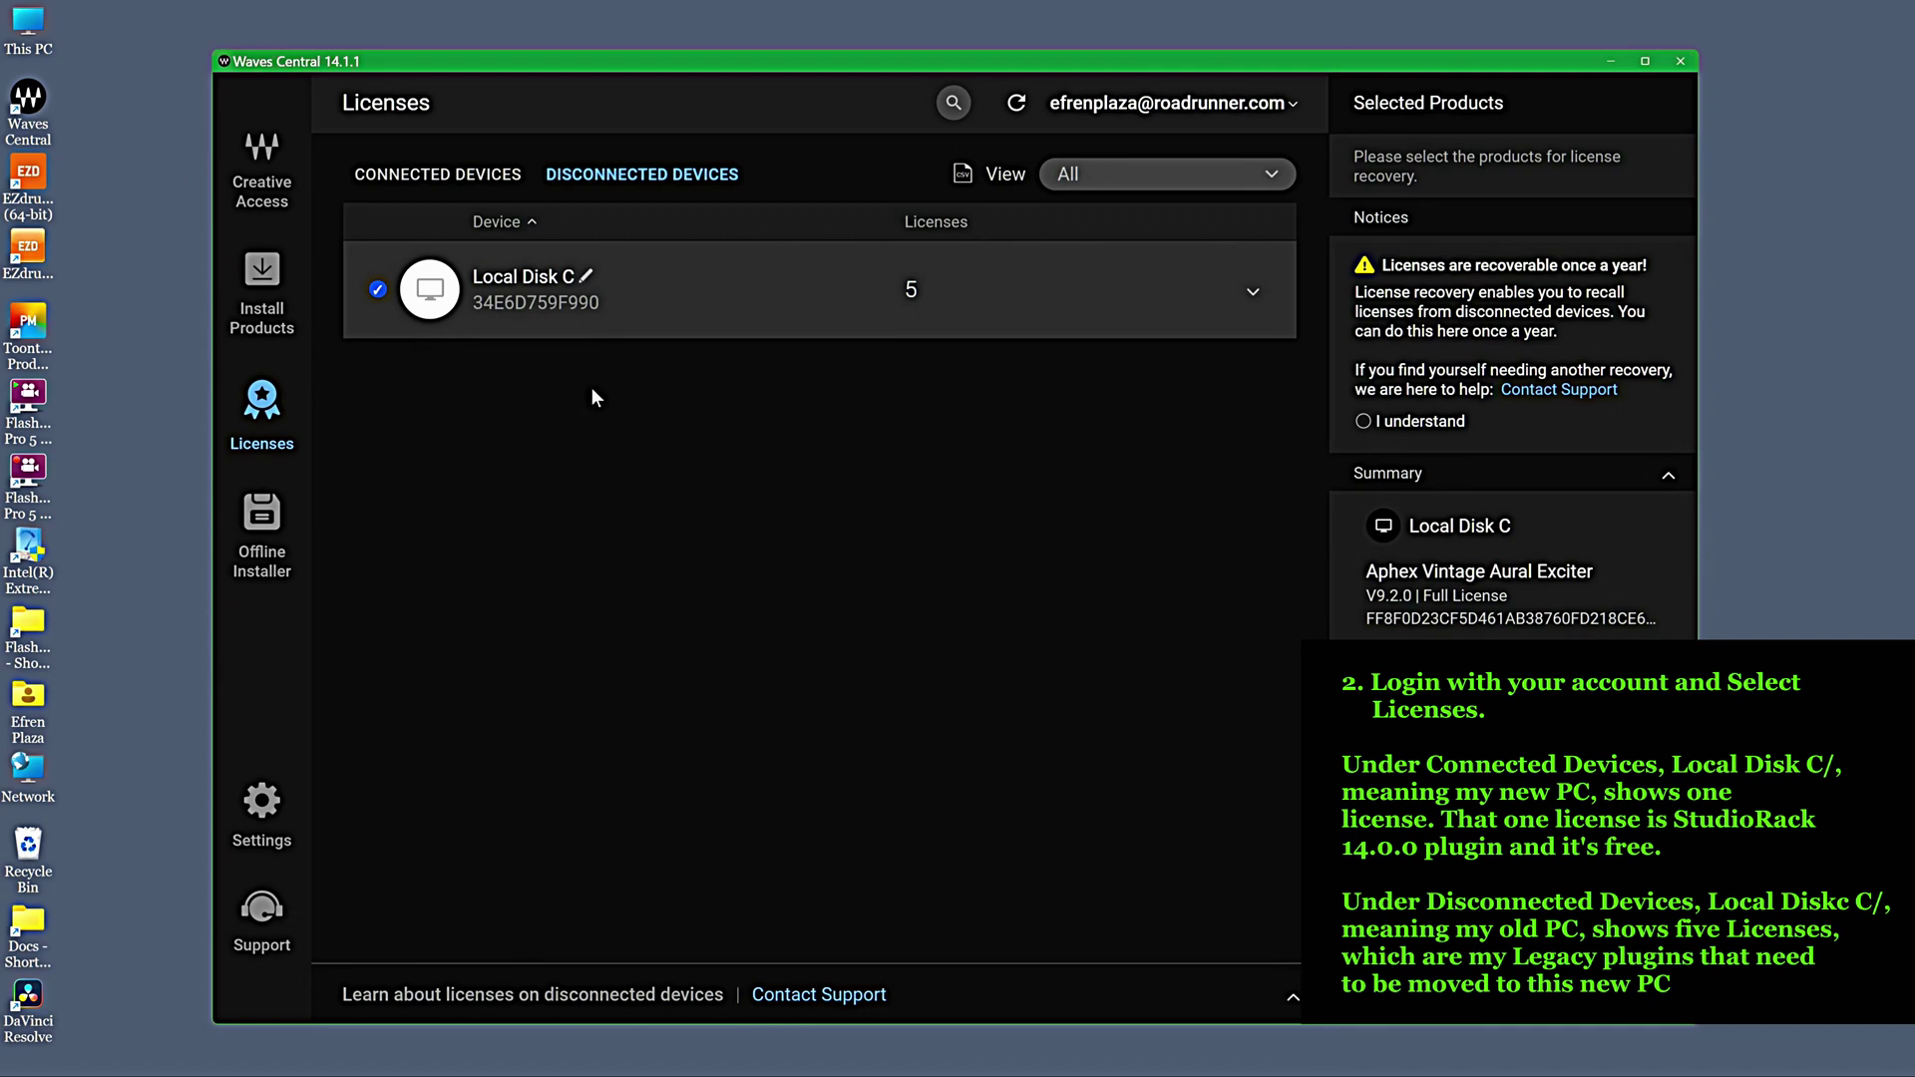
click(1251, 295)
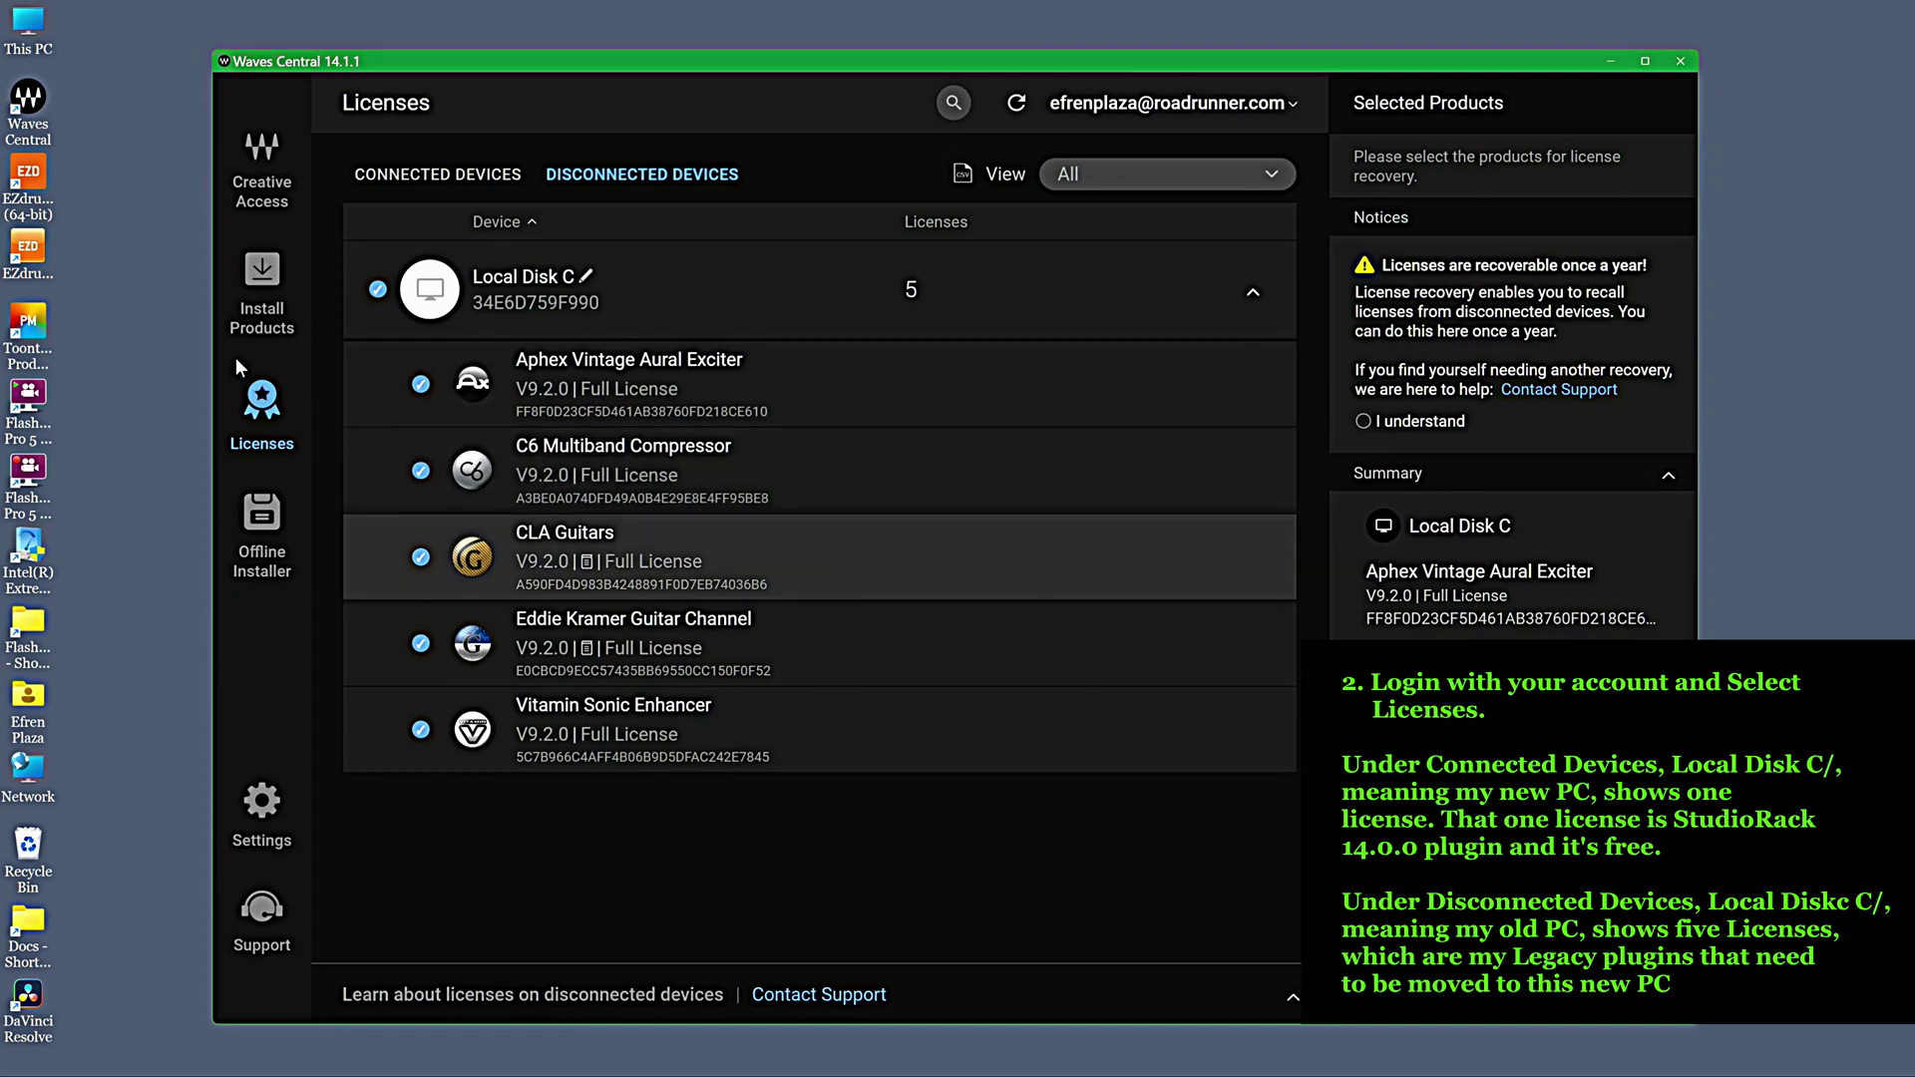
- Select all available products under My Products for installation and preview the list filtered to V14 Plugins
click(257, 295)
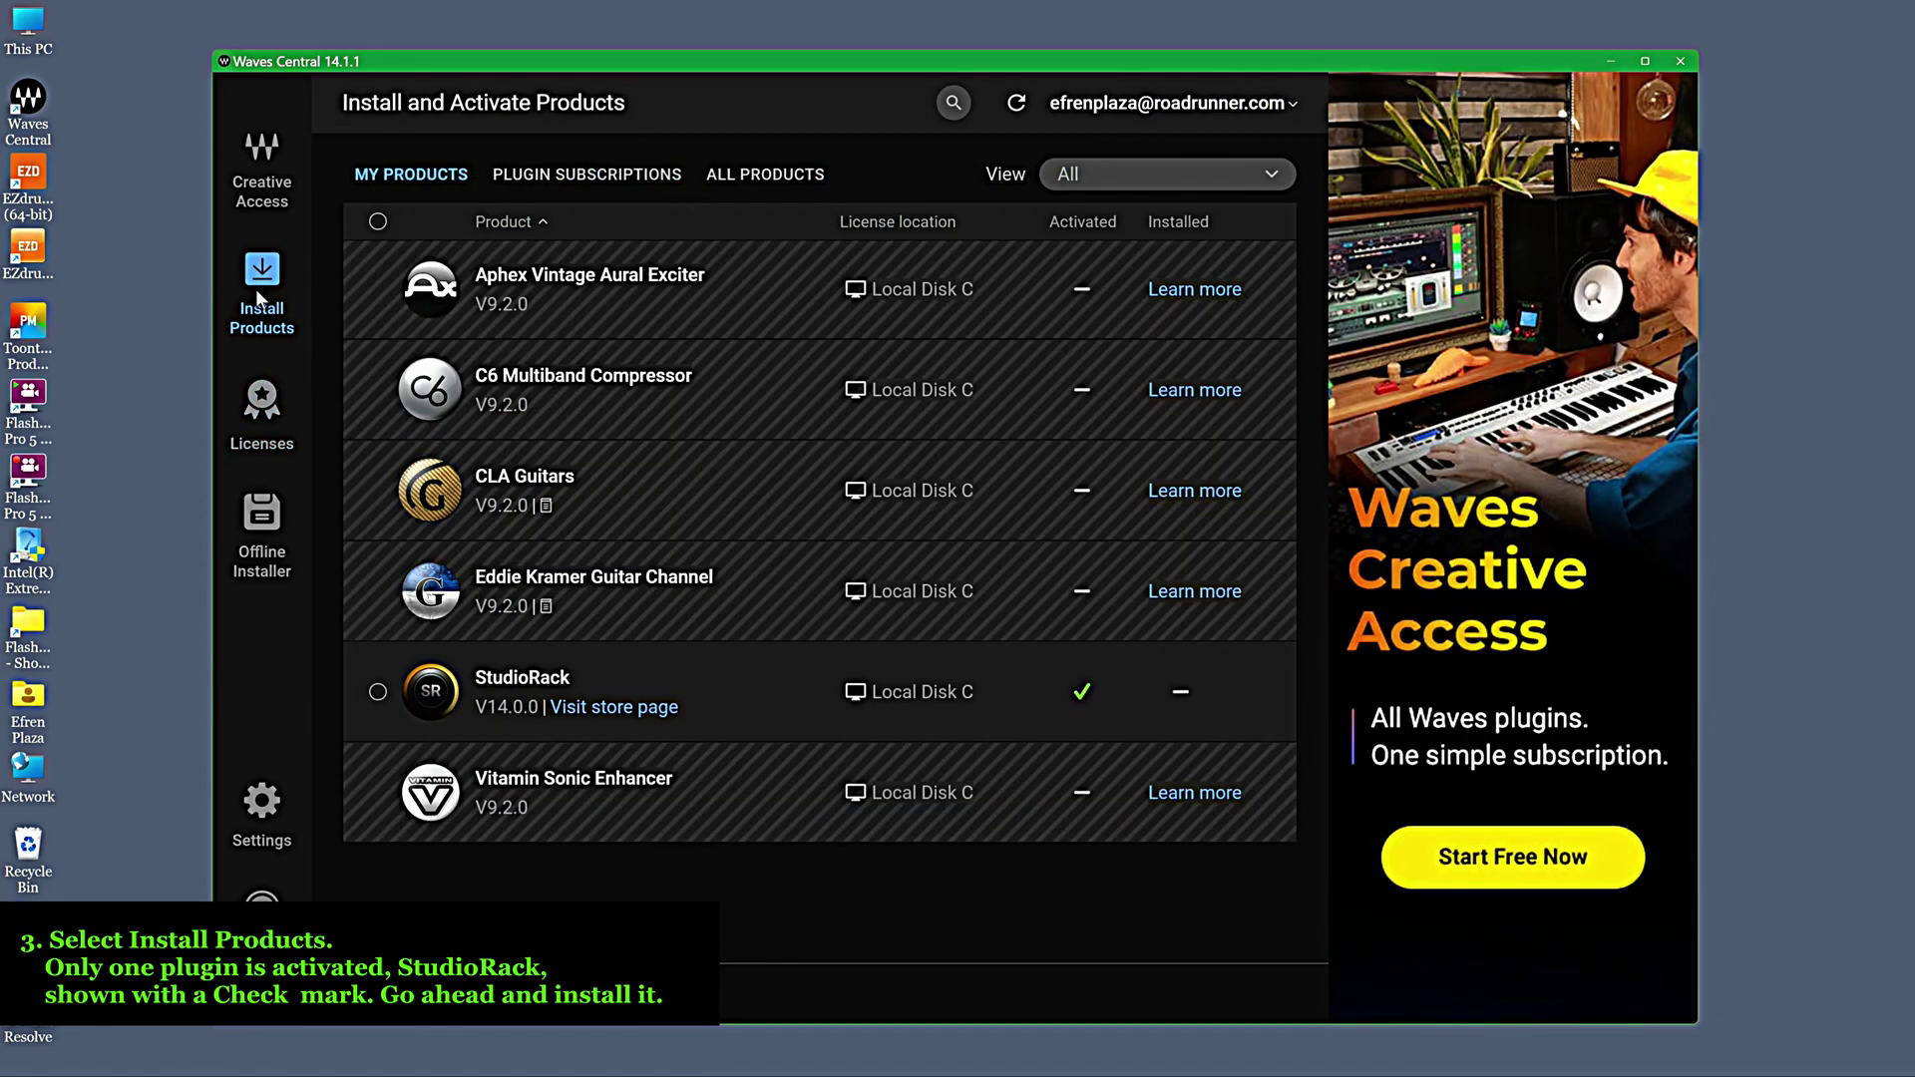
click(377, 223)
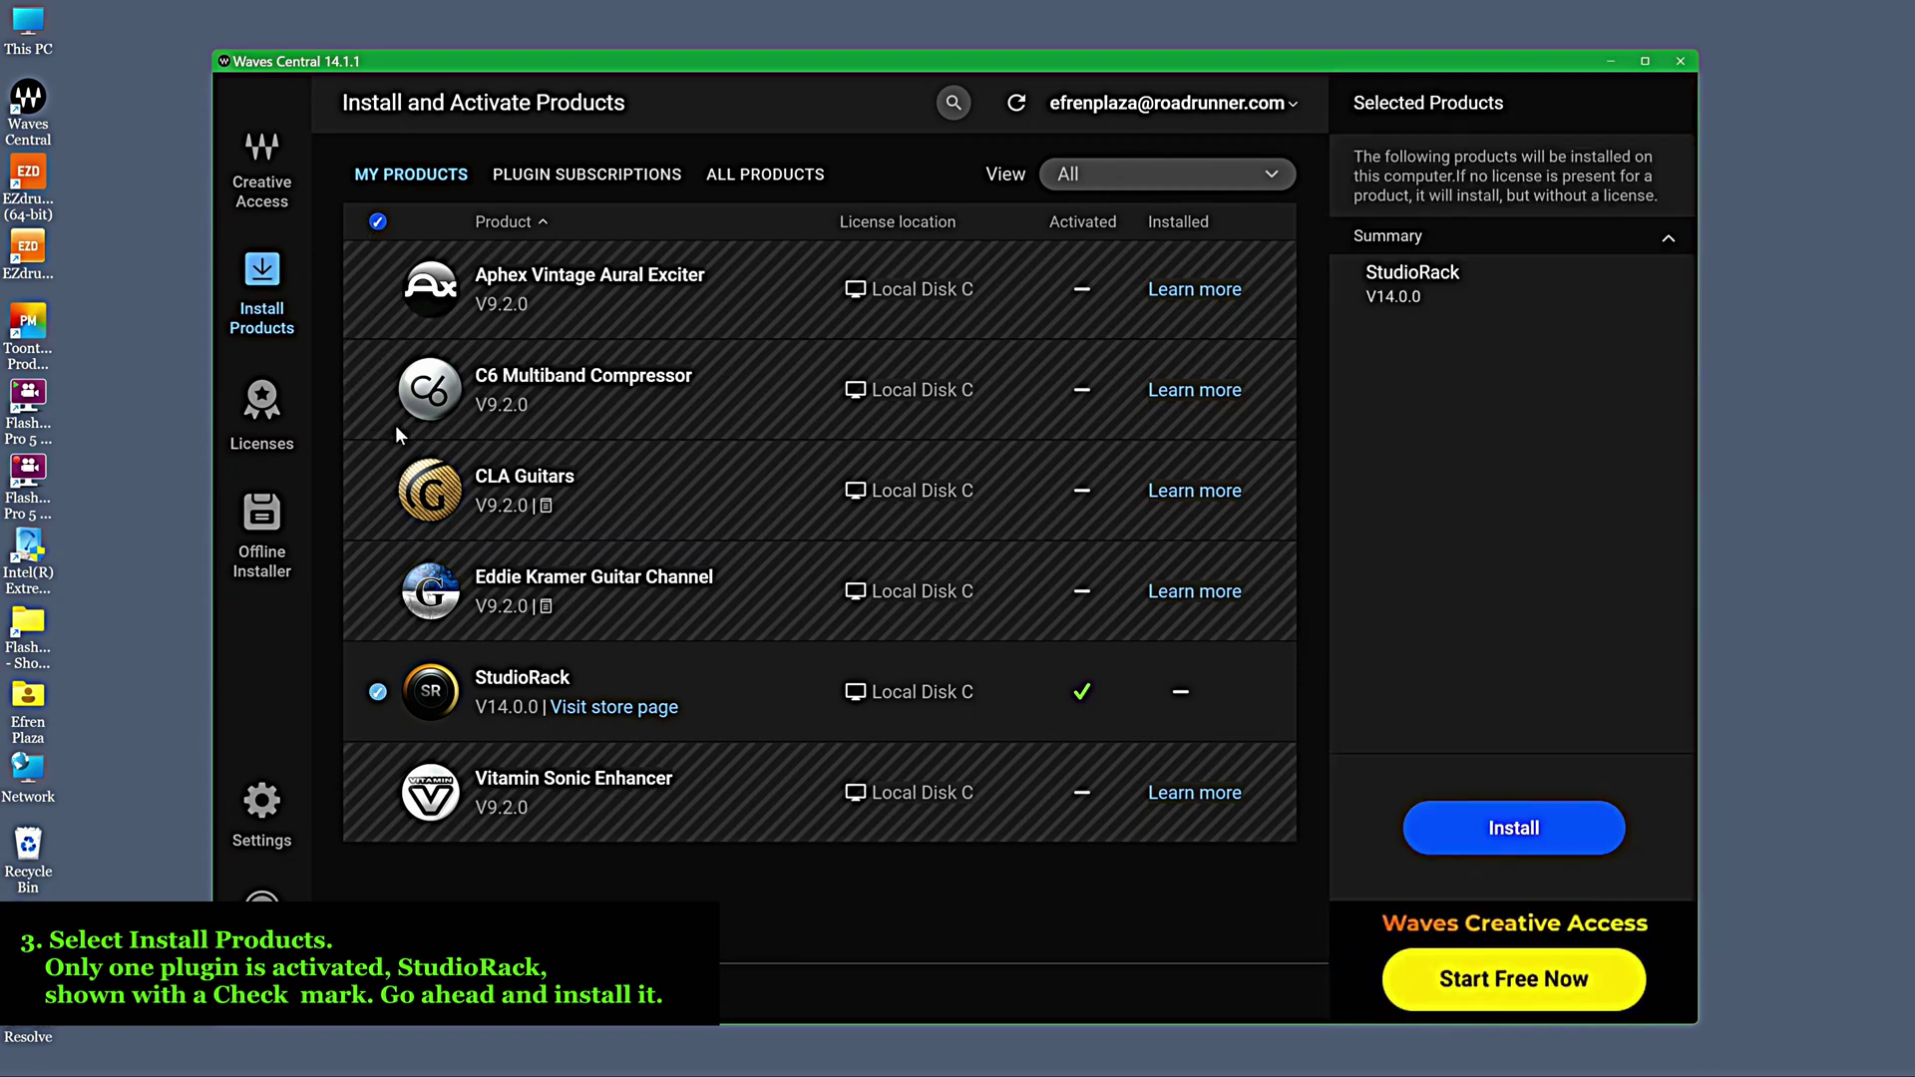
click(1268, 180)
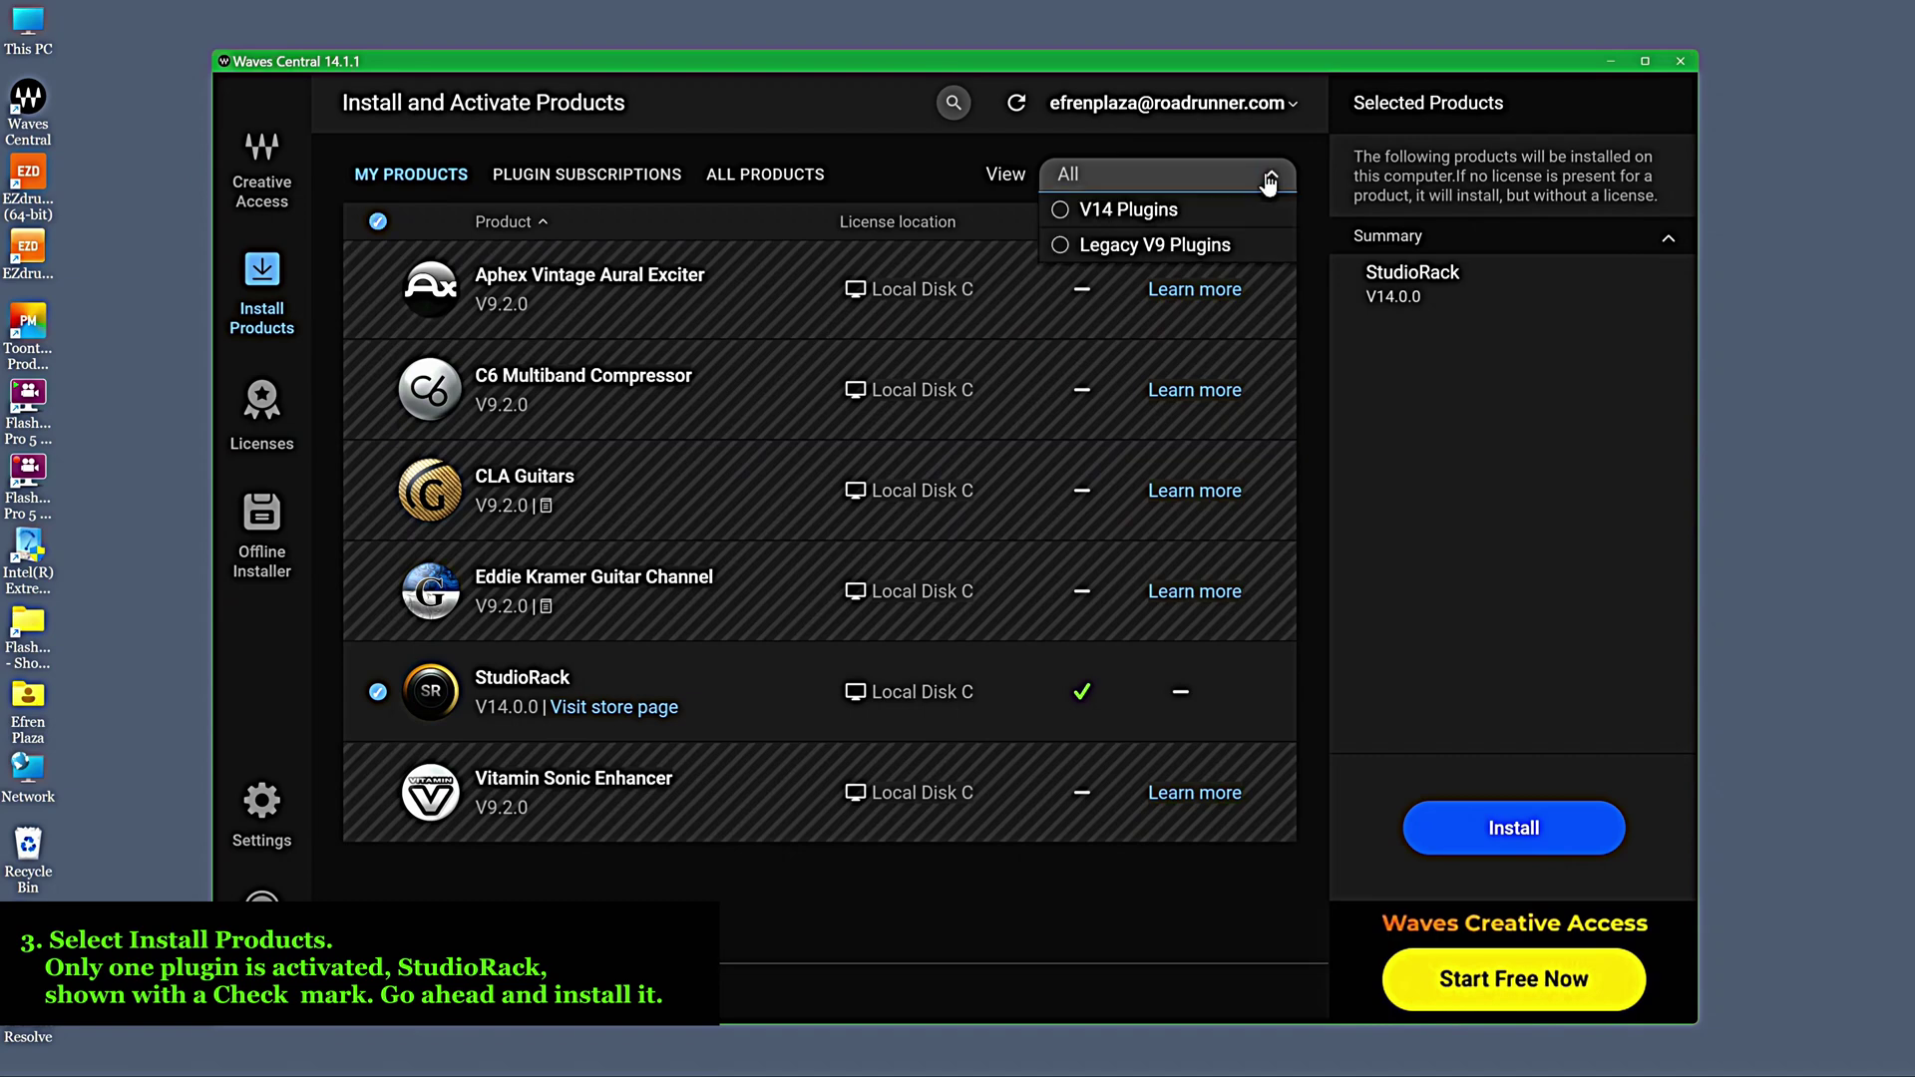
click(1061, 211)
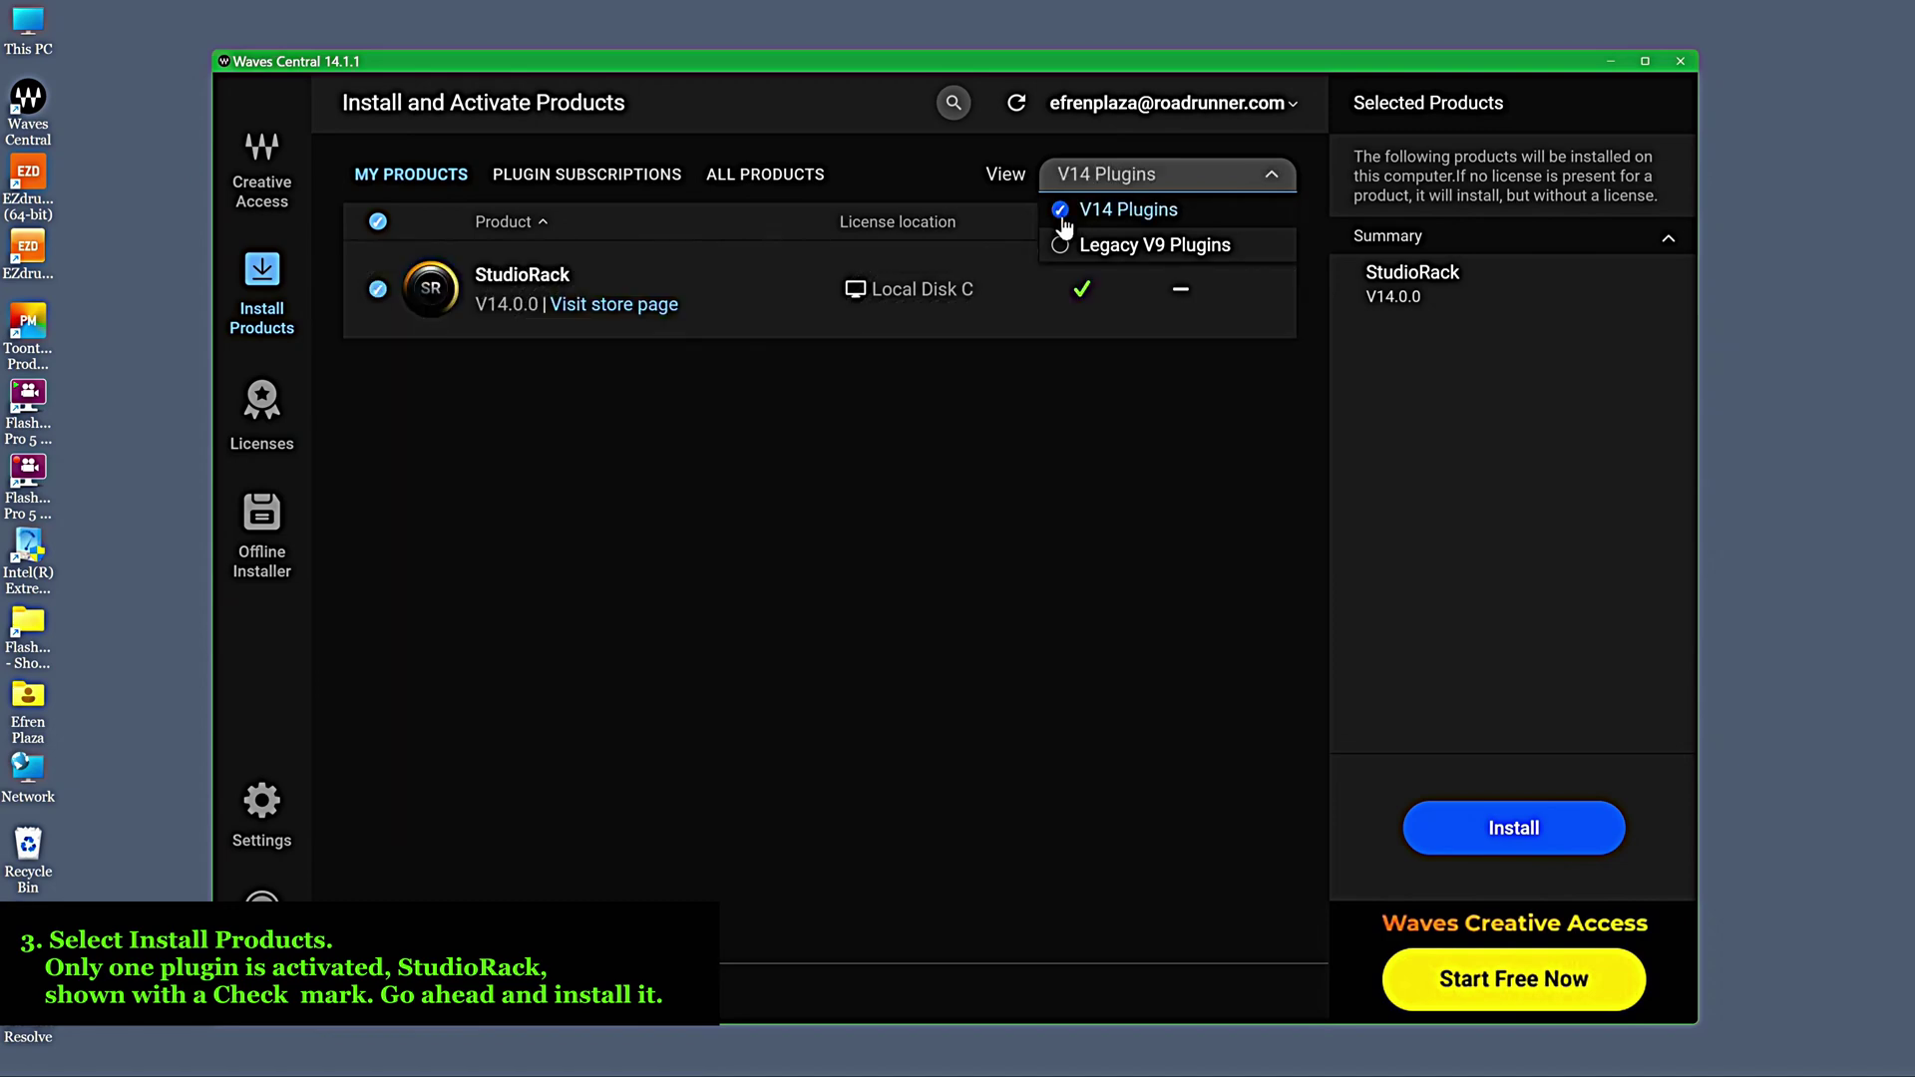
click(1061, 210)
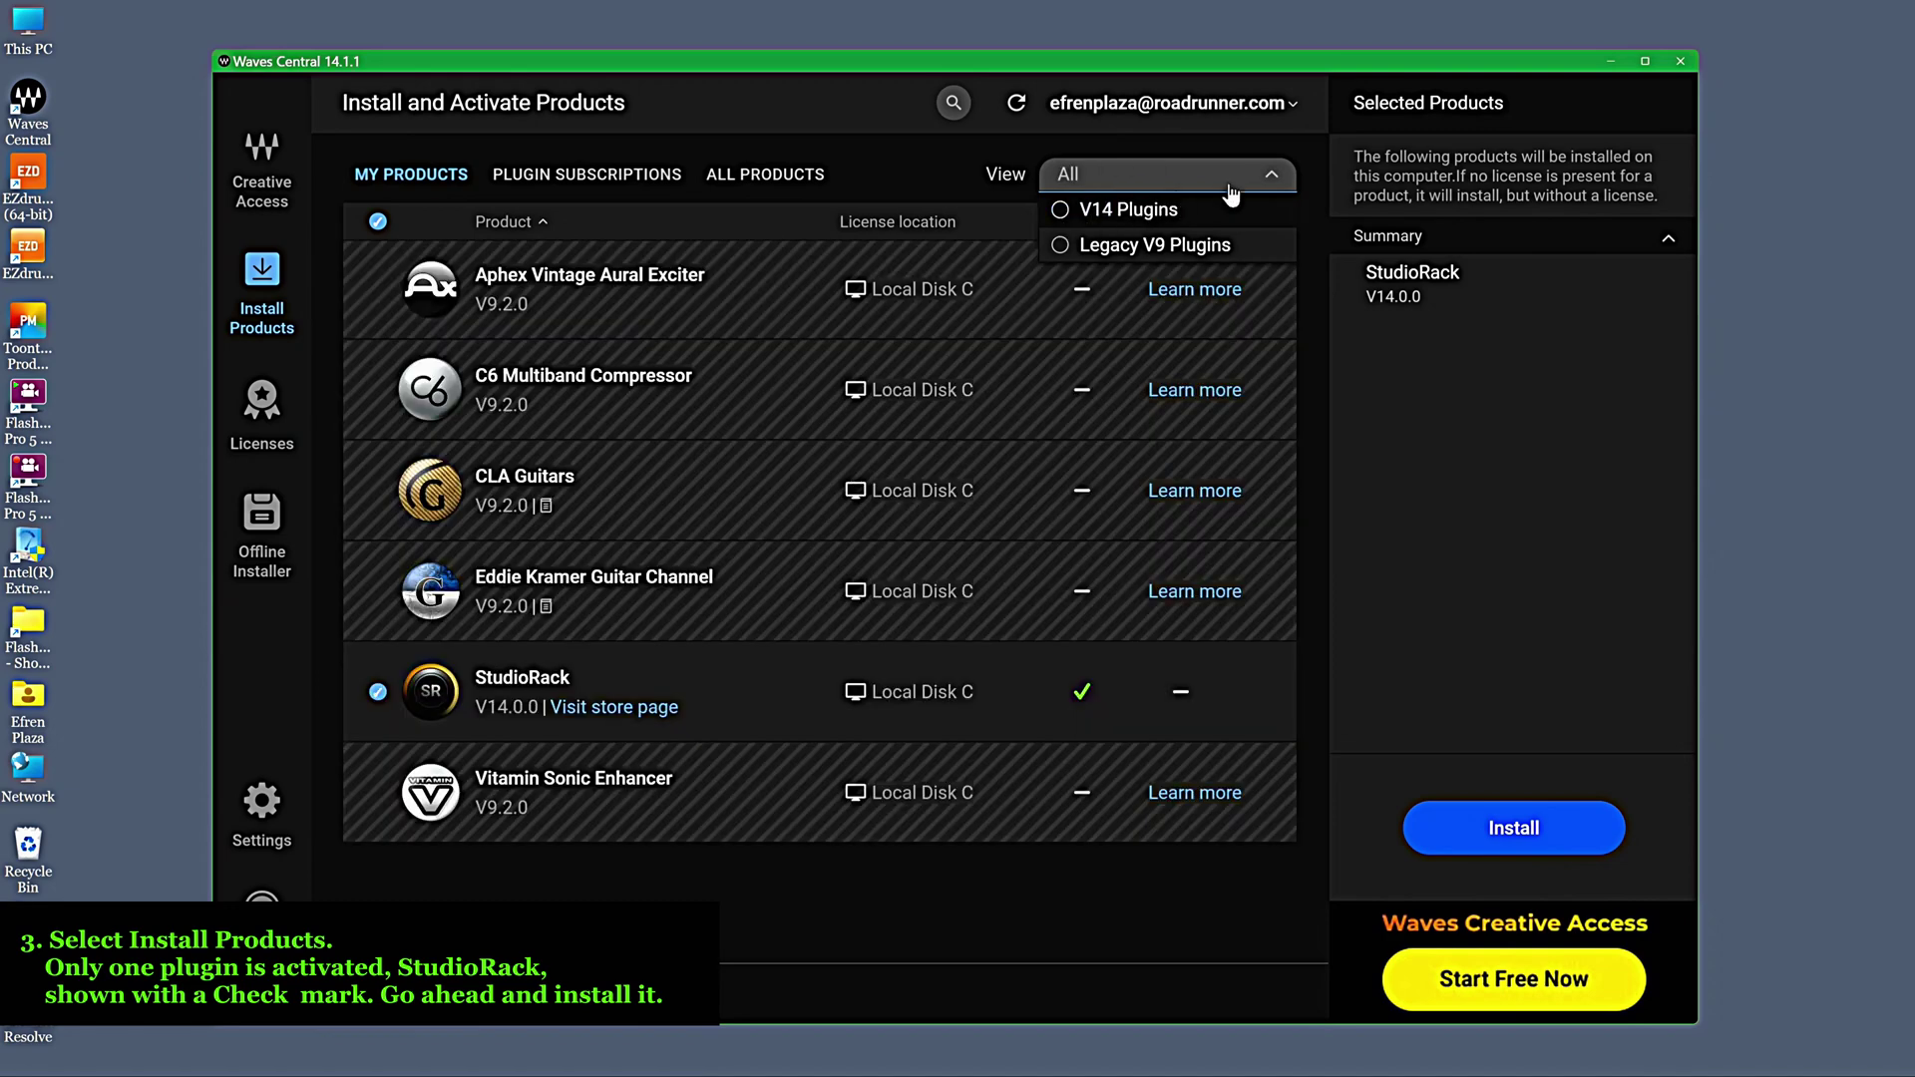
click(1187, 185)
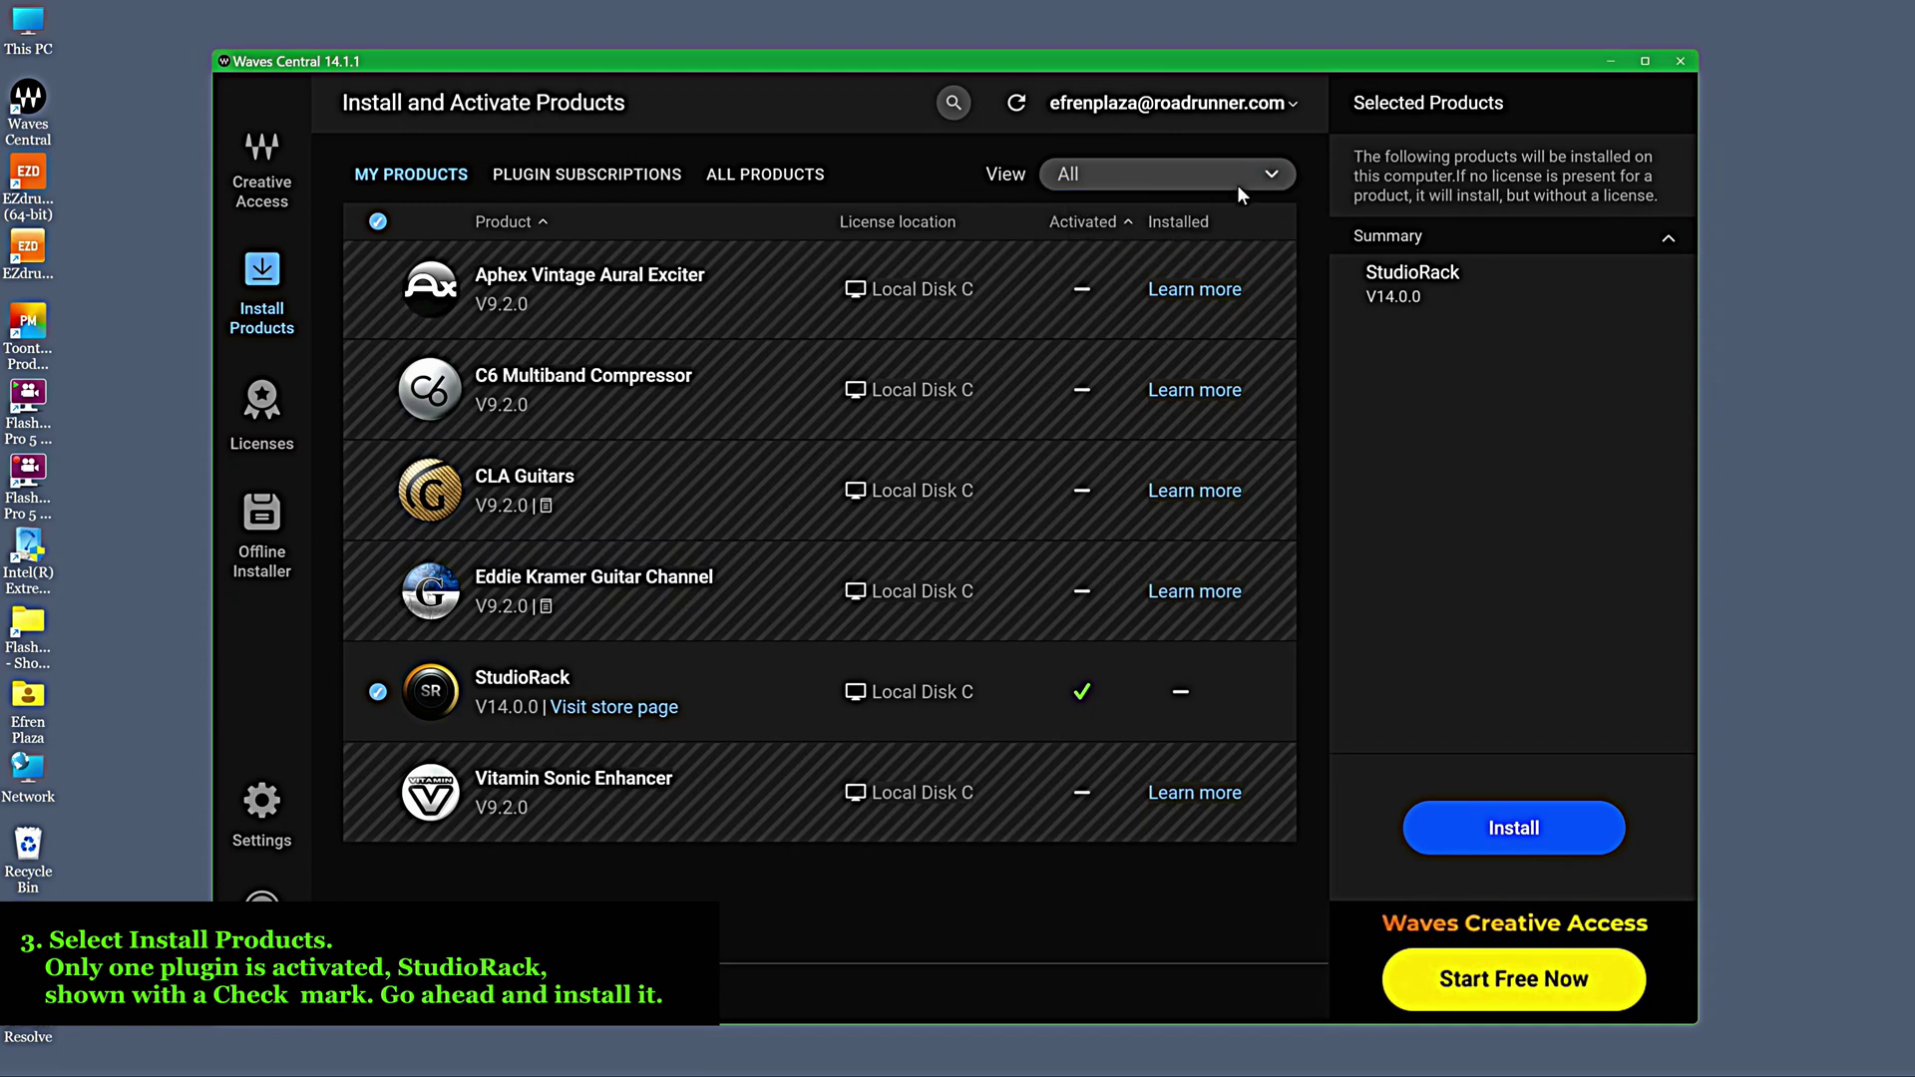
- Filter the product list to Legacy V9 Plugins and install the selected StudioRack V14.0.0 plugin
click(1272, 181)
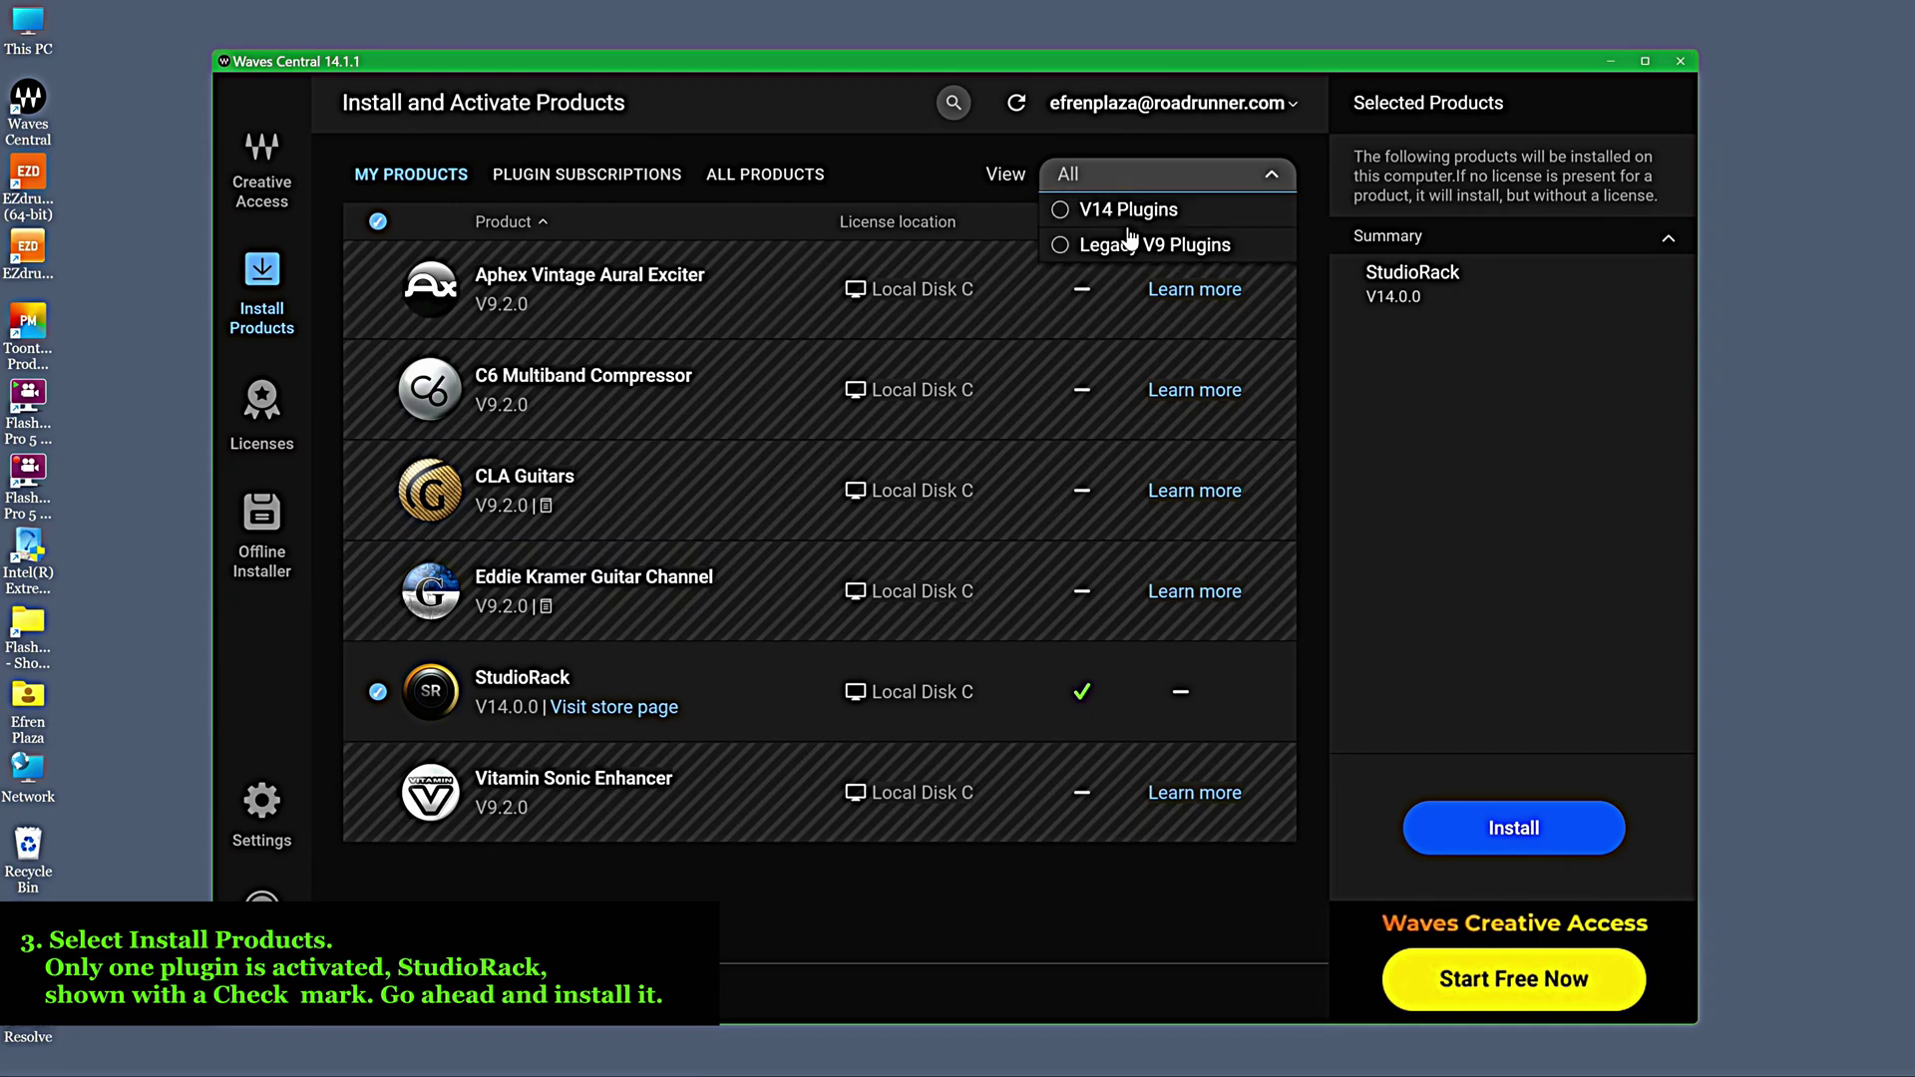
click(1064, 247)
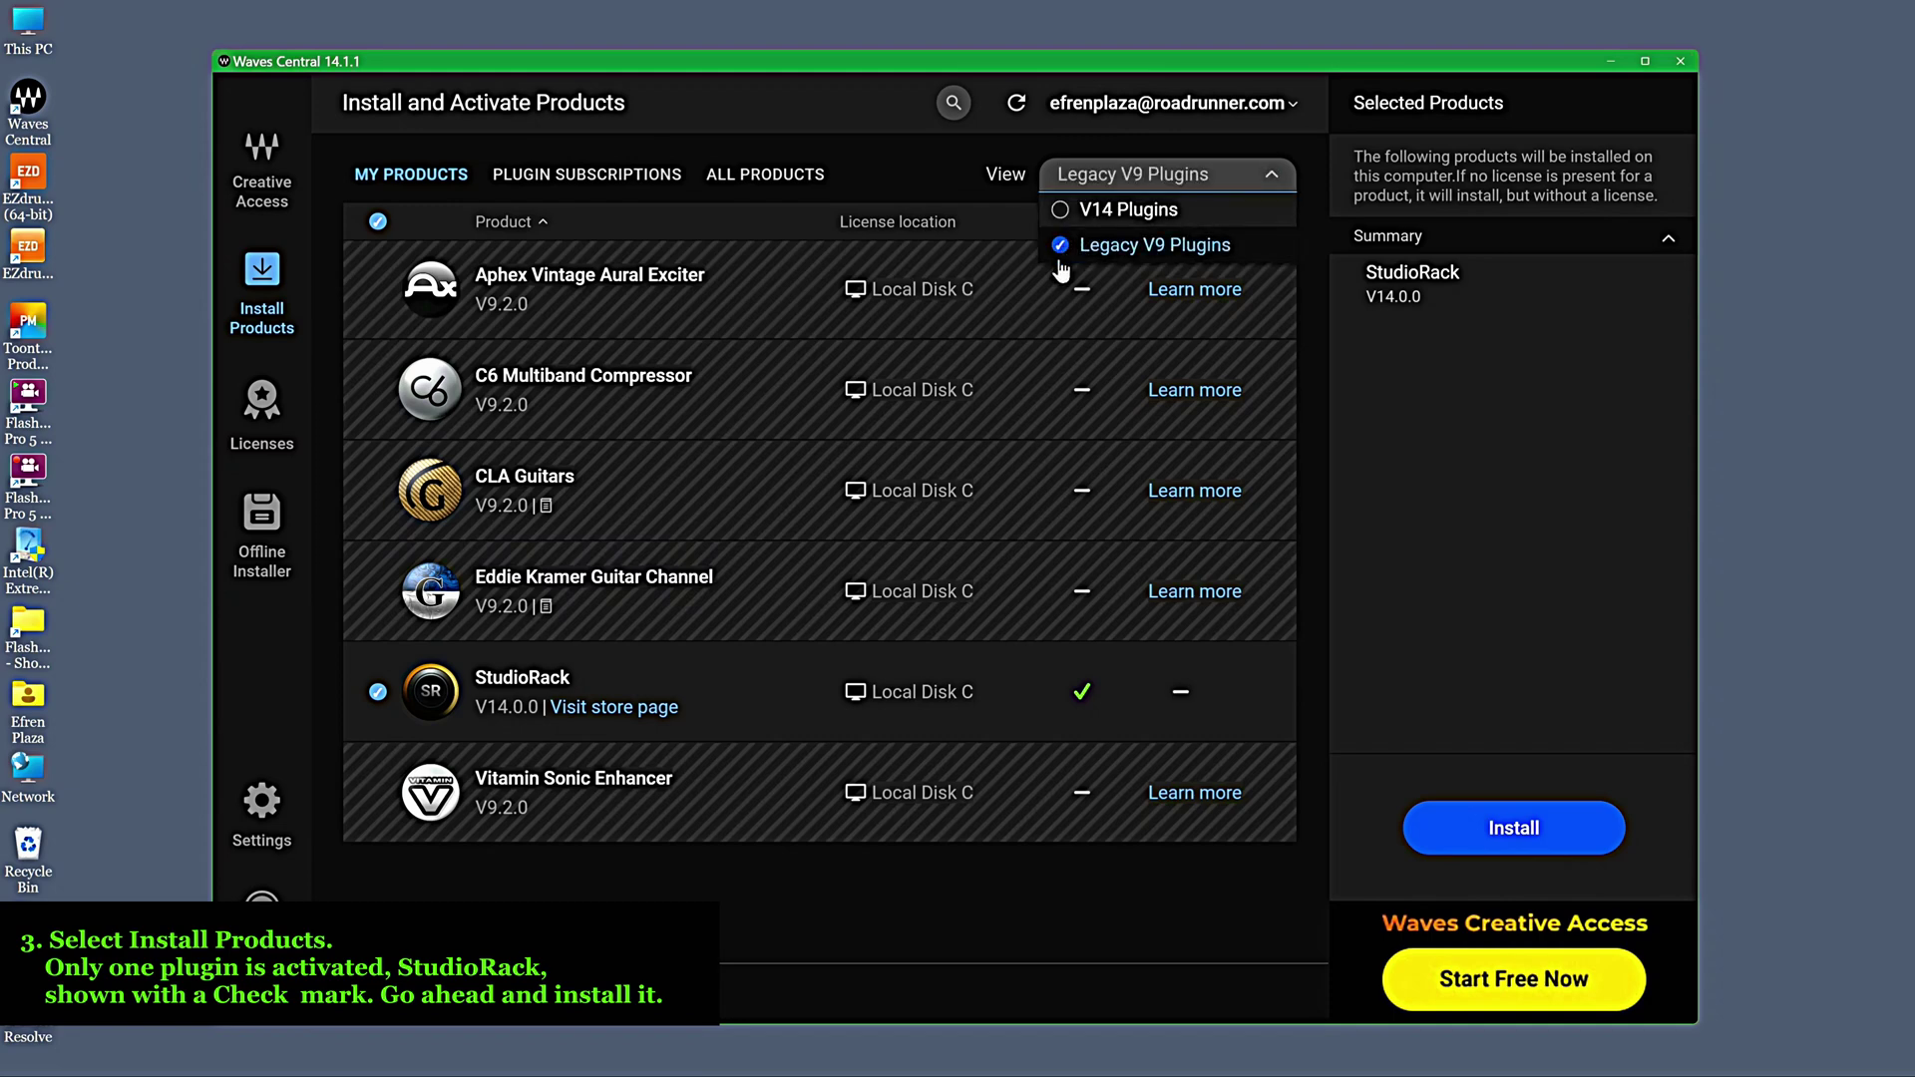
click(799, 369)
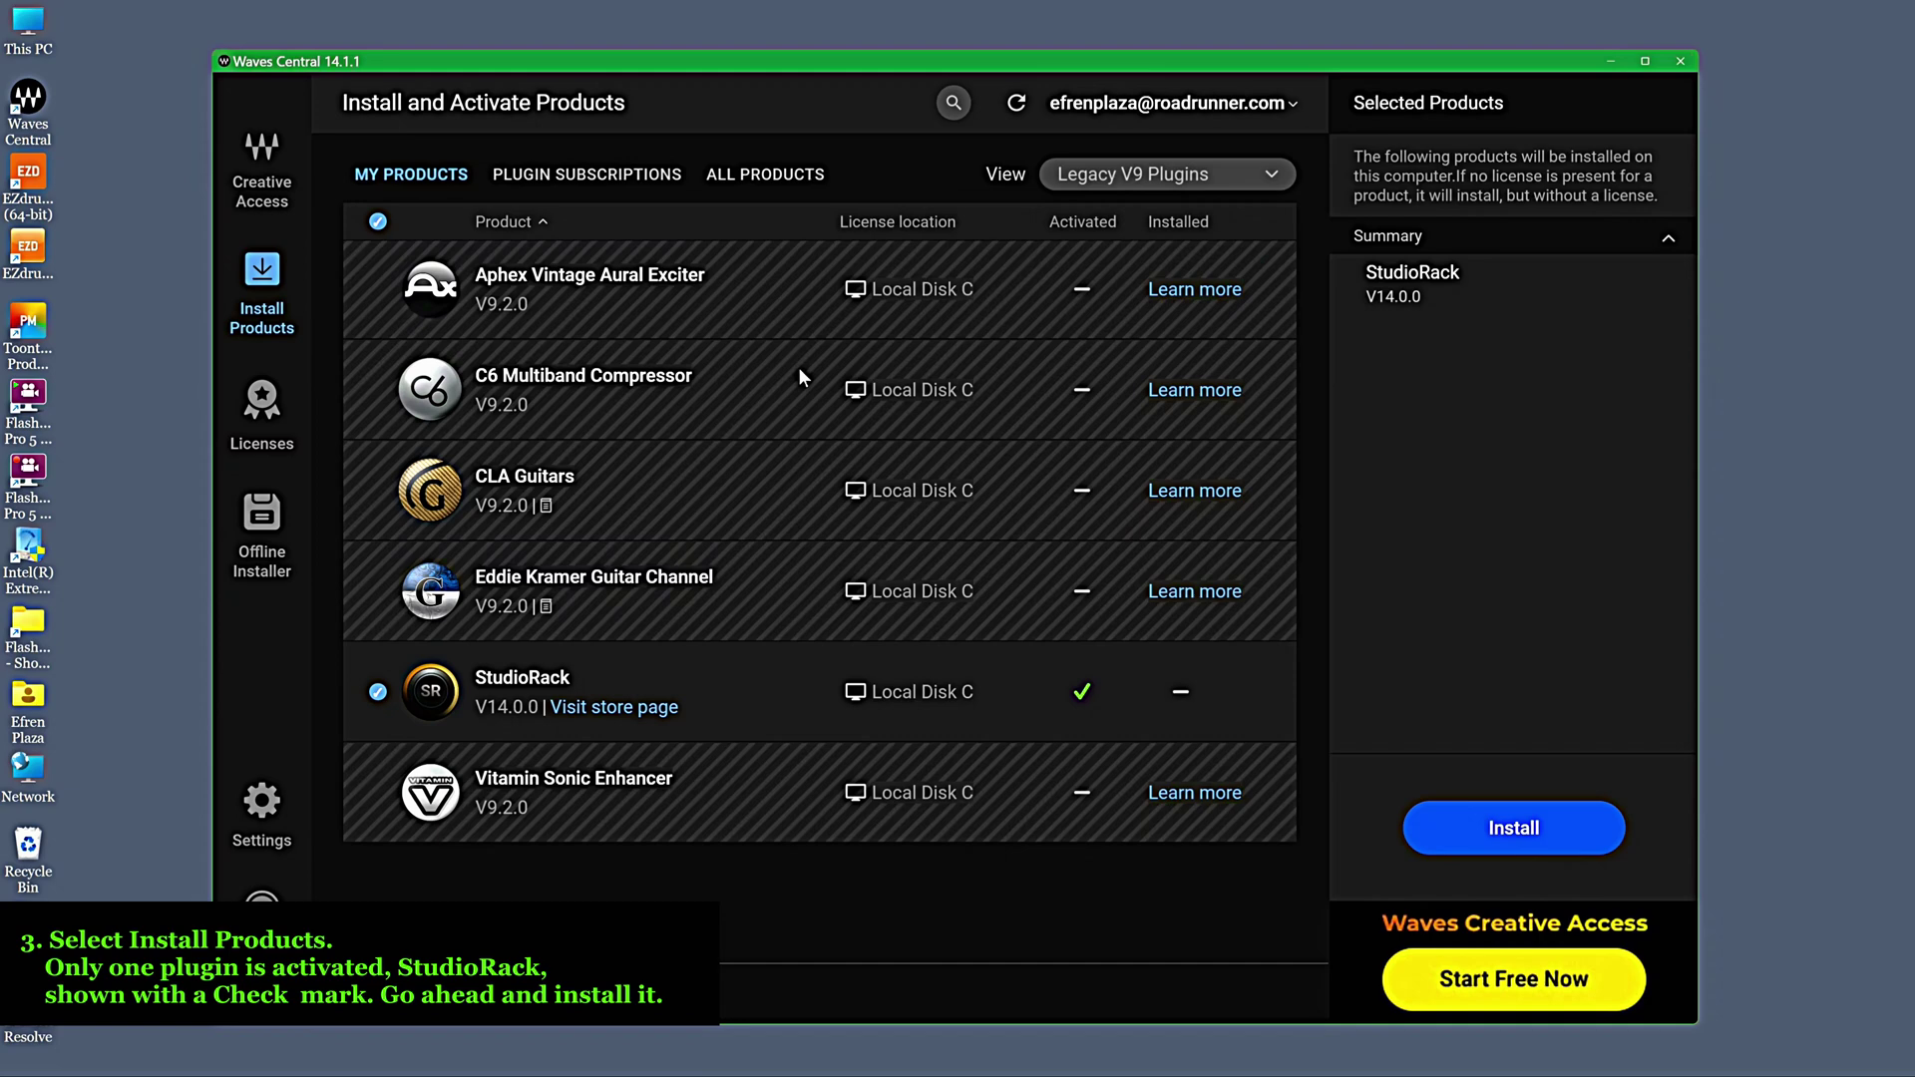
click(1494, 829)
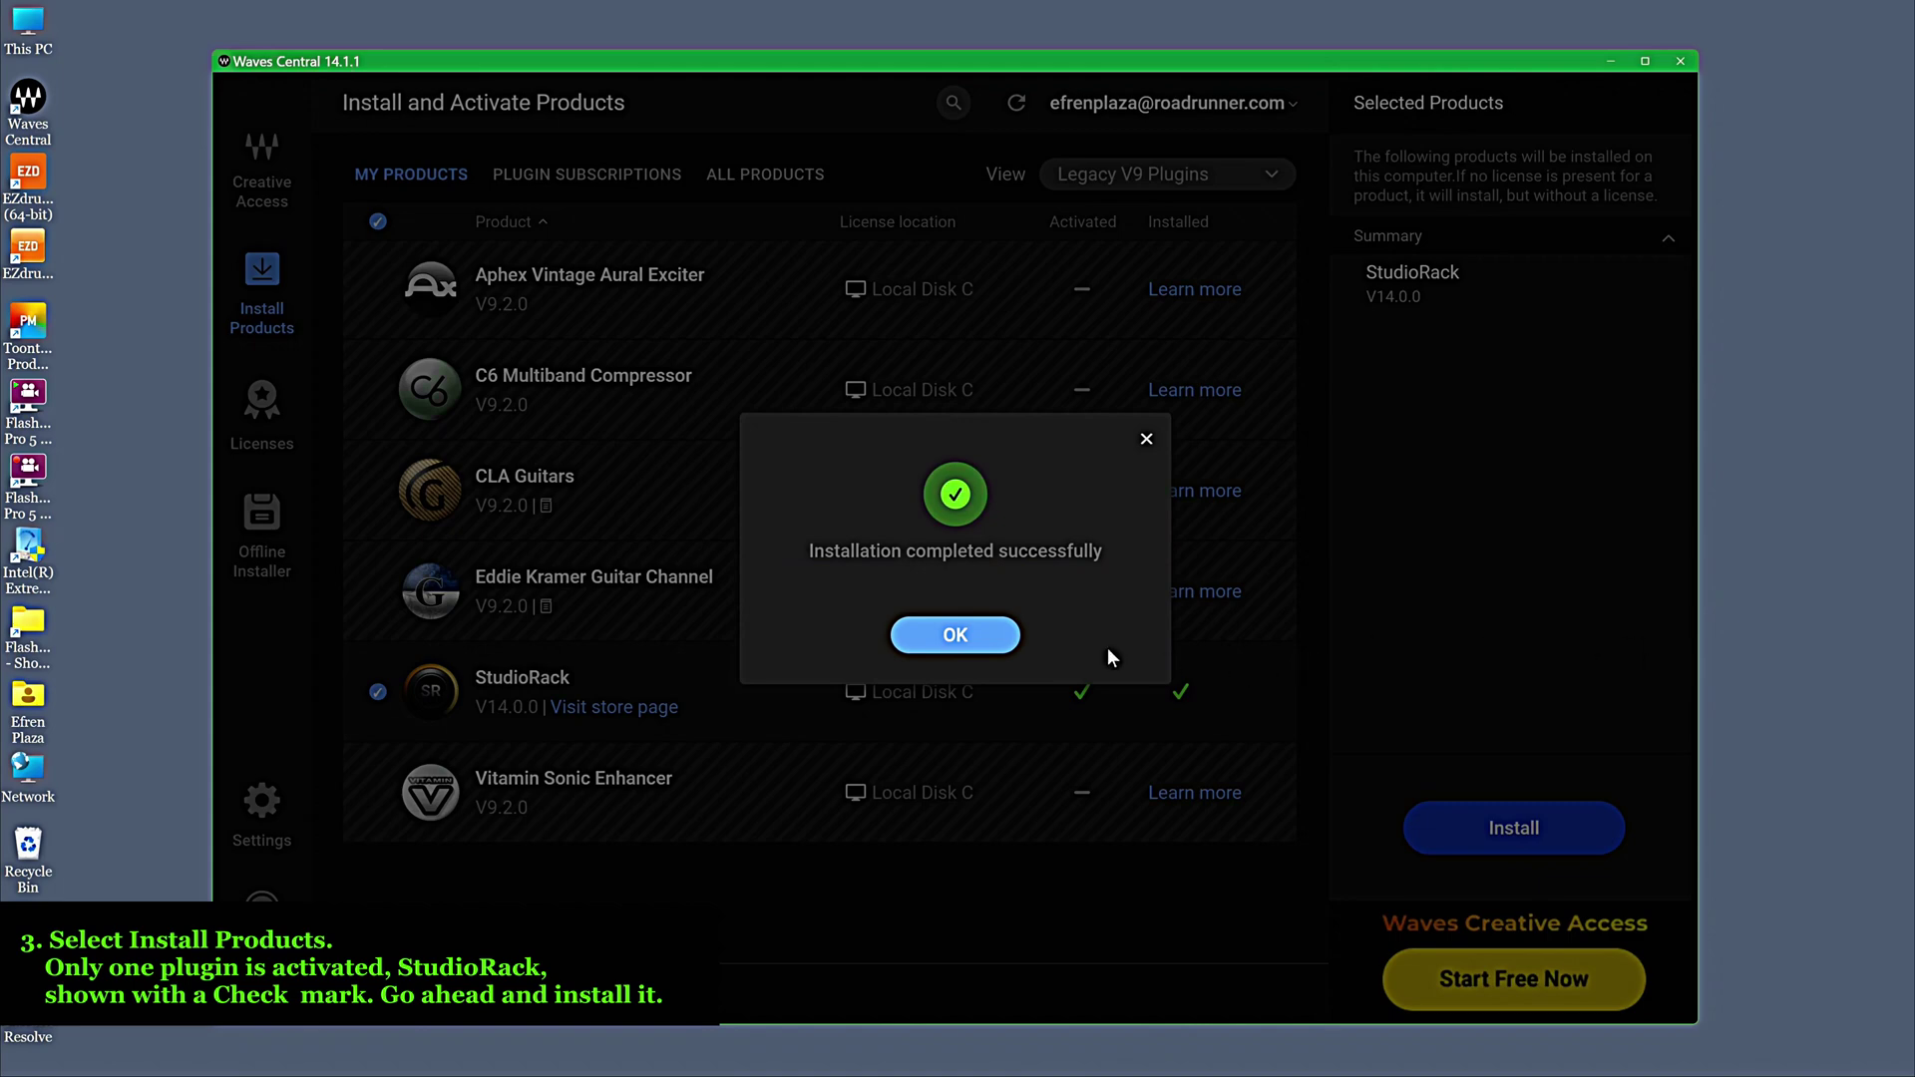
click(976, 638)
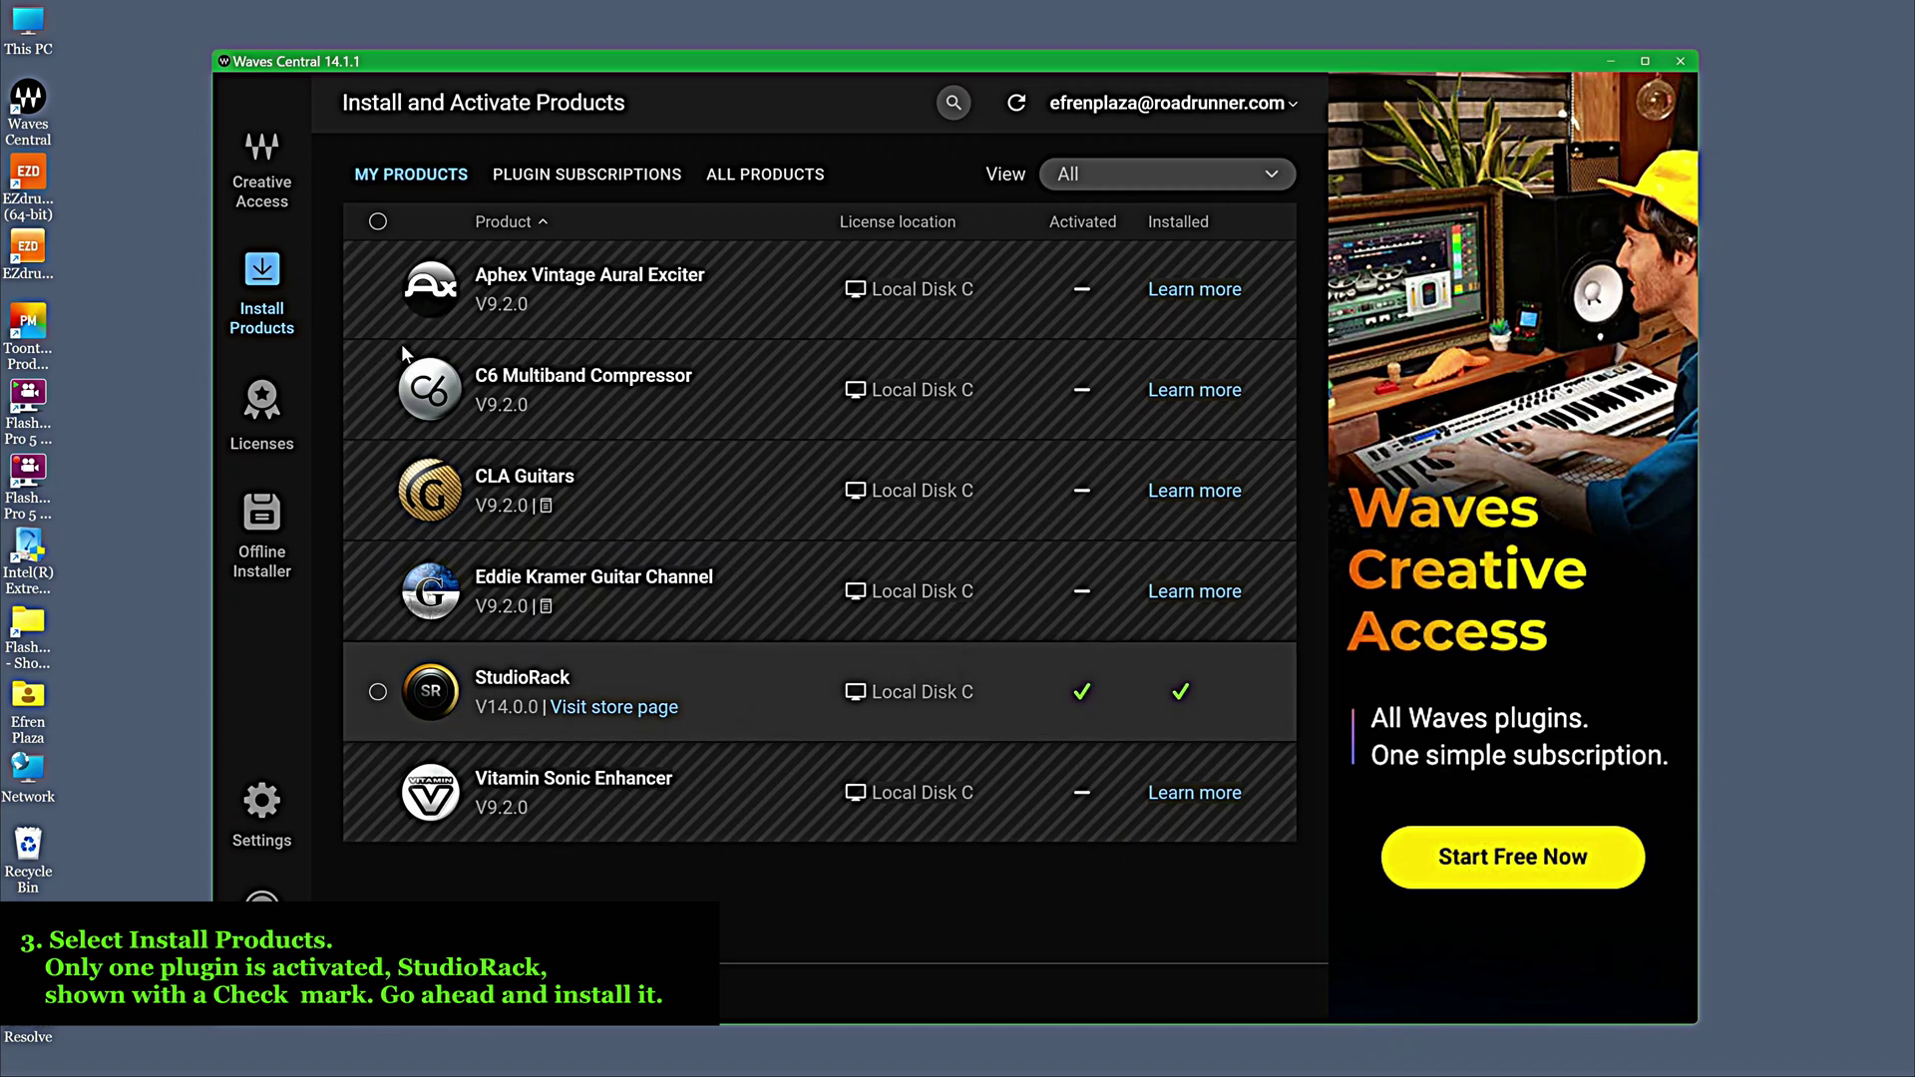
- Select all available products again and run the StudioRack installation a second time
click(378, 221)
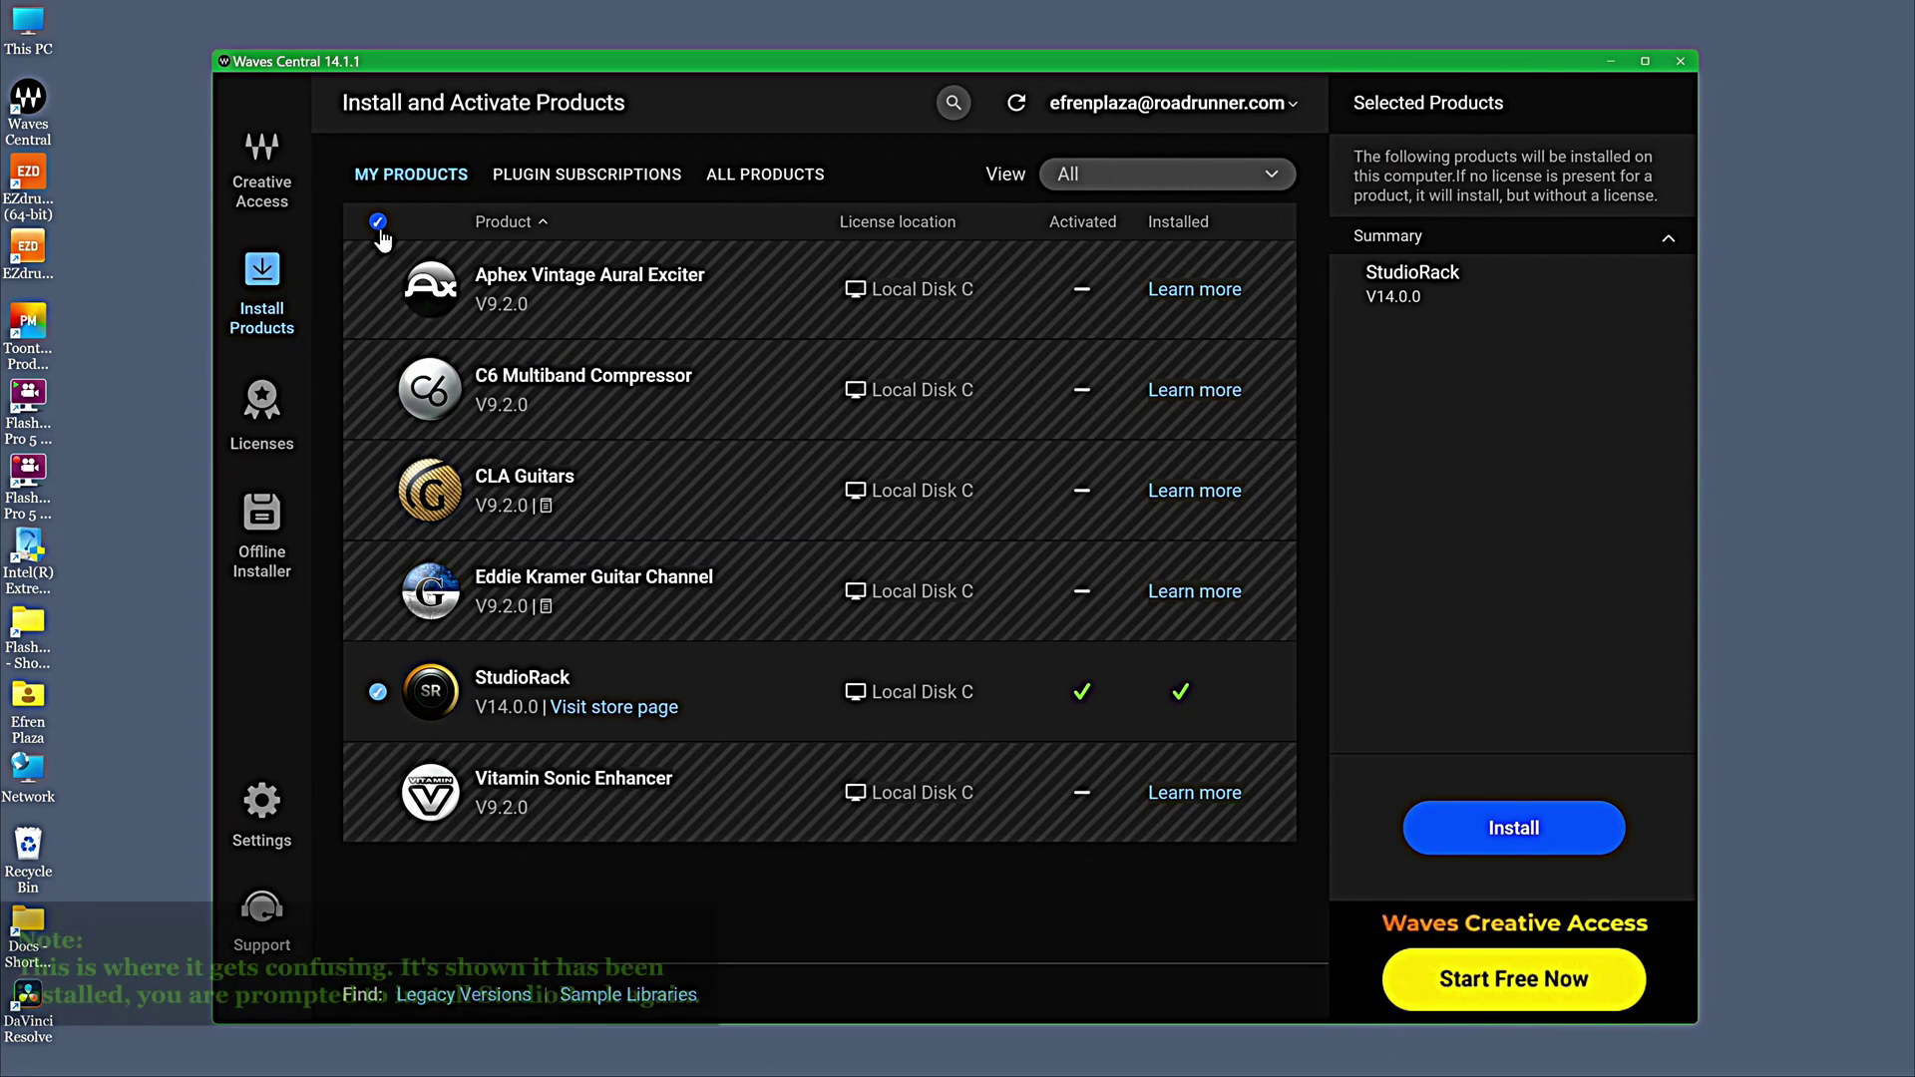
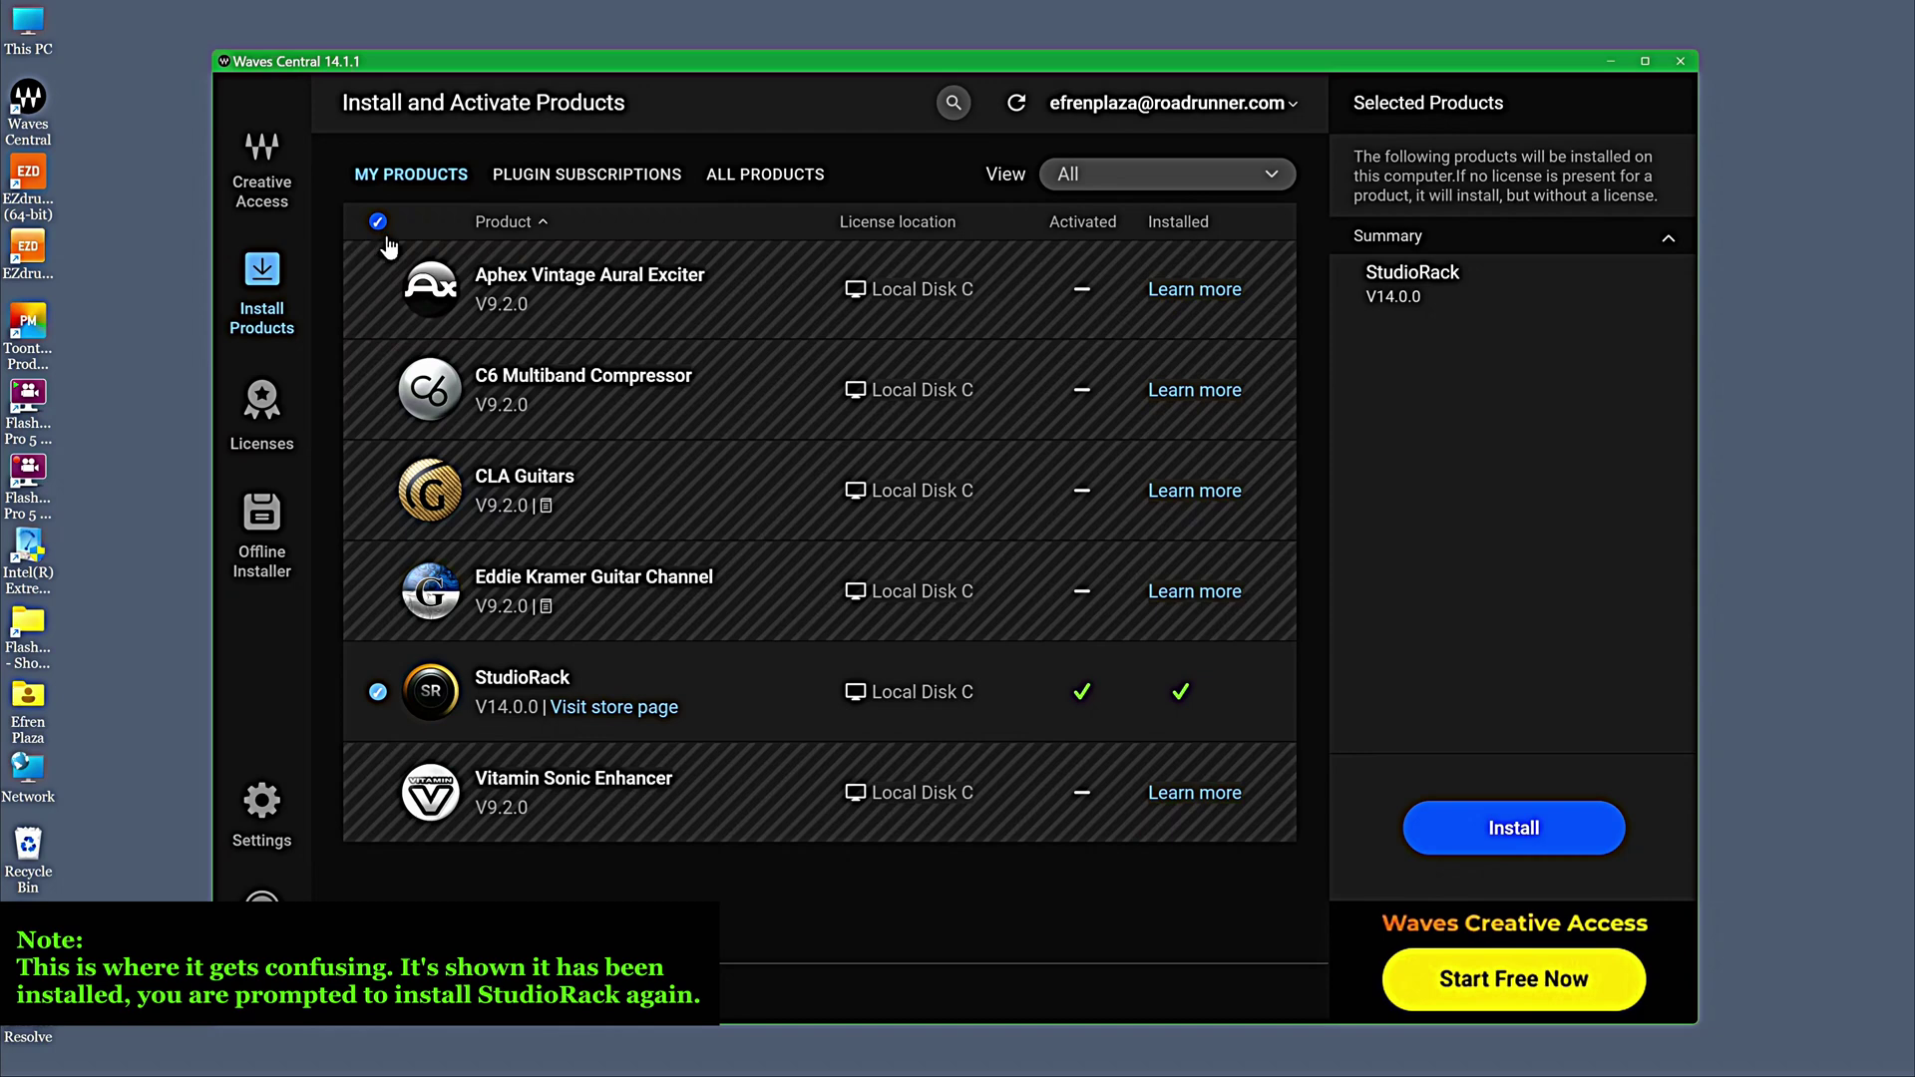
click(1506, 834)
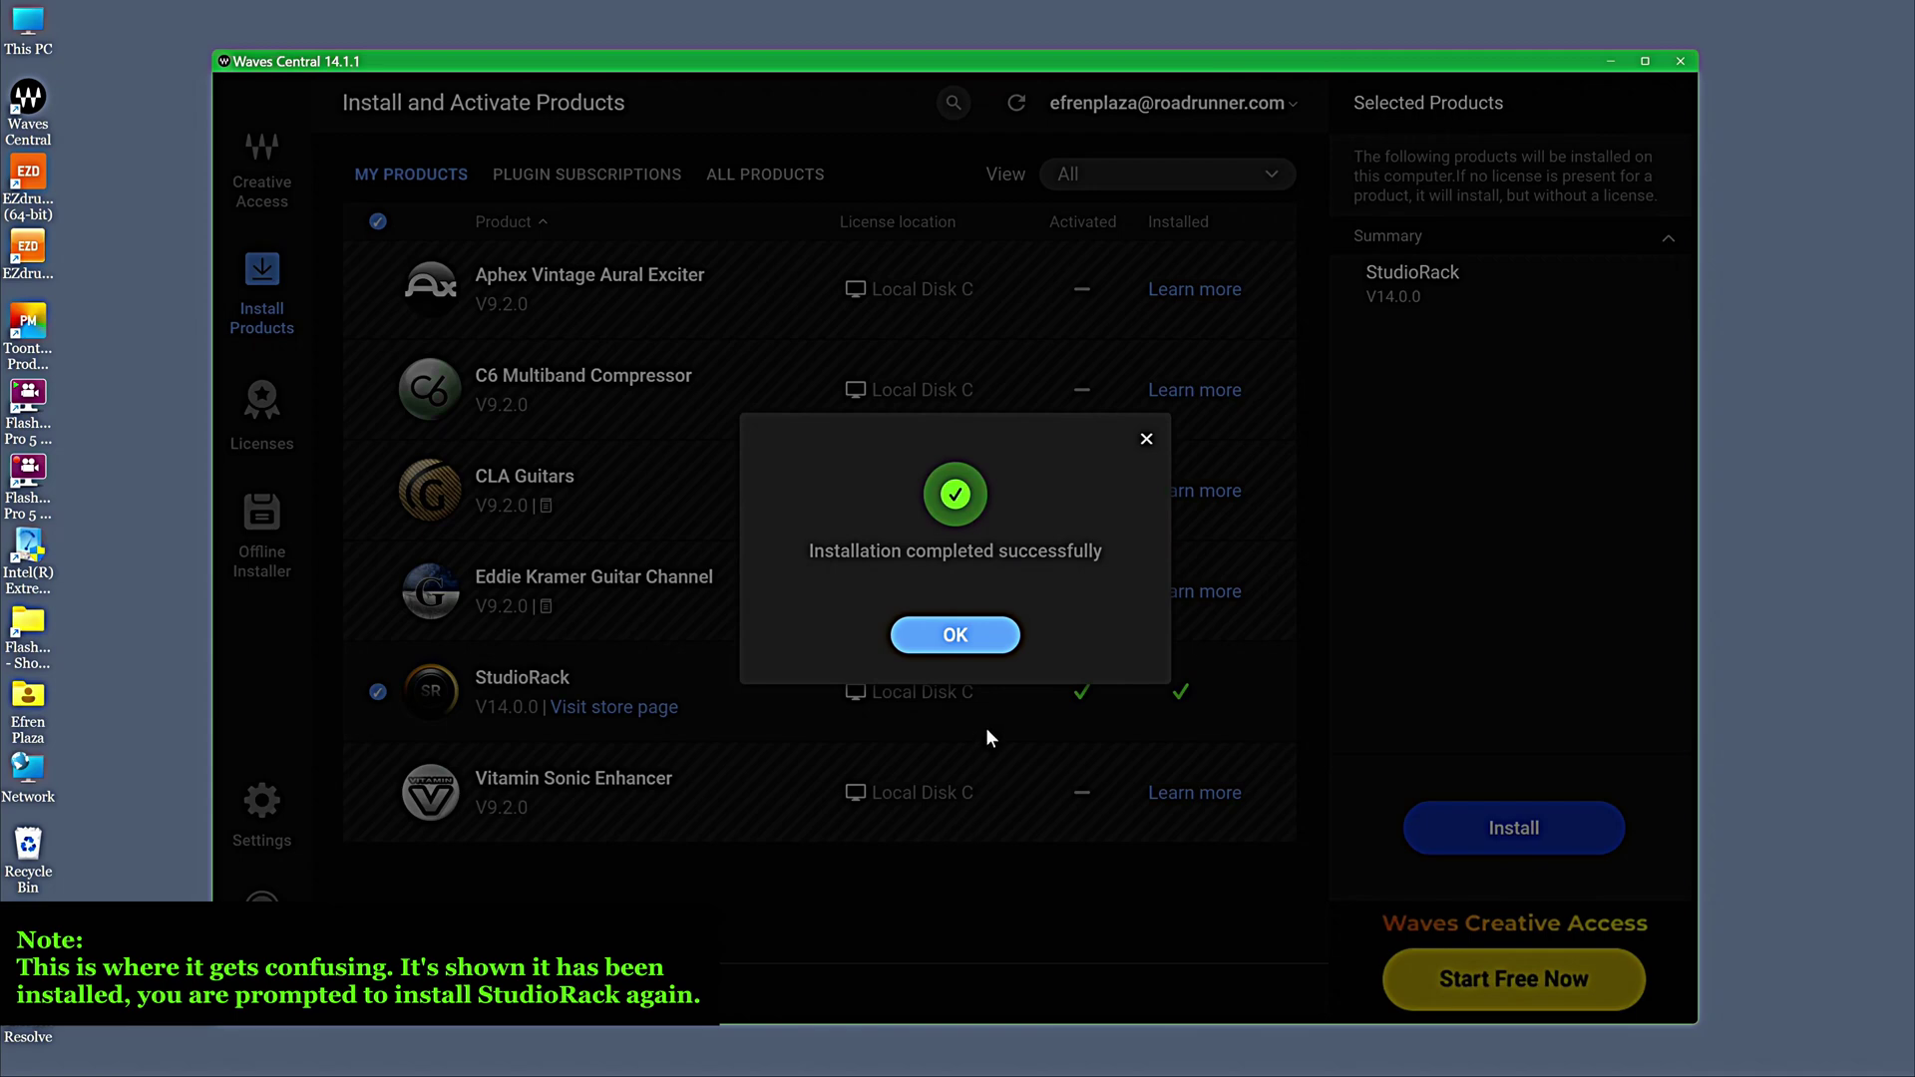
click(950, 648)
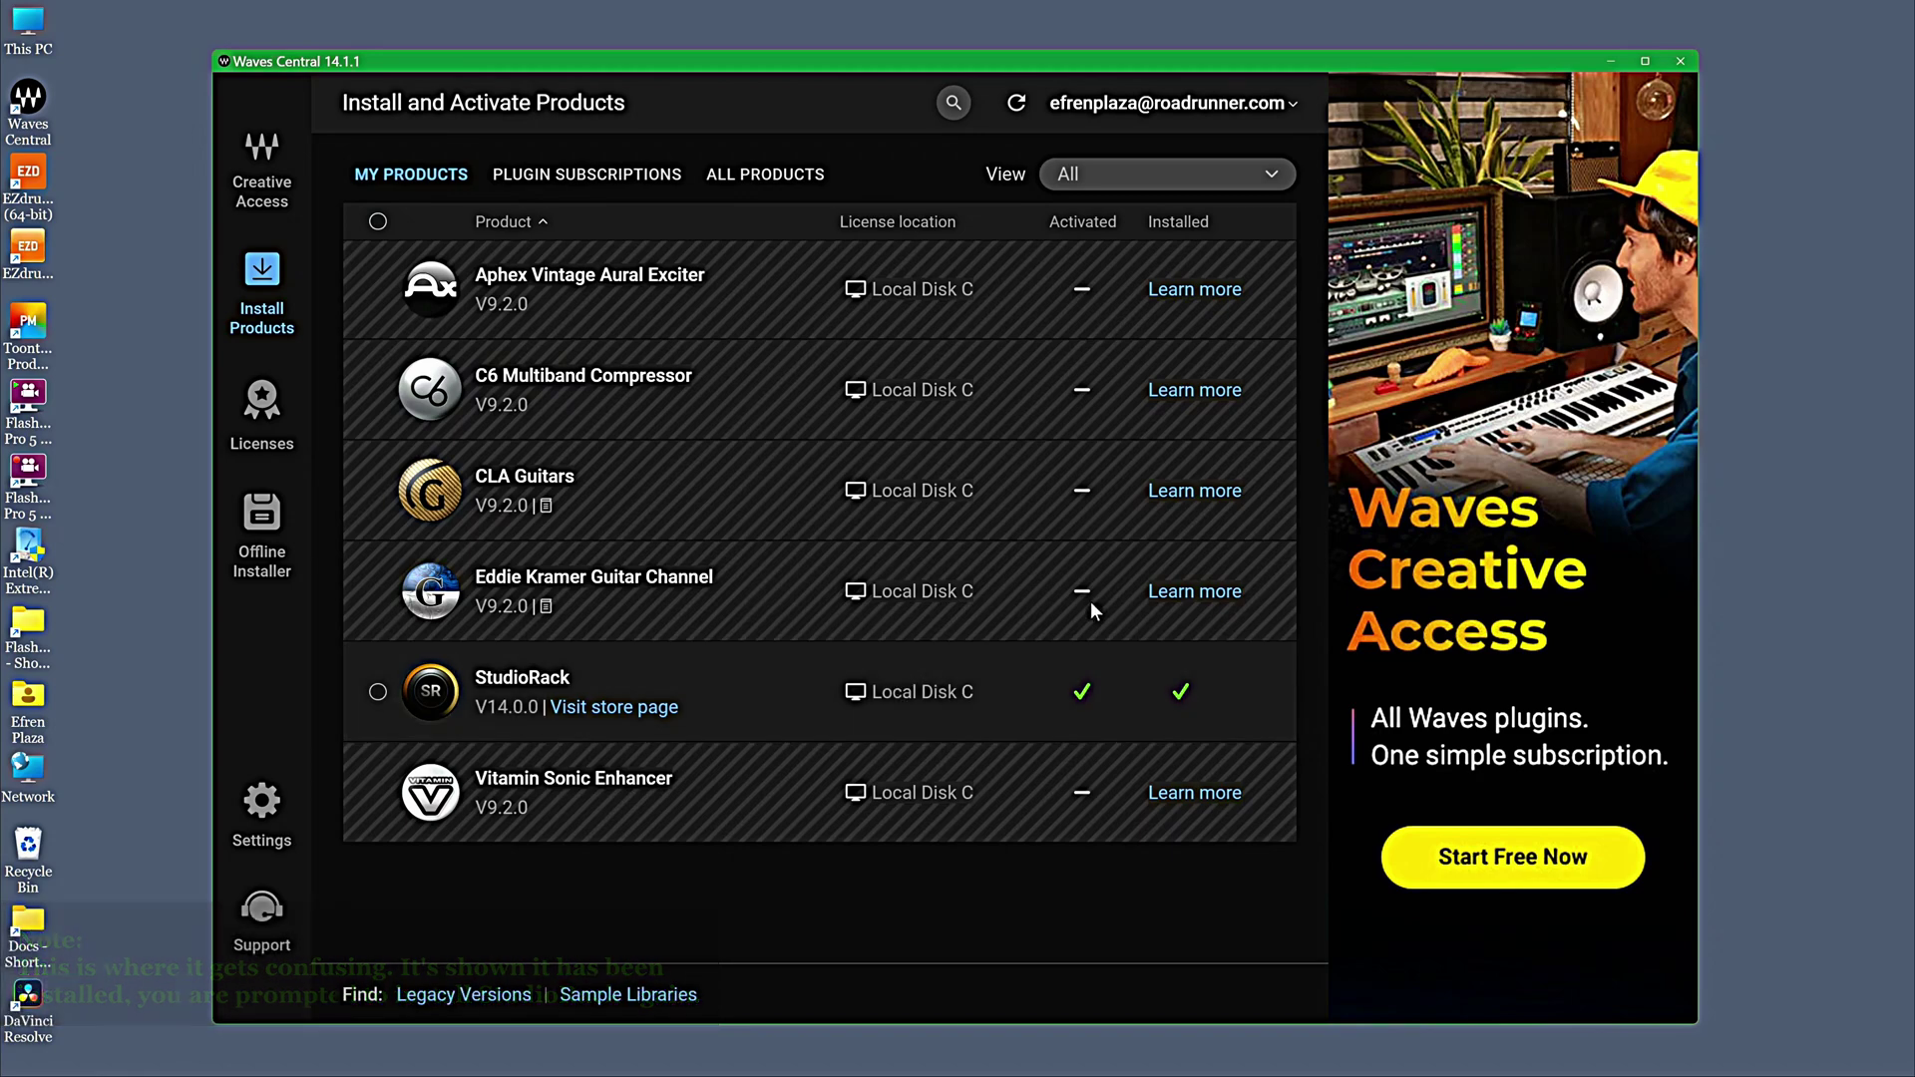
- Select the disconnected Local Disk C device for license recovery with Deactivate as the target, and acknowledge the once-a-year recovery notice
click(264, 444)
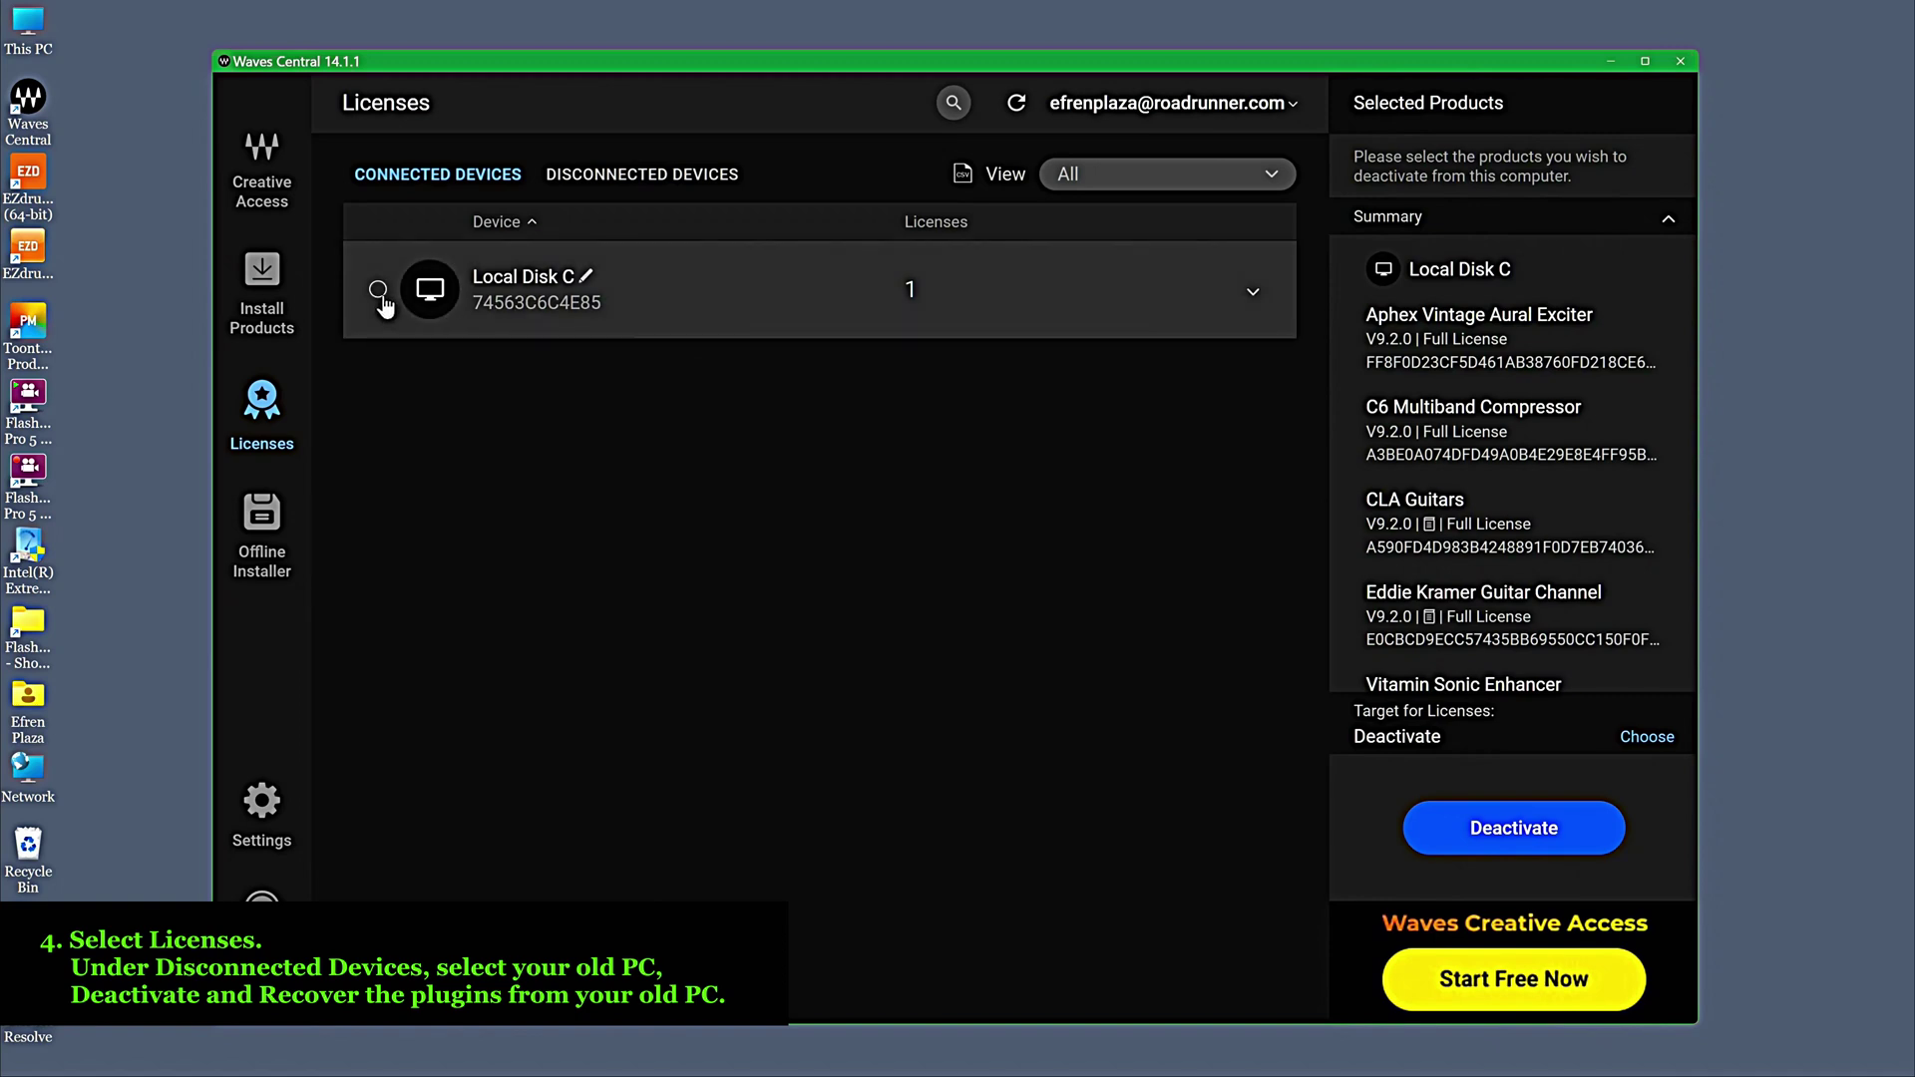
click(602, 176)
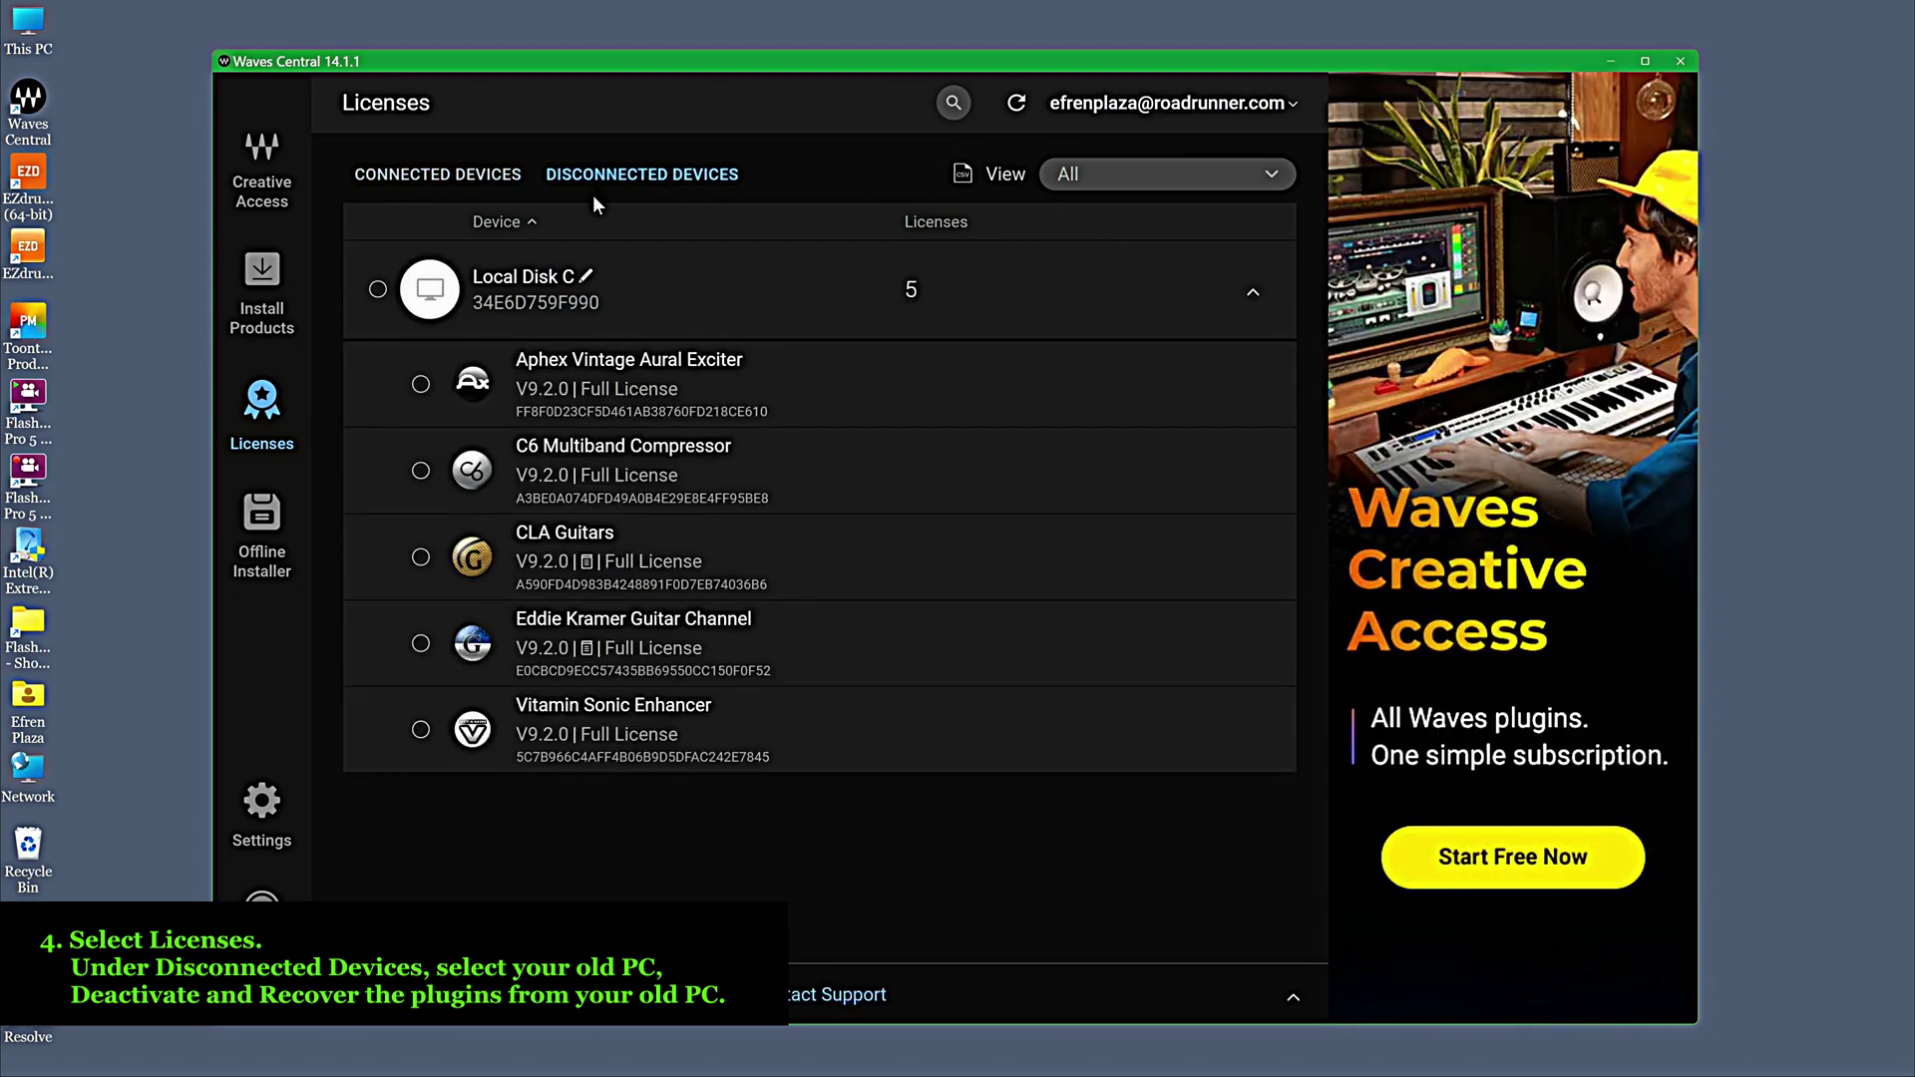
click(377, 291)
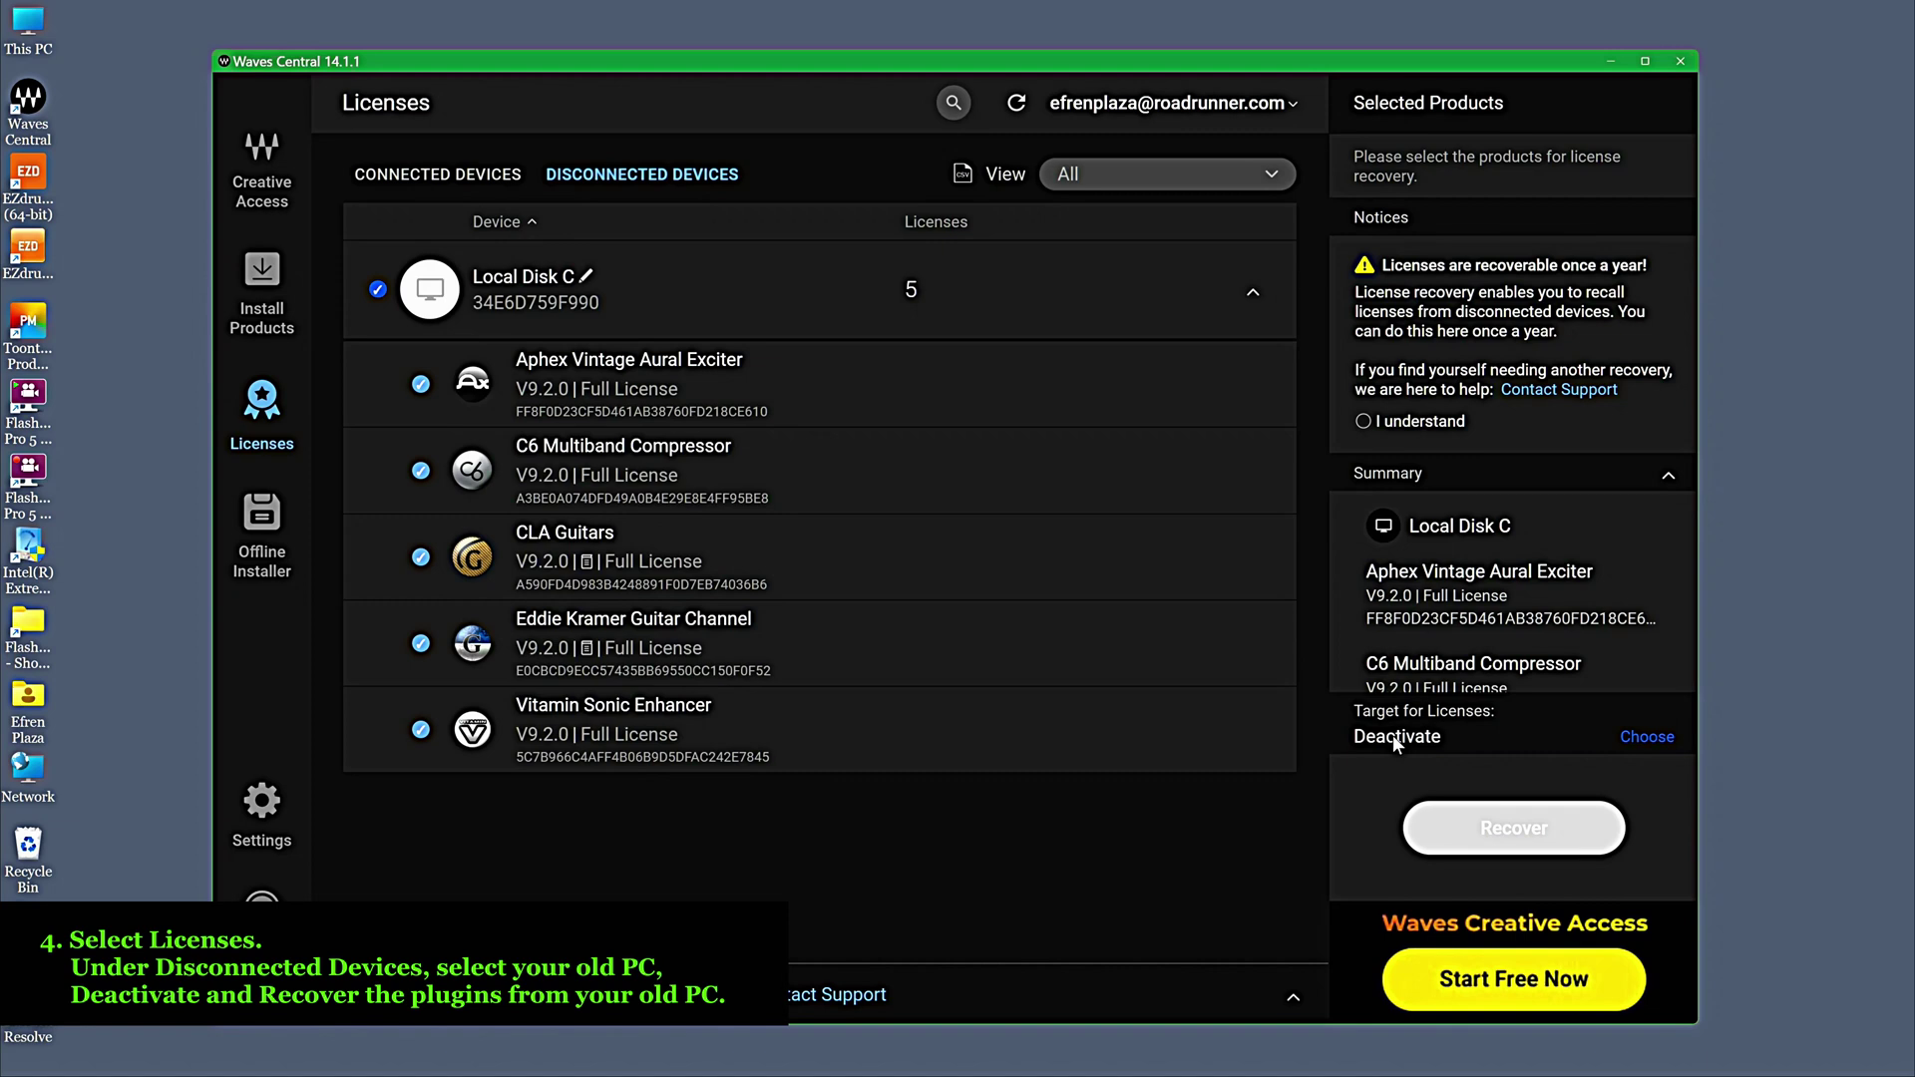
click(1637, 740)
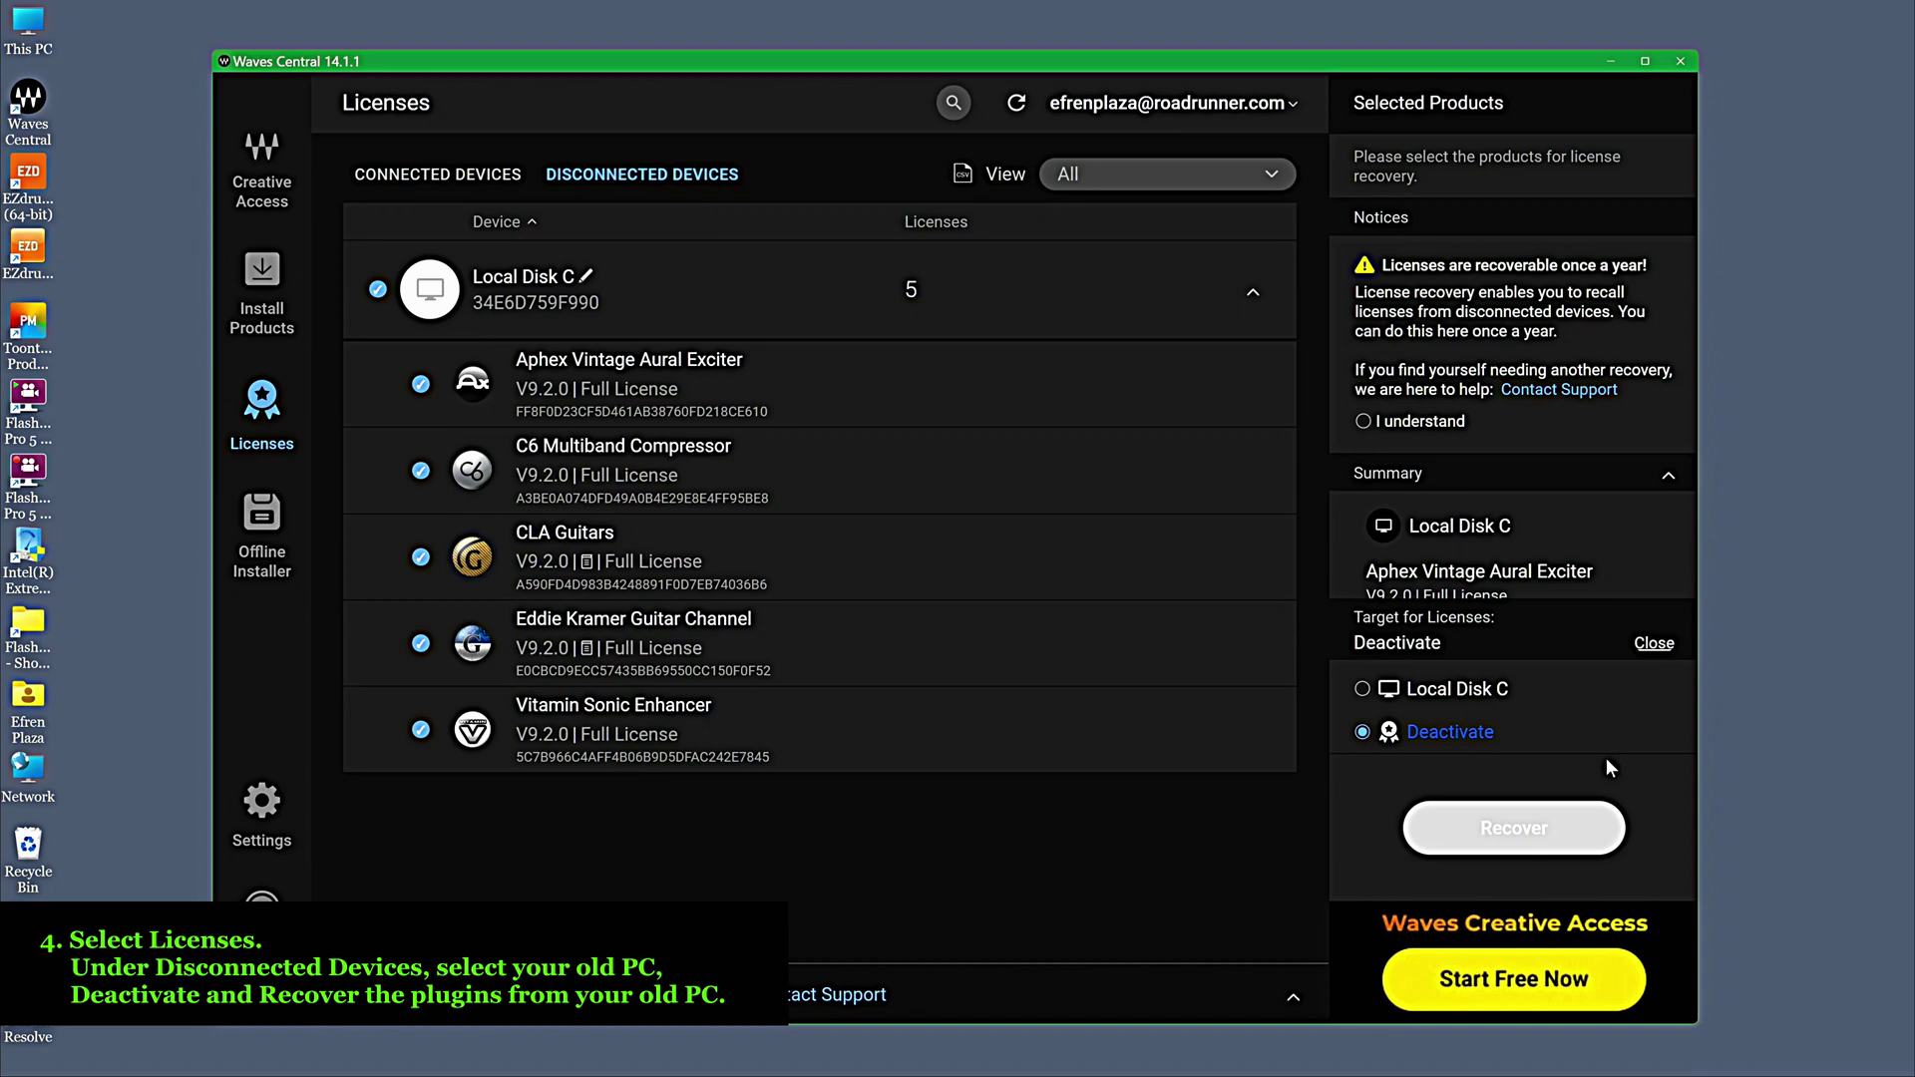
click(1363, 421)
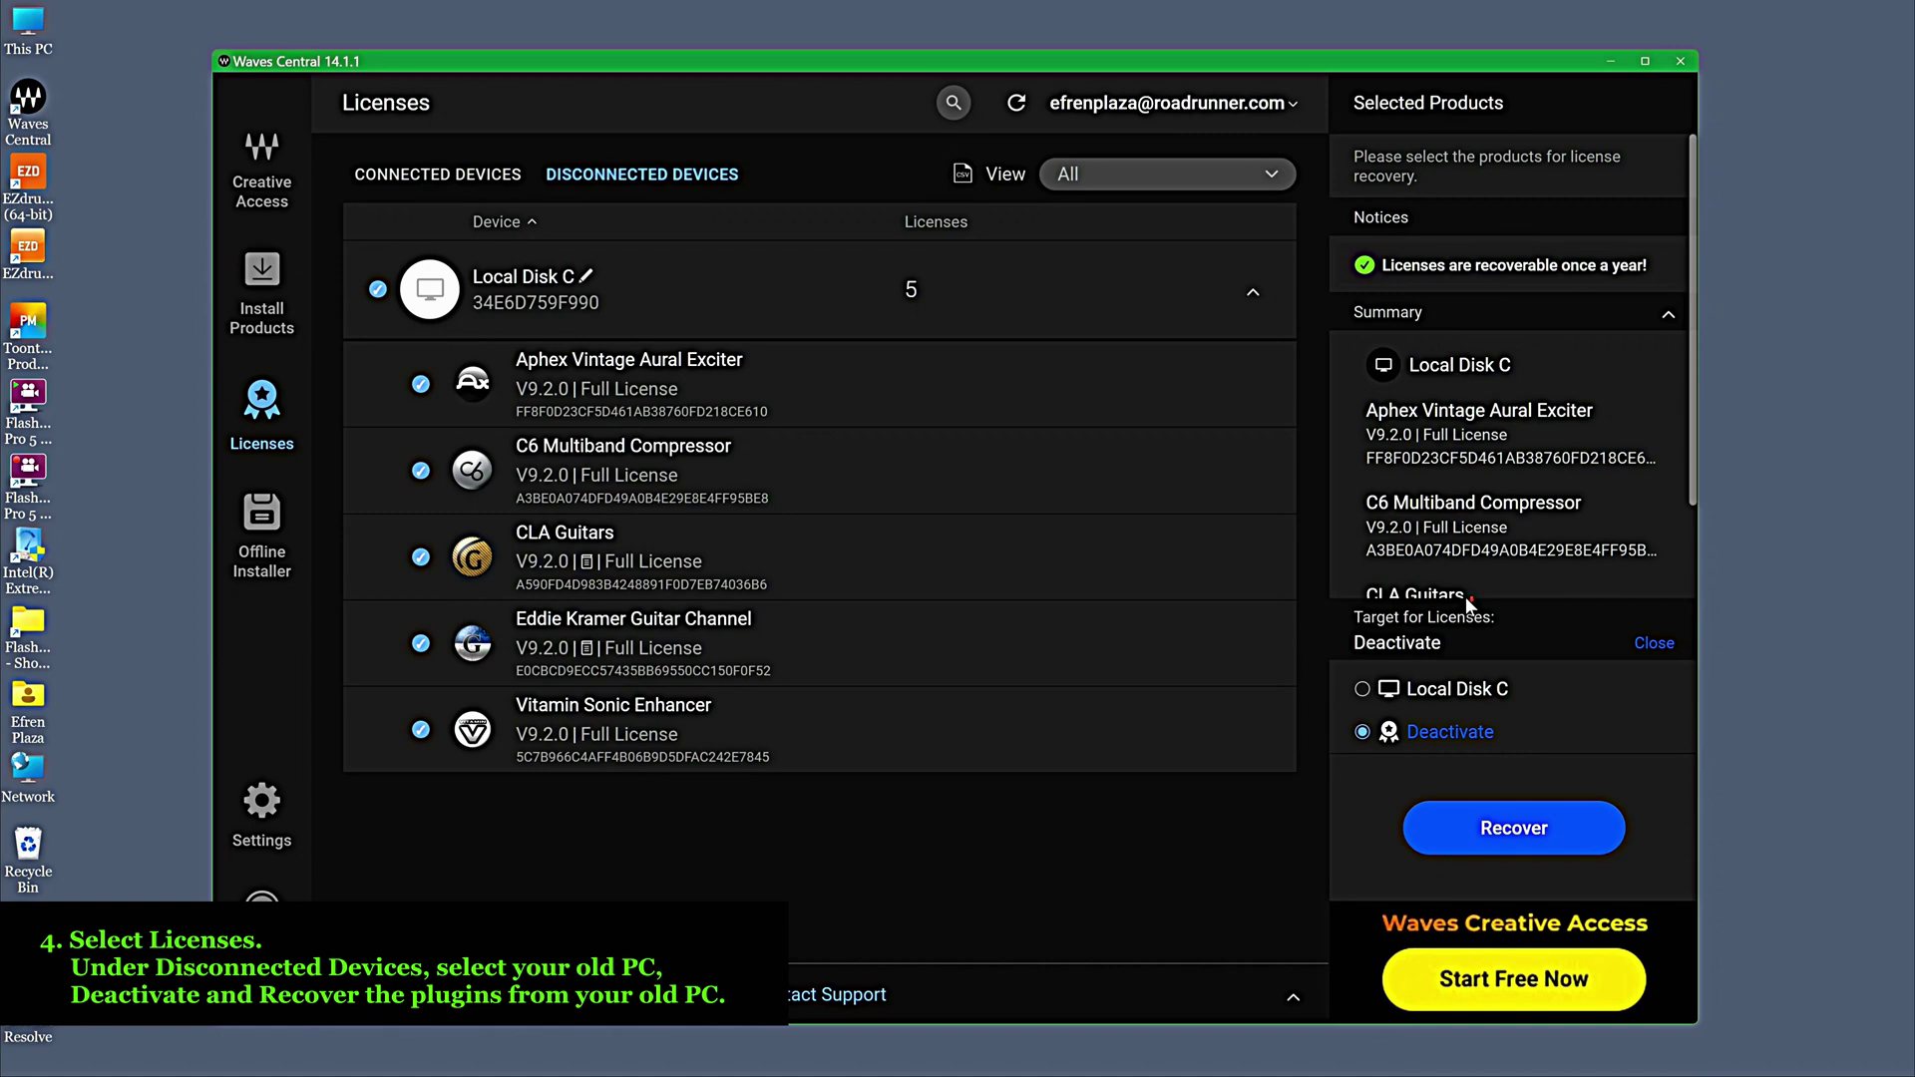
- Check the recovery summary and recover all selected plugin licenses from the disconnected device
scroll(1464, 596, down, 3)
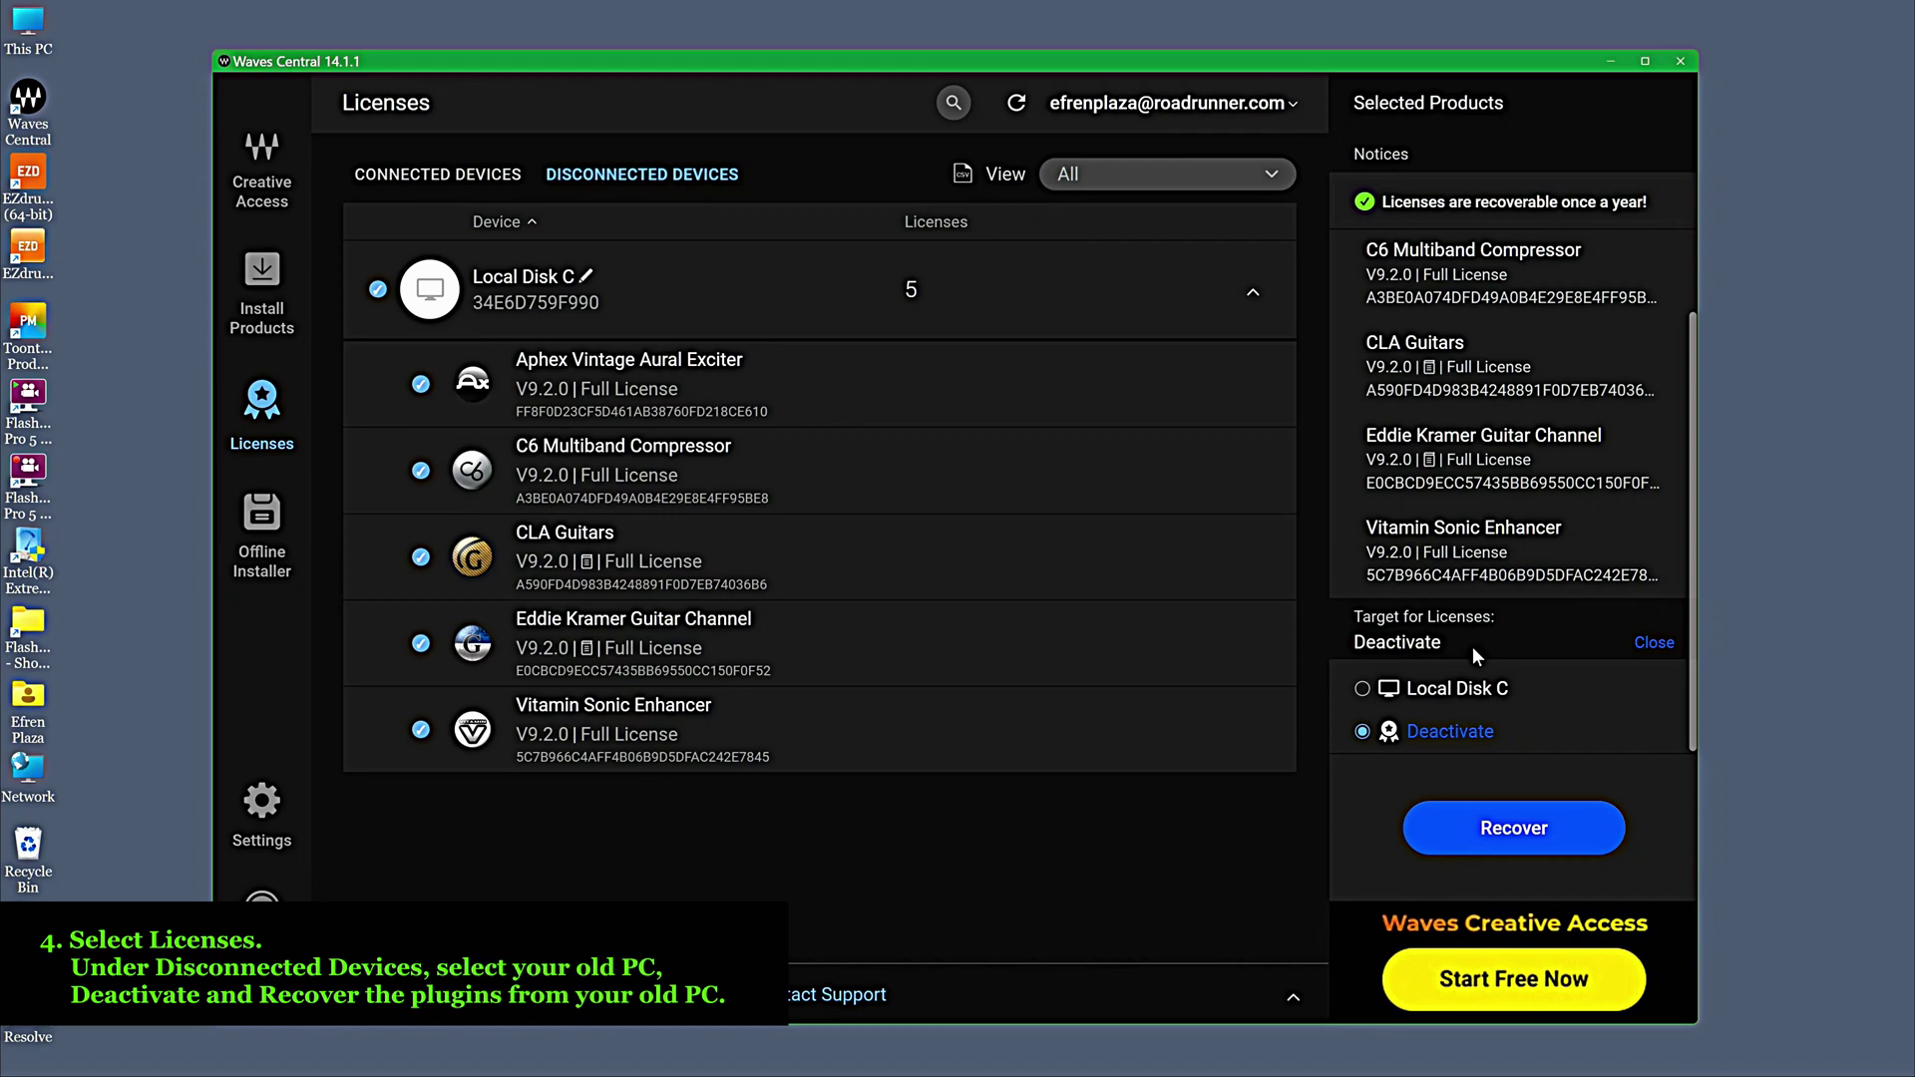
click(1516, 835)
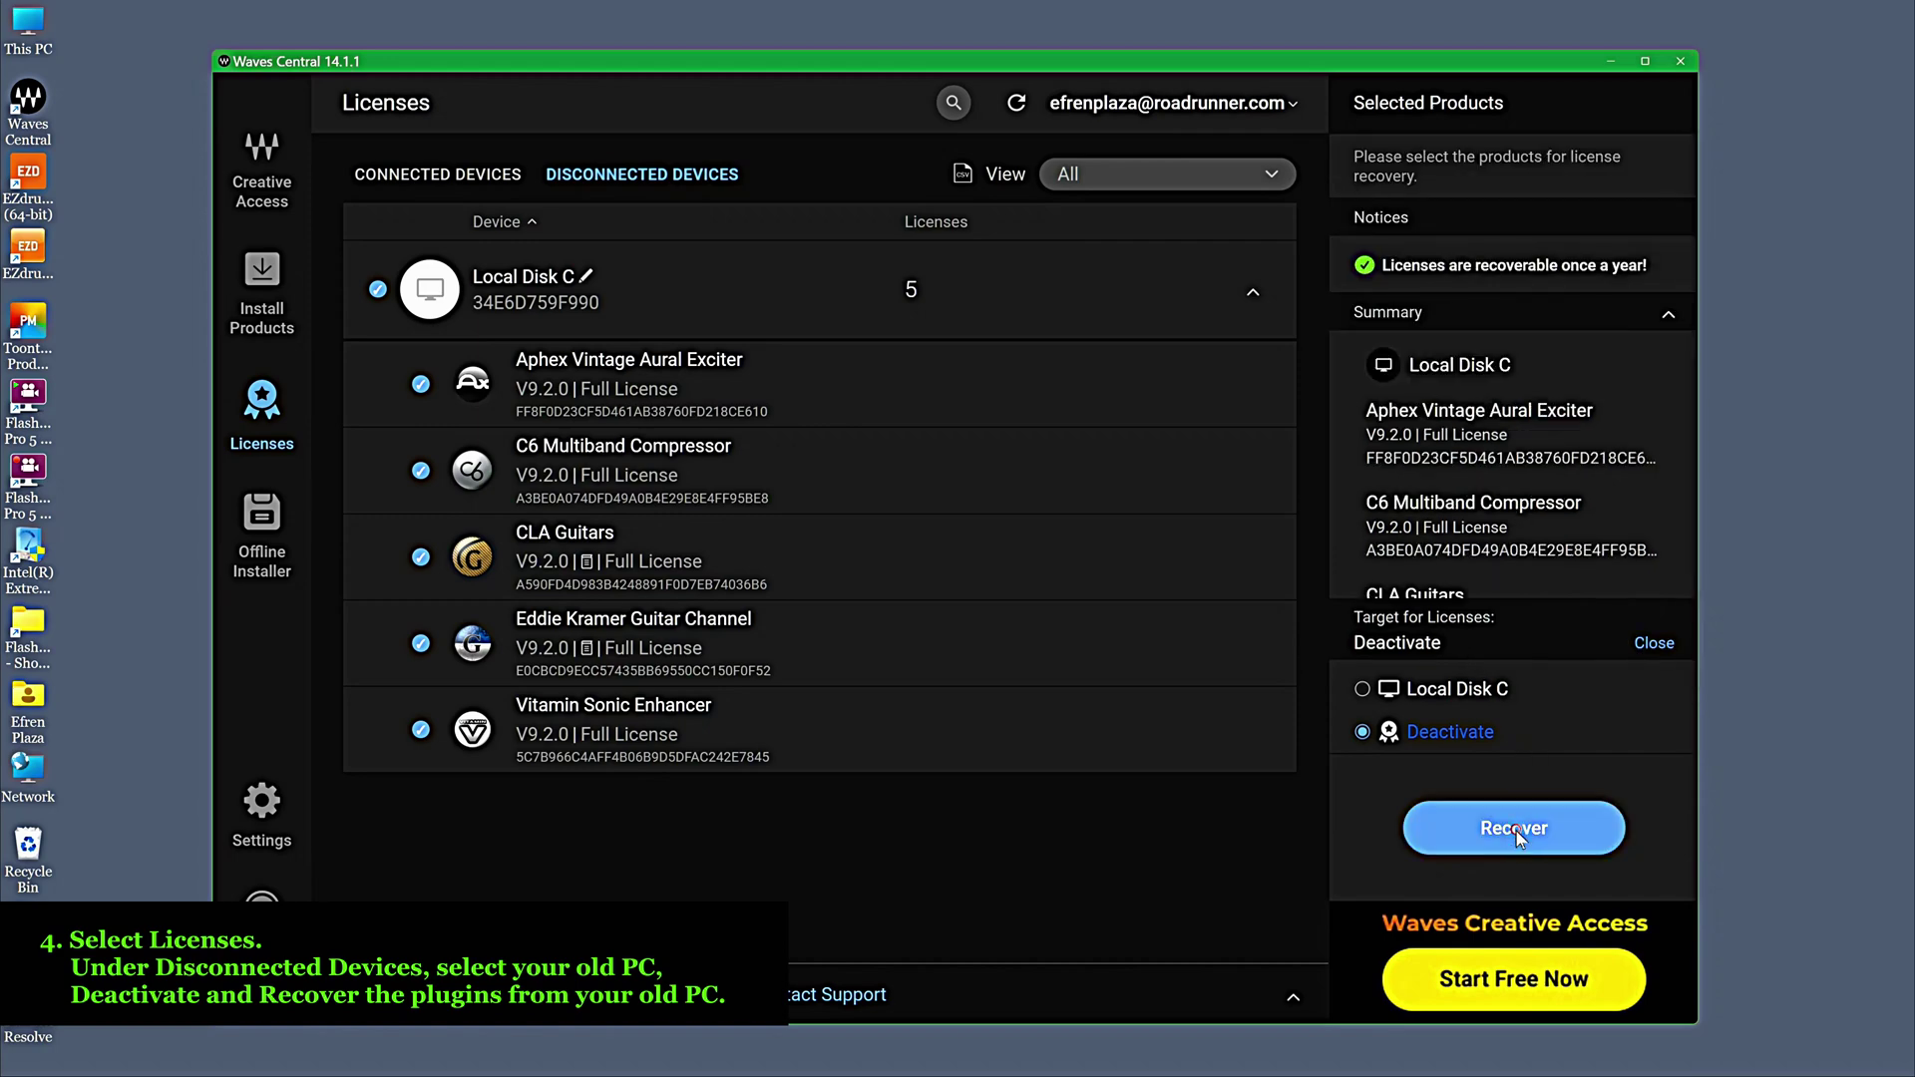
click(1516, 831)
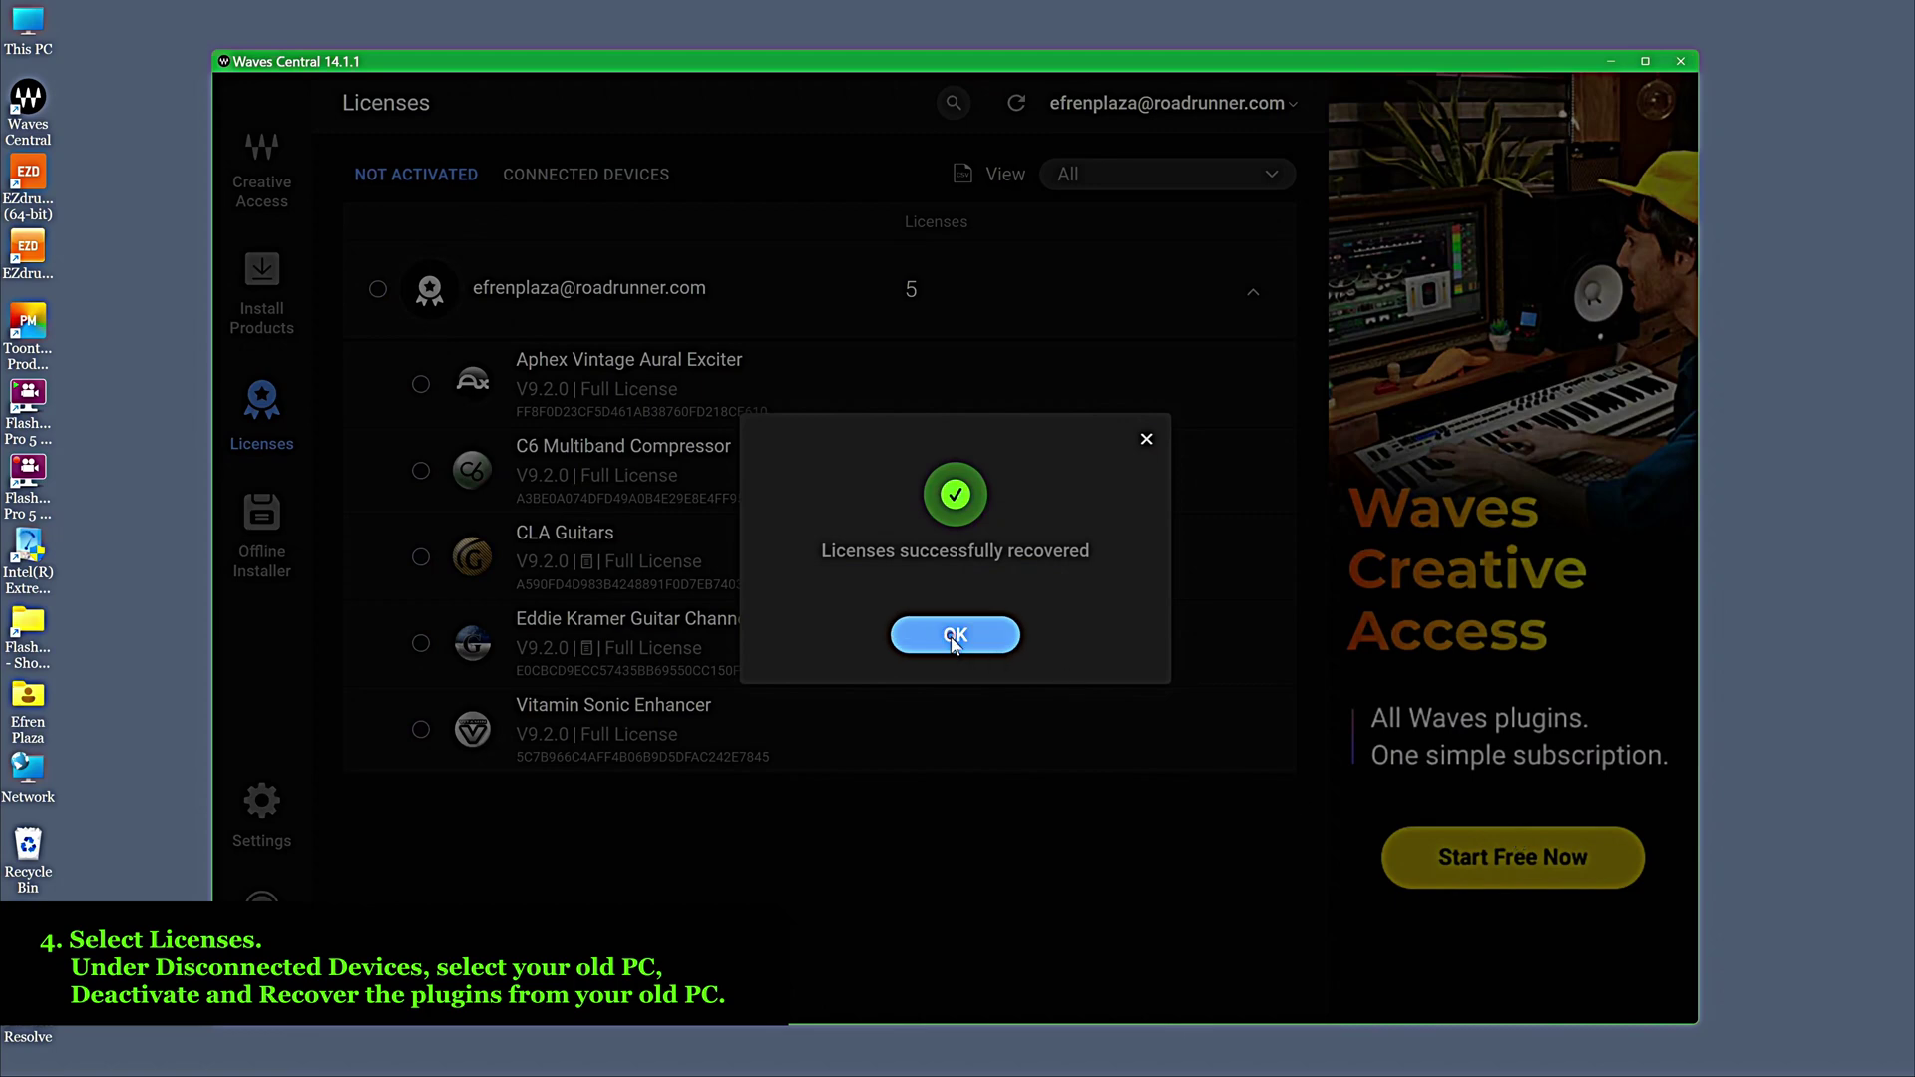
click(954, 639)
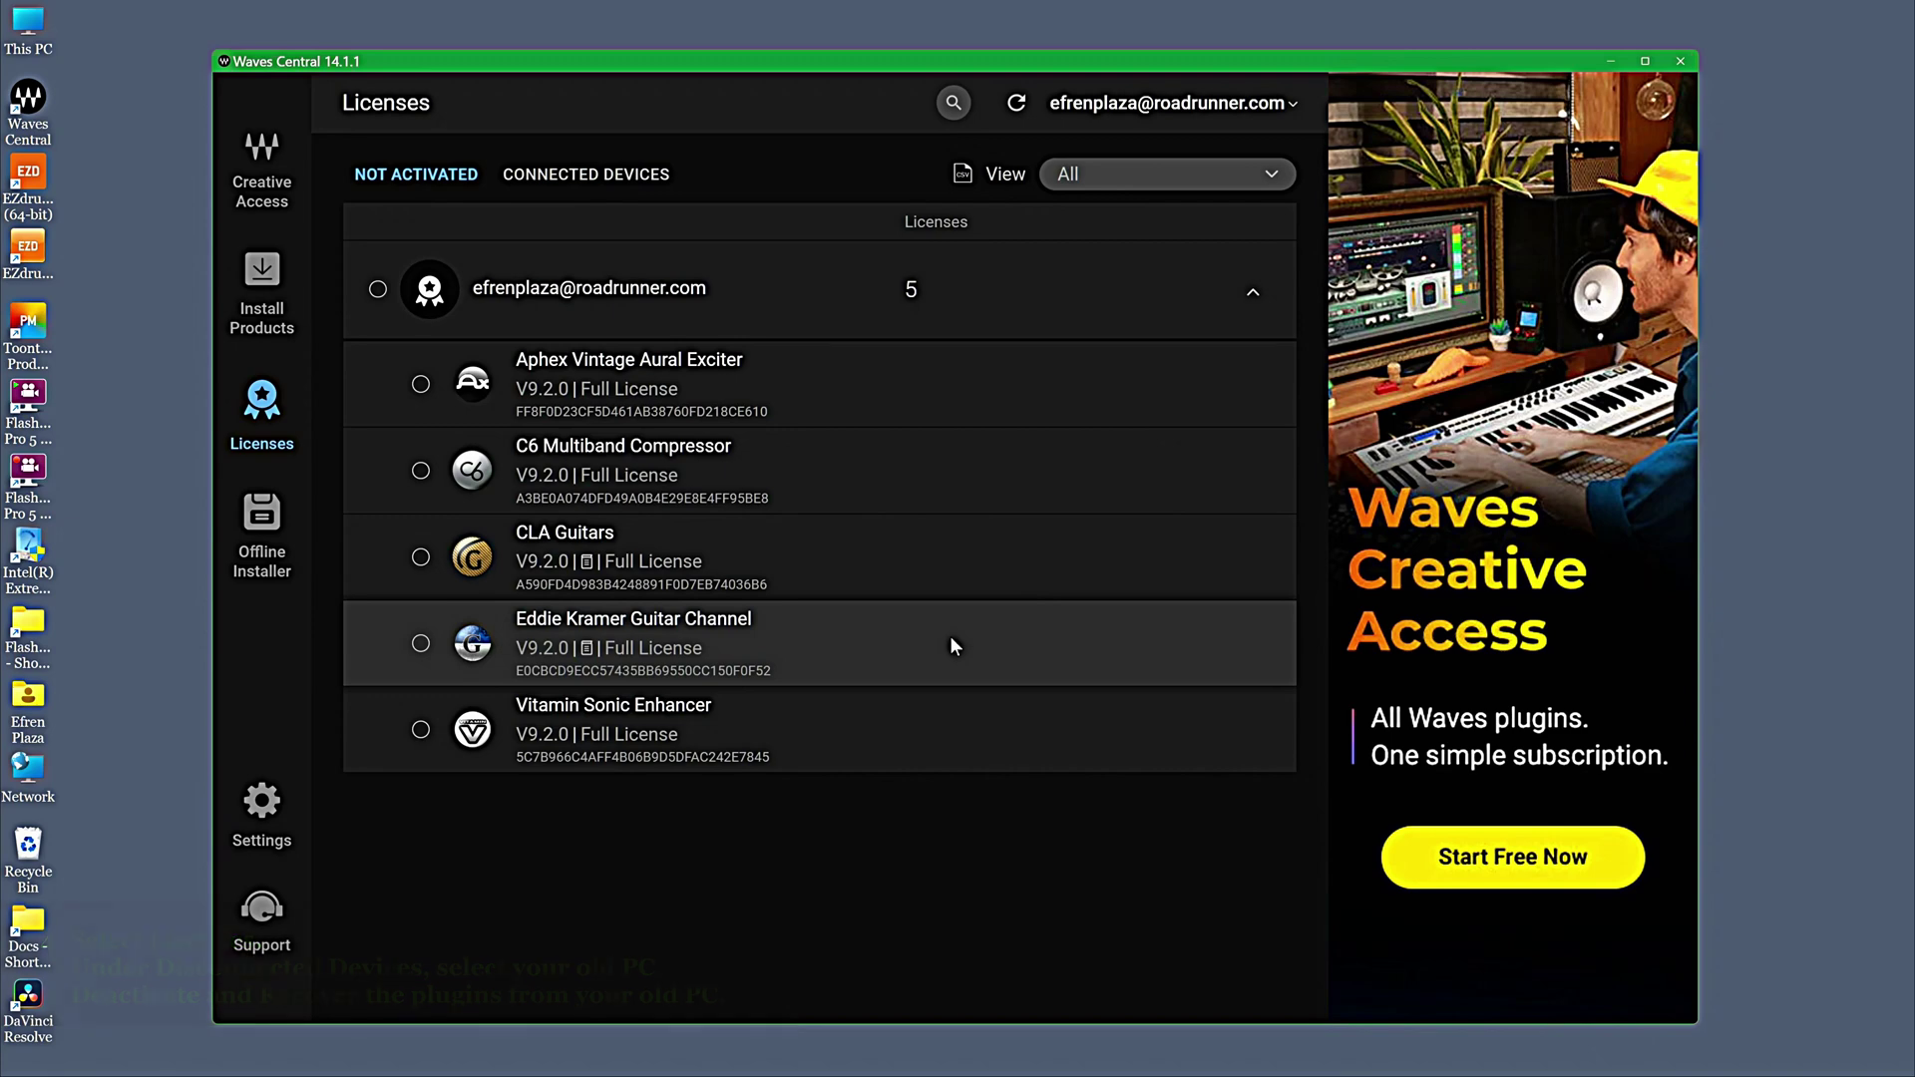
- Inspect the licenses on the connected Local Disk C device by selecting it and expanding its list
click(577, 176)
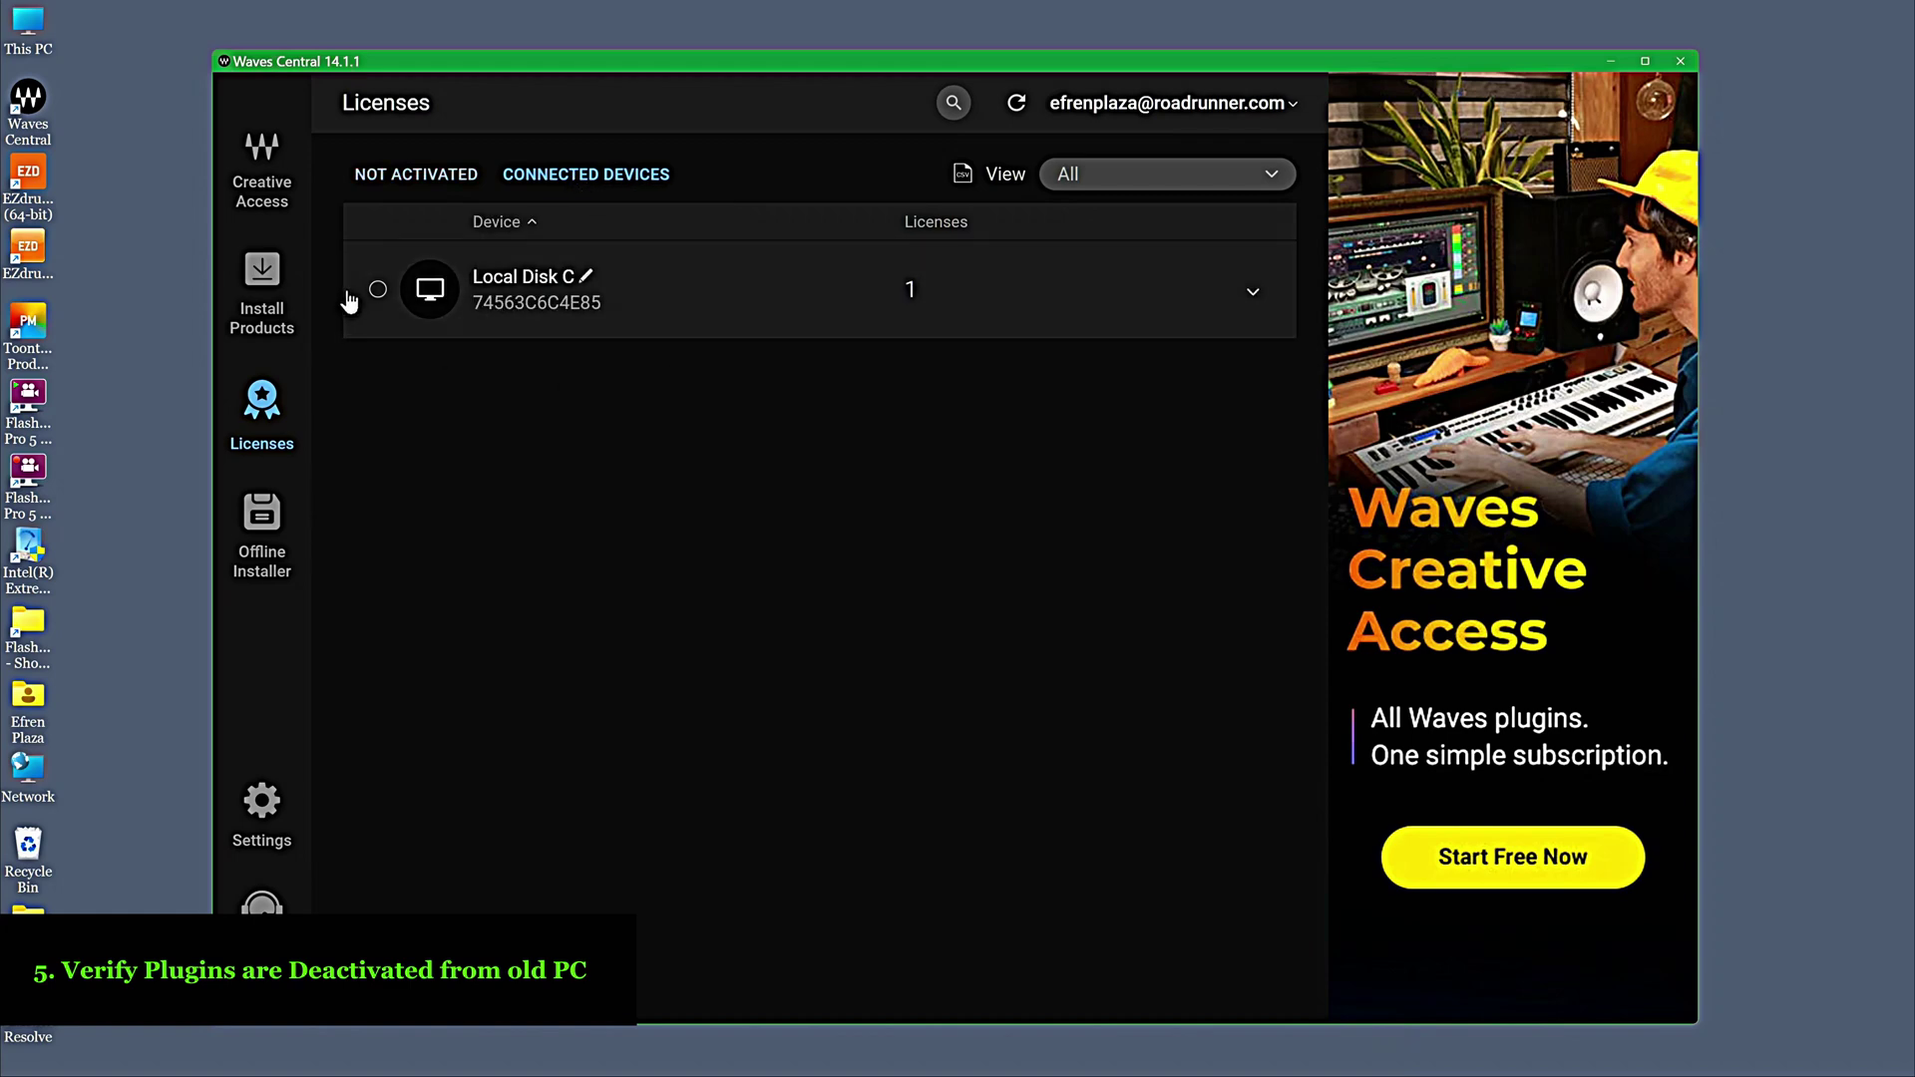
click(379, 319)
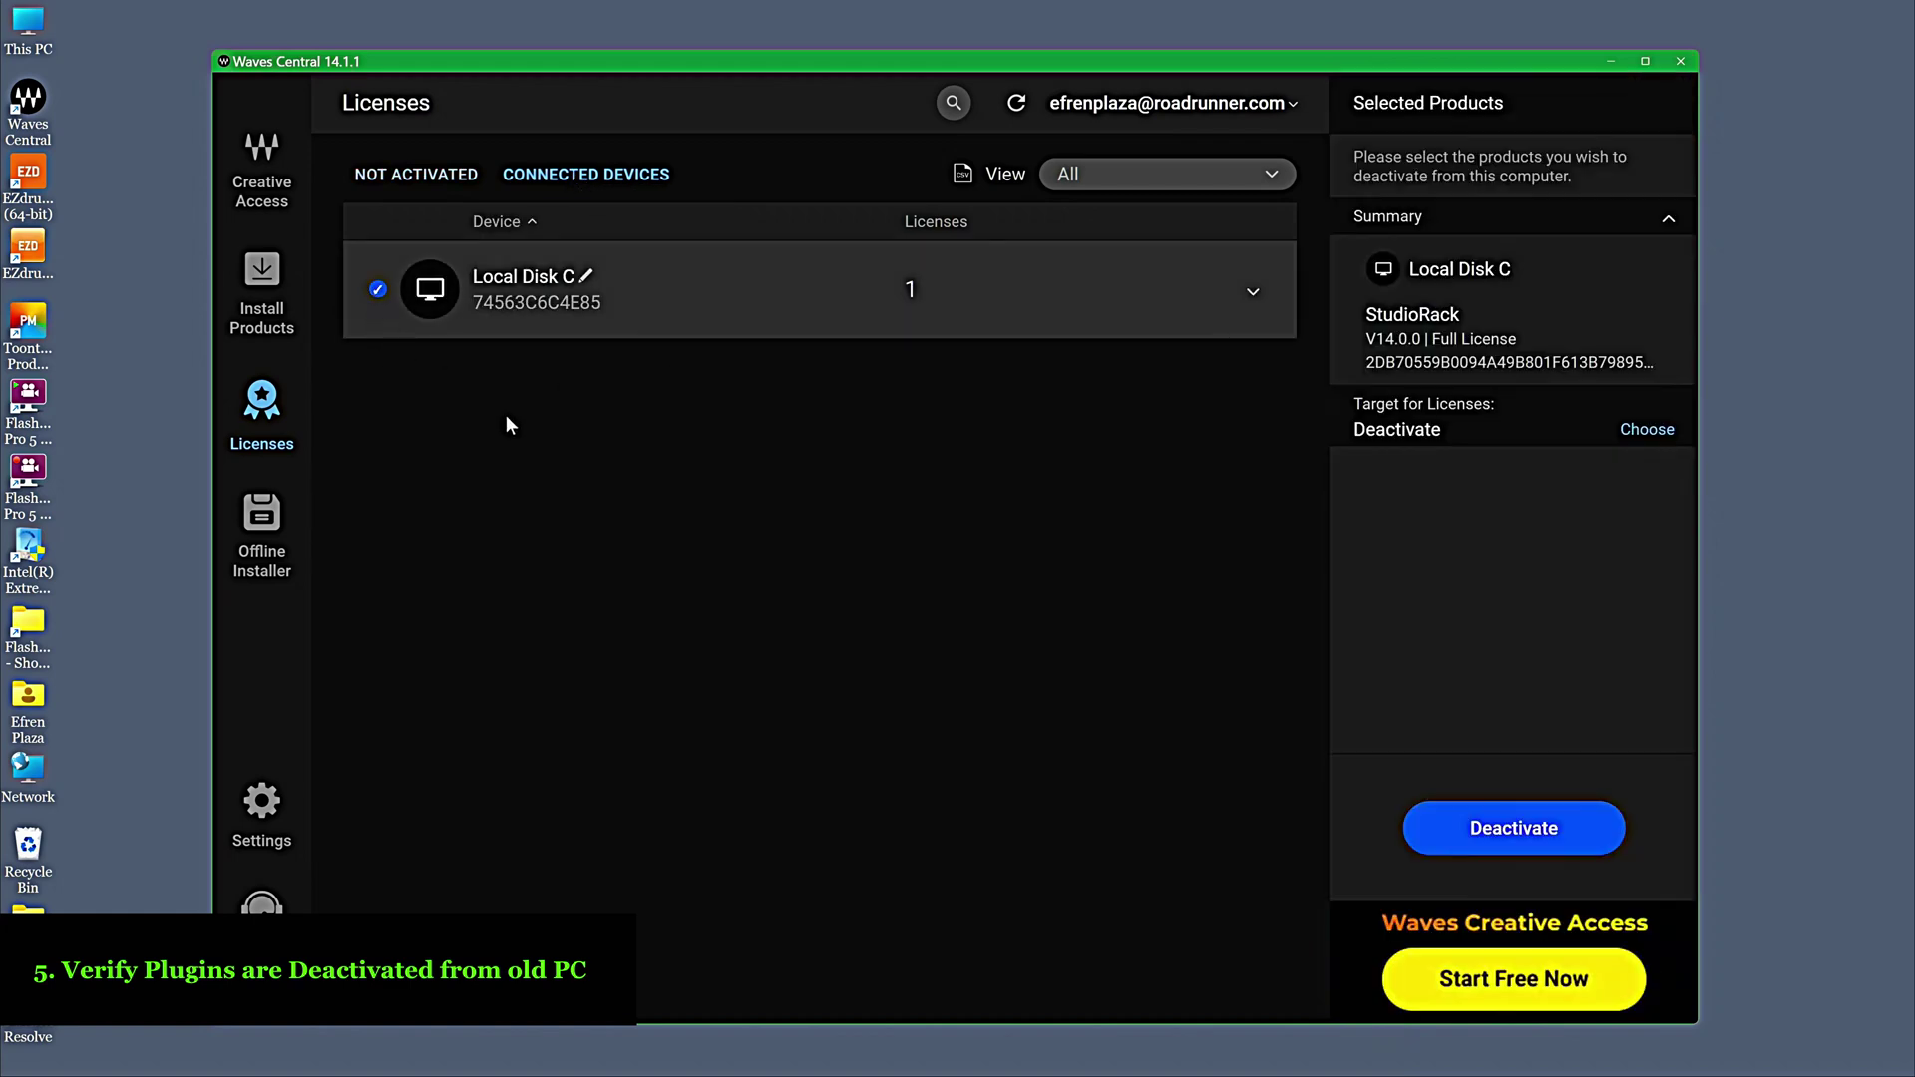
click(1253, 294)
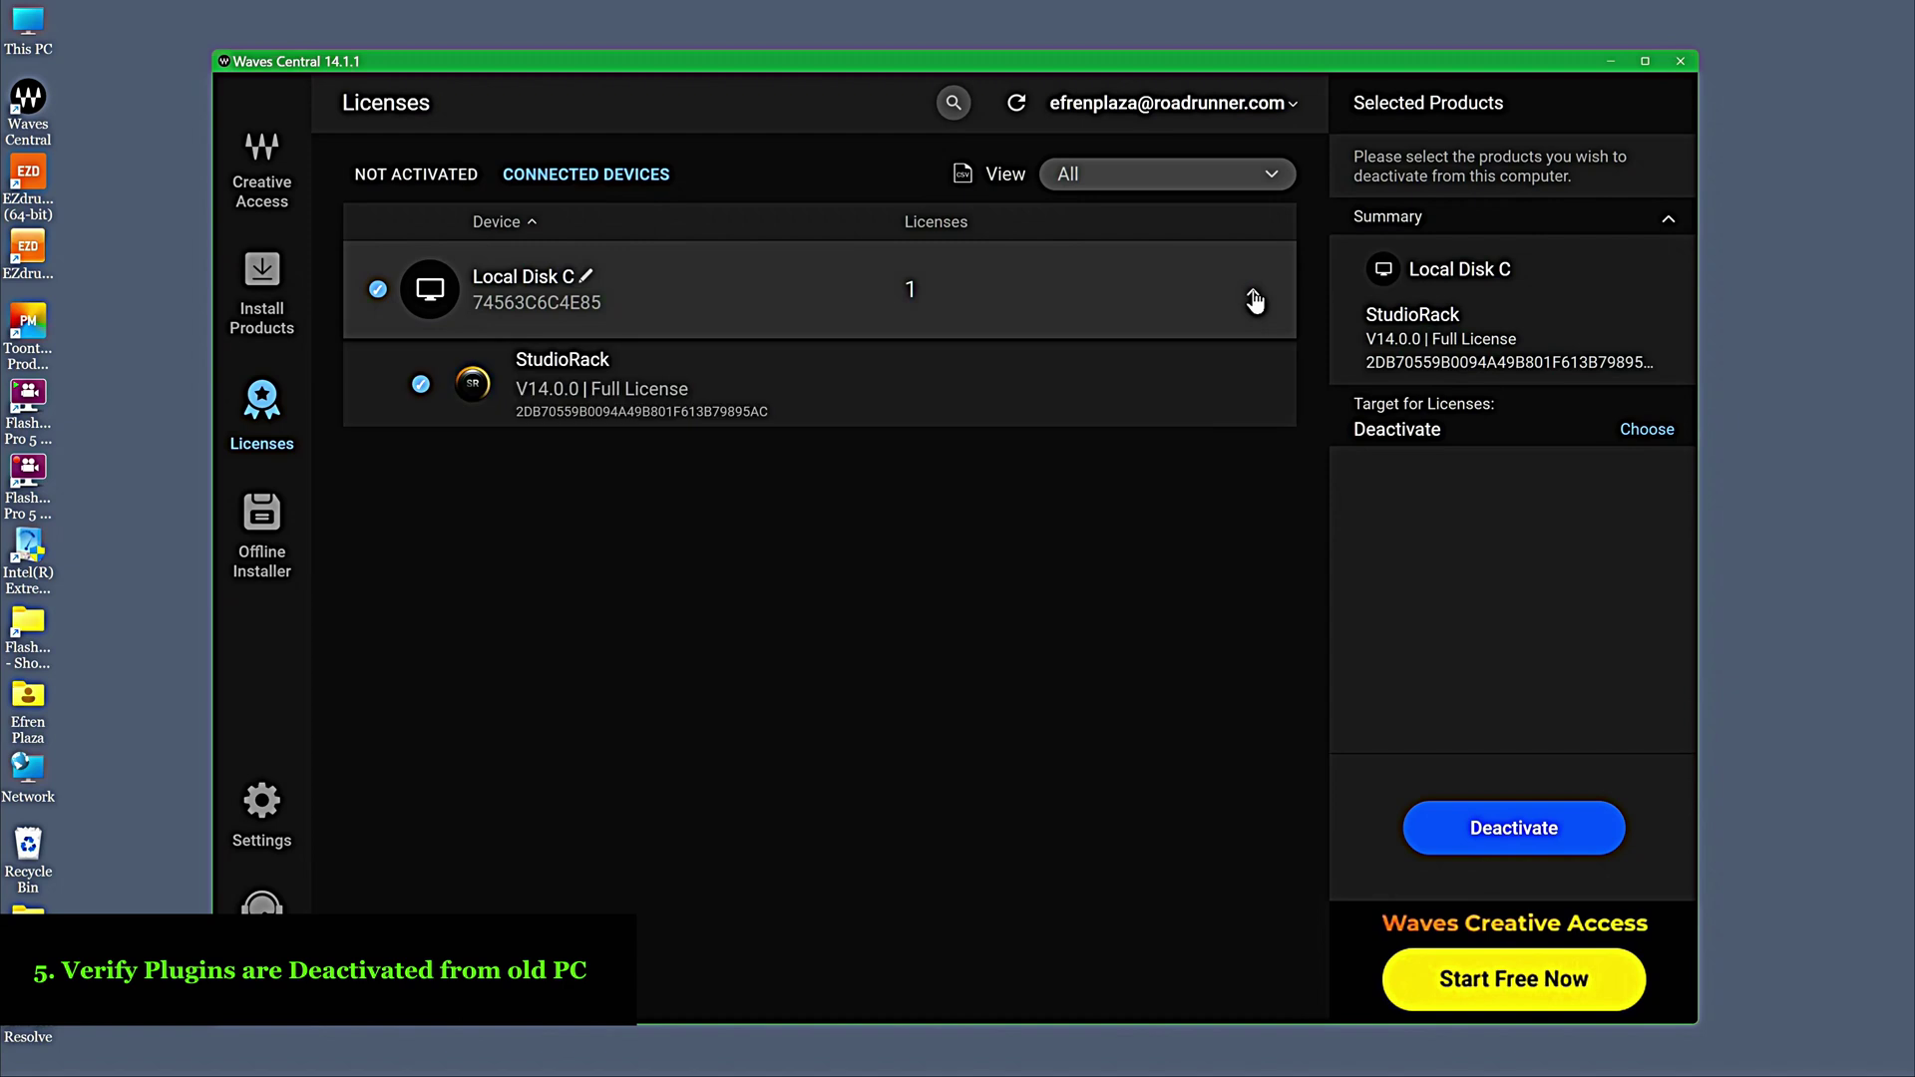
- Filter the licenses view to Legacy V9 Plugins and check the activation status of the owned products
click(1272, 177)
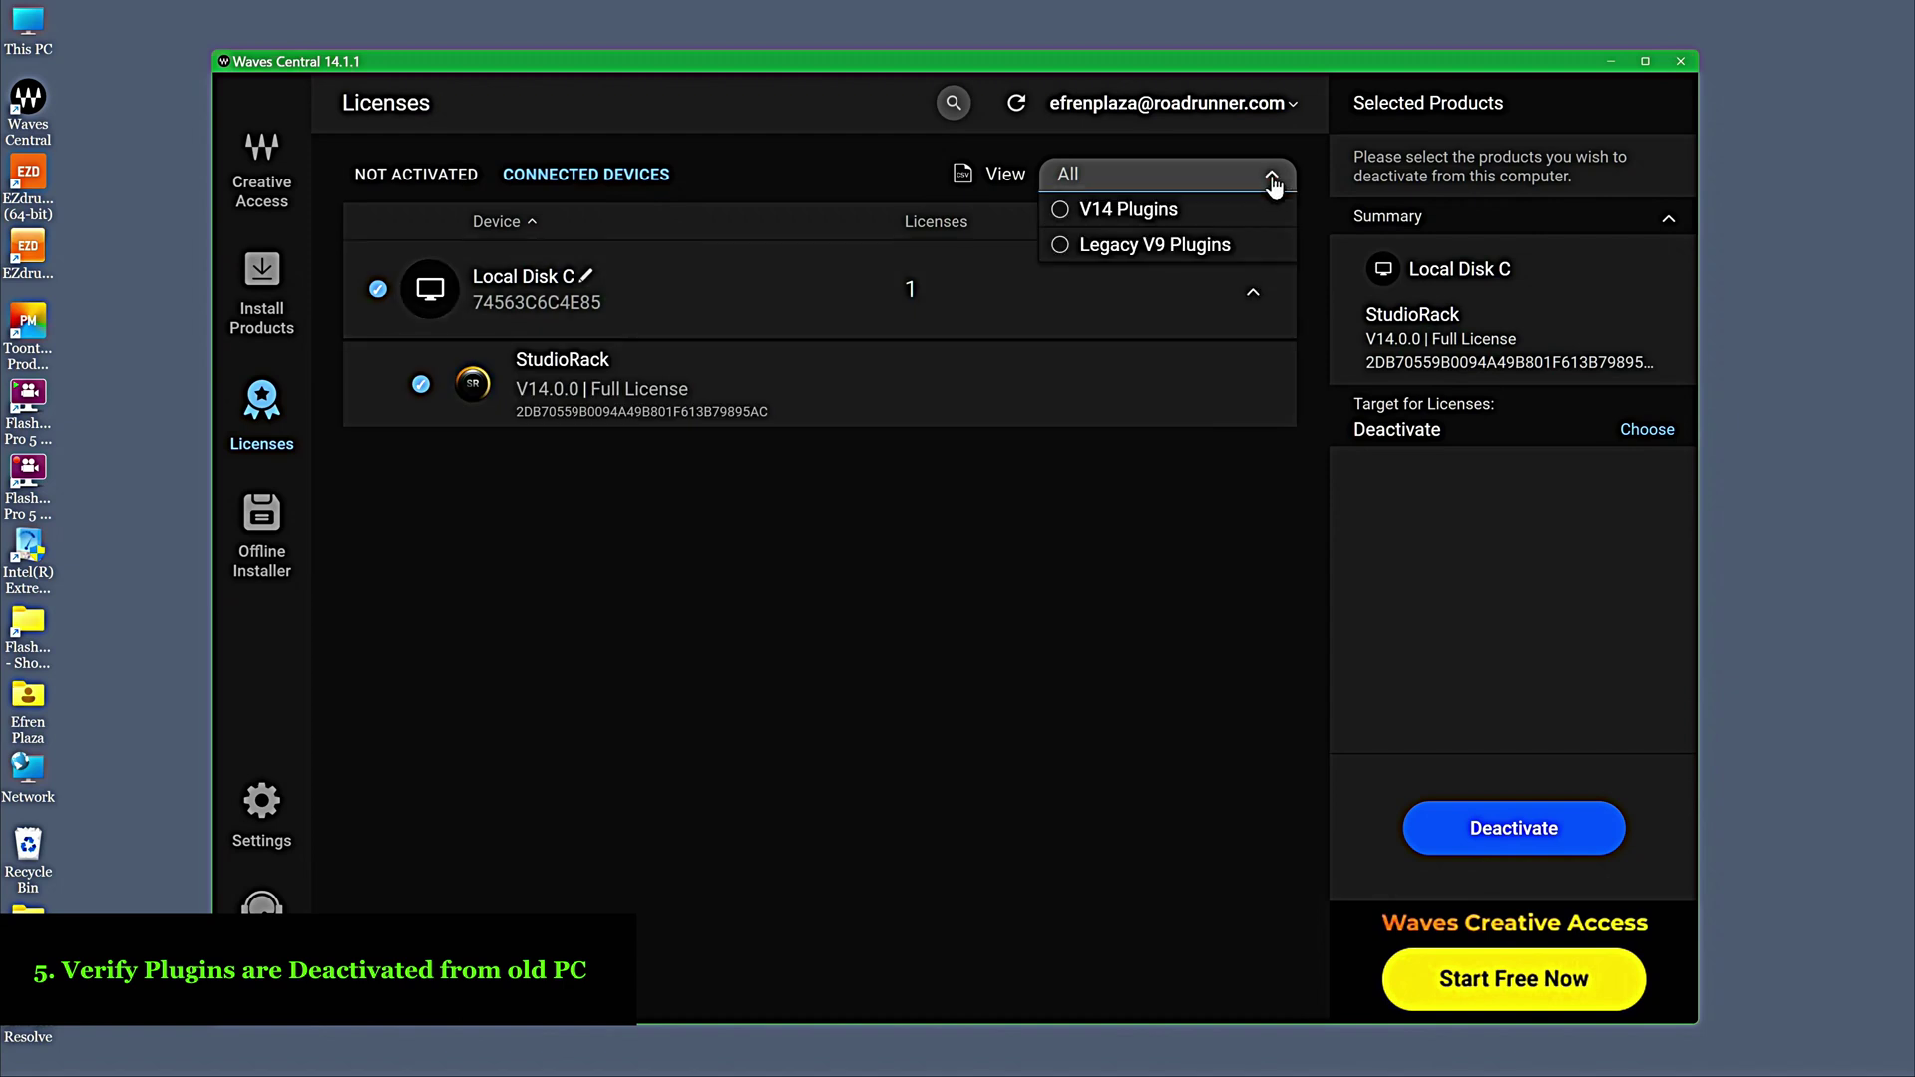
click(1059, 248)
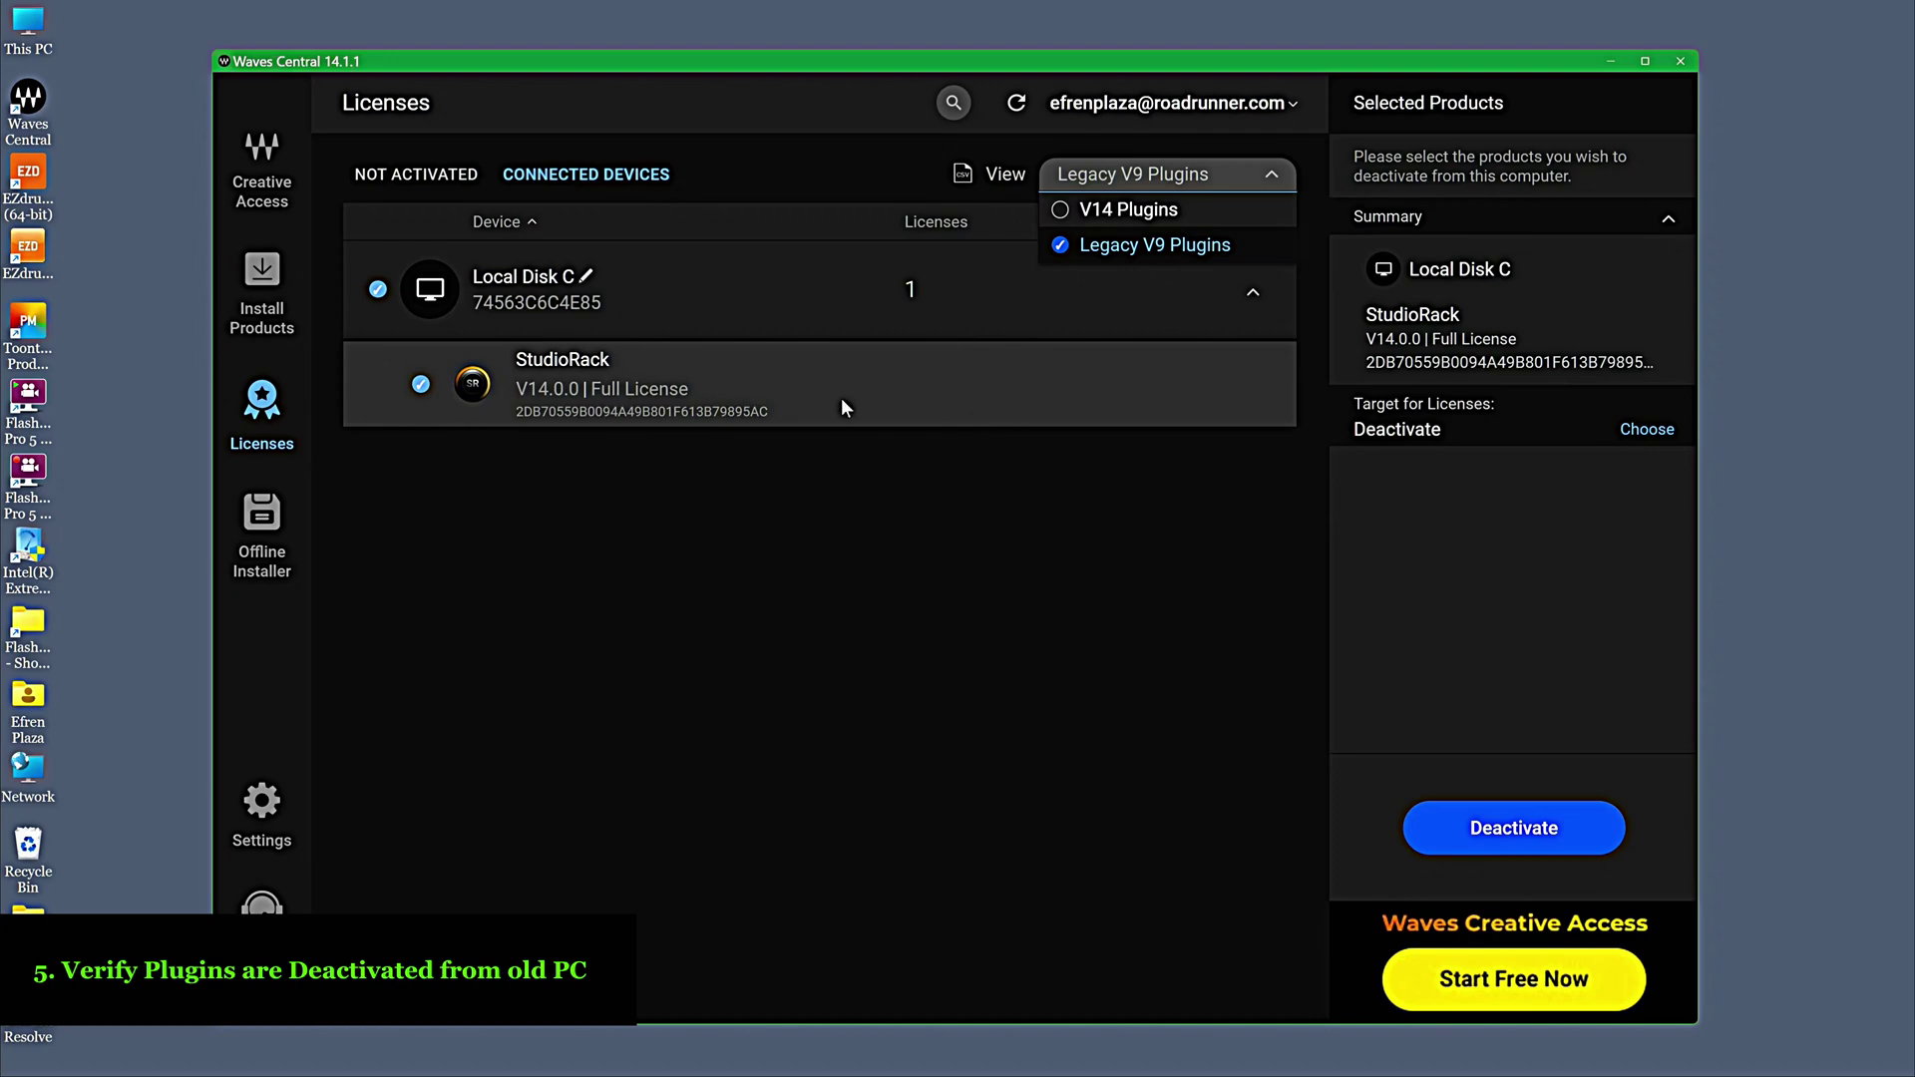
click(387, 173)
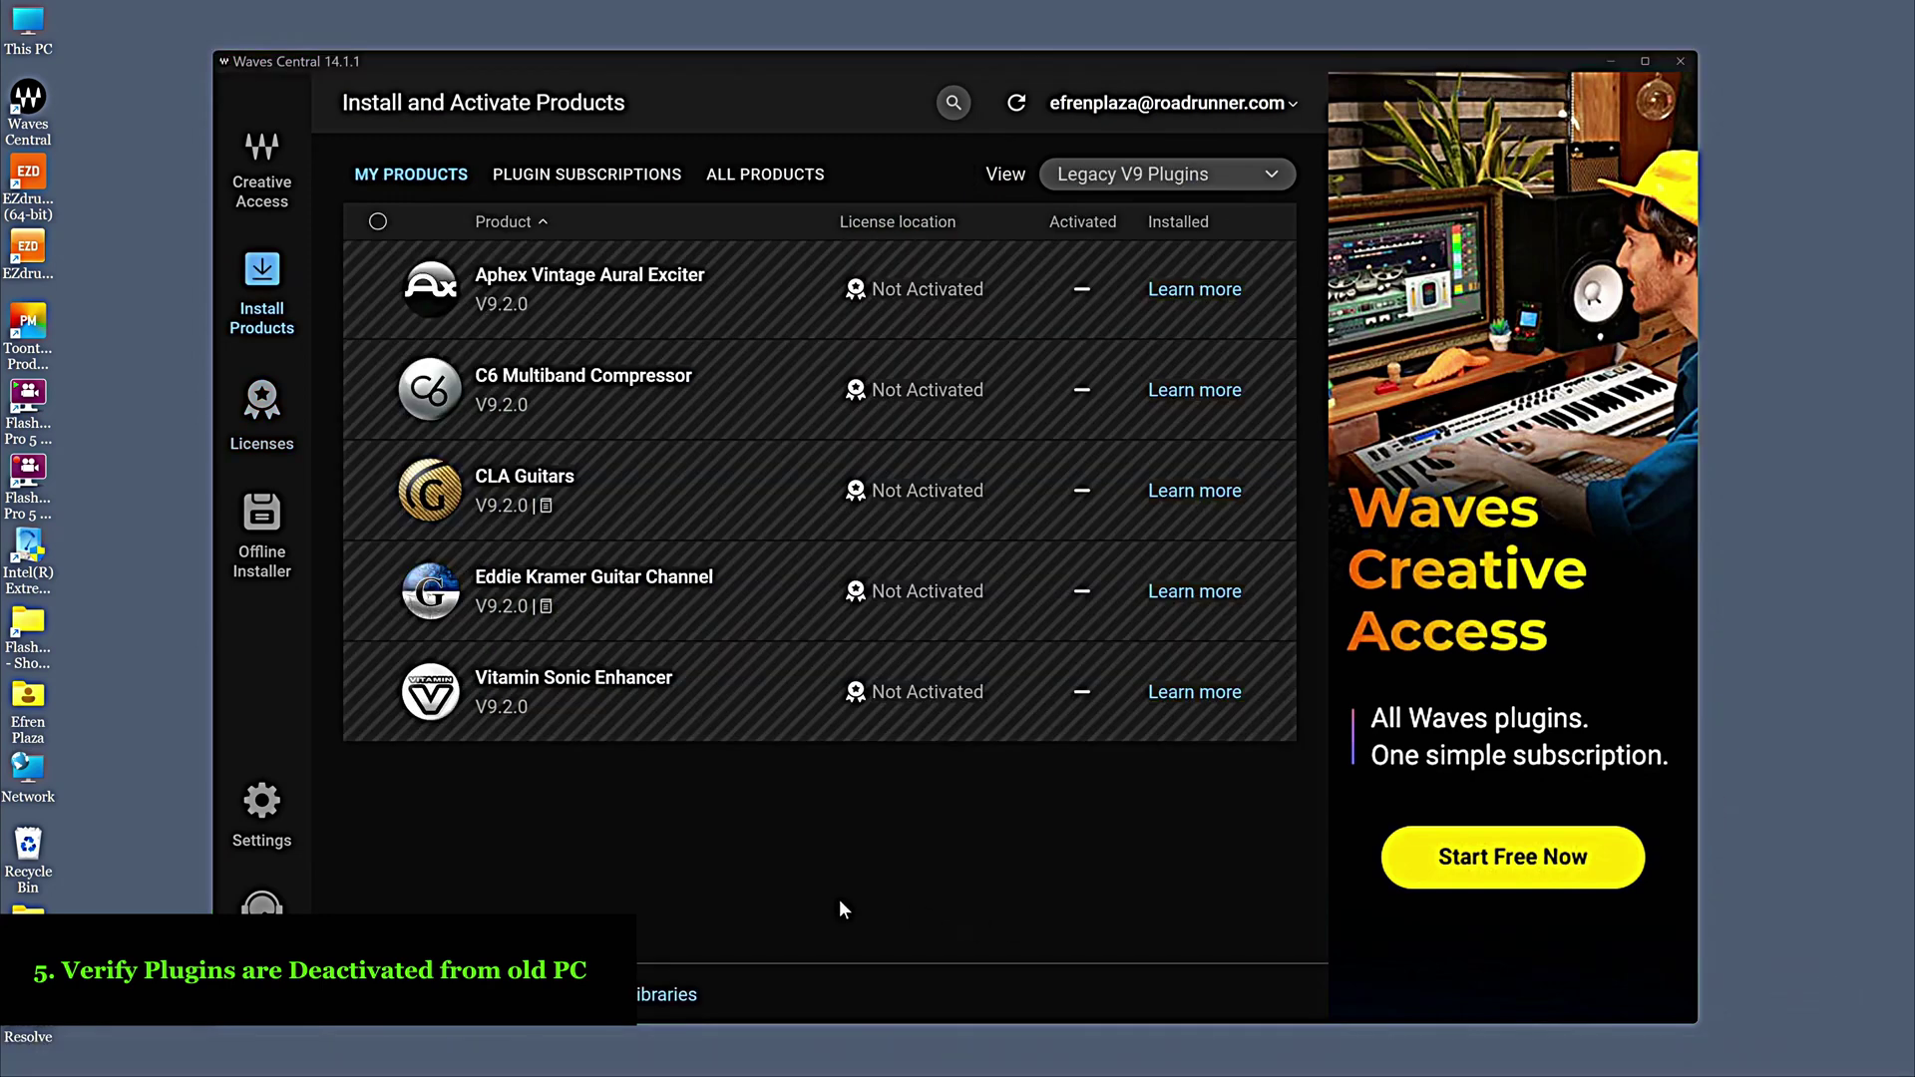
- Rename the connected device Local Disk C to ELPW1 in the licenses list
click(244, 431)
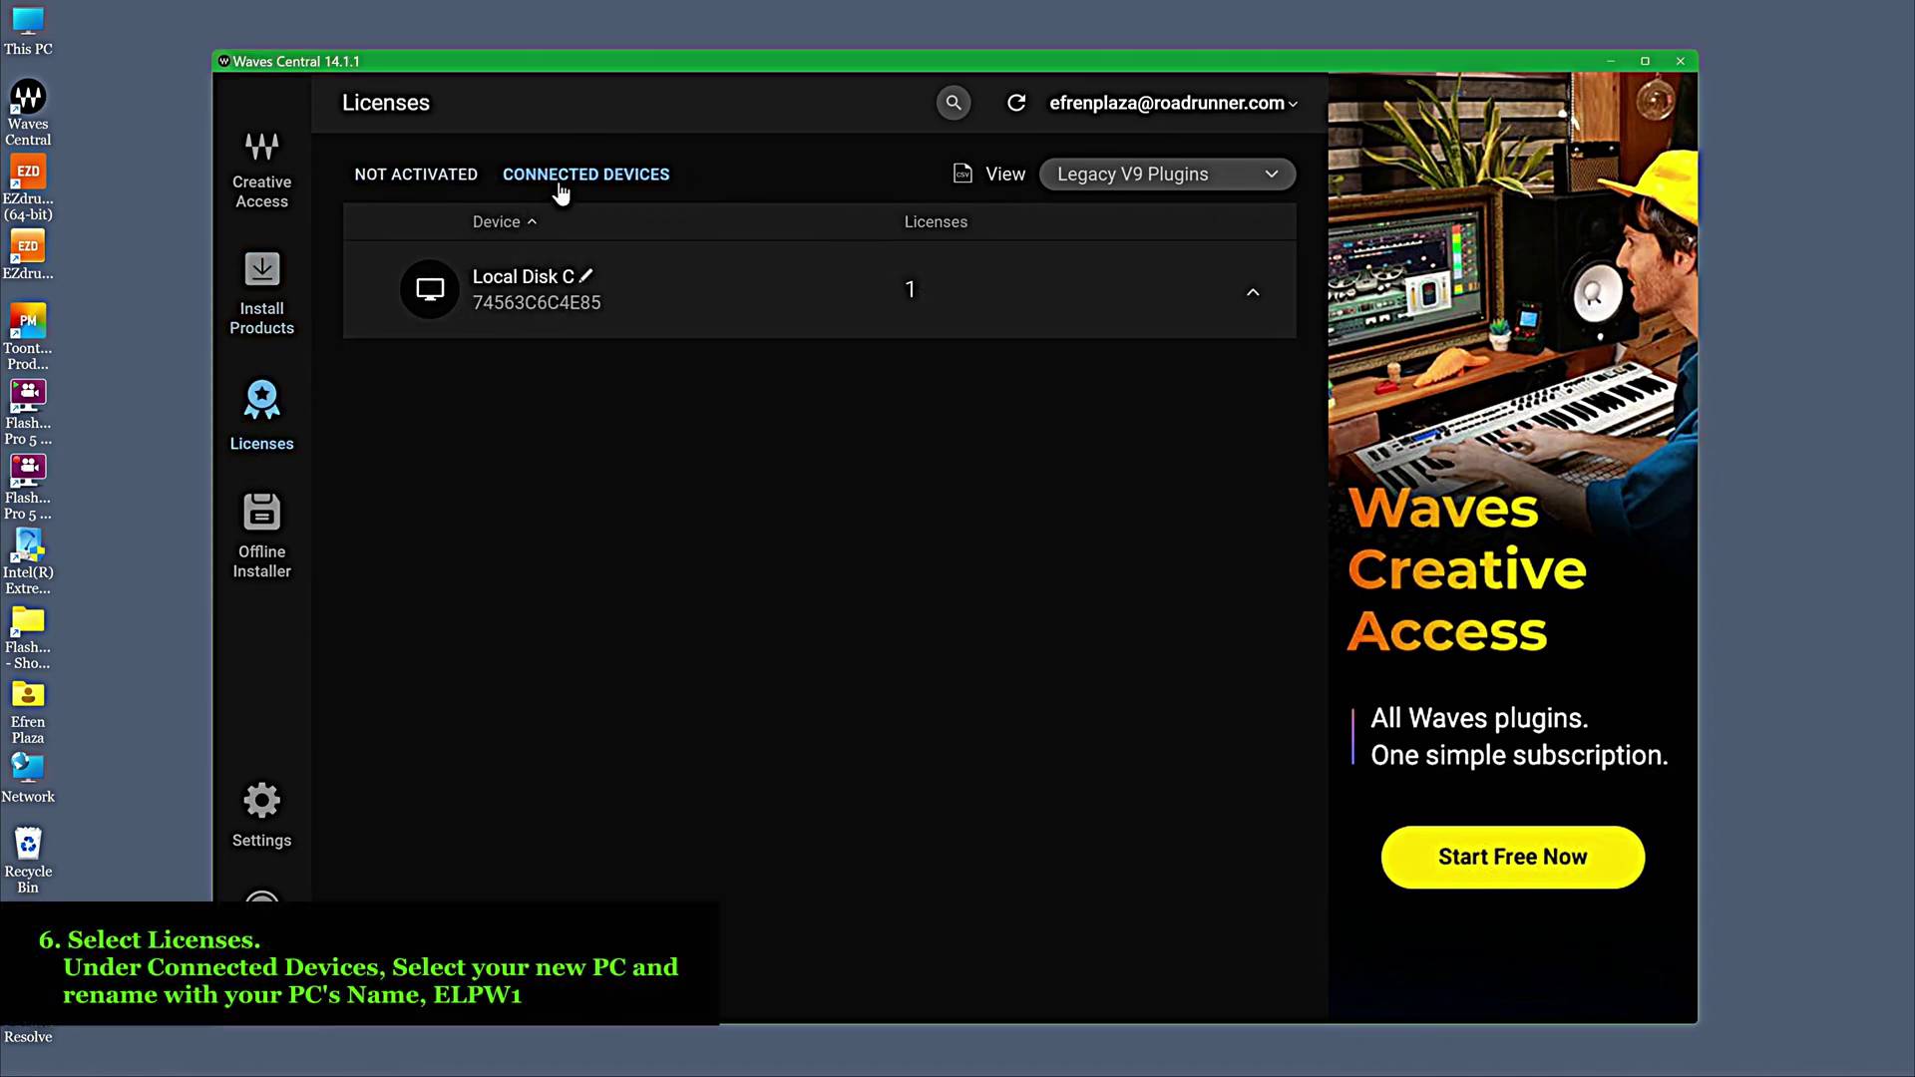
click(585, 277)
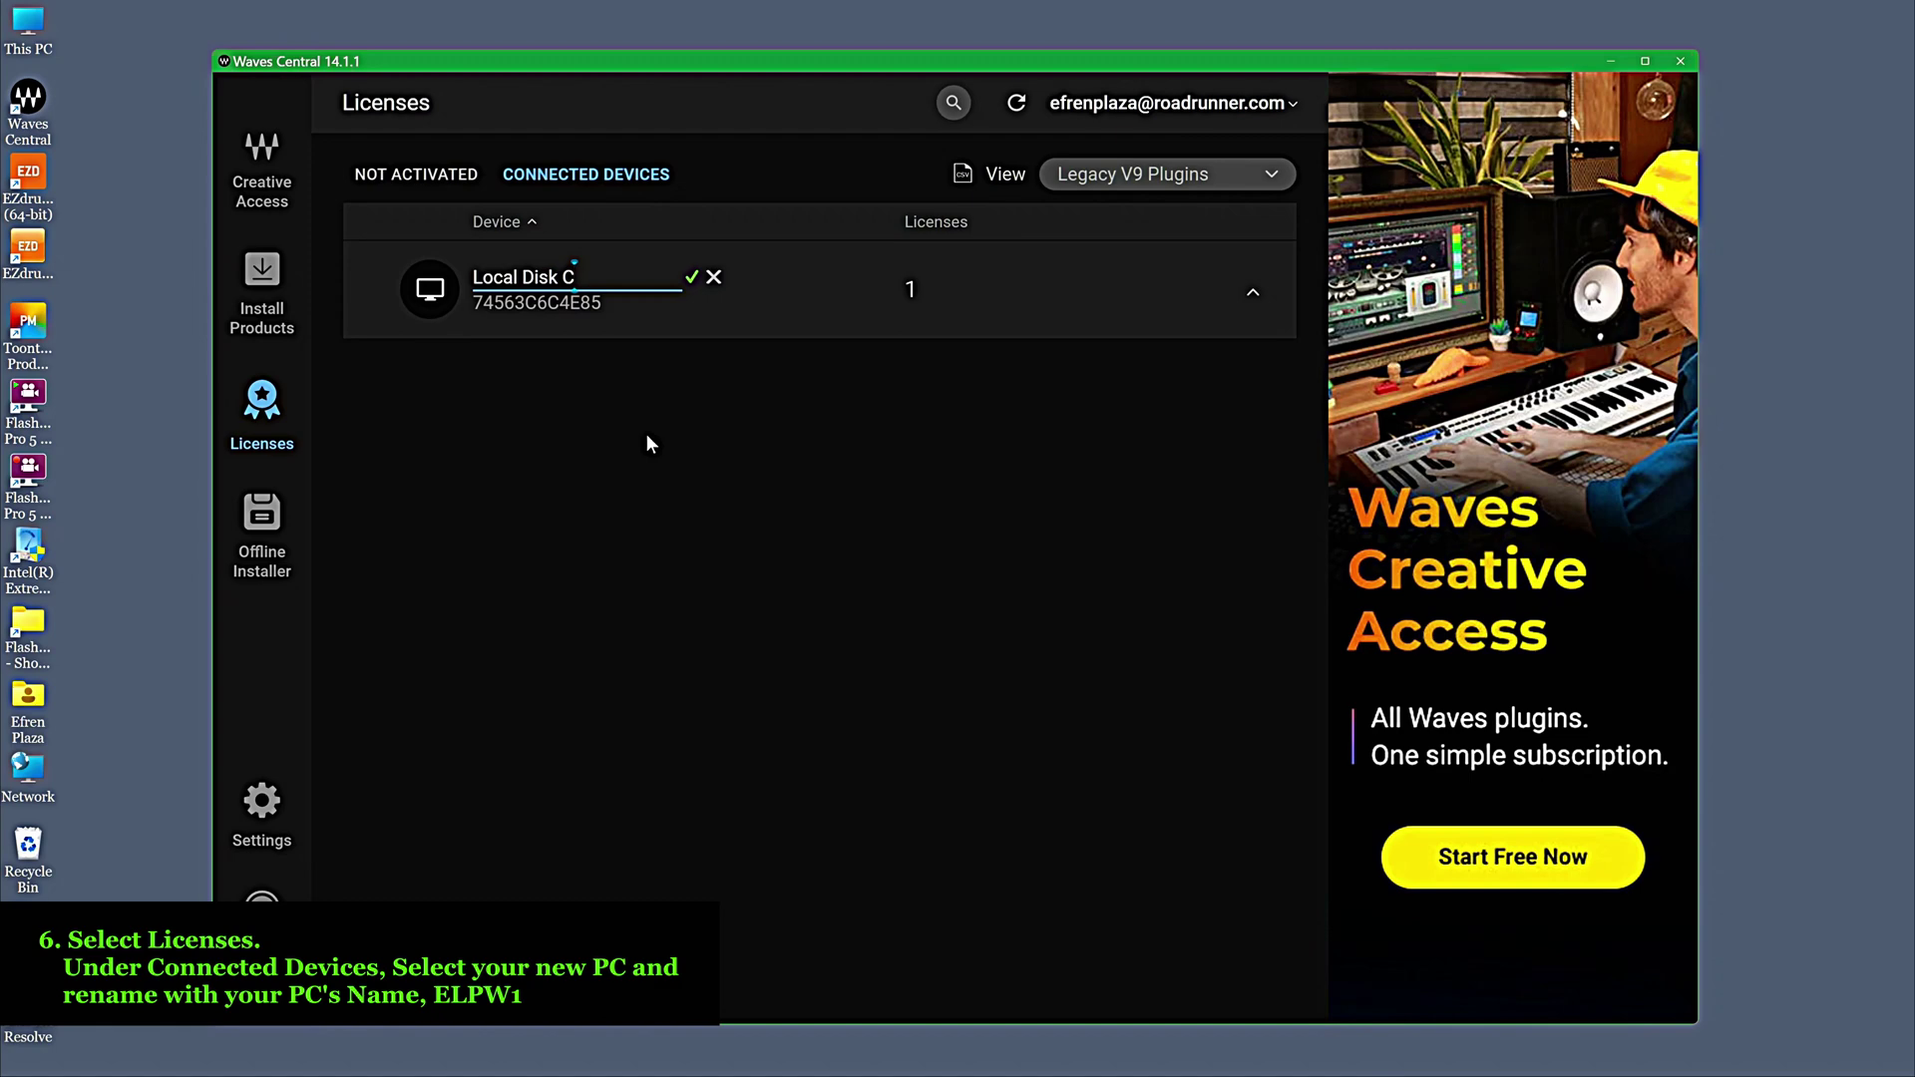
key(BackSpace)
key(BackSpace)
key(BackSpace)
key(BackSpace)
key(BackSpace)
key(BackSpace)
key(BackSpace)
key(BackSpace)
key(BackSpace)
key(BackSpace)
key(BackSpace)
key(BackSpace)
text(EL)
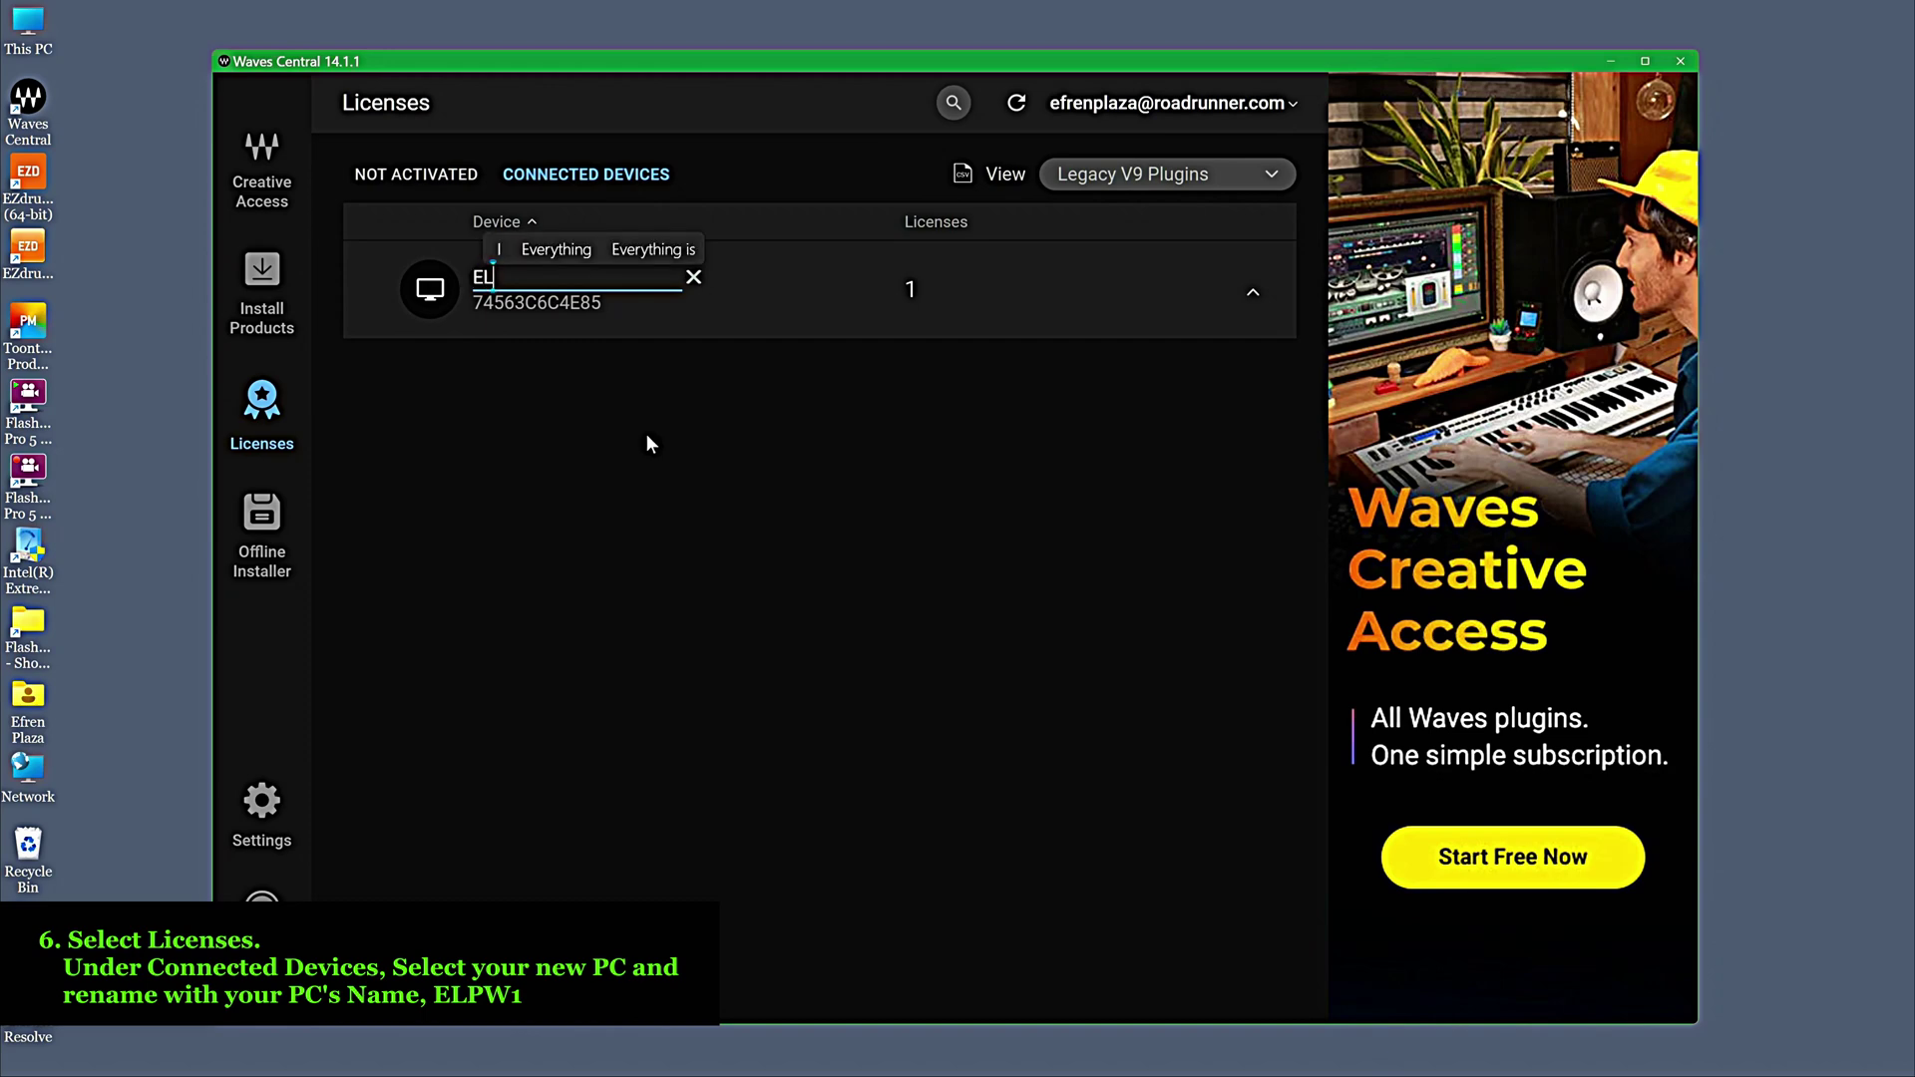
text(PW1)
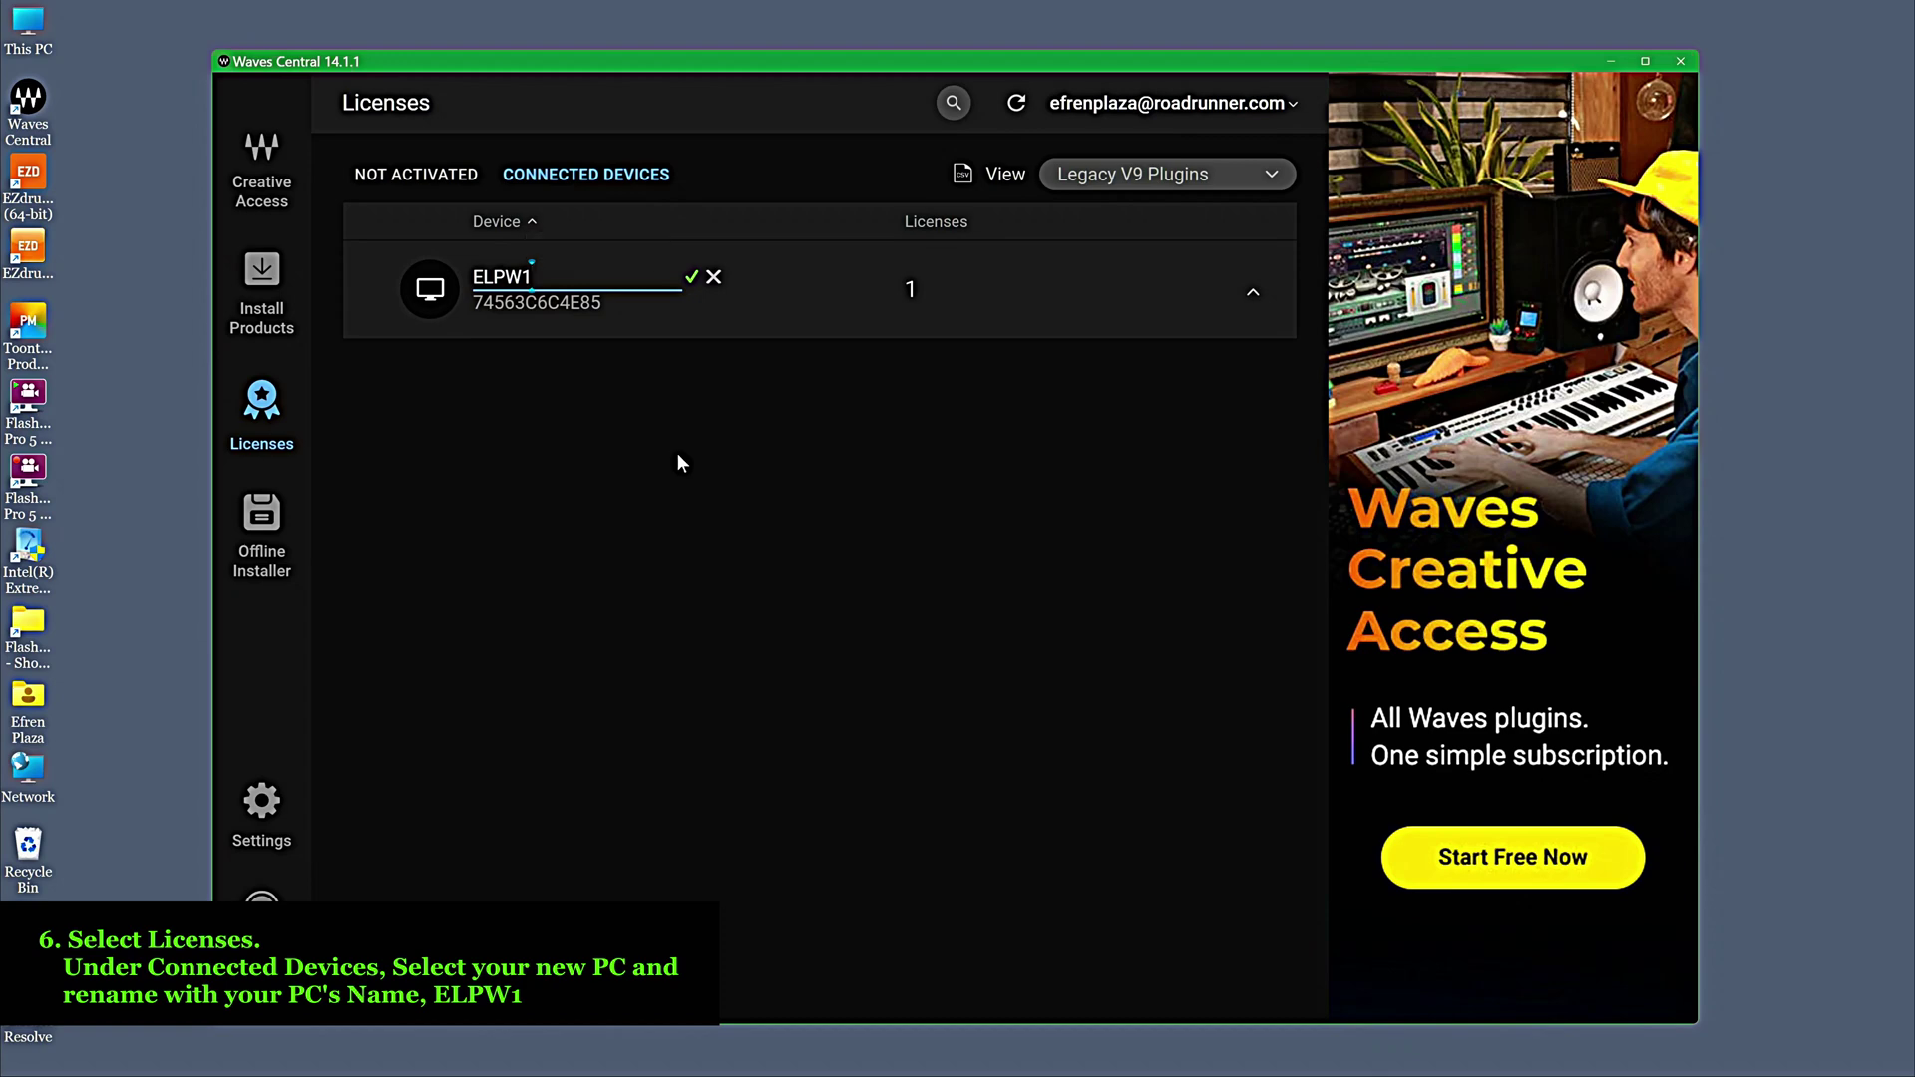
key(Return)
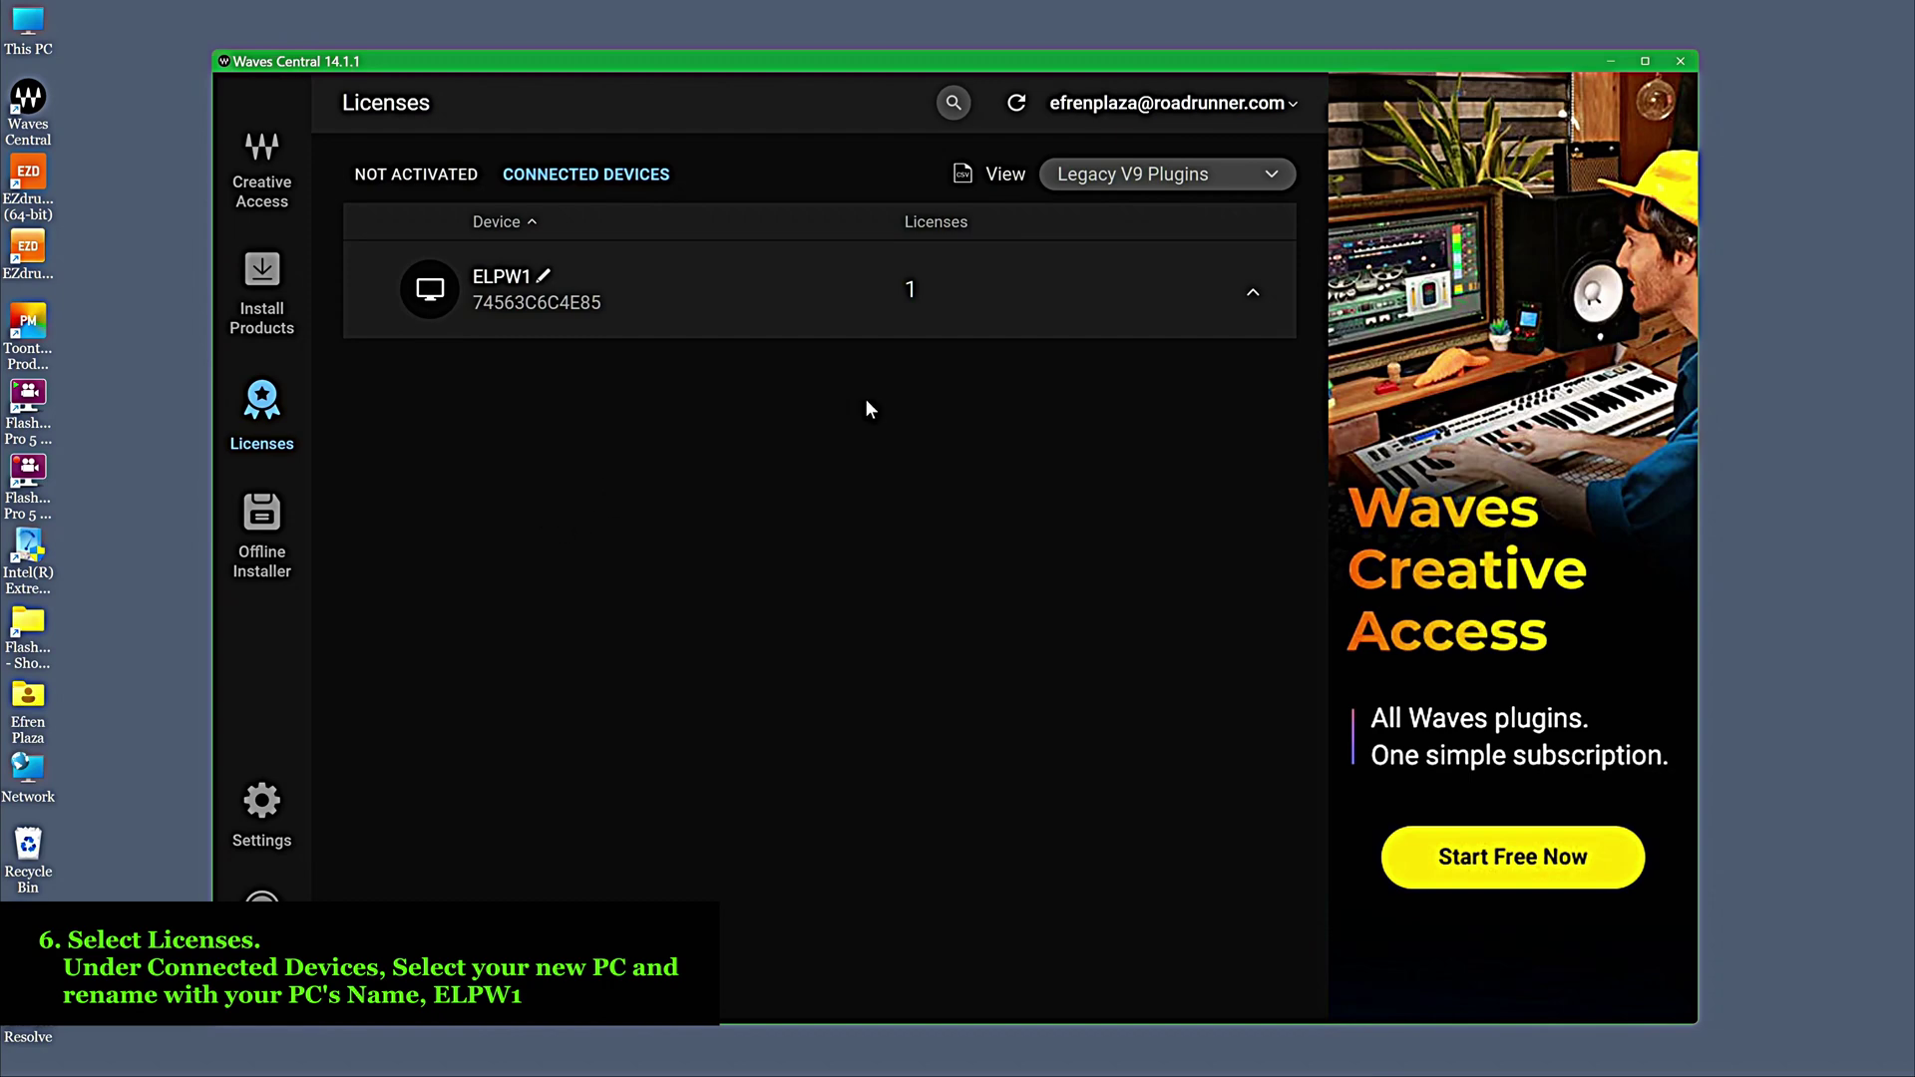
- Check the licenses held on the connected ELPW1 device and the activation status of the Legacy V9 products
click(1235, 309)
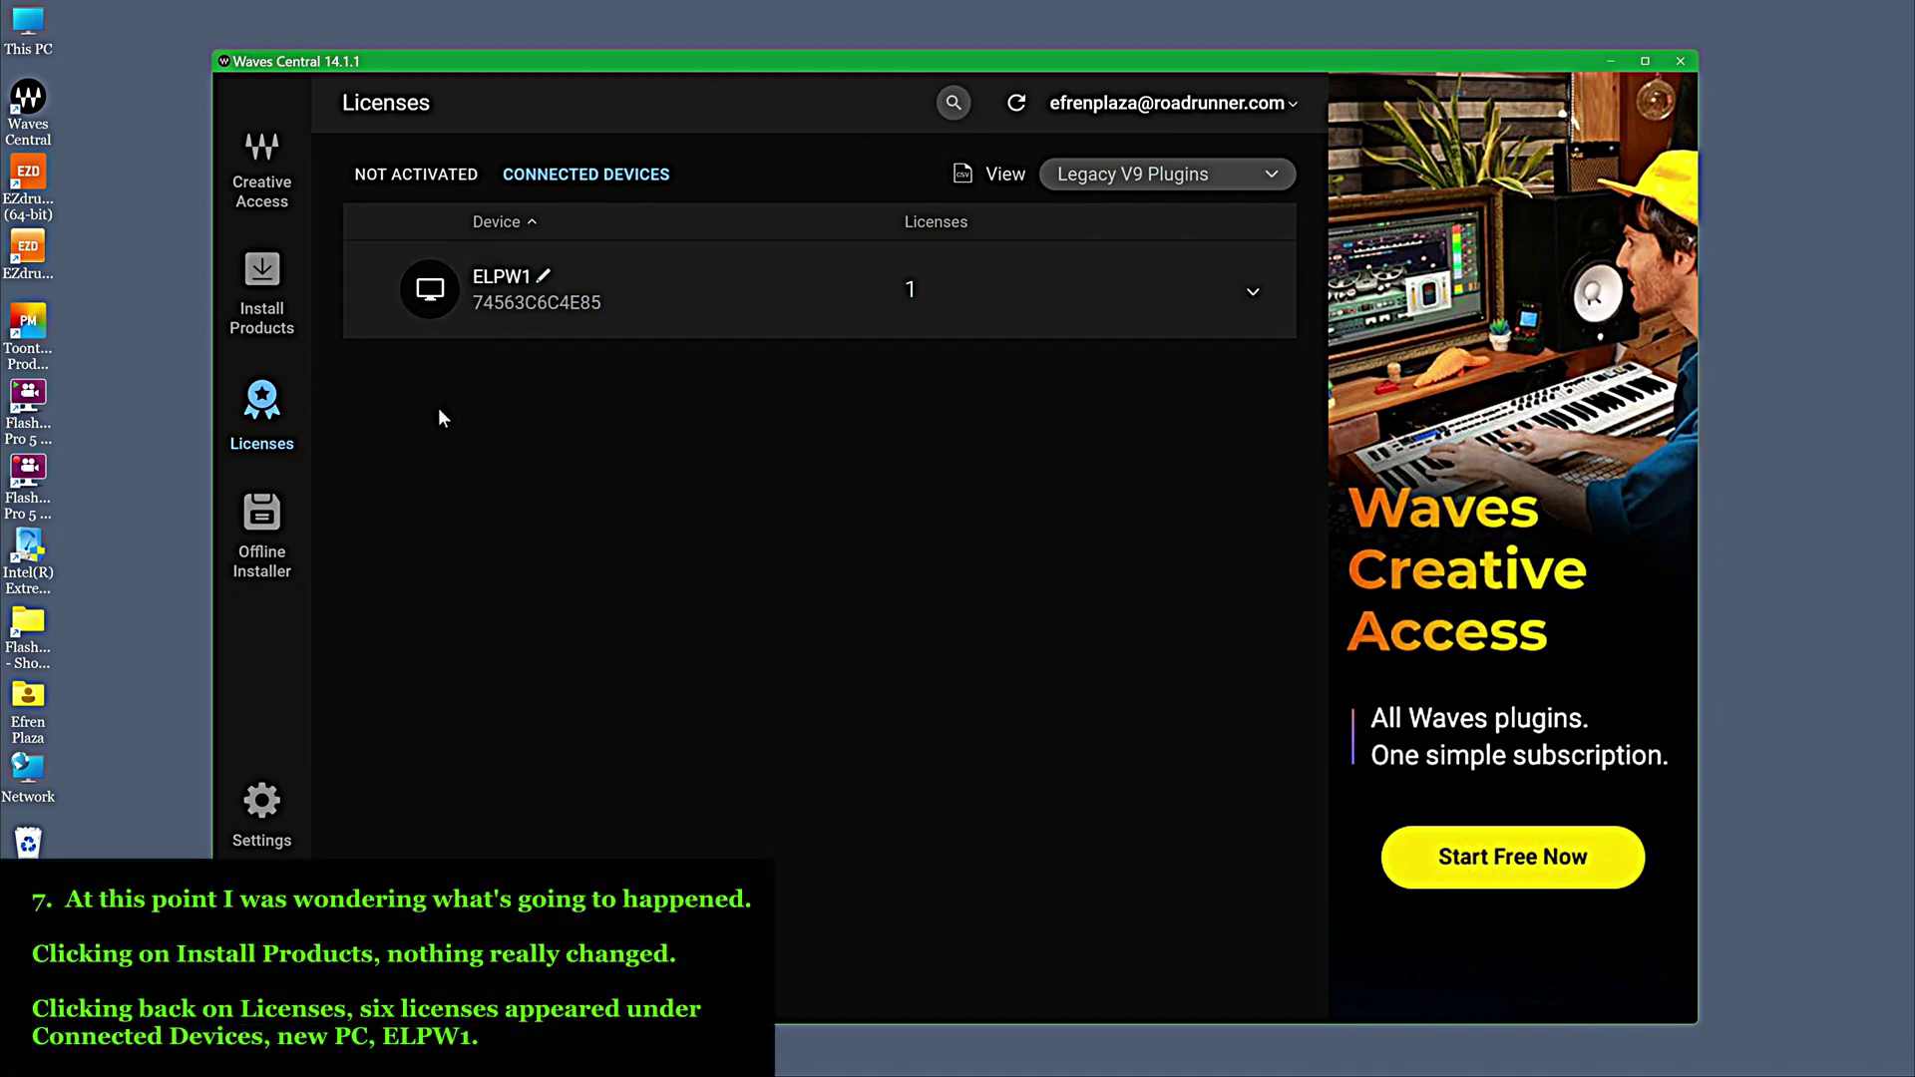
click(263, 287)
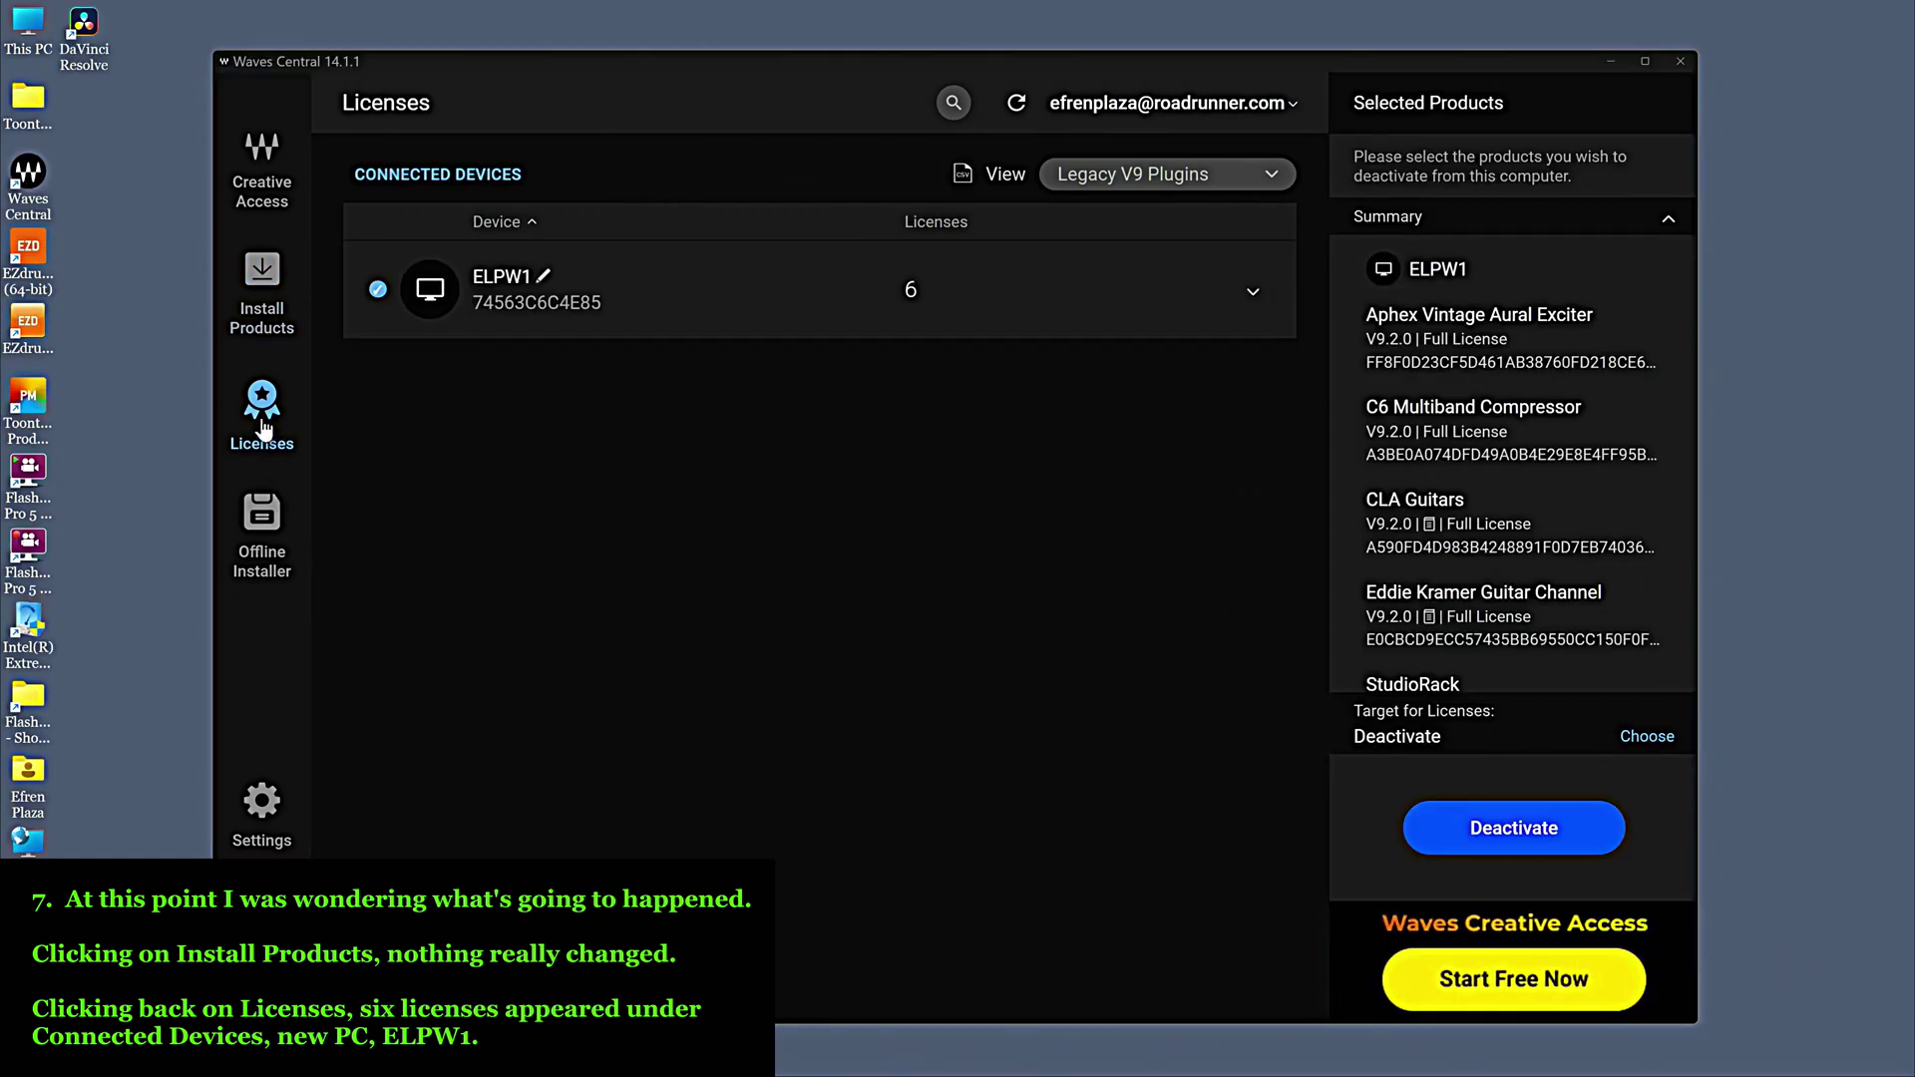
click(263, 427)
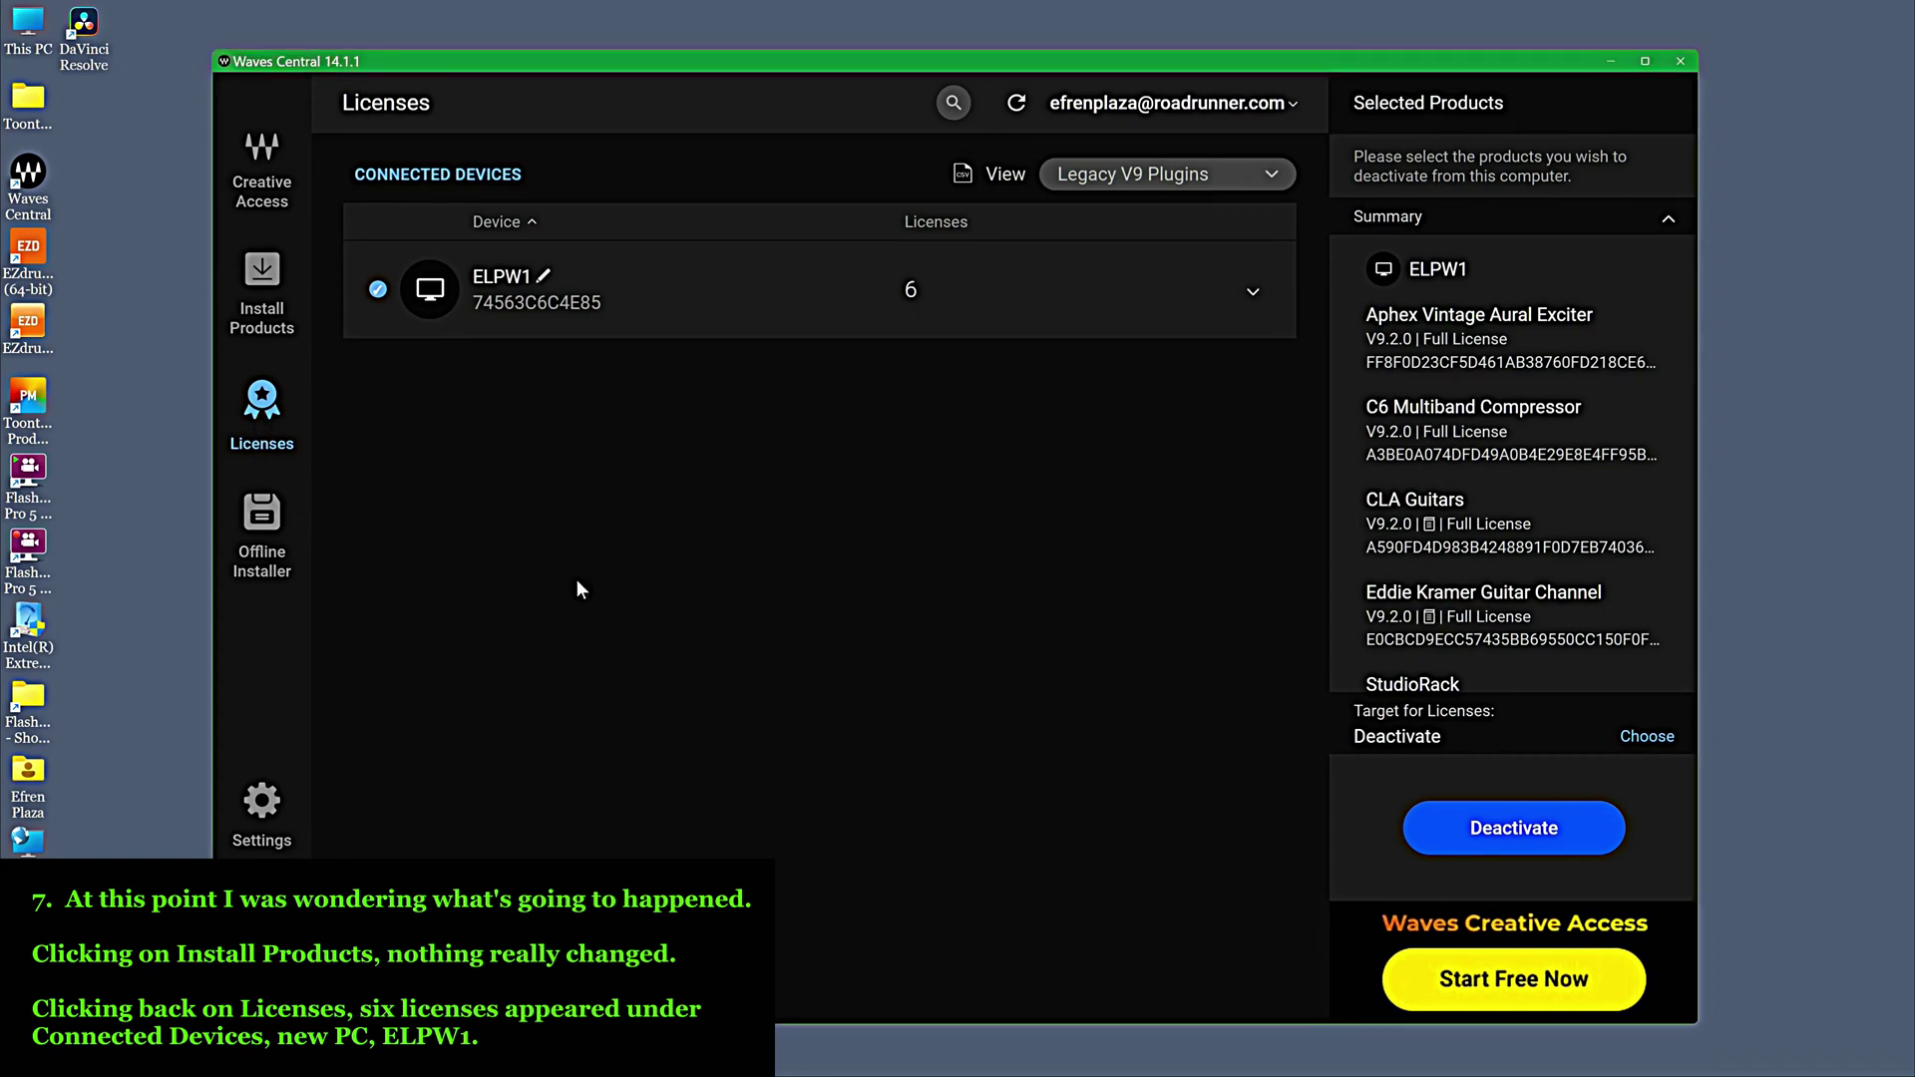
click(257, 424)
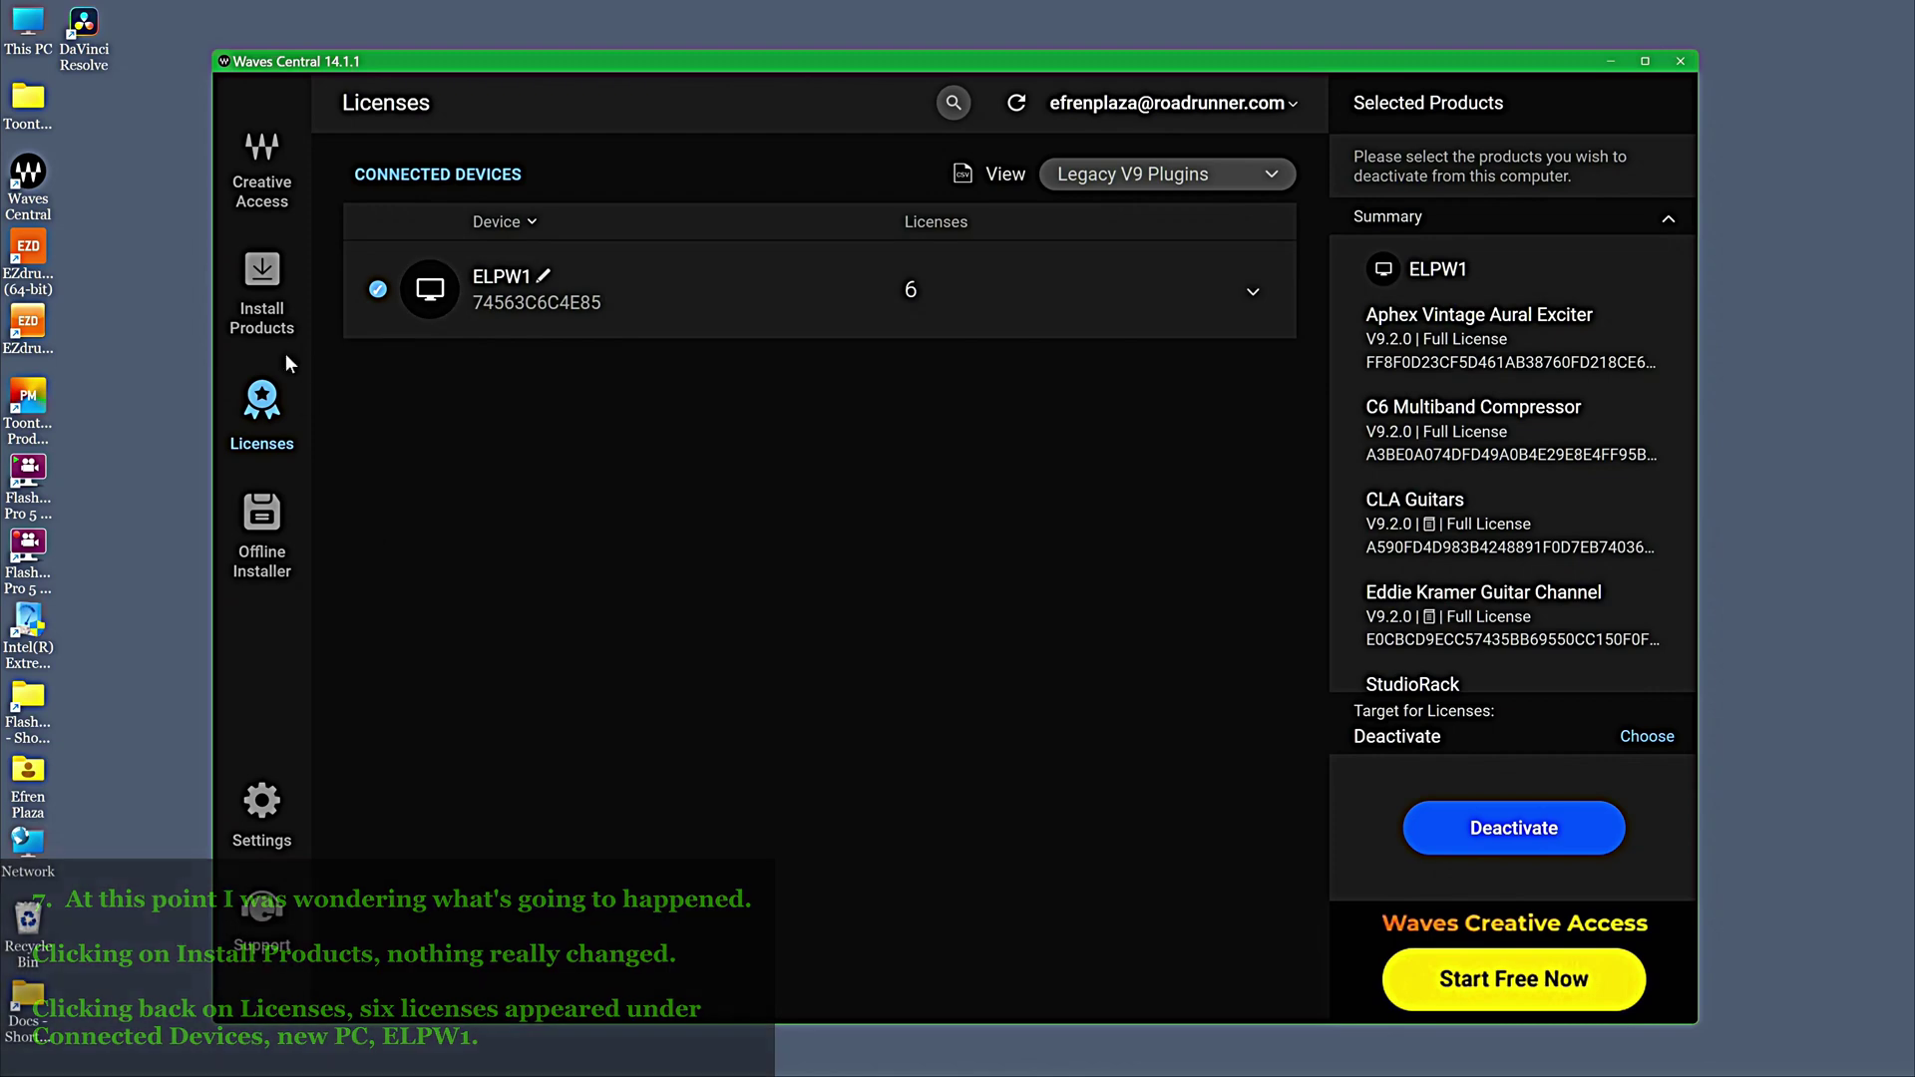
click(266, 302)
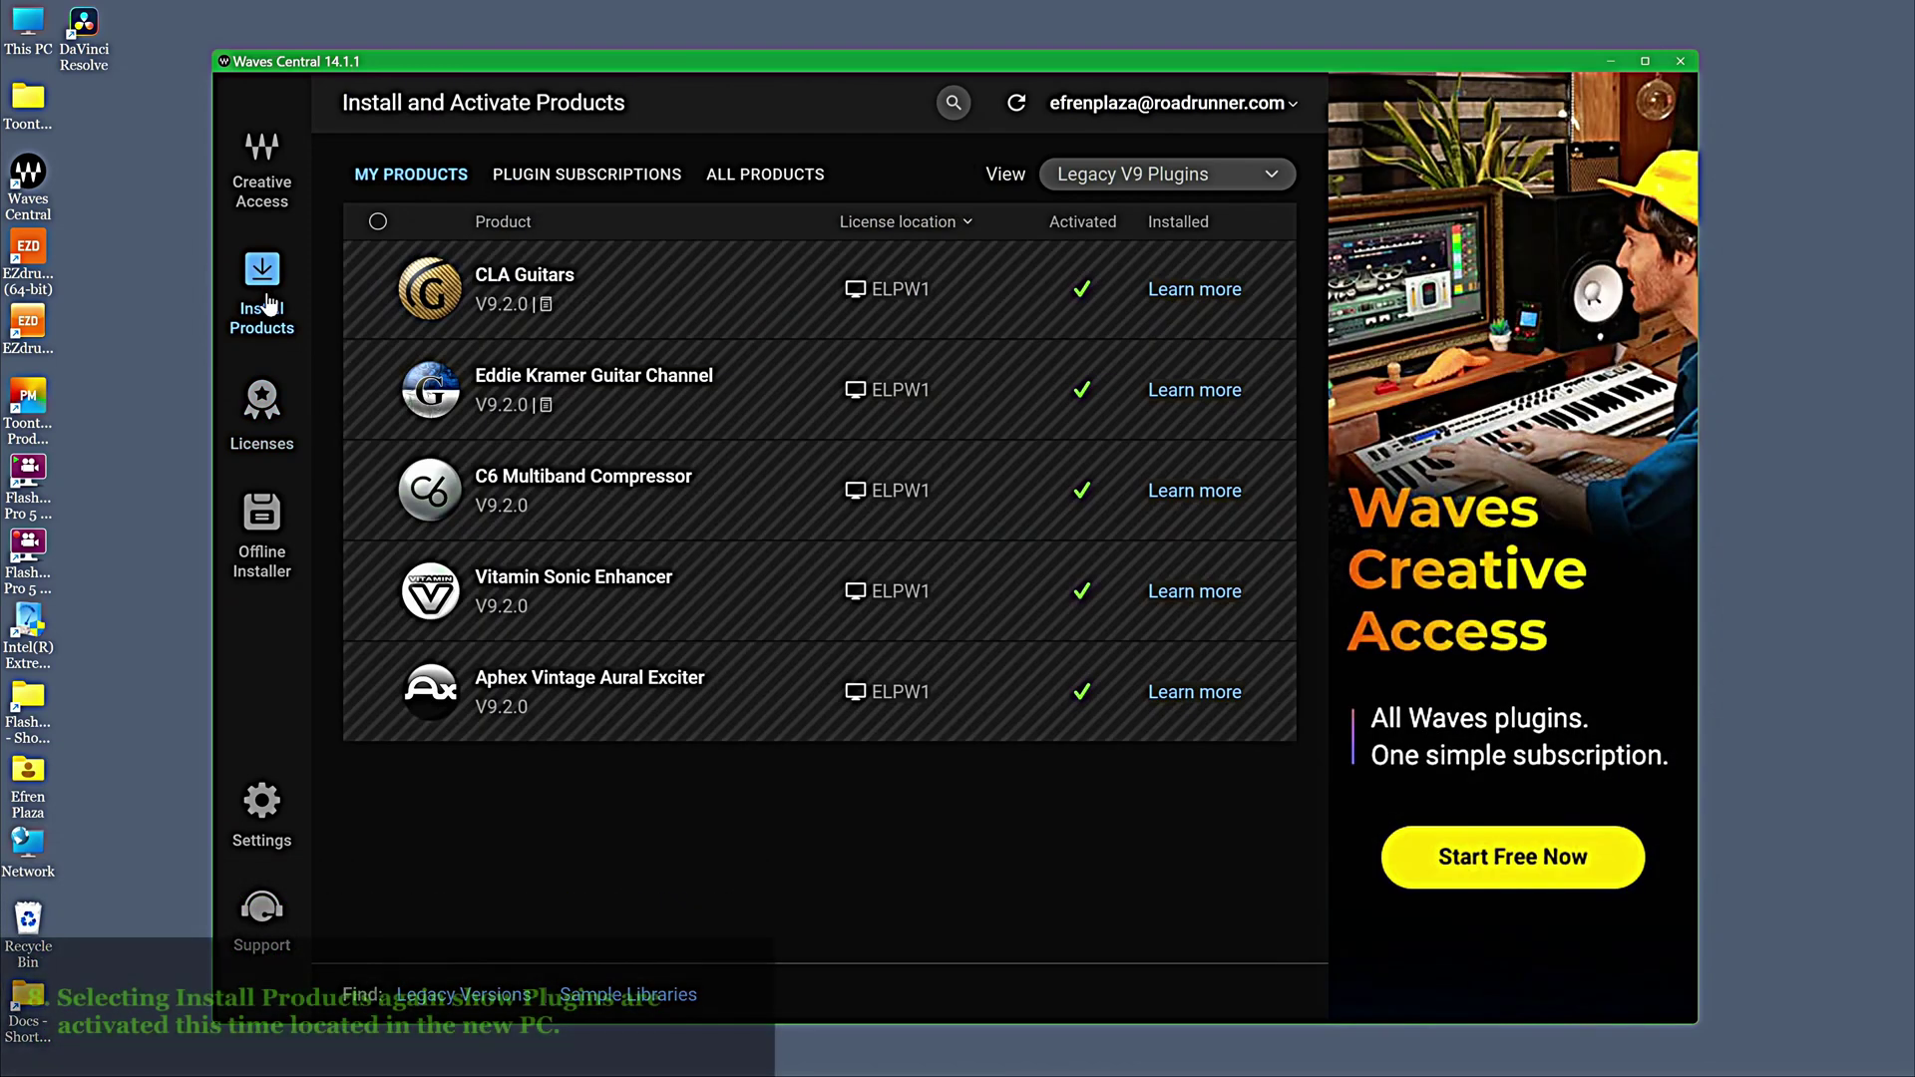
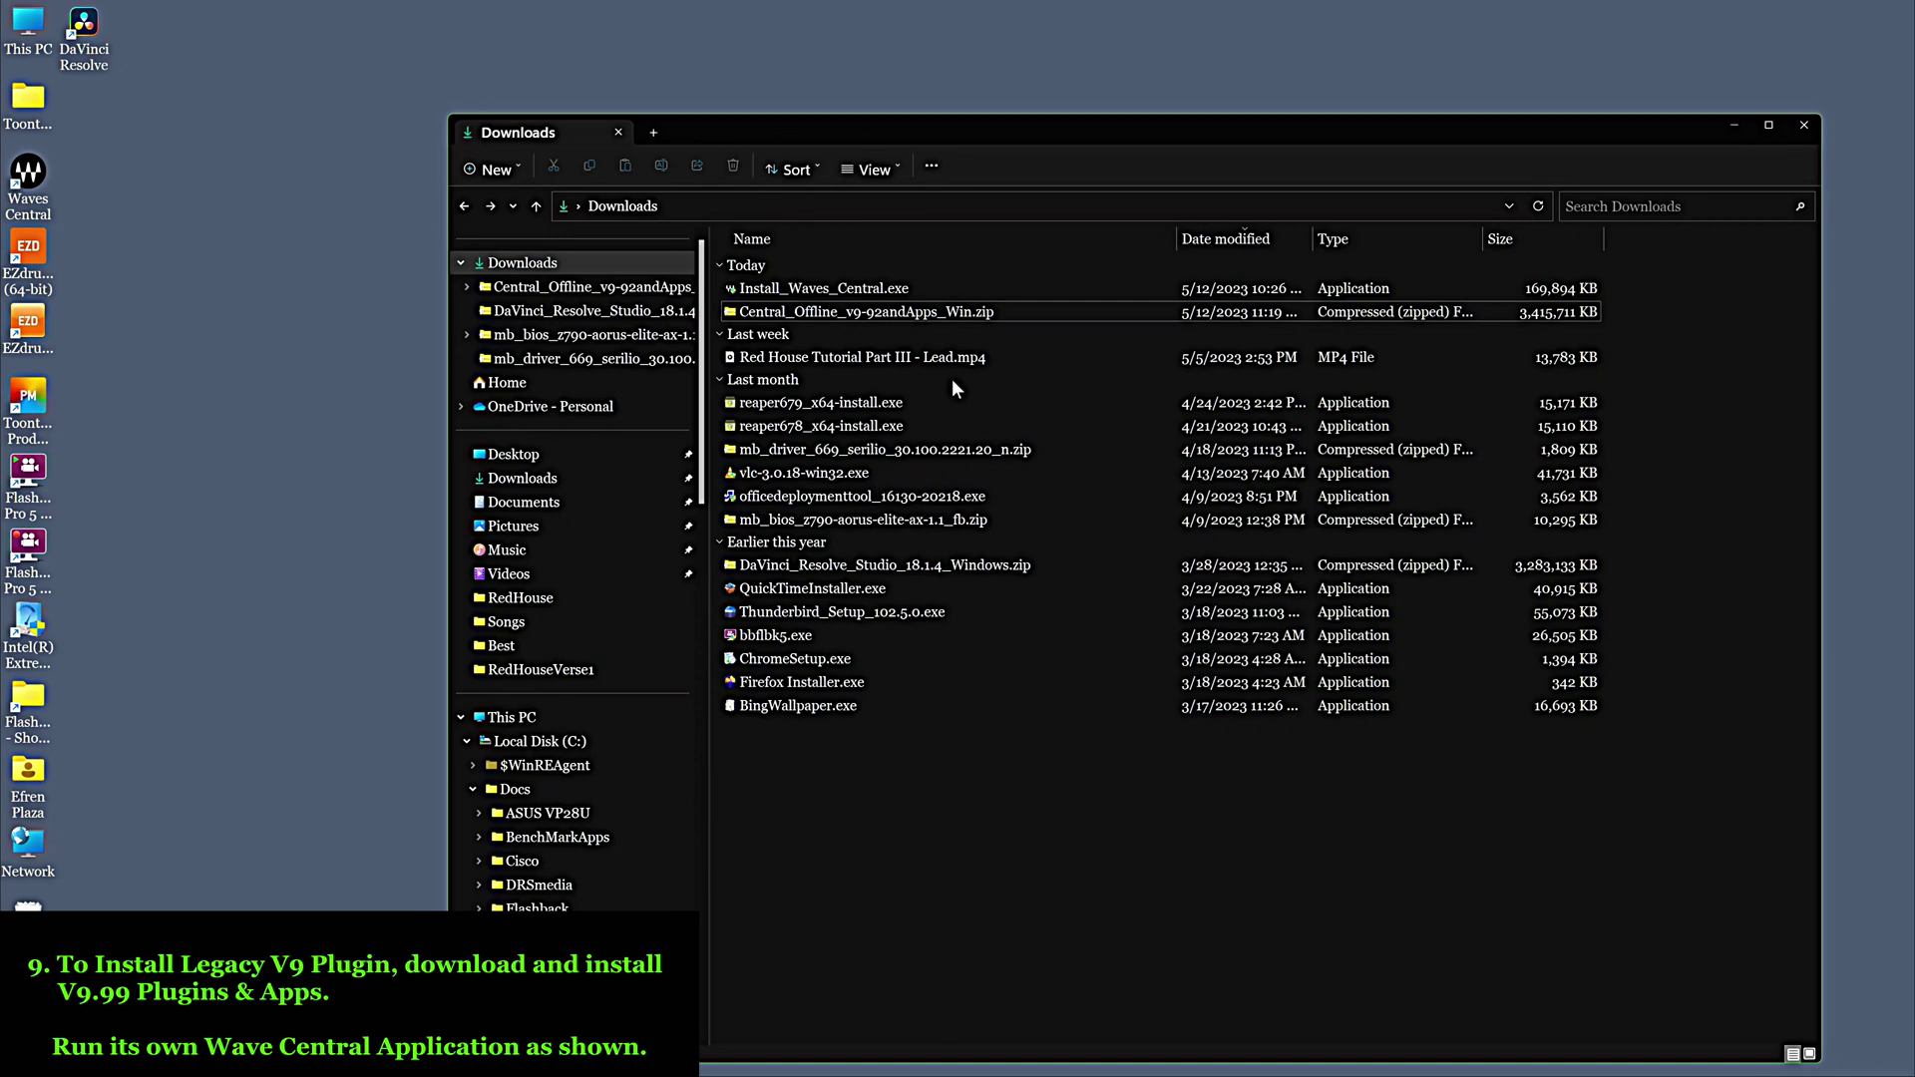
- Switch to File Explorer and extract Central_Offline_v9-92andApps_Win.zip into the suggested folder within Downloads
click(911, 312)
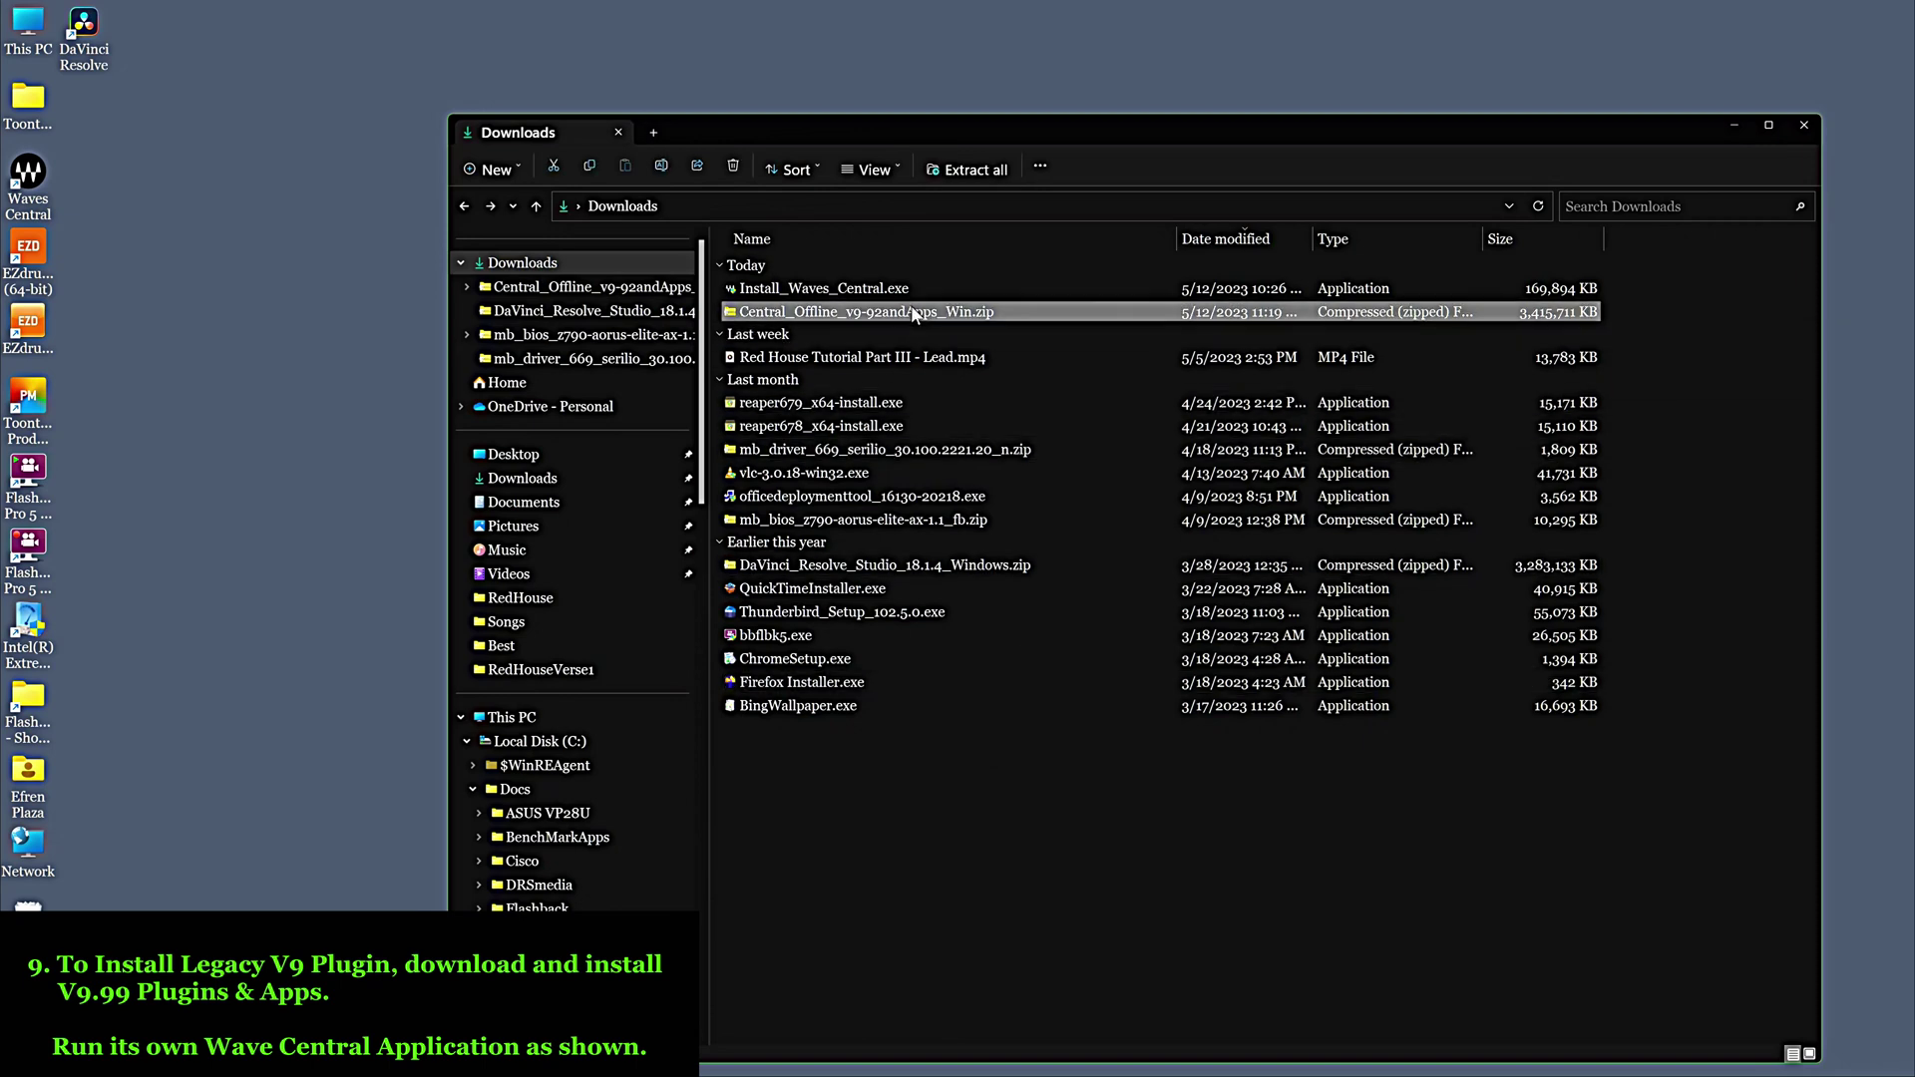
right_click(913, 313)
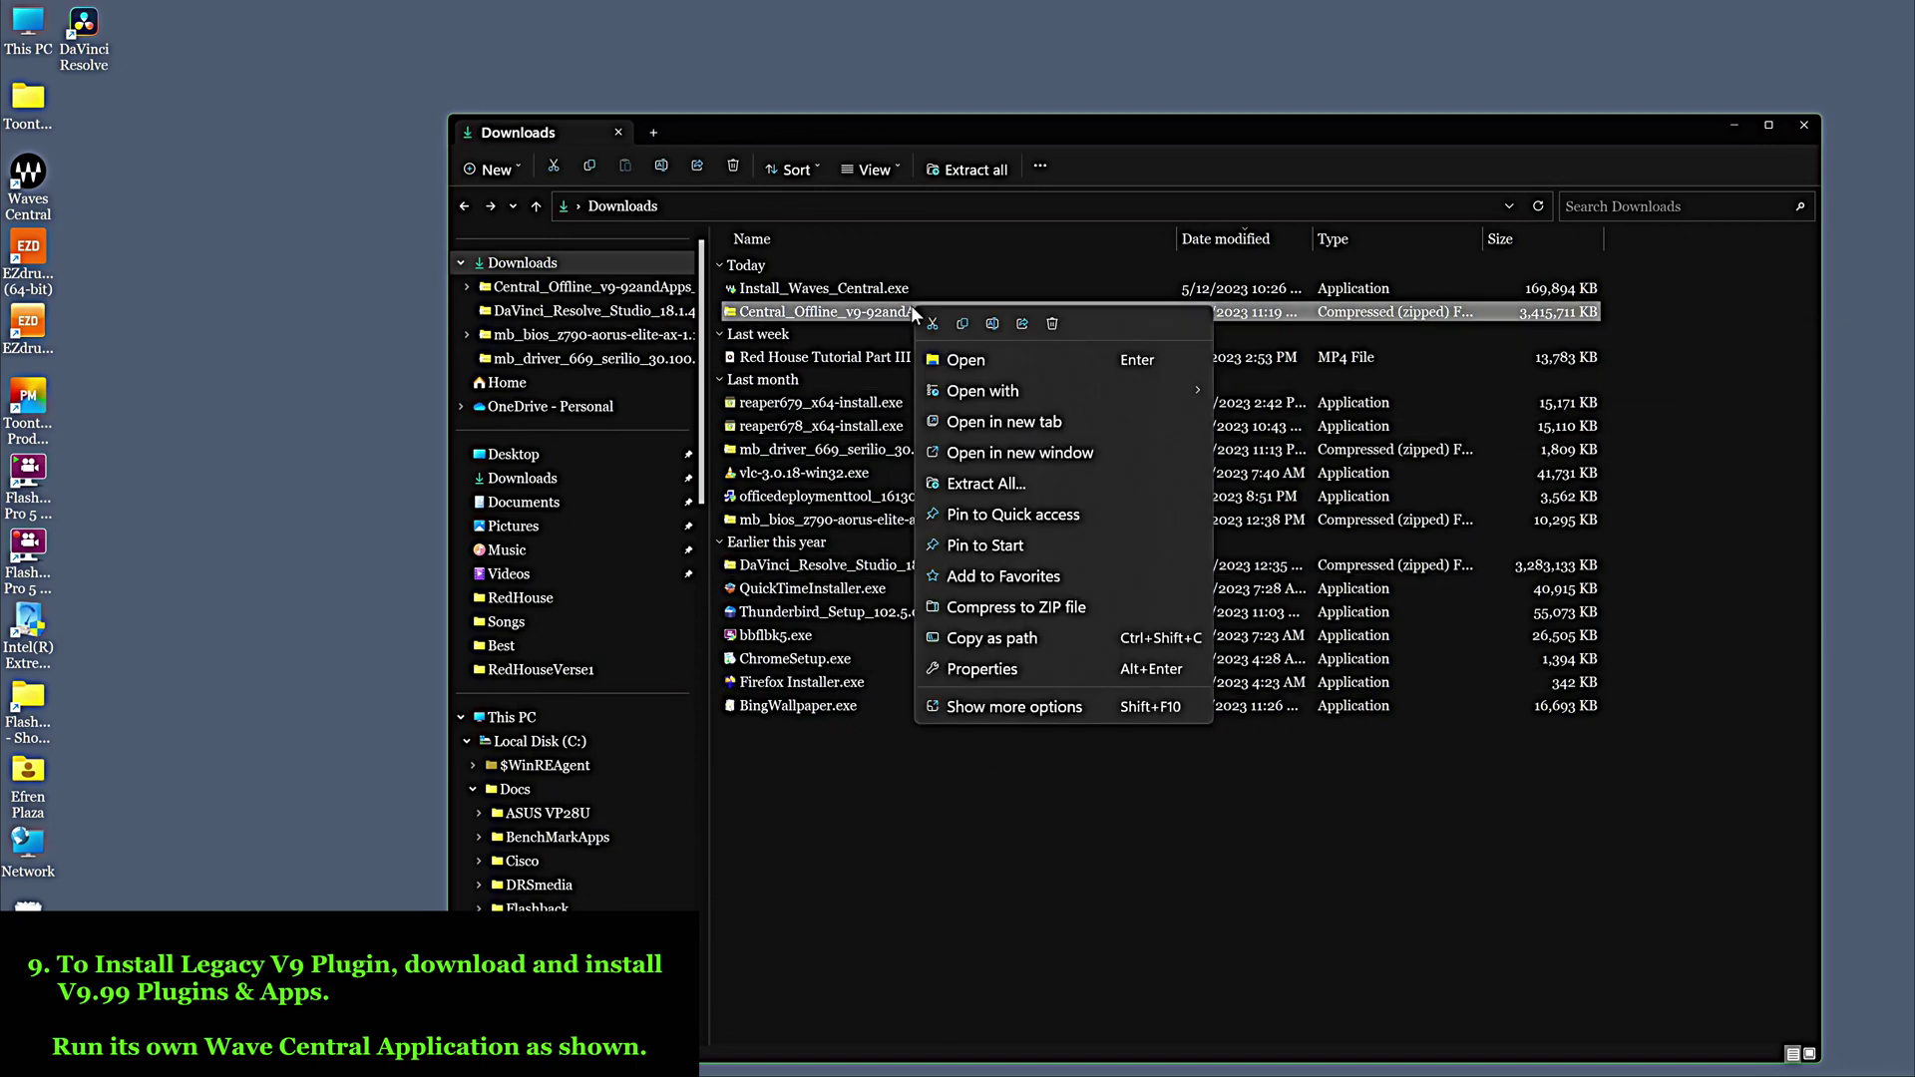
click(971, 483)
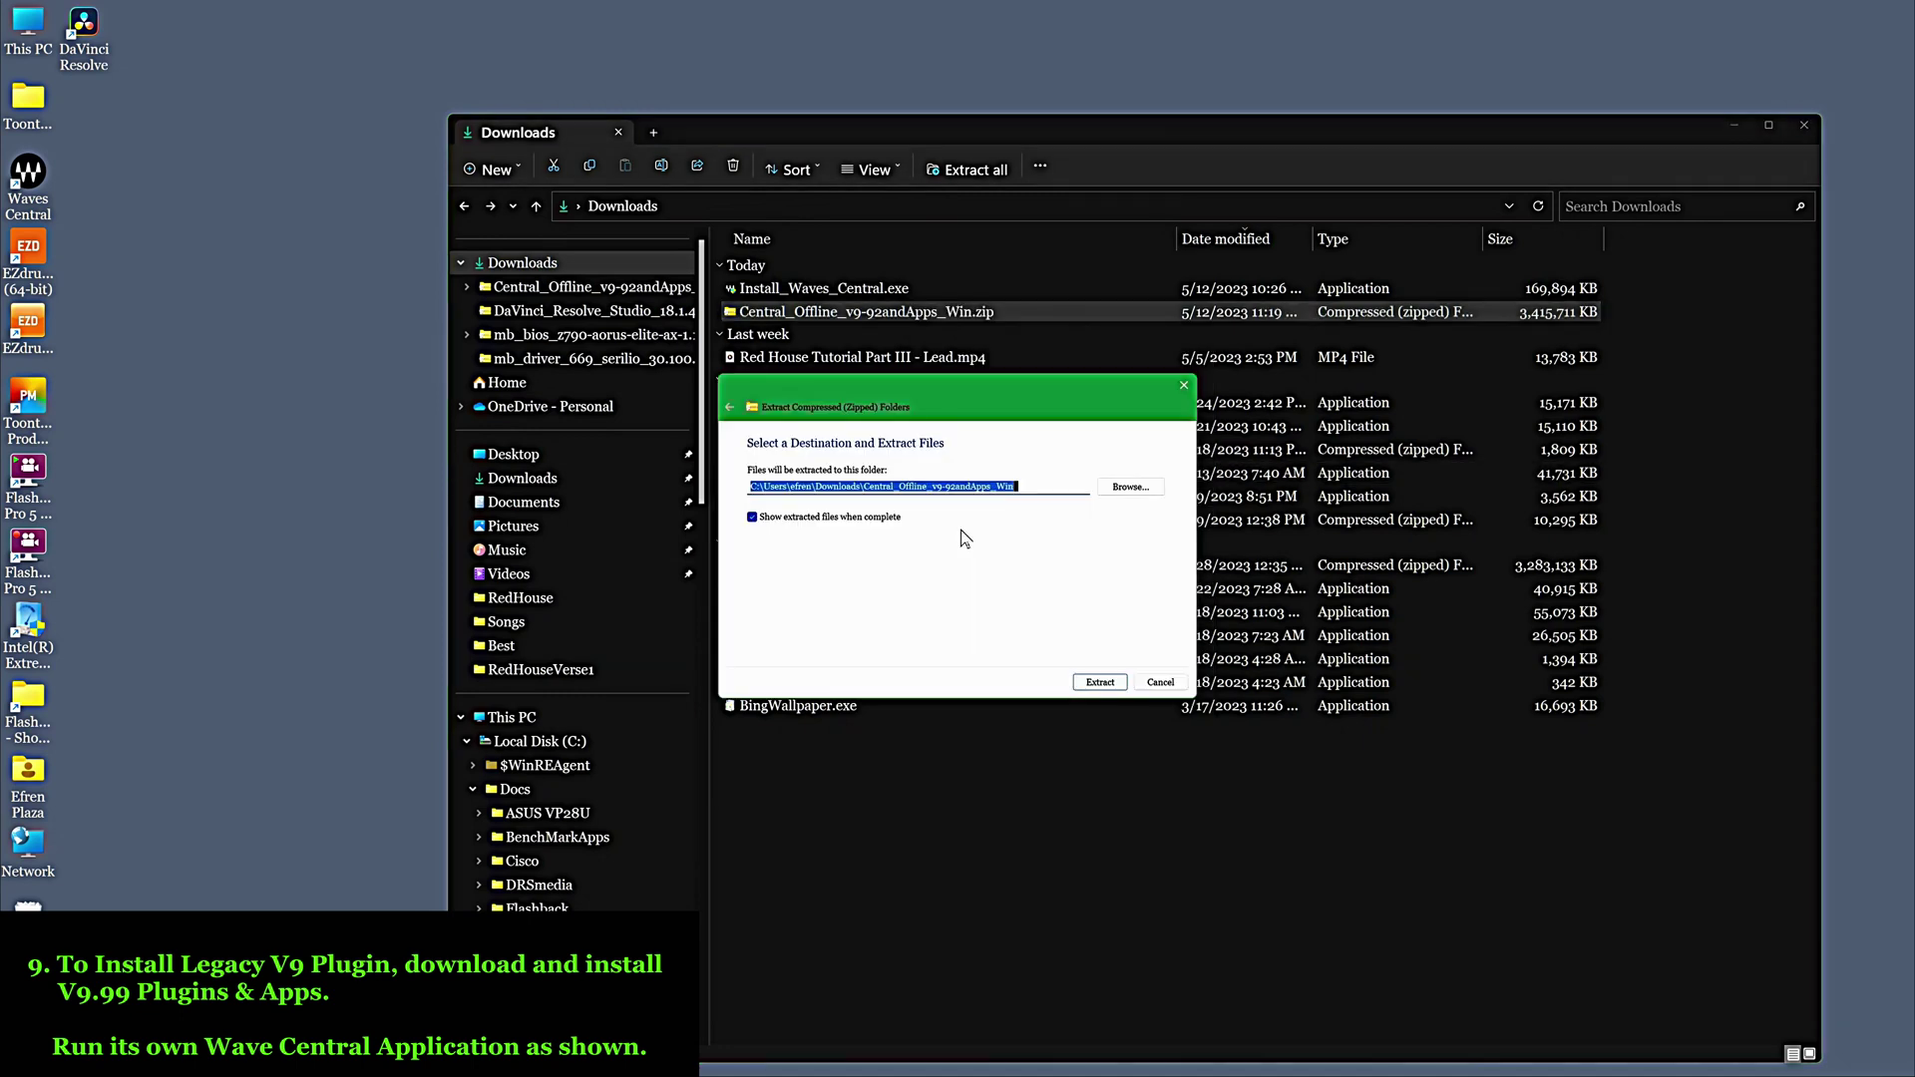
click(1097, 684)
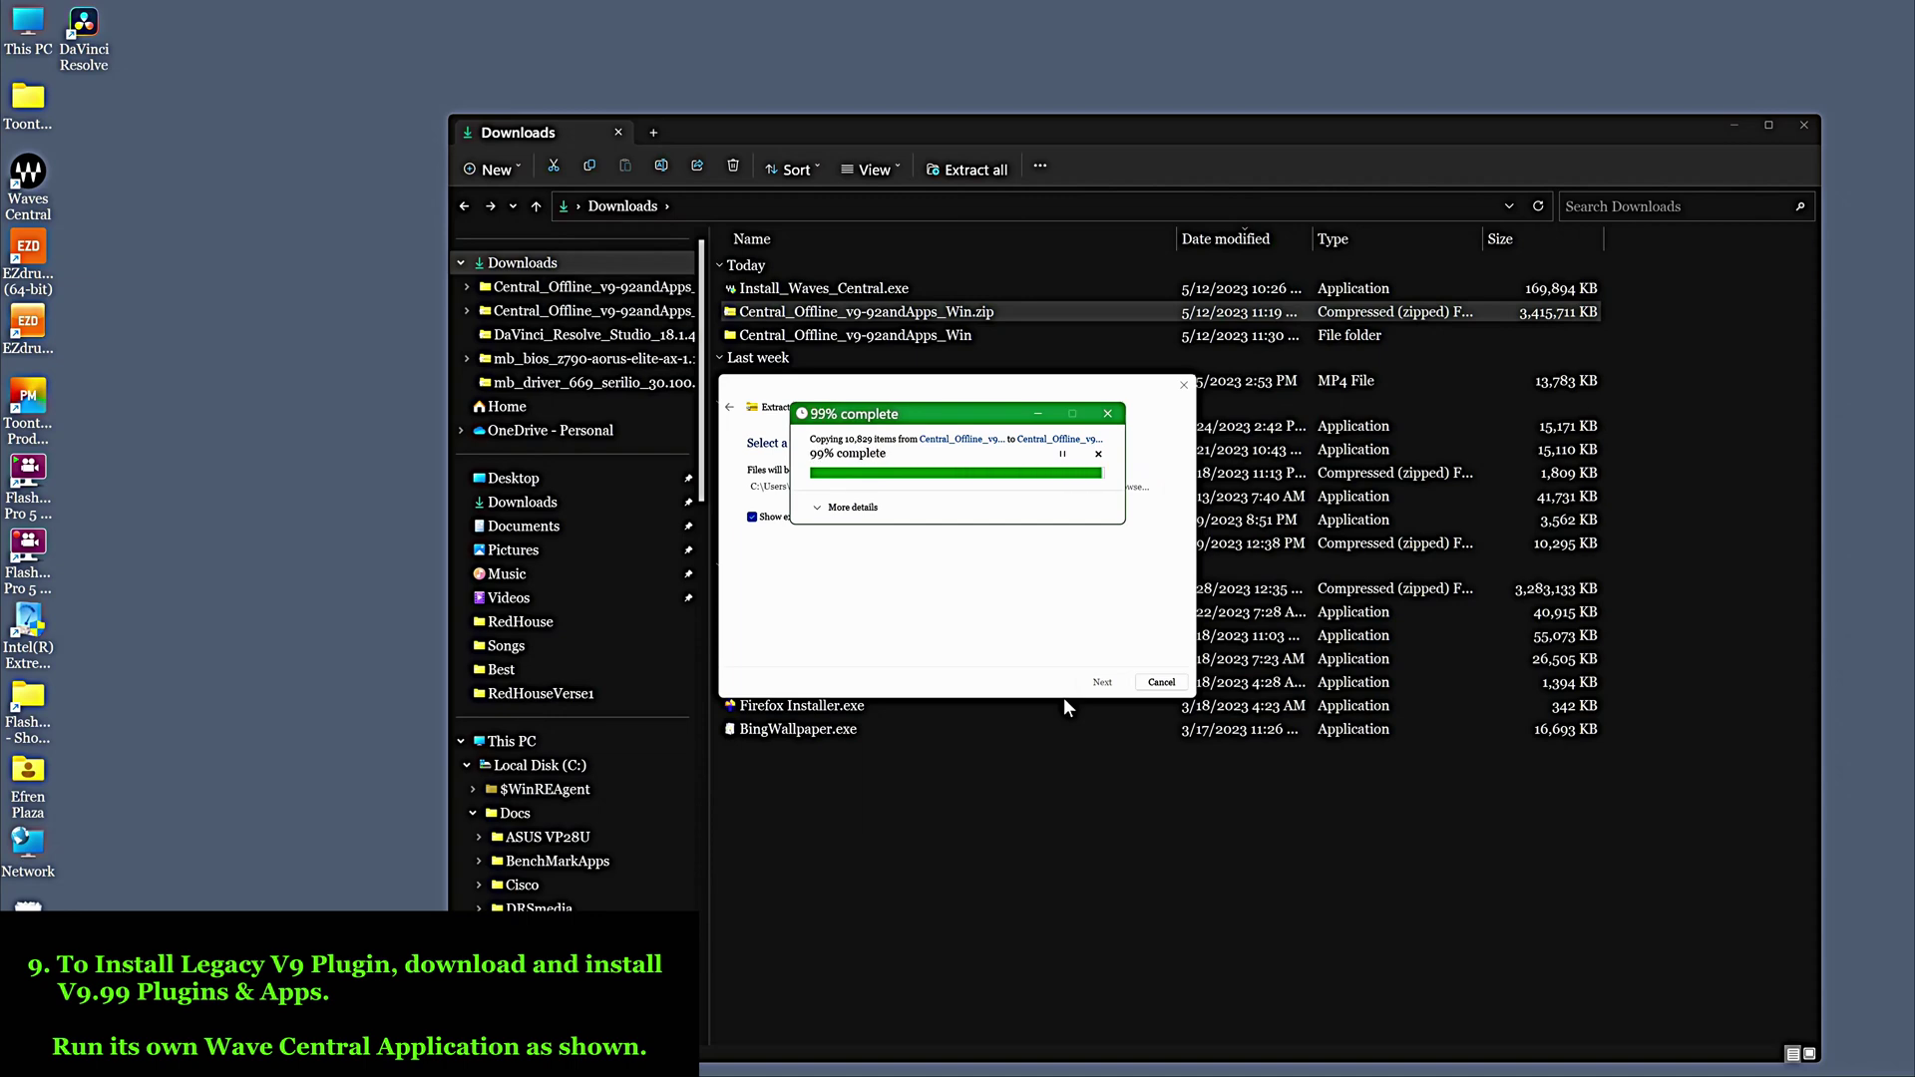
- Launch Install_Waves_Central_L.exe from the extracted Waves - 24.5.18 folder and minimize the File Explorer windows
double_click(854, 217)
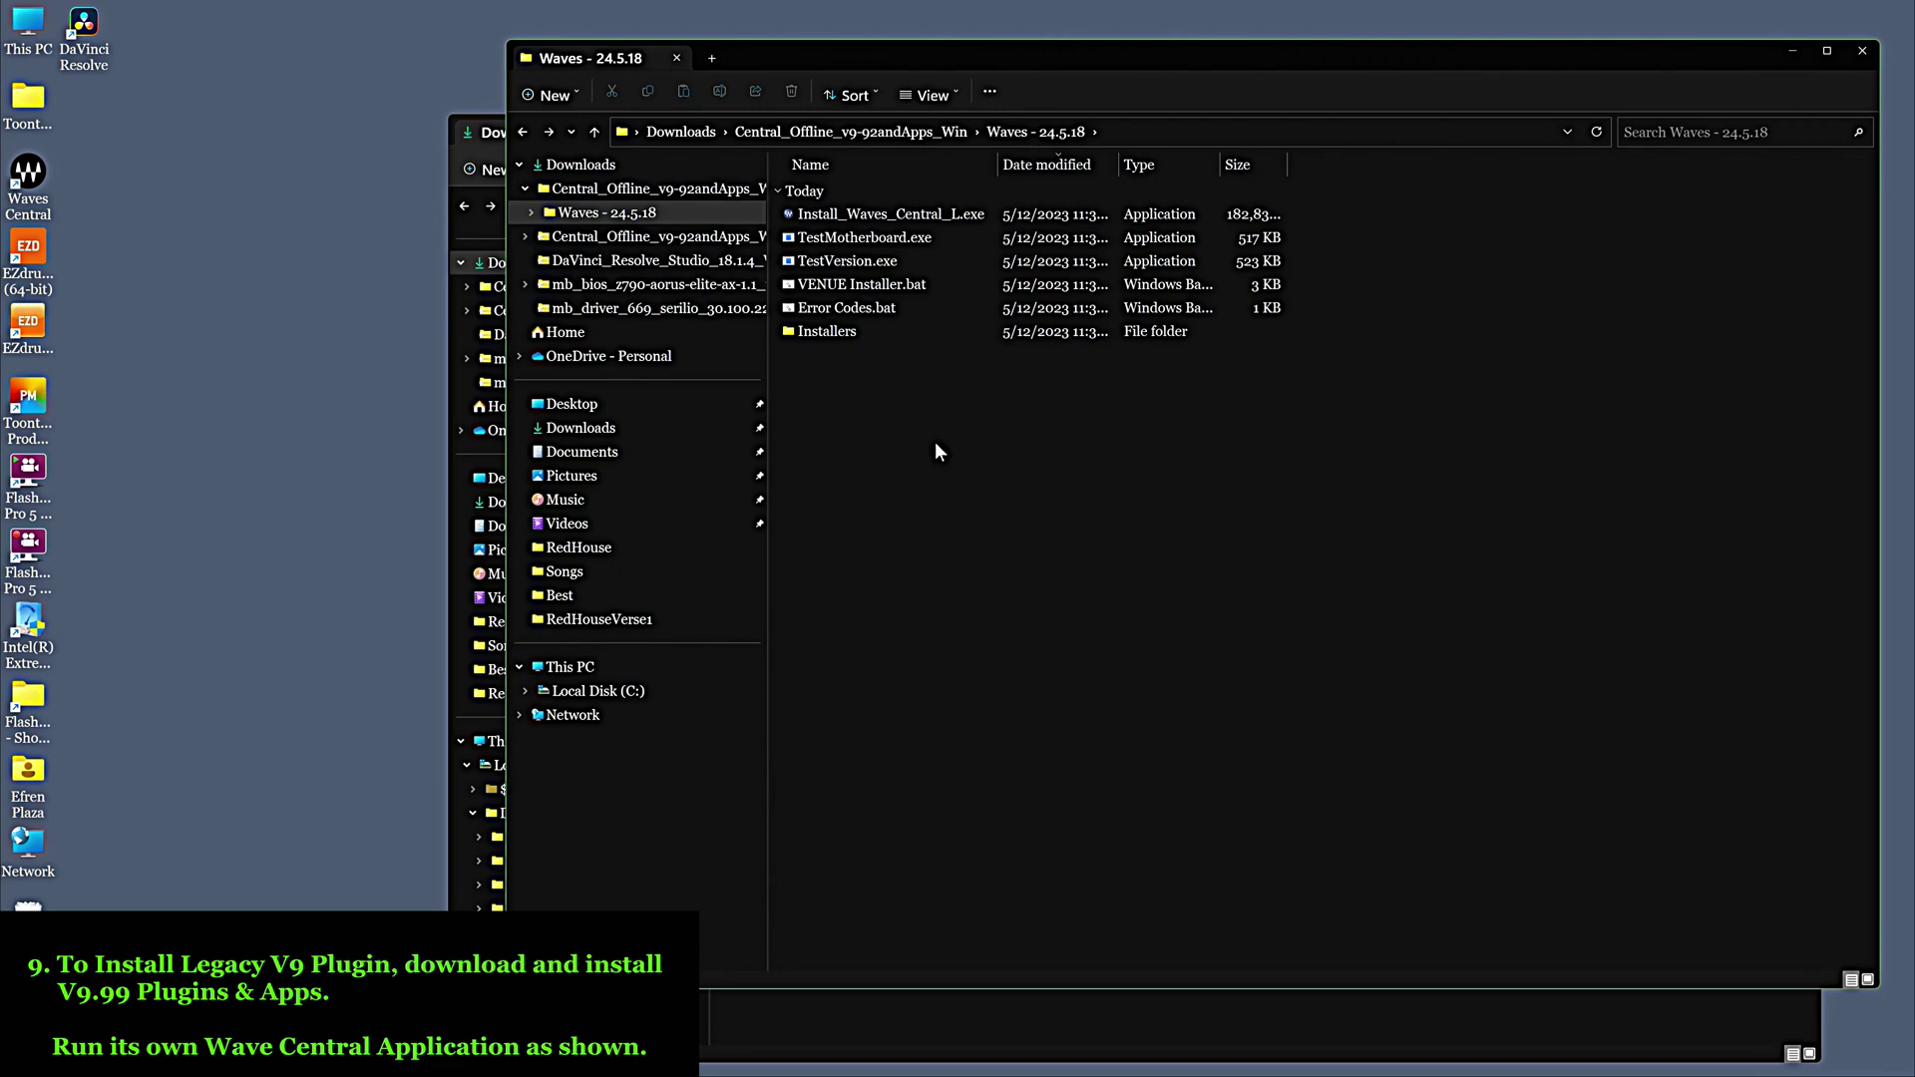
click(859, 215)
double_click(859, 216)
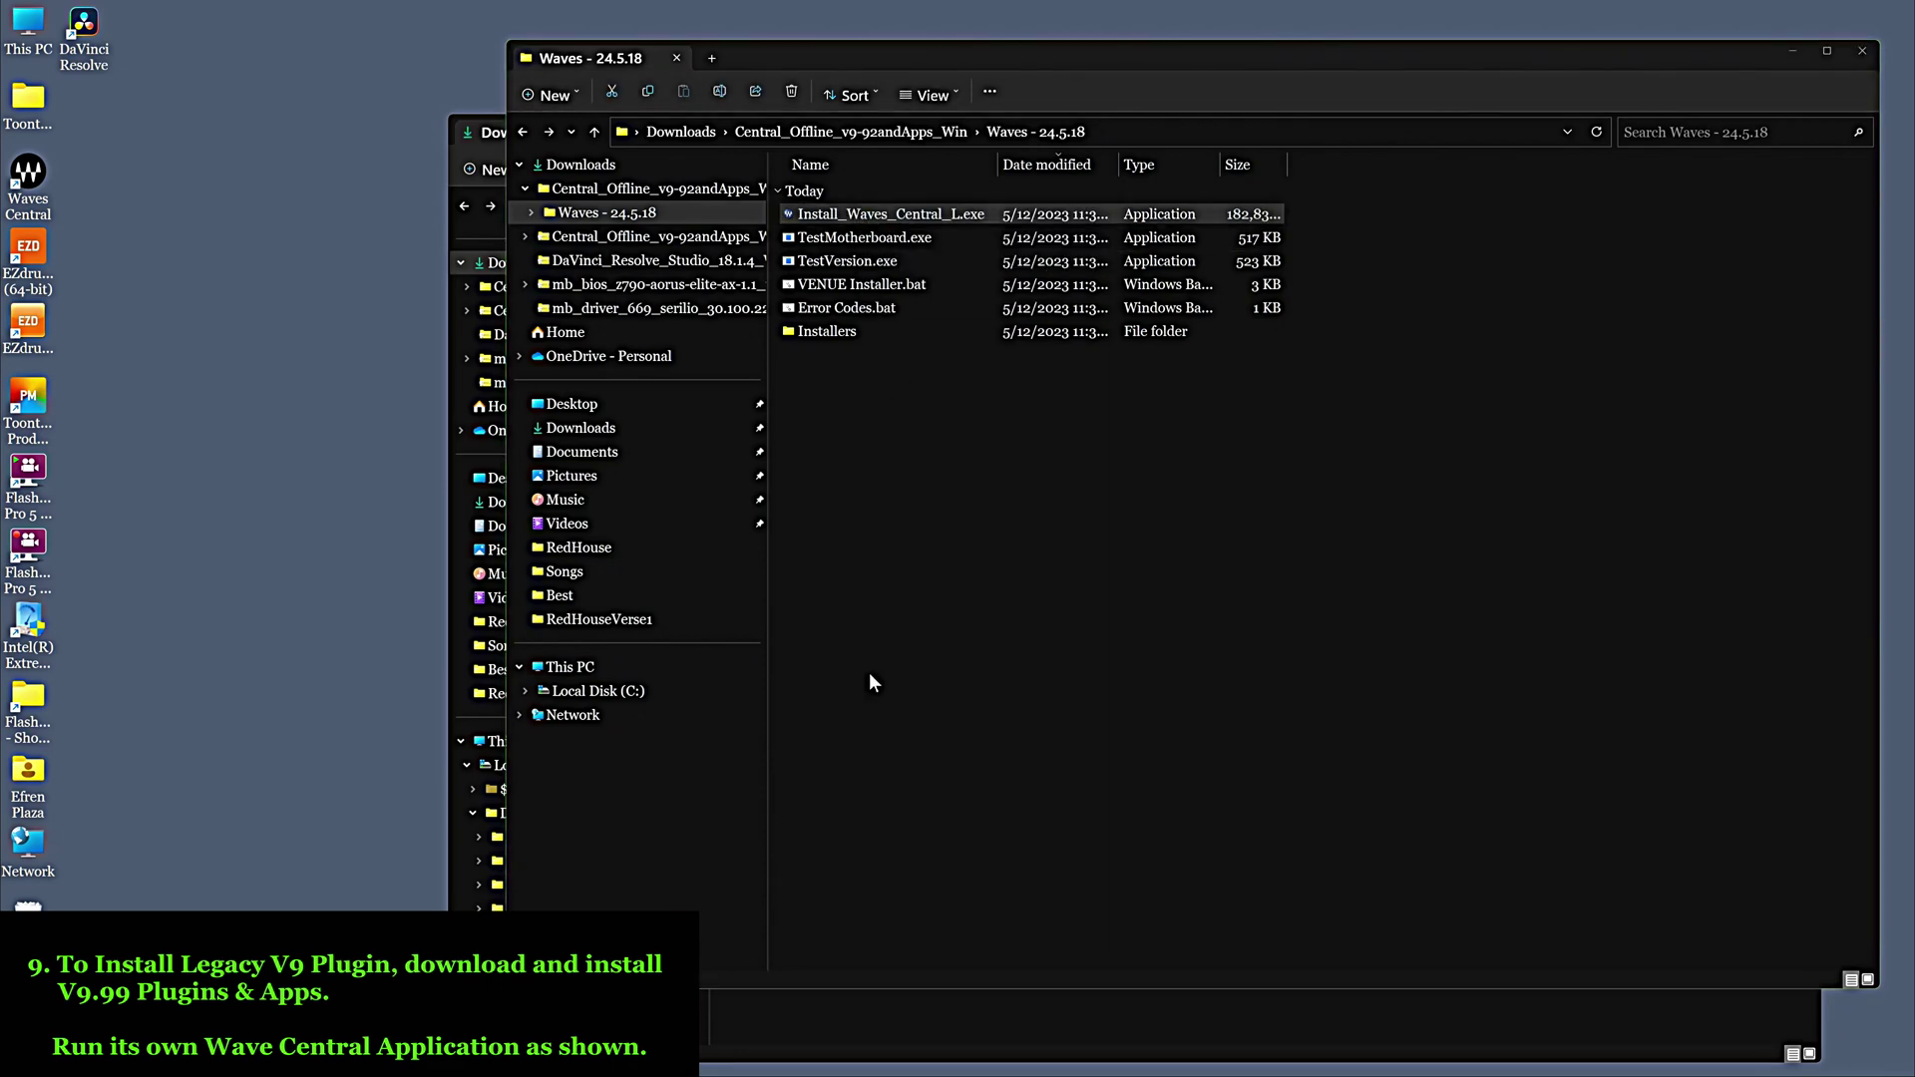
click(1792, 60)
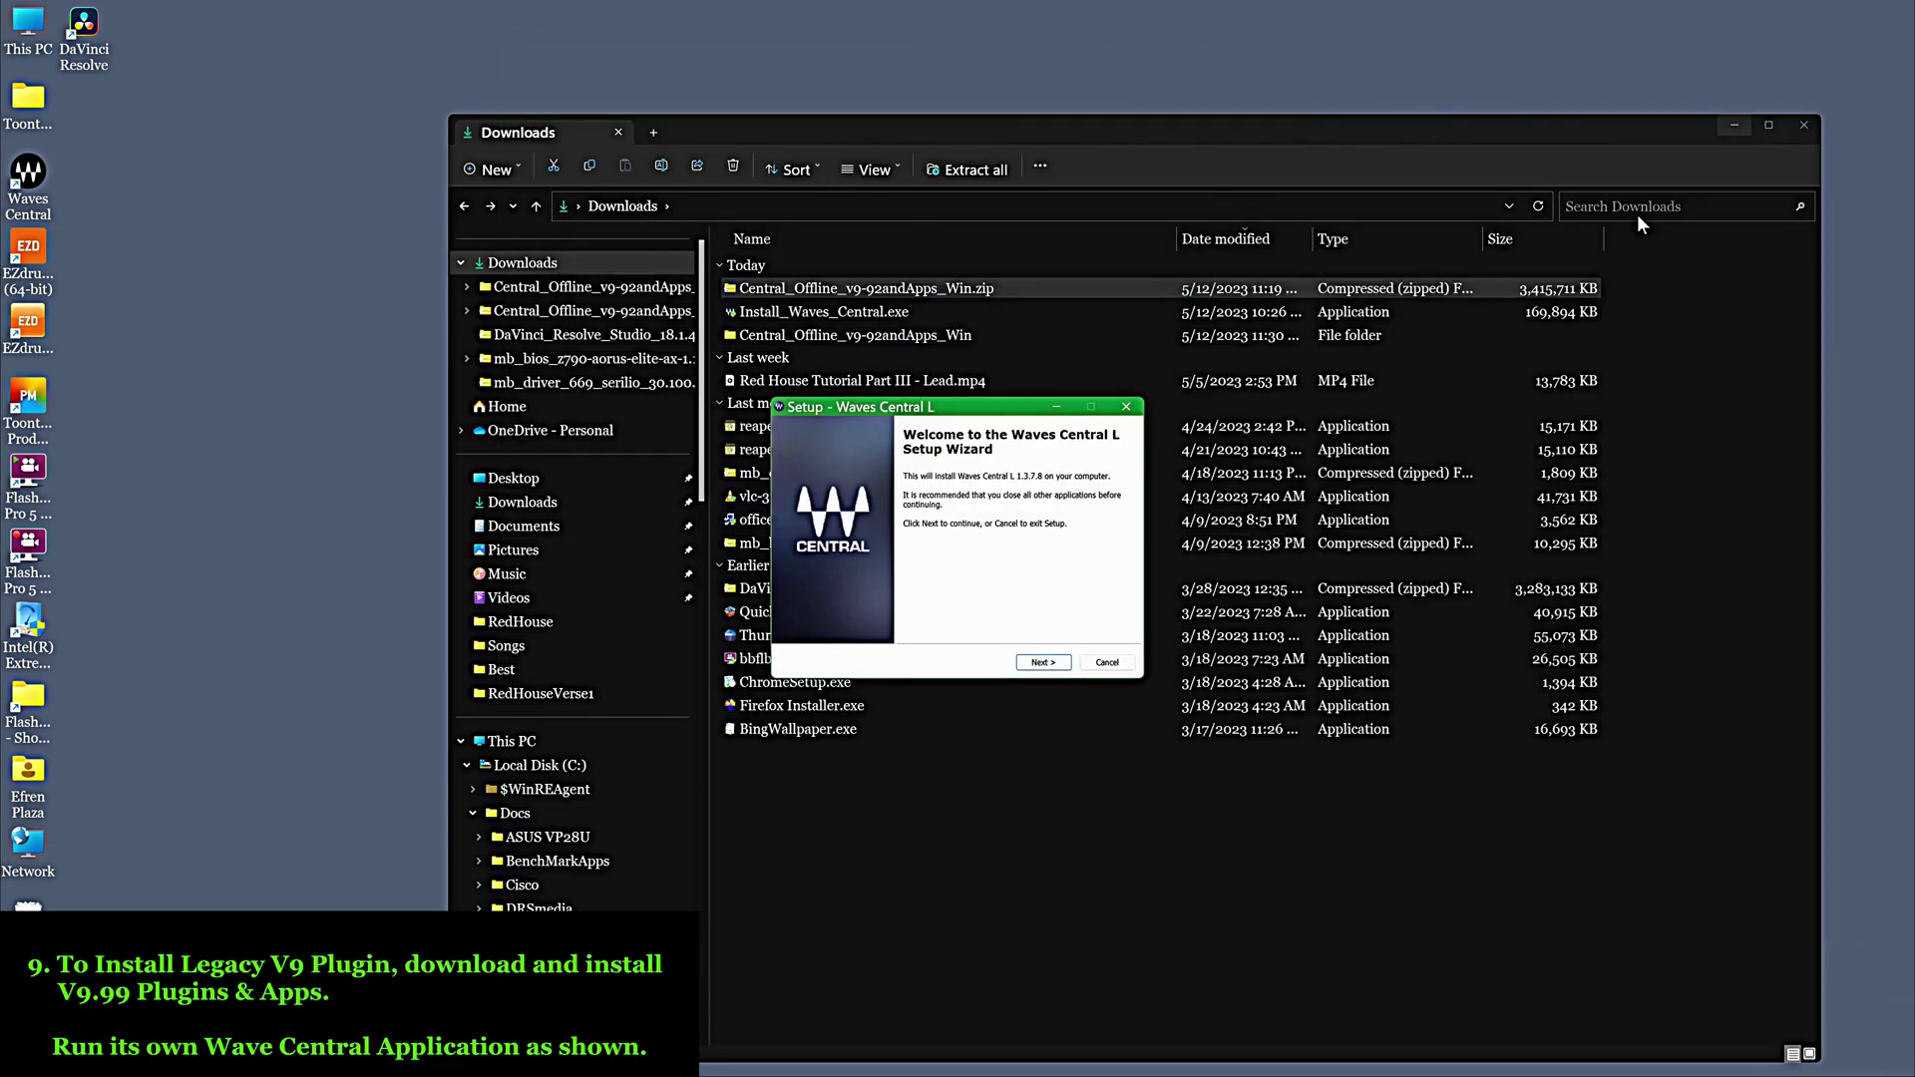
click(1731, 128)
- Install Waves Central L with the license agreement accepted, run it, and agree to its End User License Agreement
click(1042, 662)
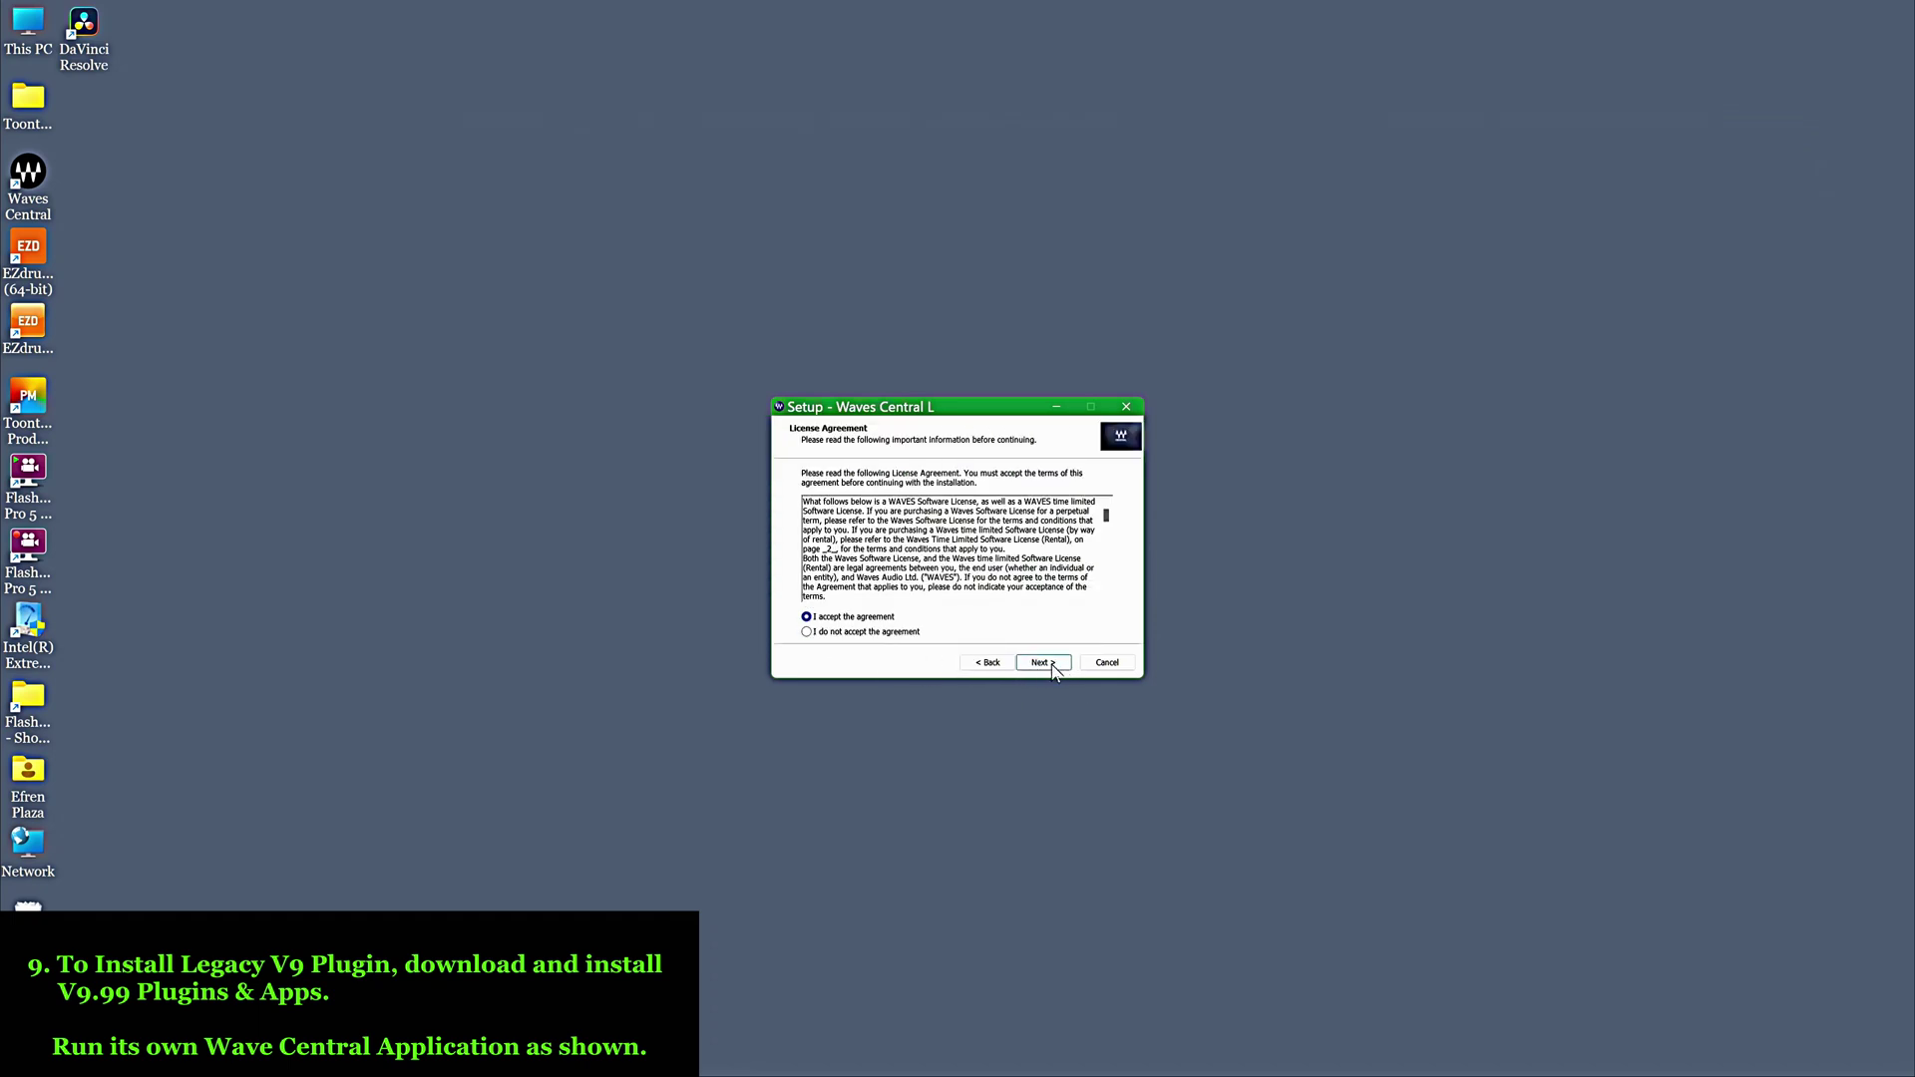
click(1051, 664)
click(1051, 665)
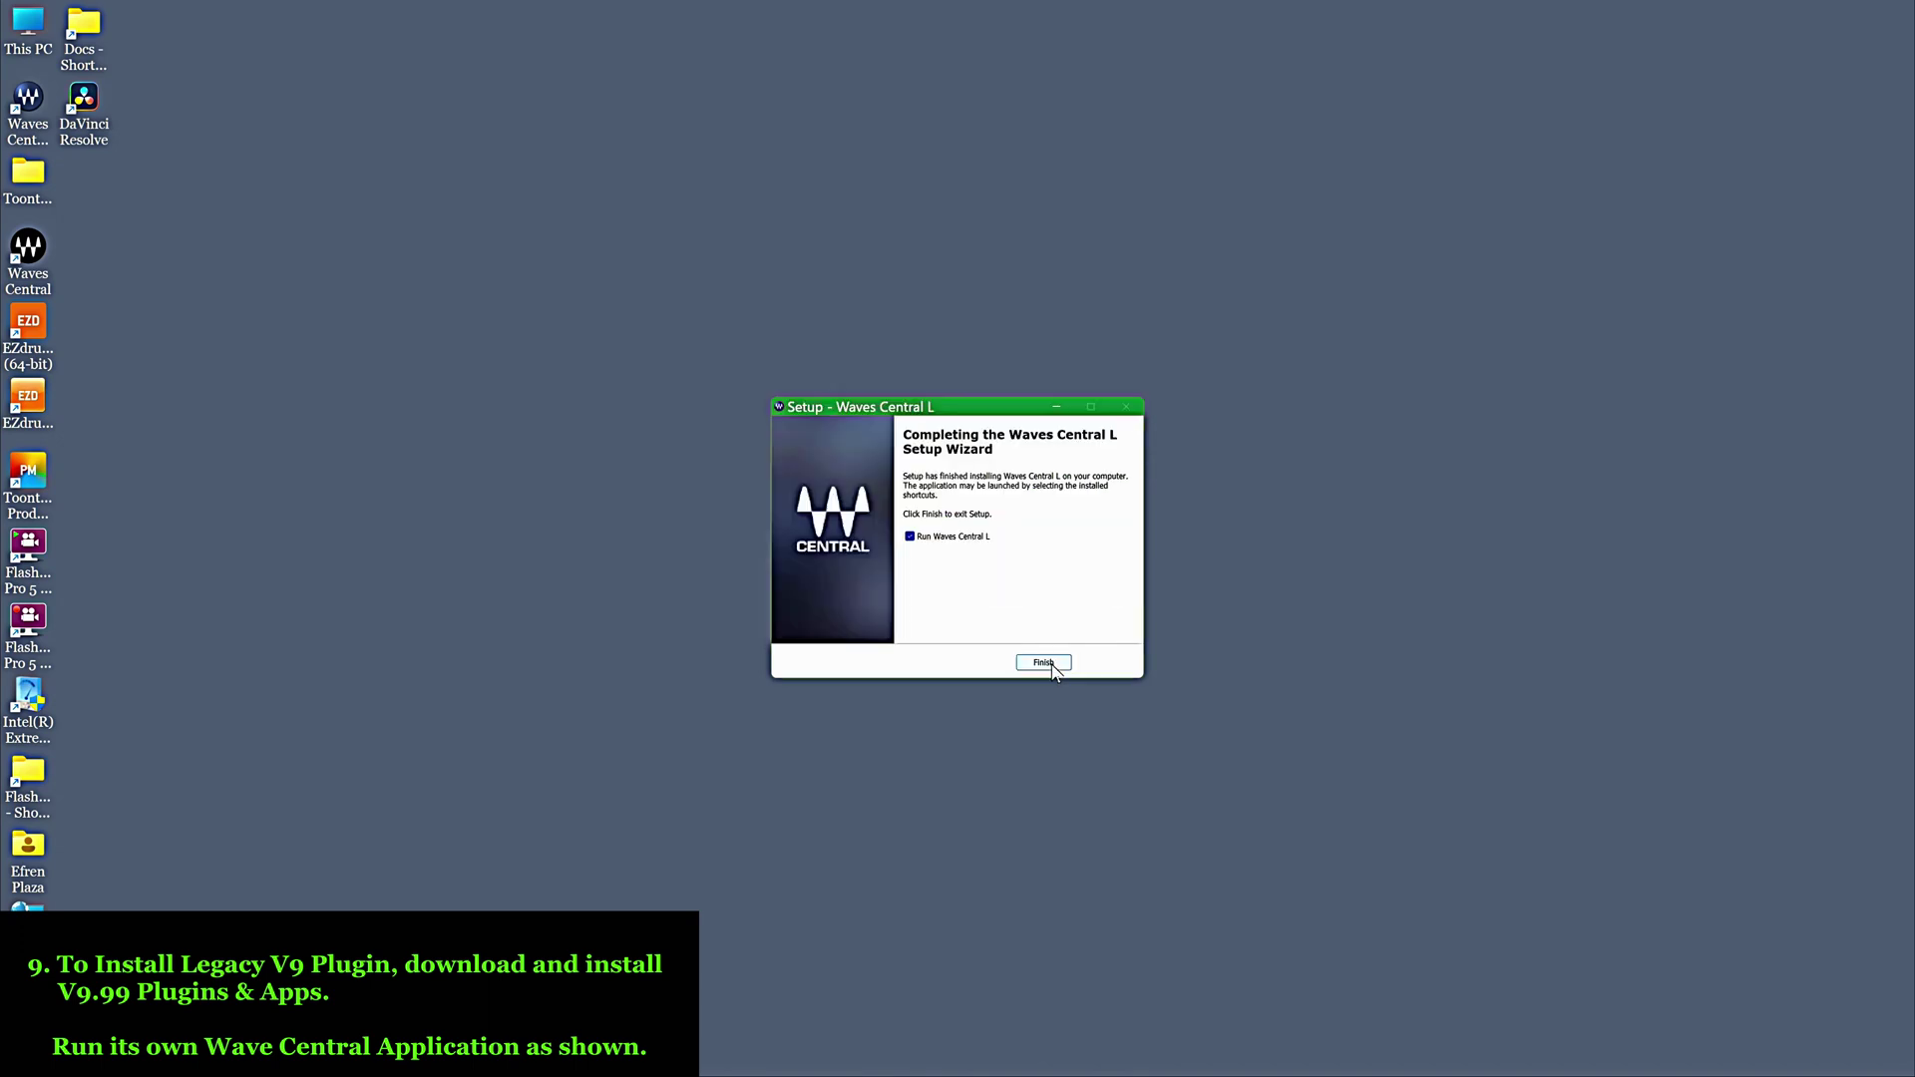
click(1042, 663)
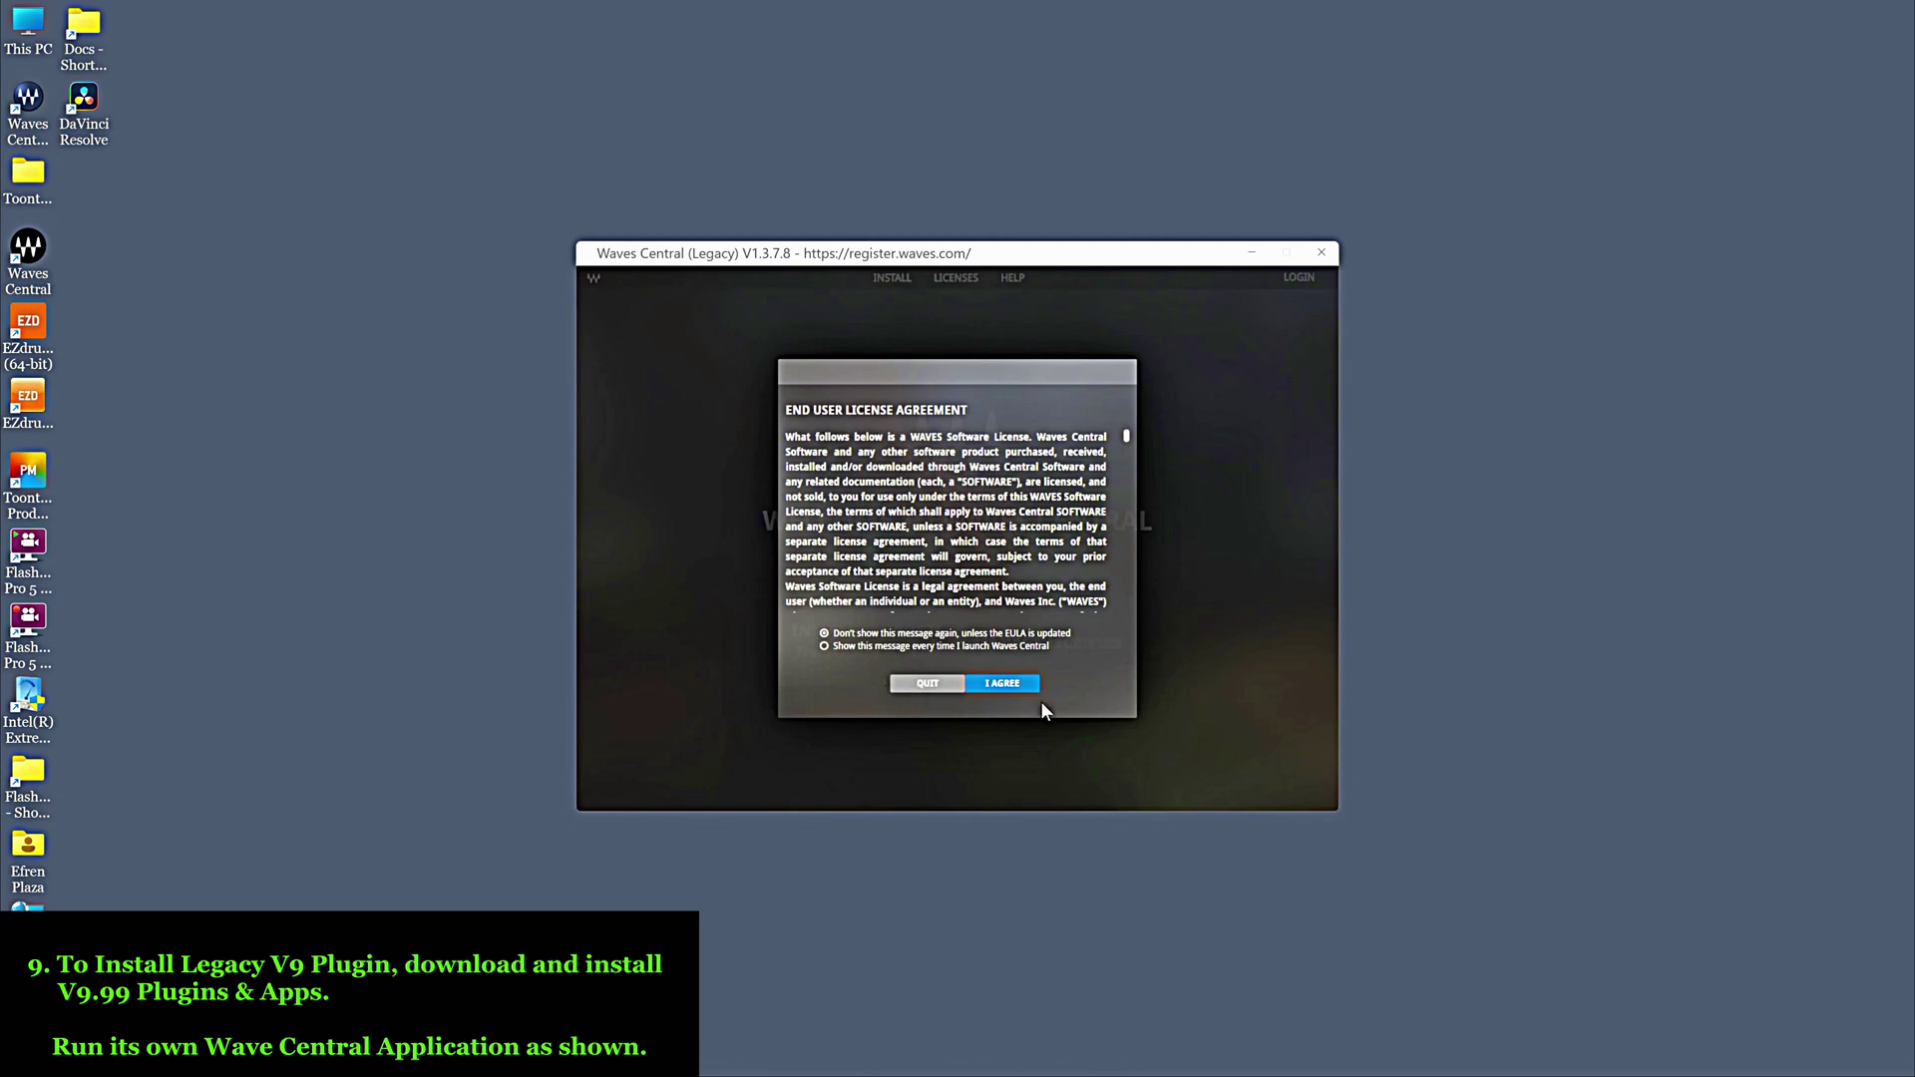
click(1003, 685)
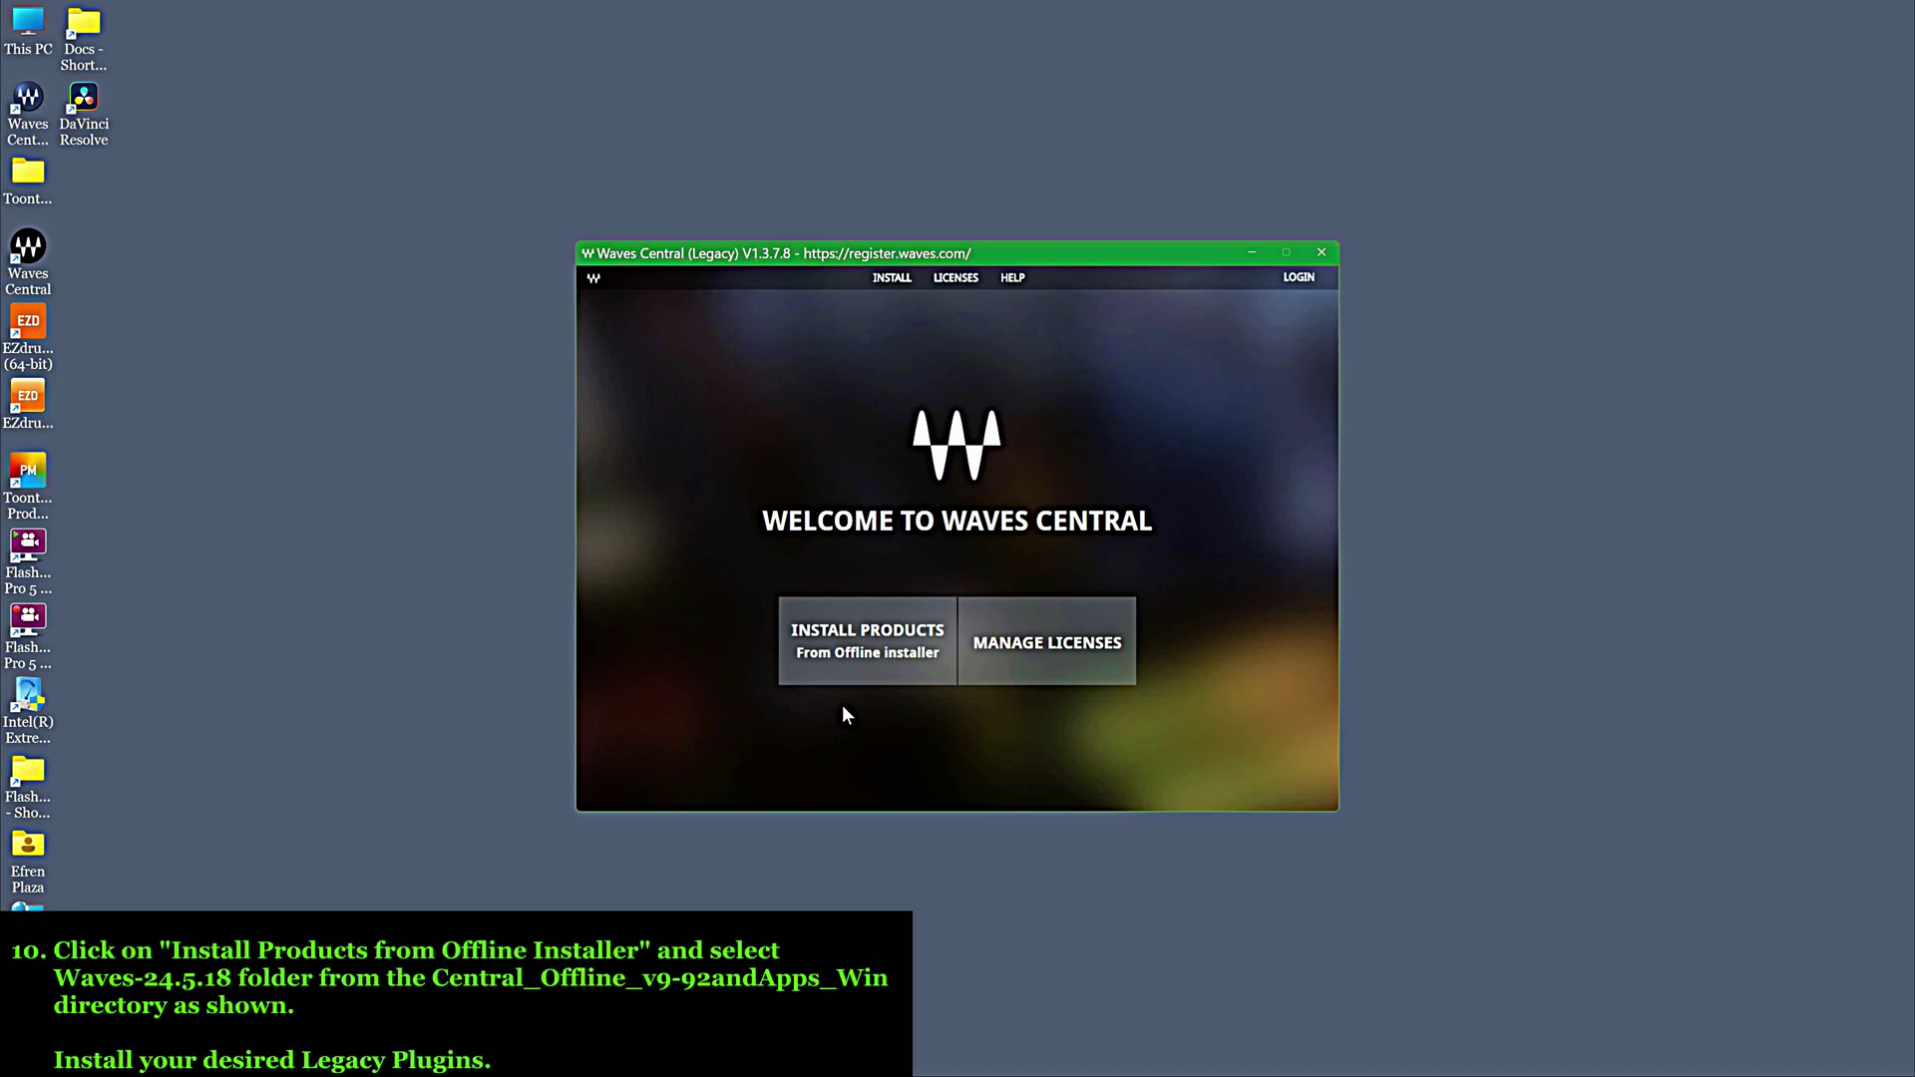
- Choose the Waves - 24.5.18 folder inside Downloads\Central_Offline_v9-92andApps_Win as the offline installer source for installing products
click(866, 655)
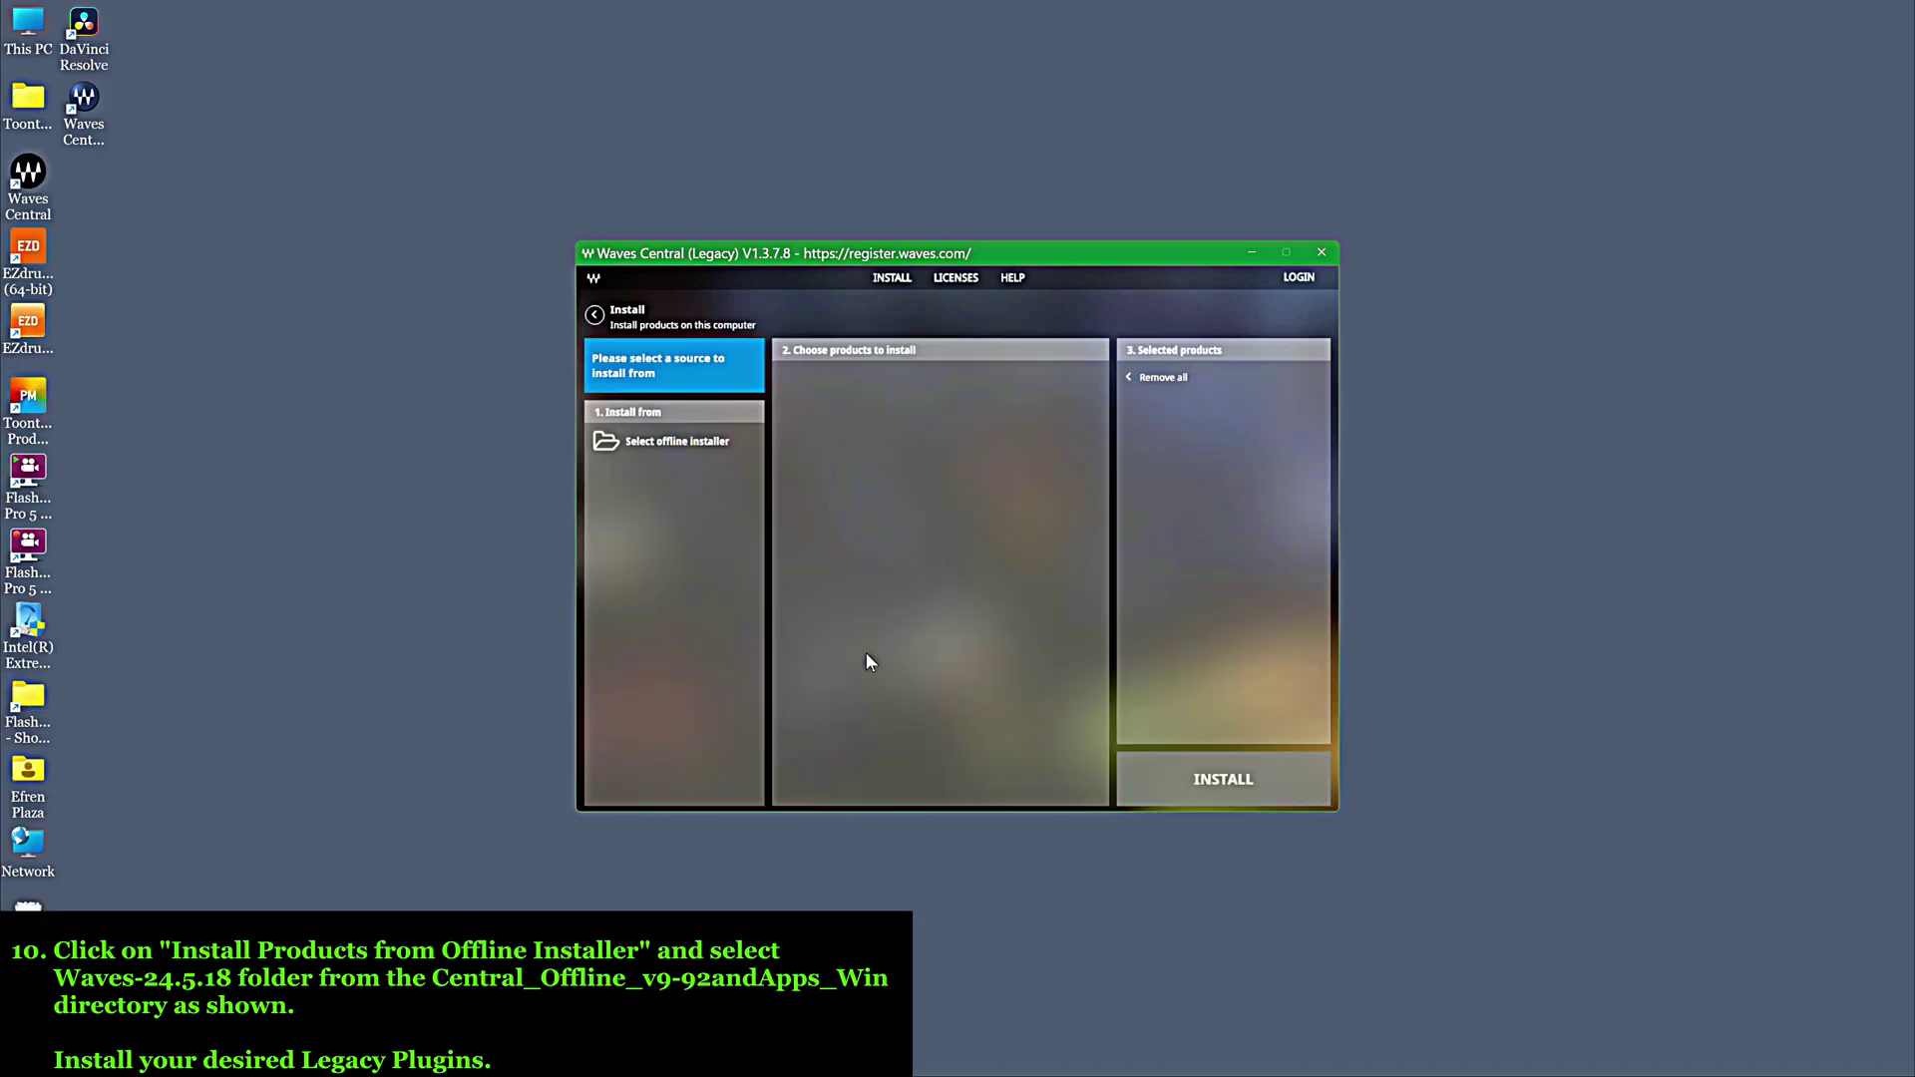
click(685, 441)
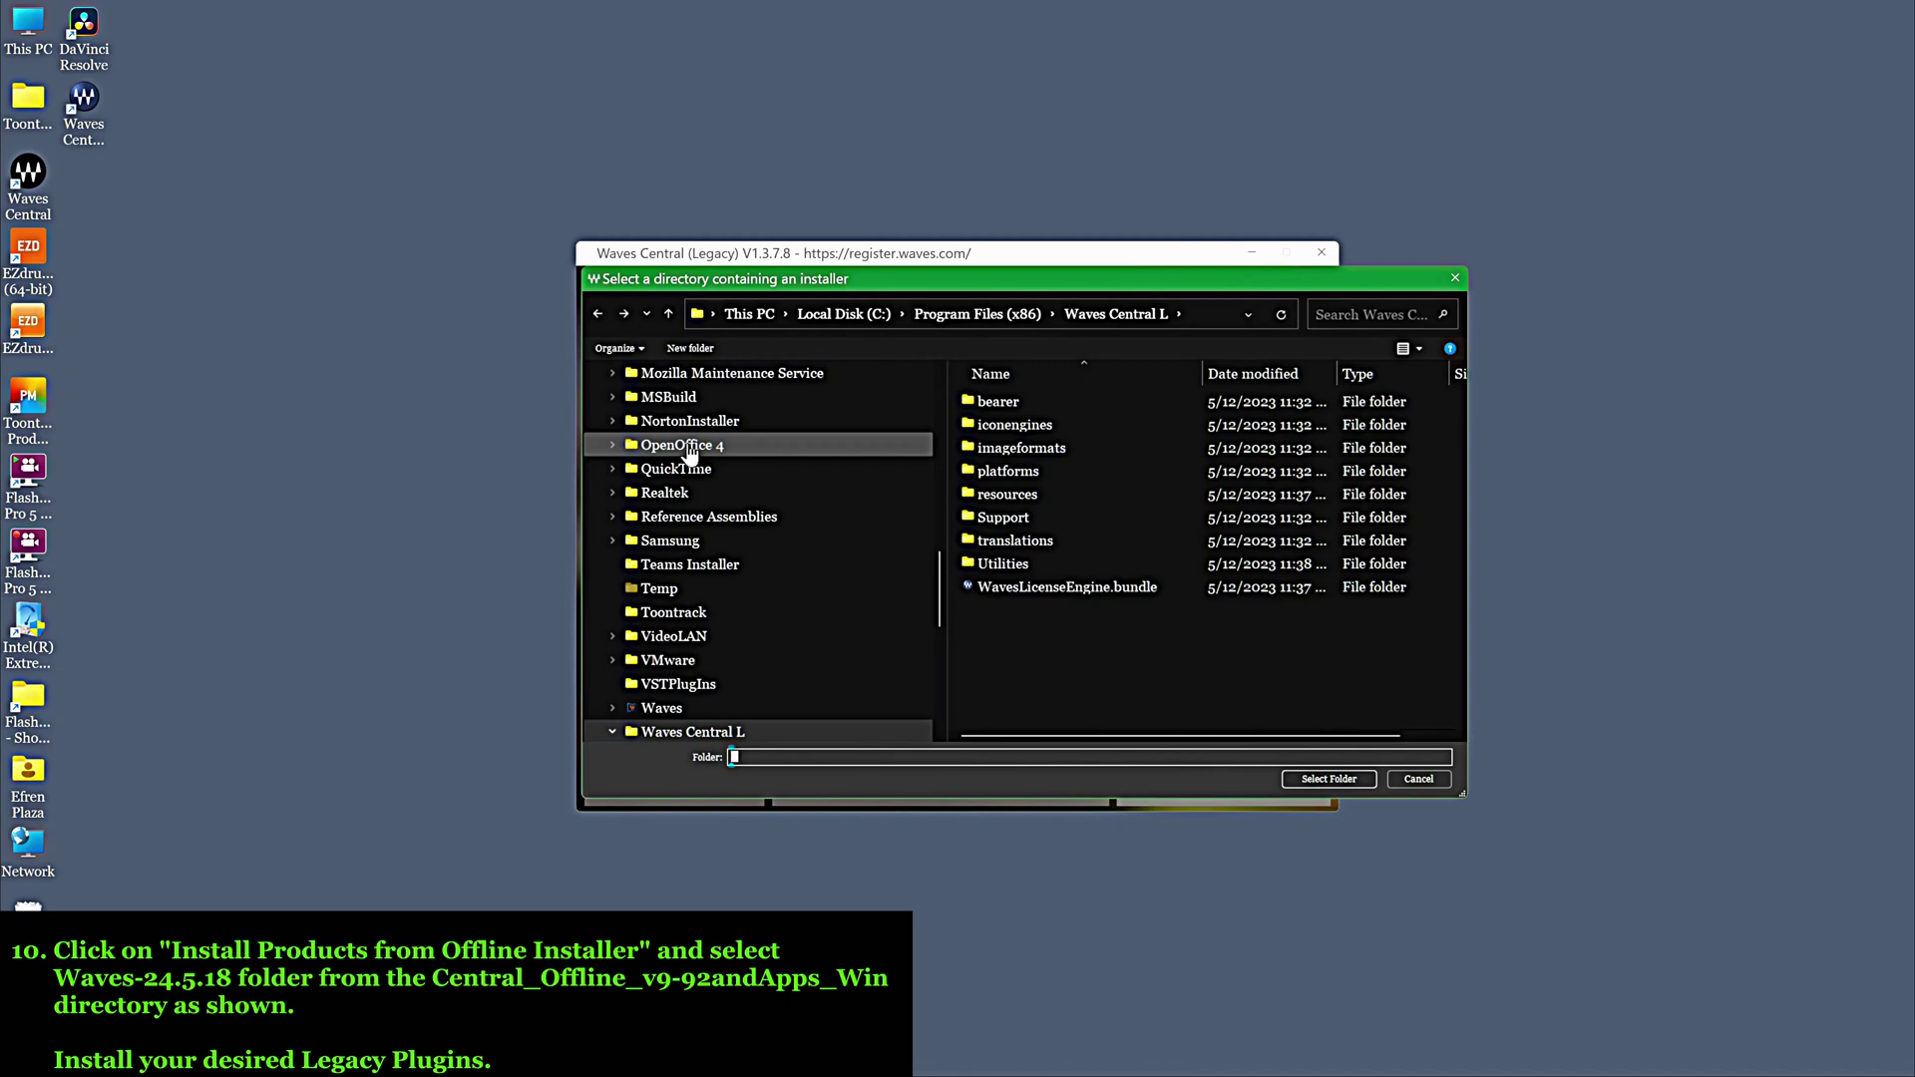
scroll(812, 563, up, 3)
scroll(813, 559, up, 4)
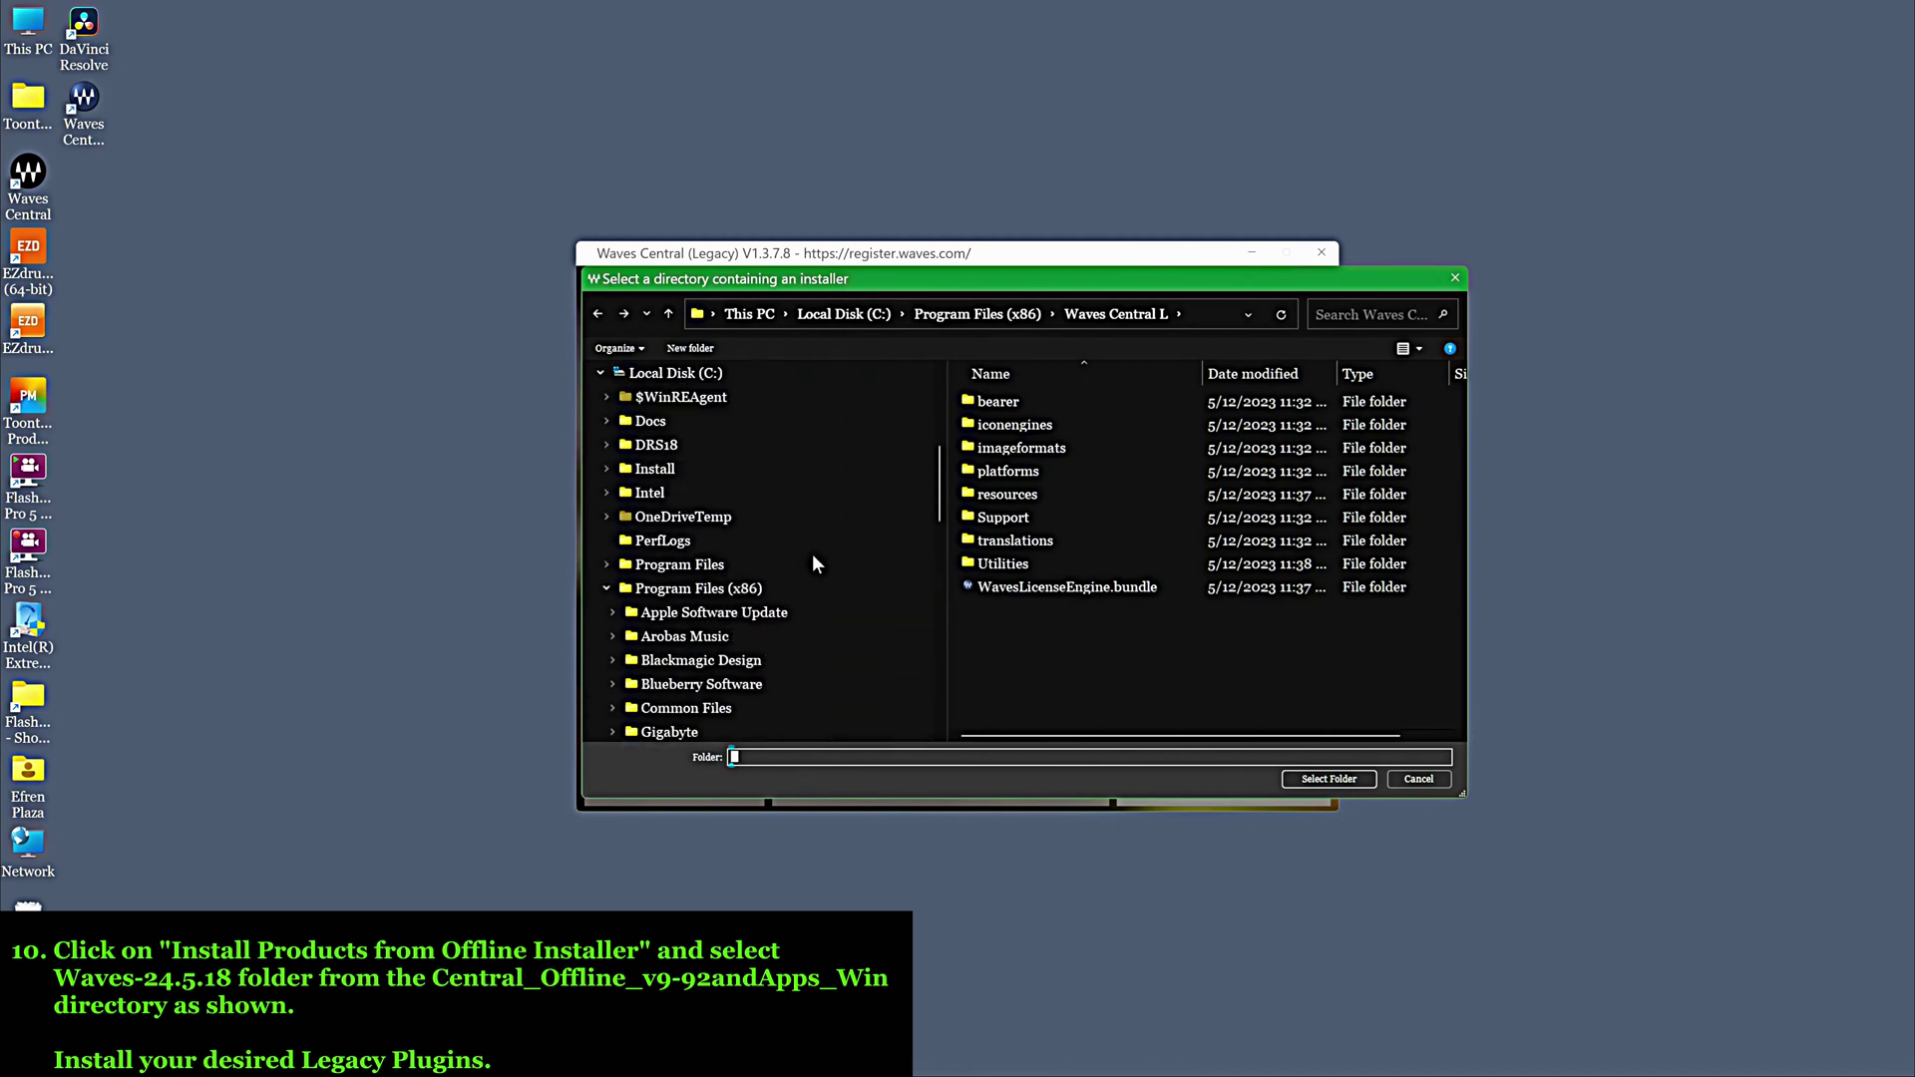
scroll(812, 564, up, 4)
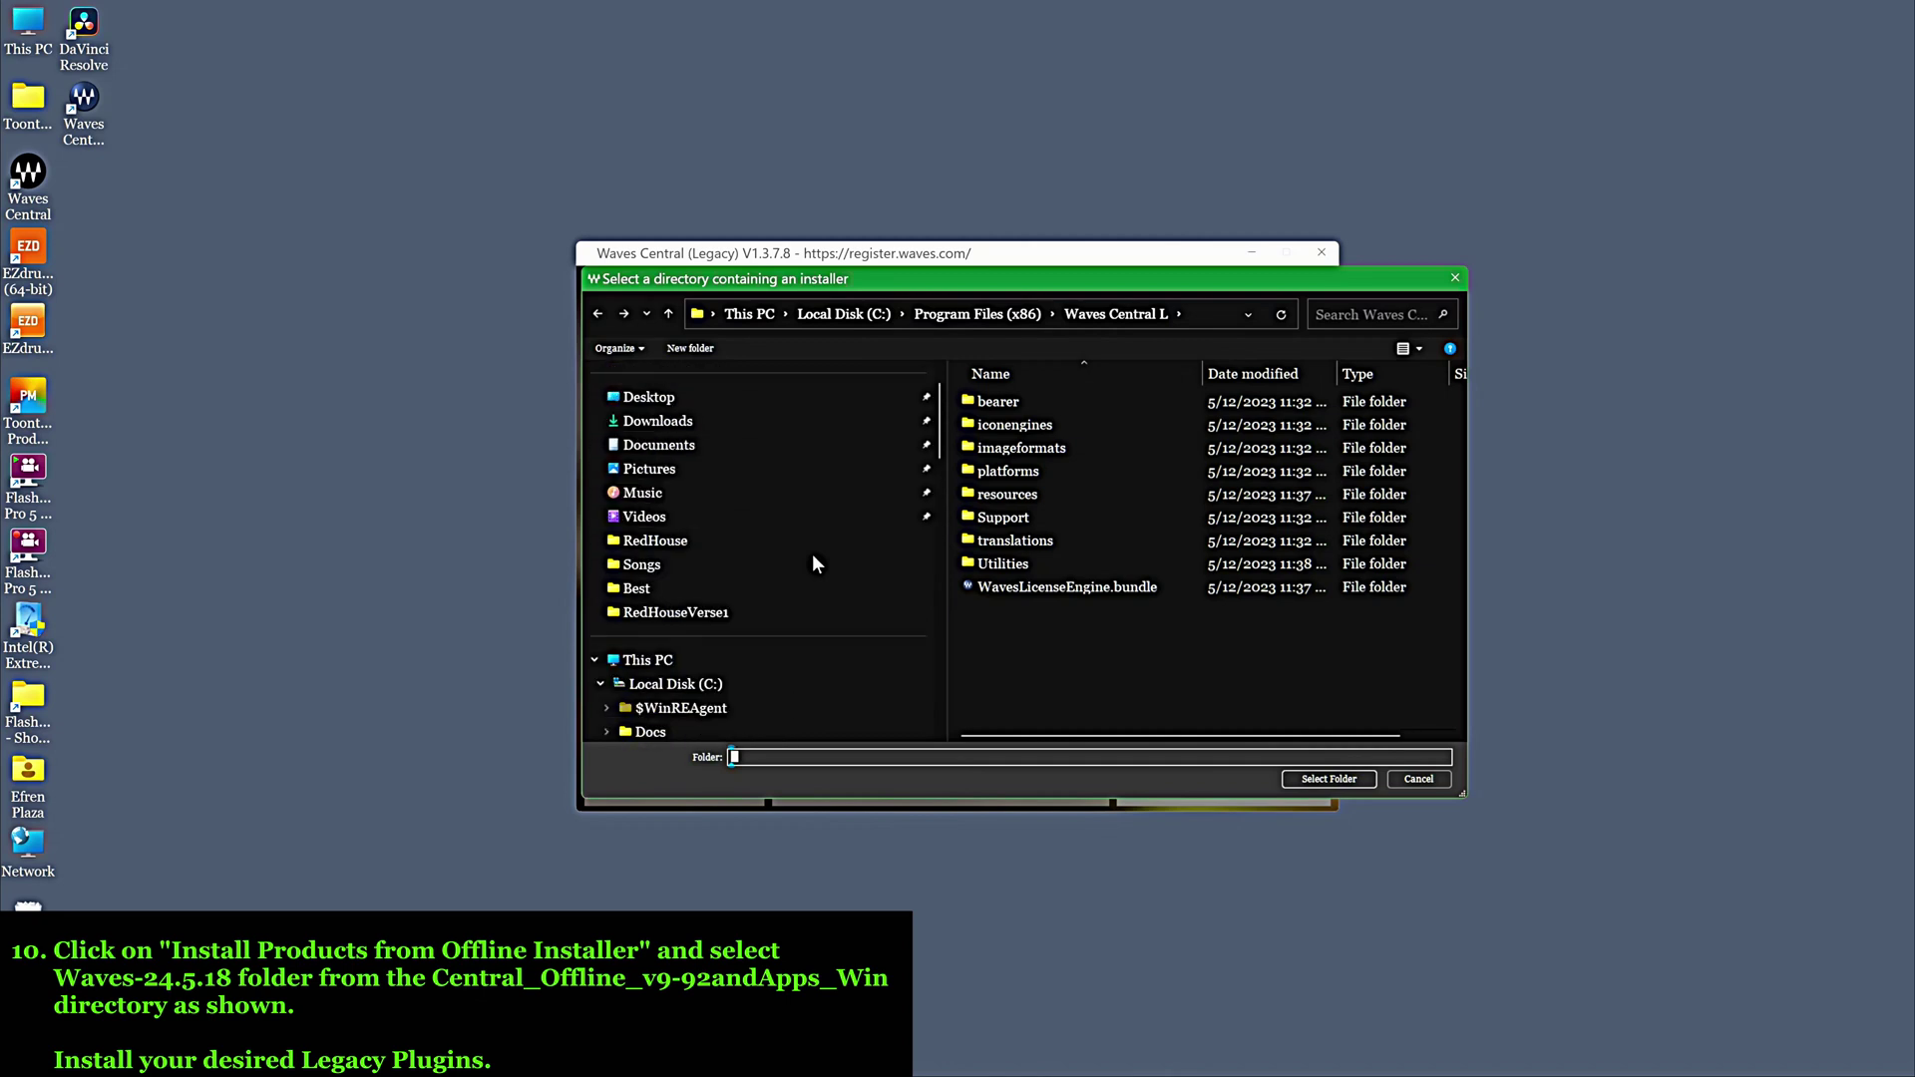
click(680, 431)
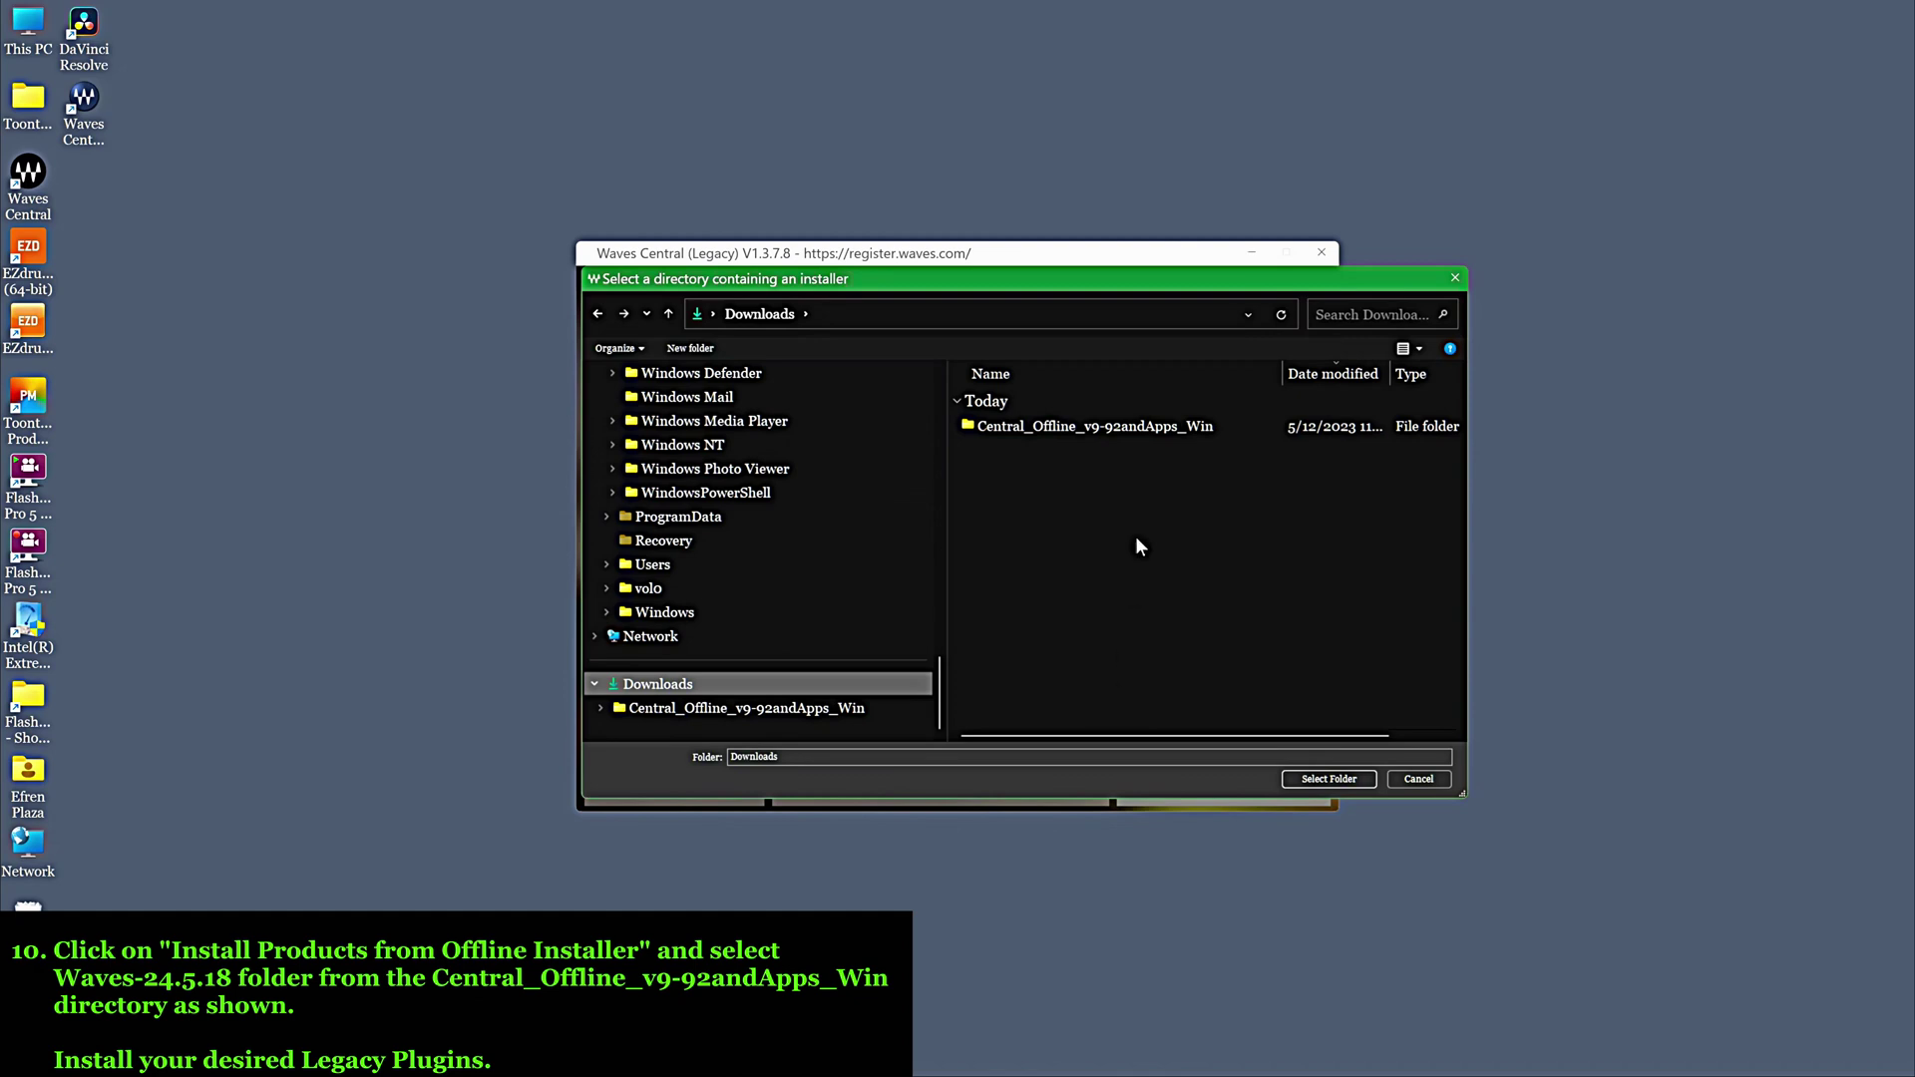
click(1027, 431)
double_click(1027, 431)
click(1021, 431)
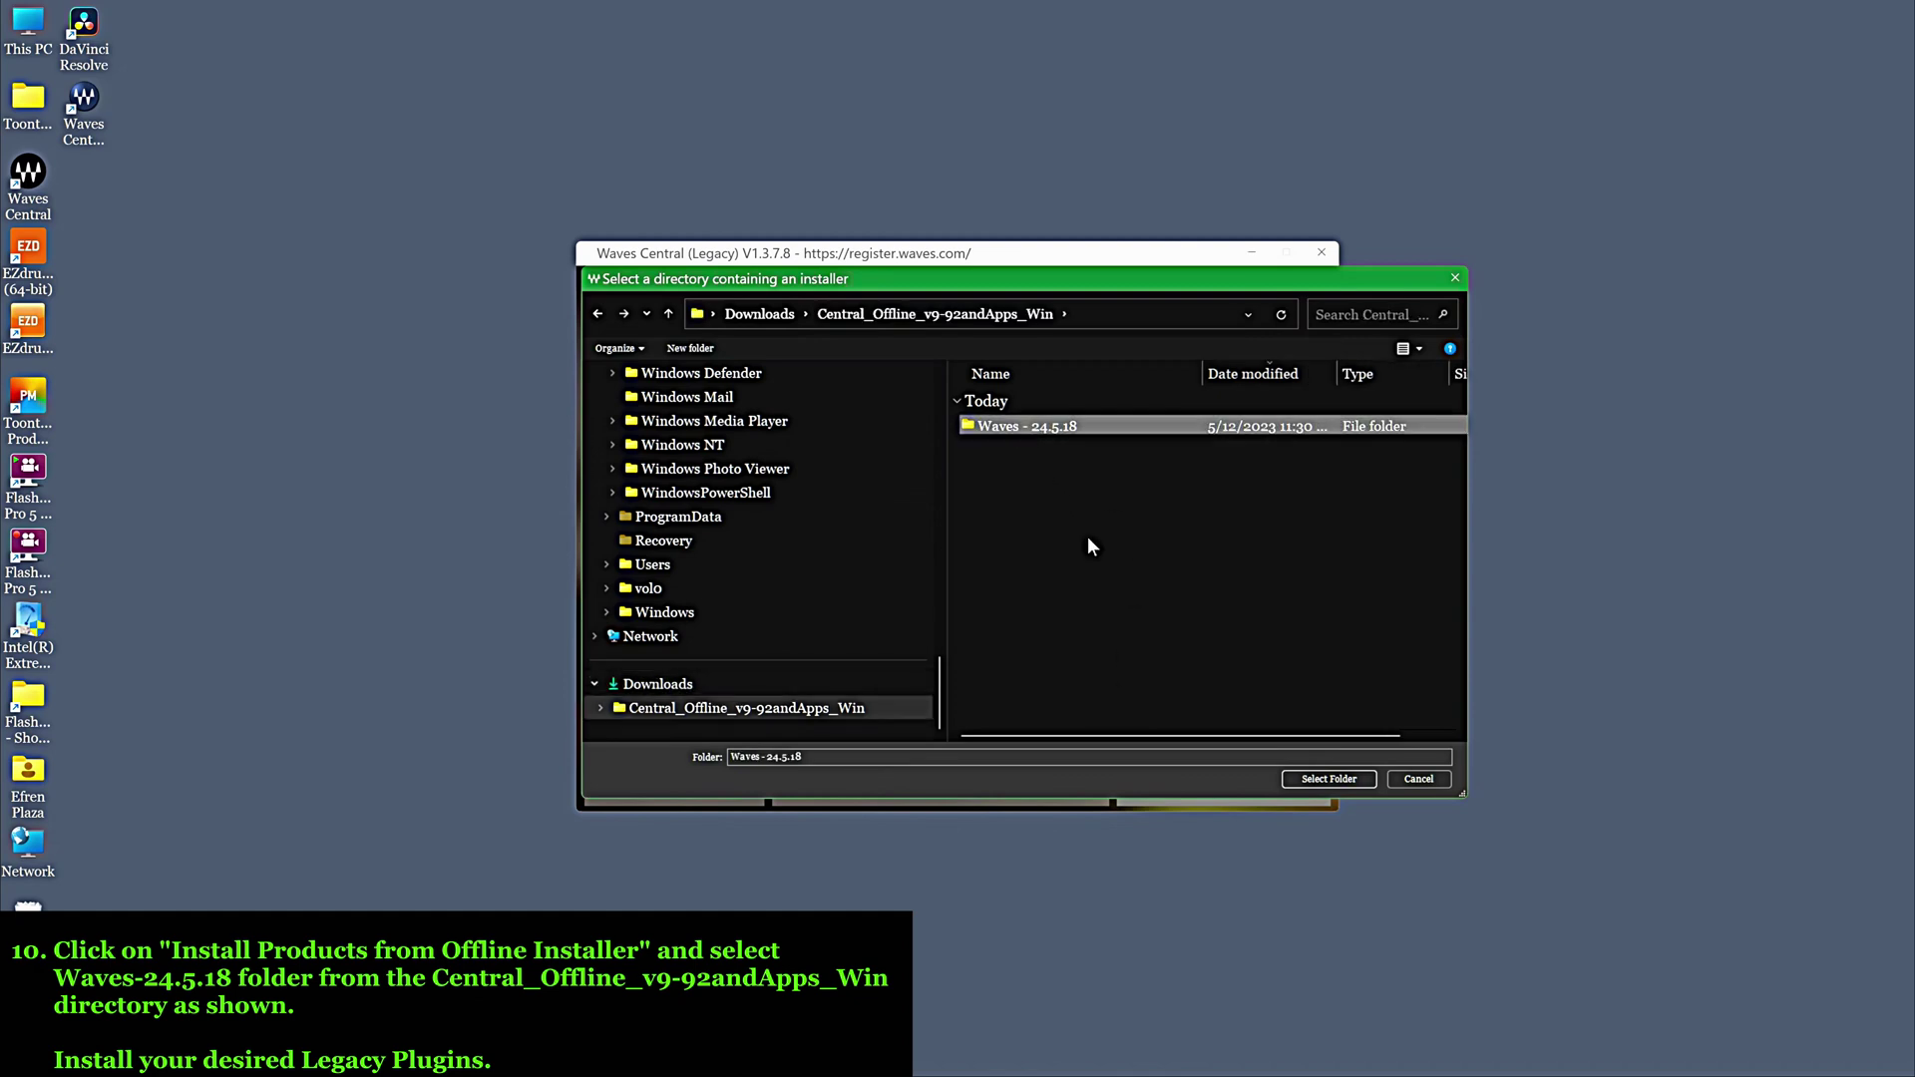
click(1312, 779)
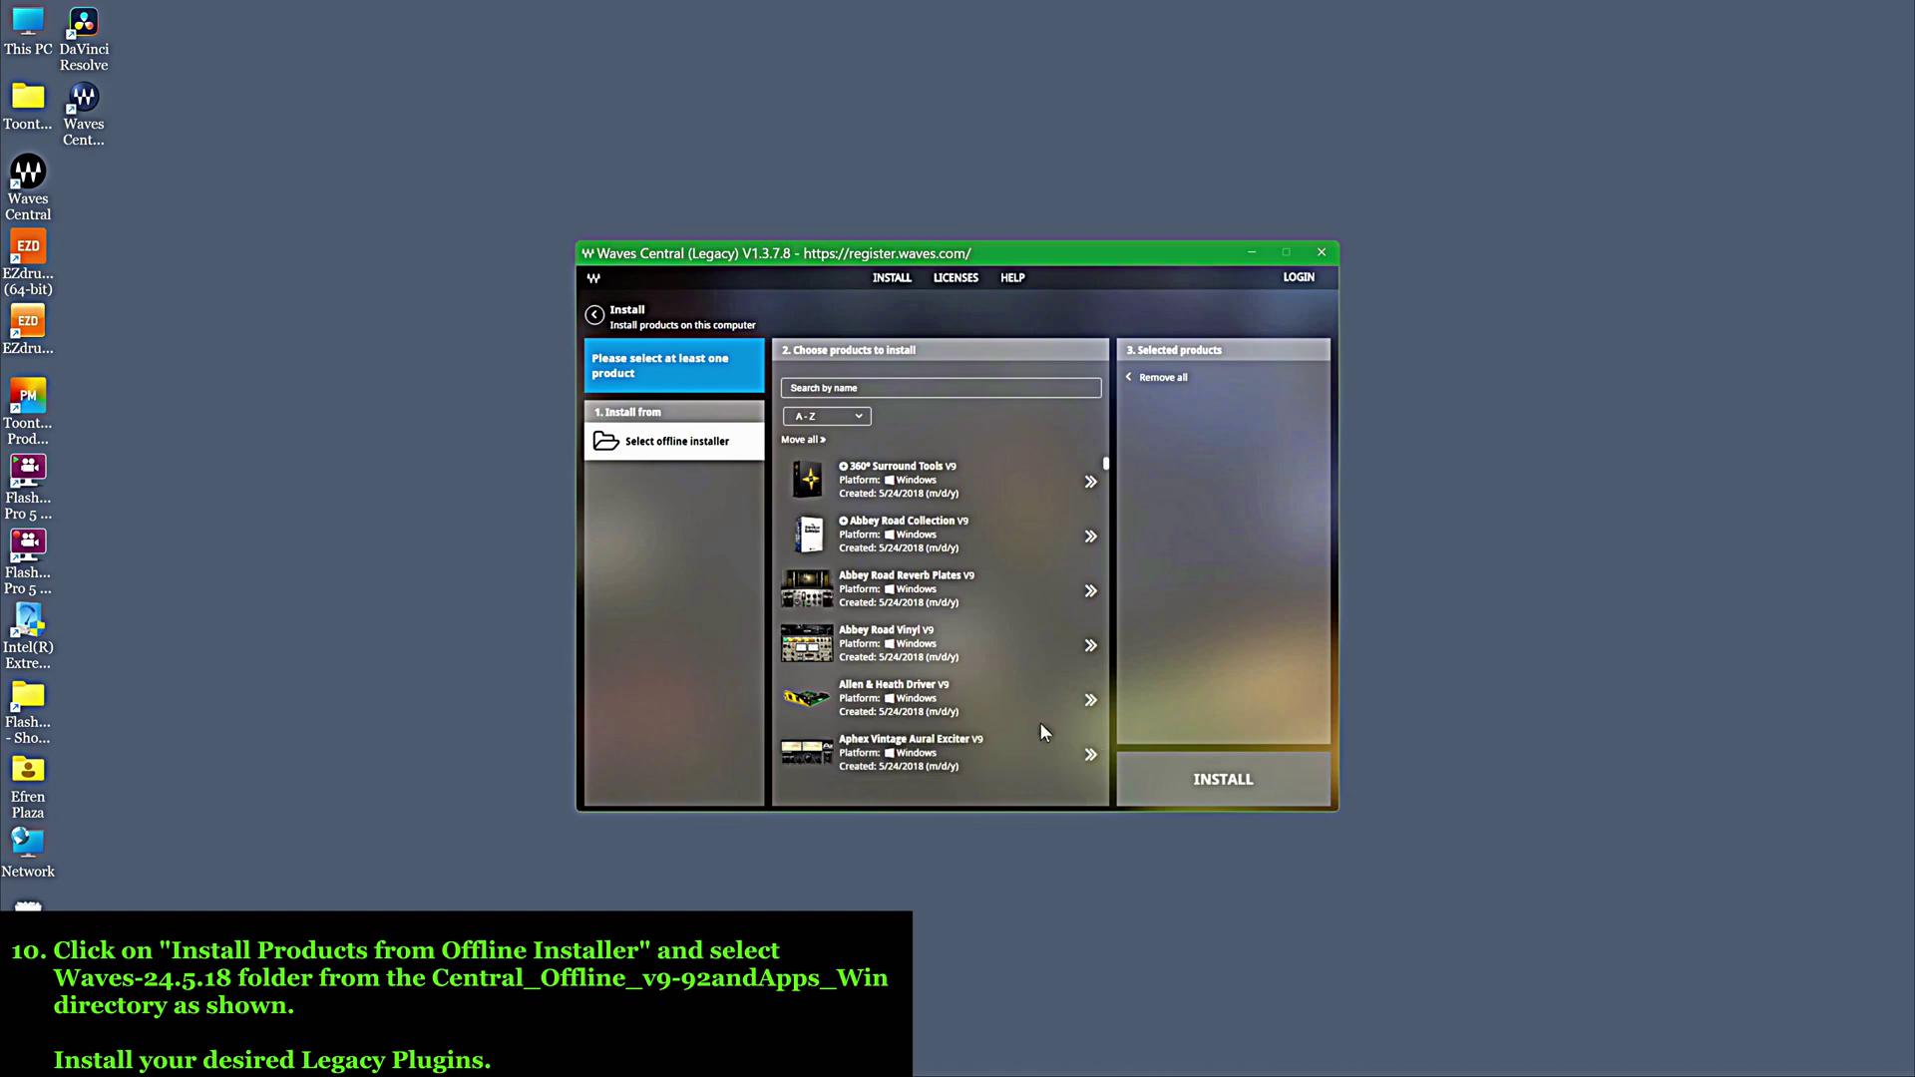
- Arrange the Waves Central (Legacy) window beside the restored Waves Central 14.1.1 window so both product lists can be compared
drag(1157, 267, 1506, 212)
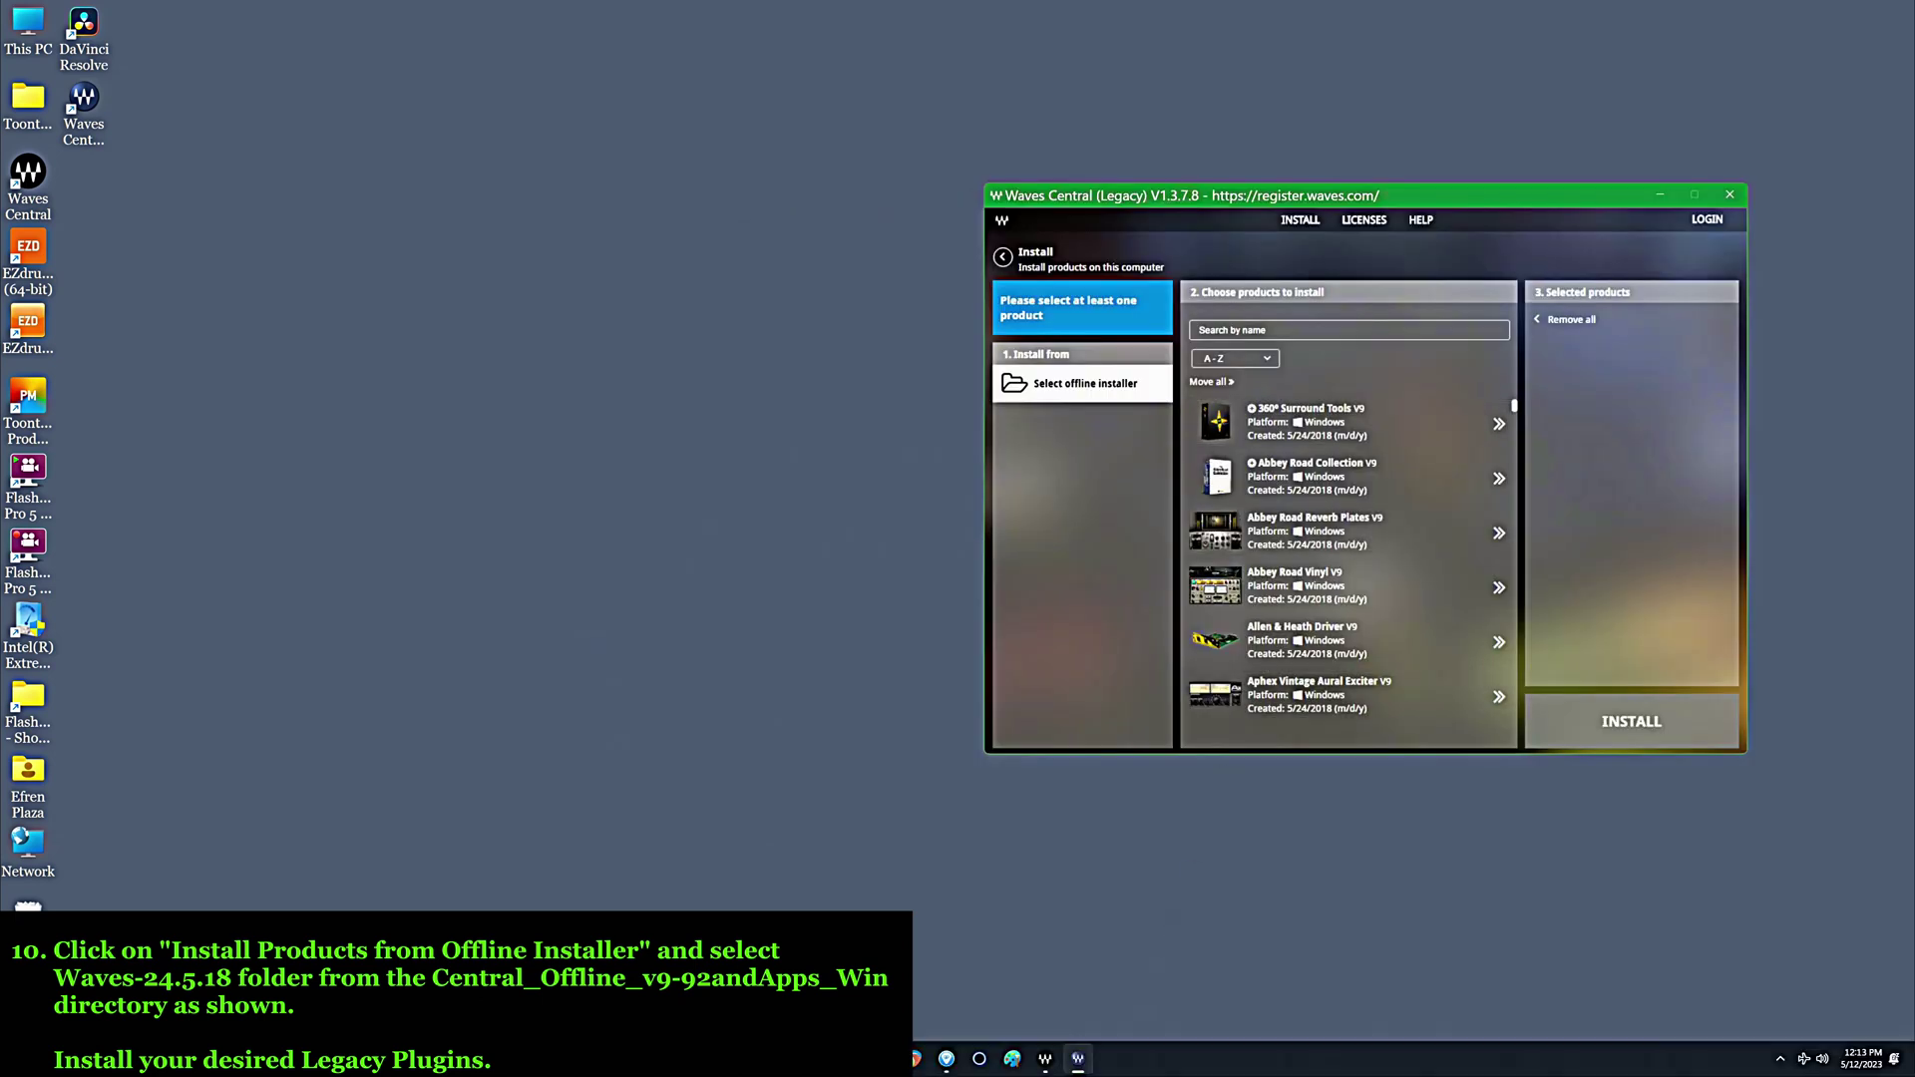
click(1058, 975)
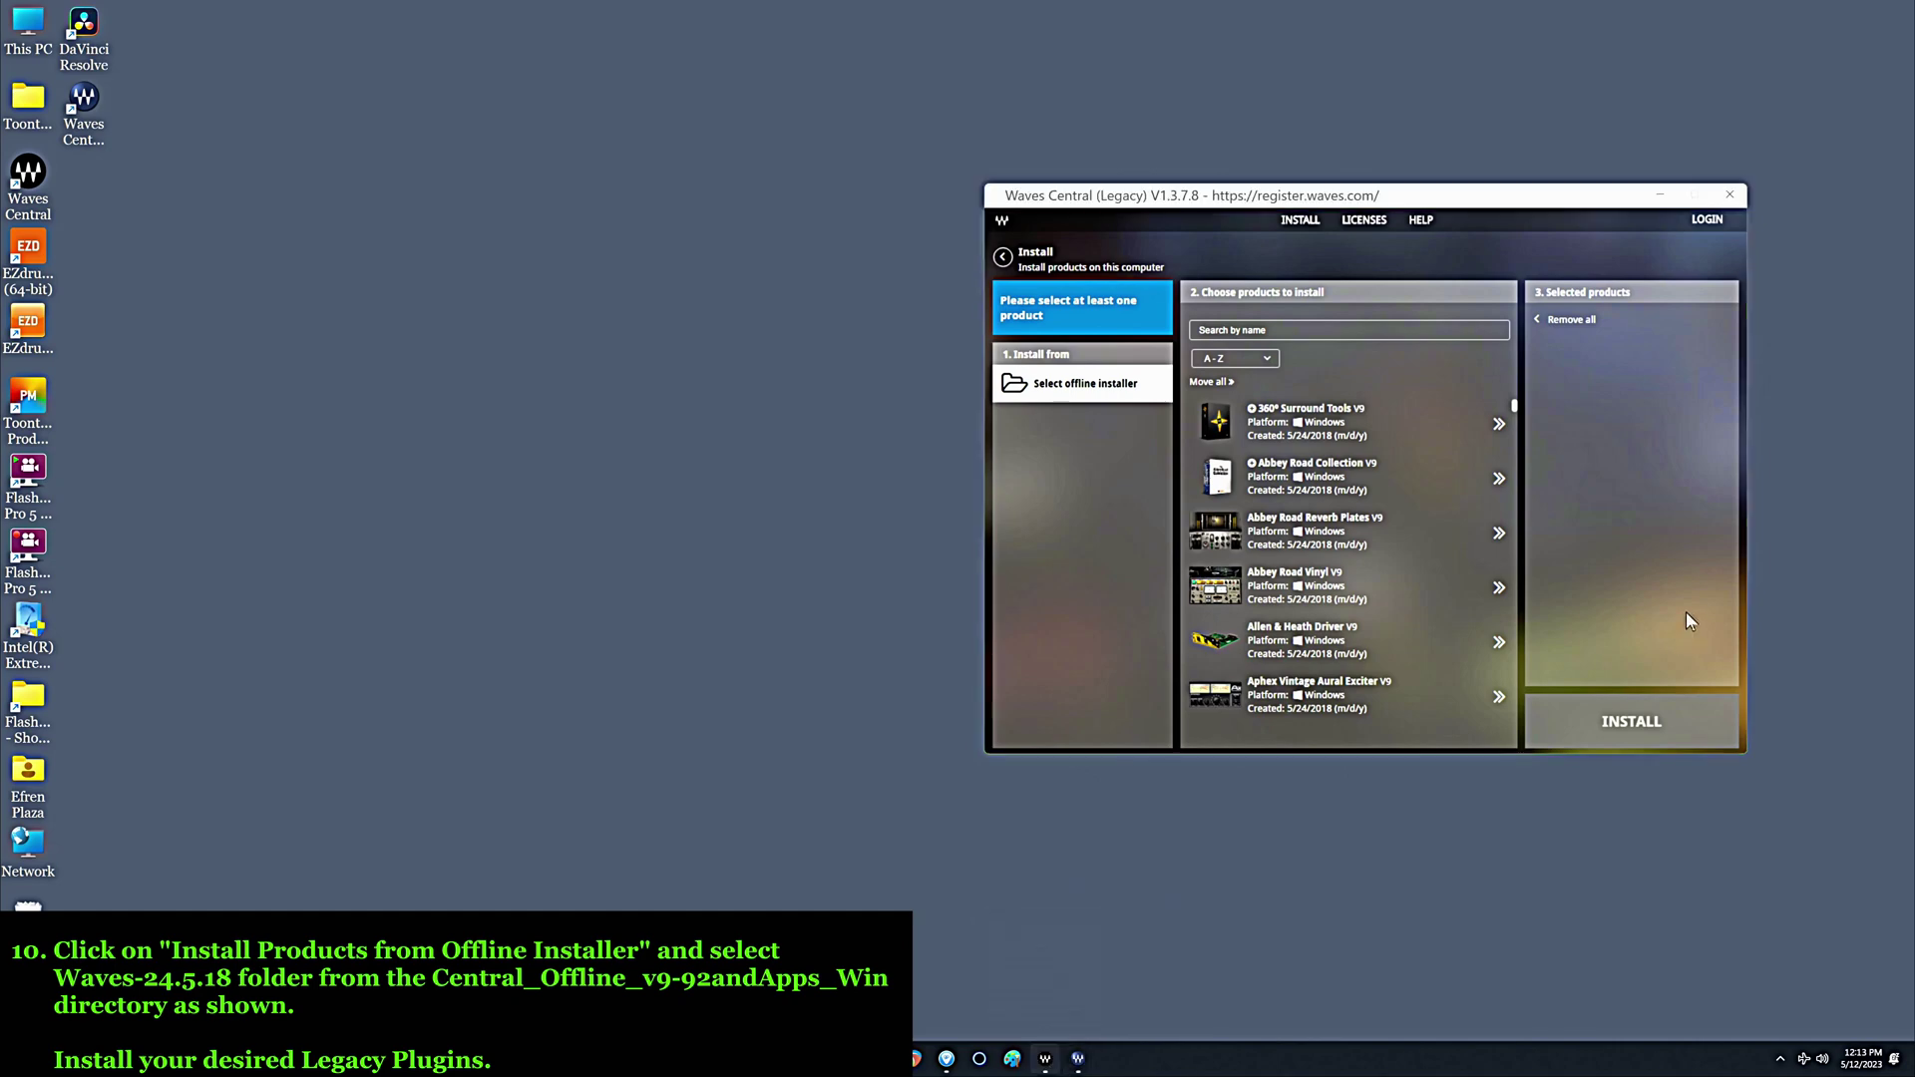
click(1685, 612)
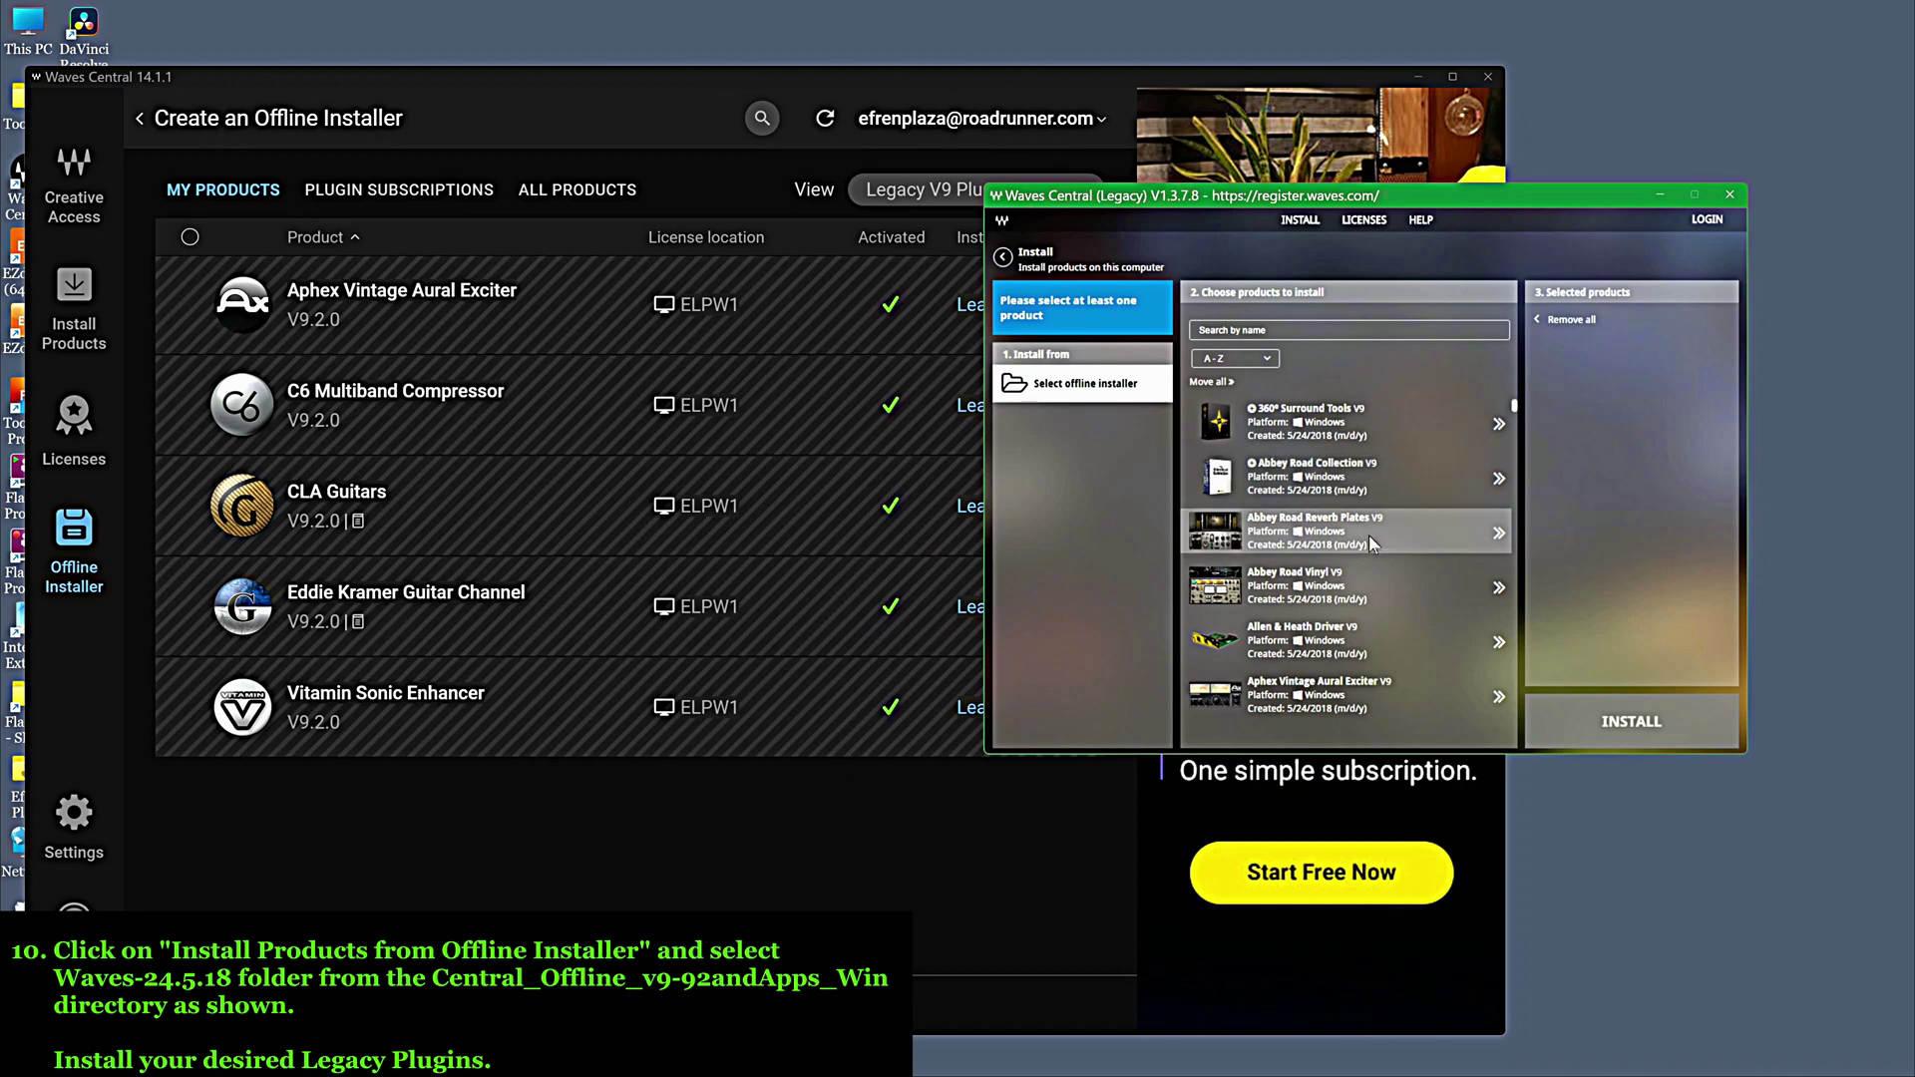
- Add Aphex Vintage Aural Exciter V9 and C6 Multiband Compressor V9 to the products selected for installation
scroll(1373, 544, down, 2)
scroll(1373, 544, down, 3)
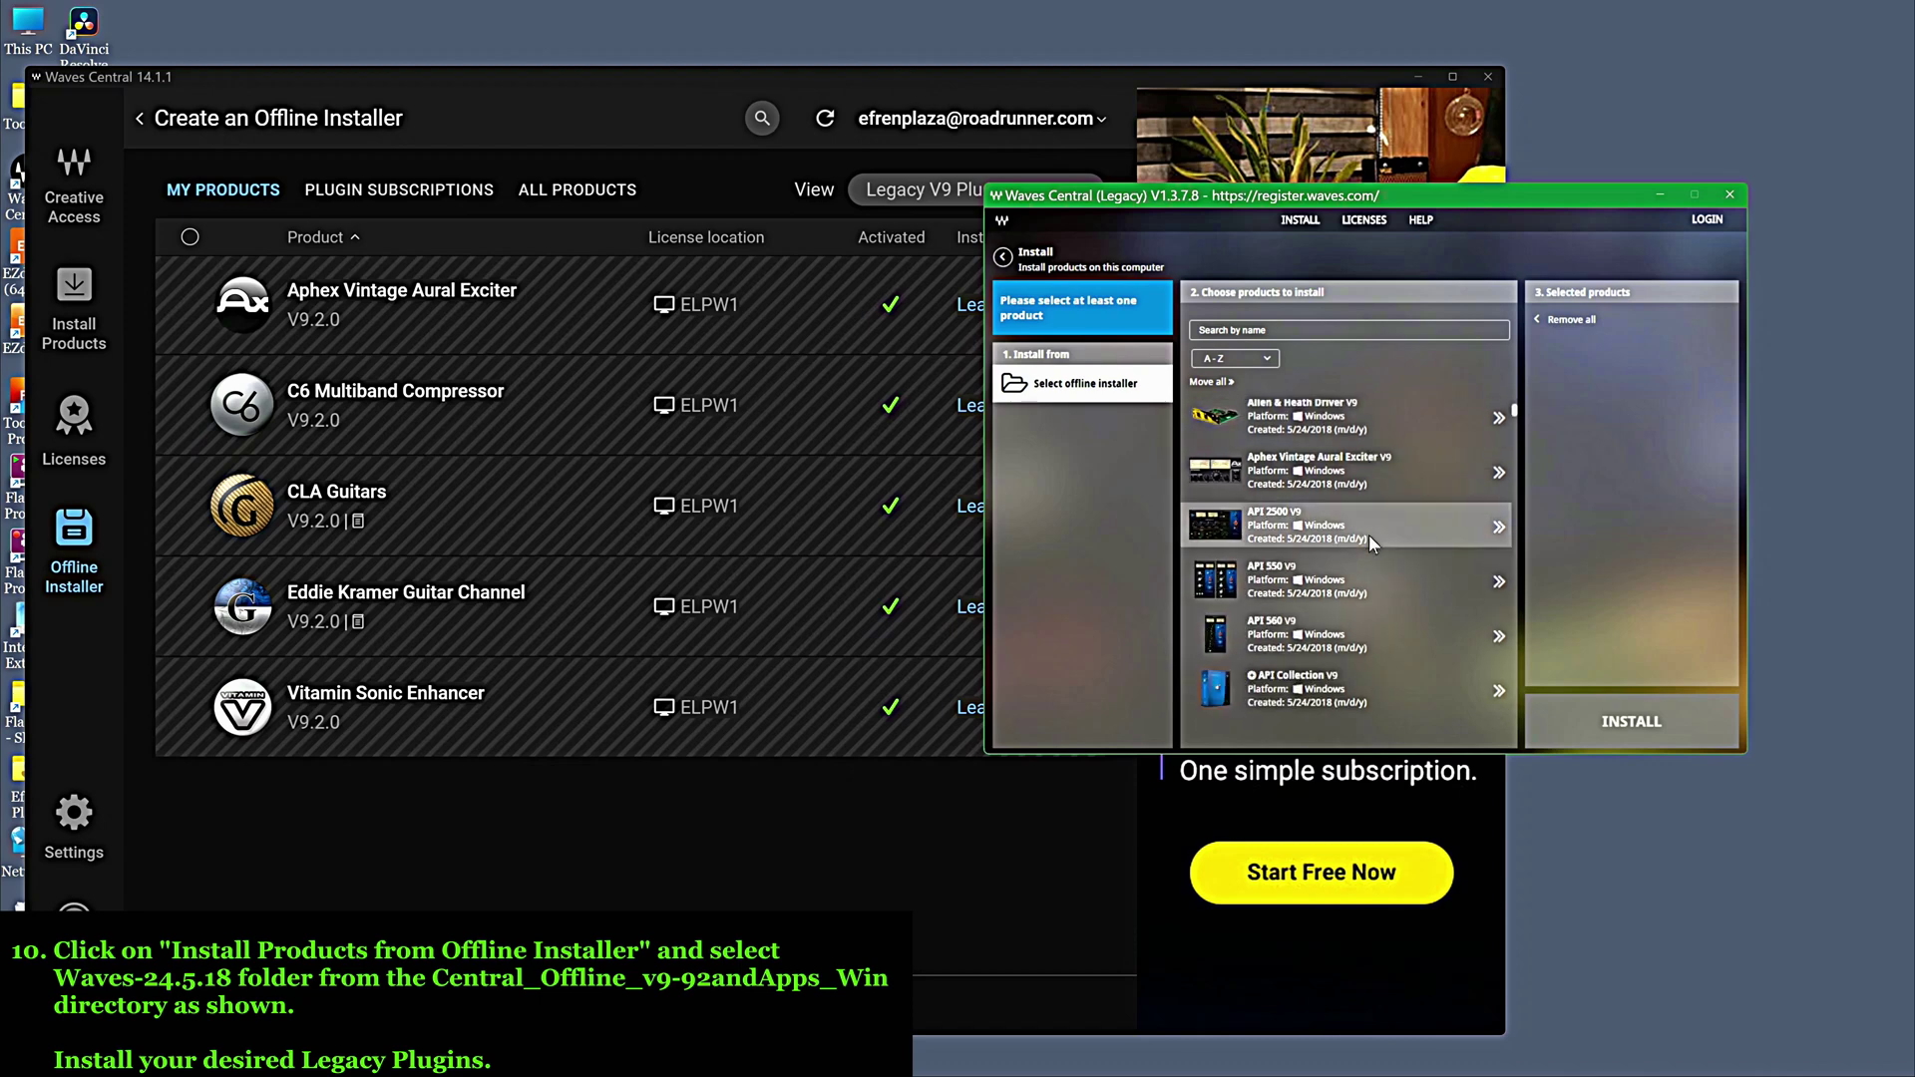
click(1324, 478)
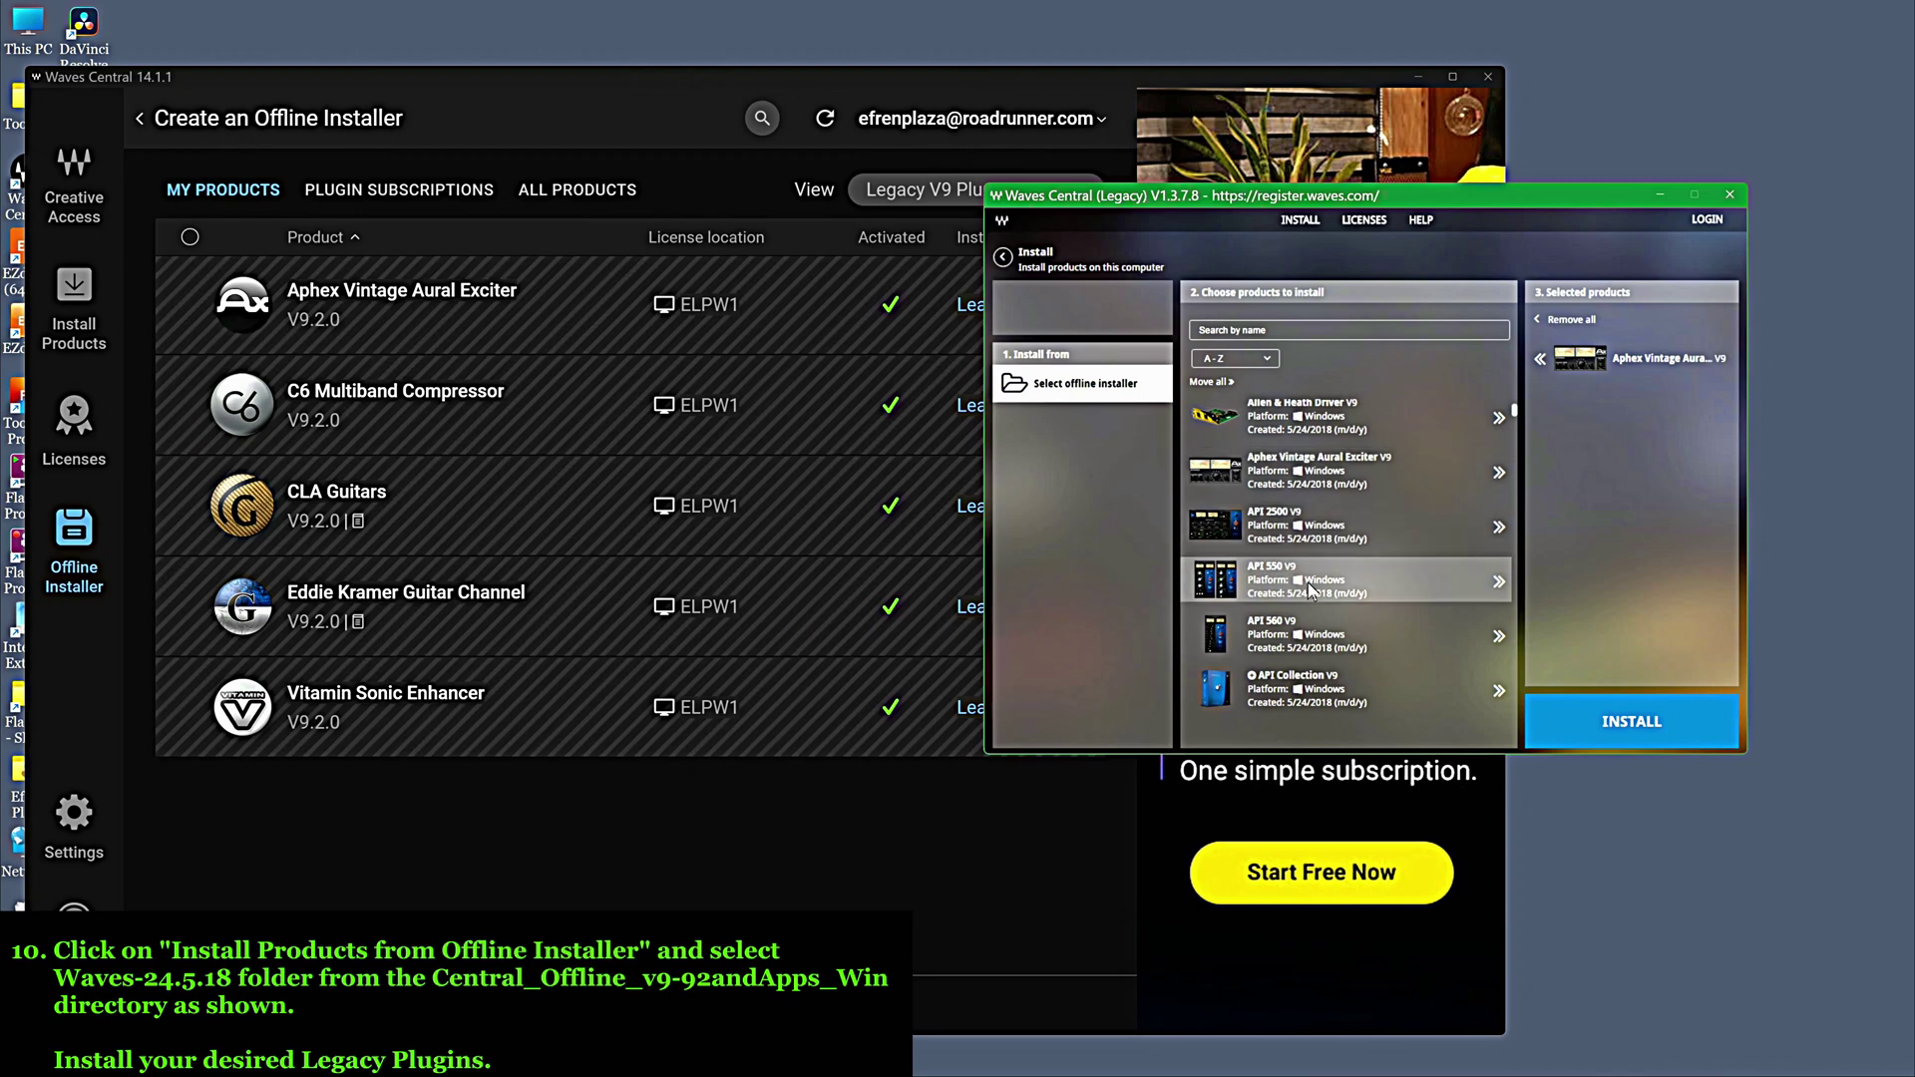
scroll(1310, 590, down, 1)
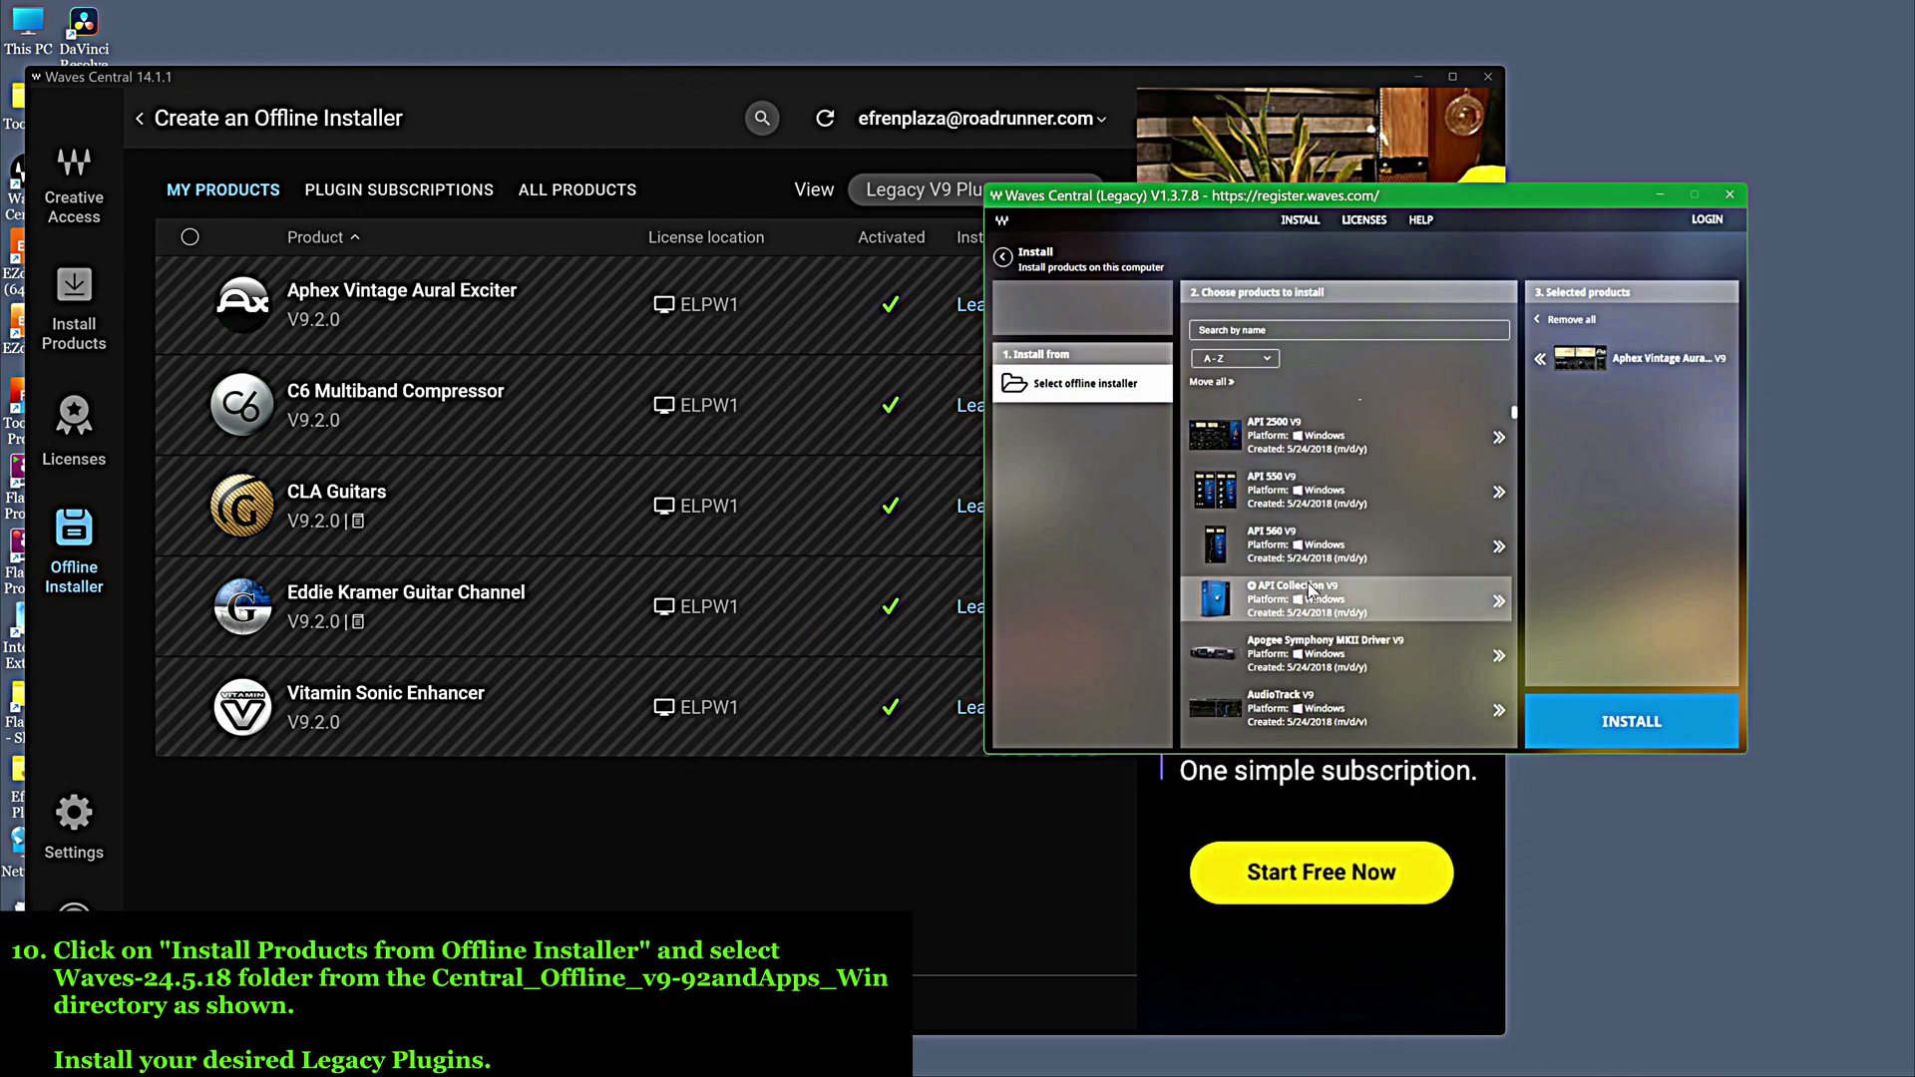
scroll(1310, 589, down, 8)
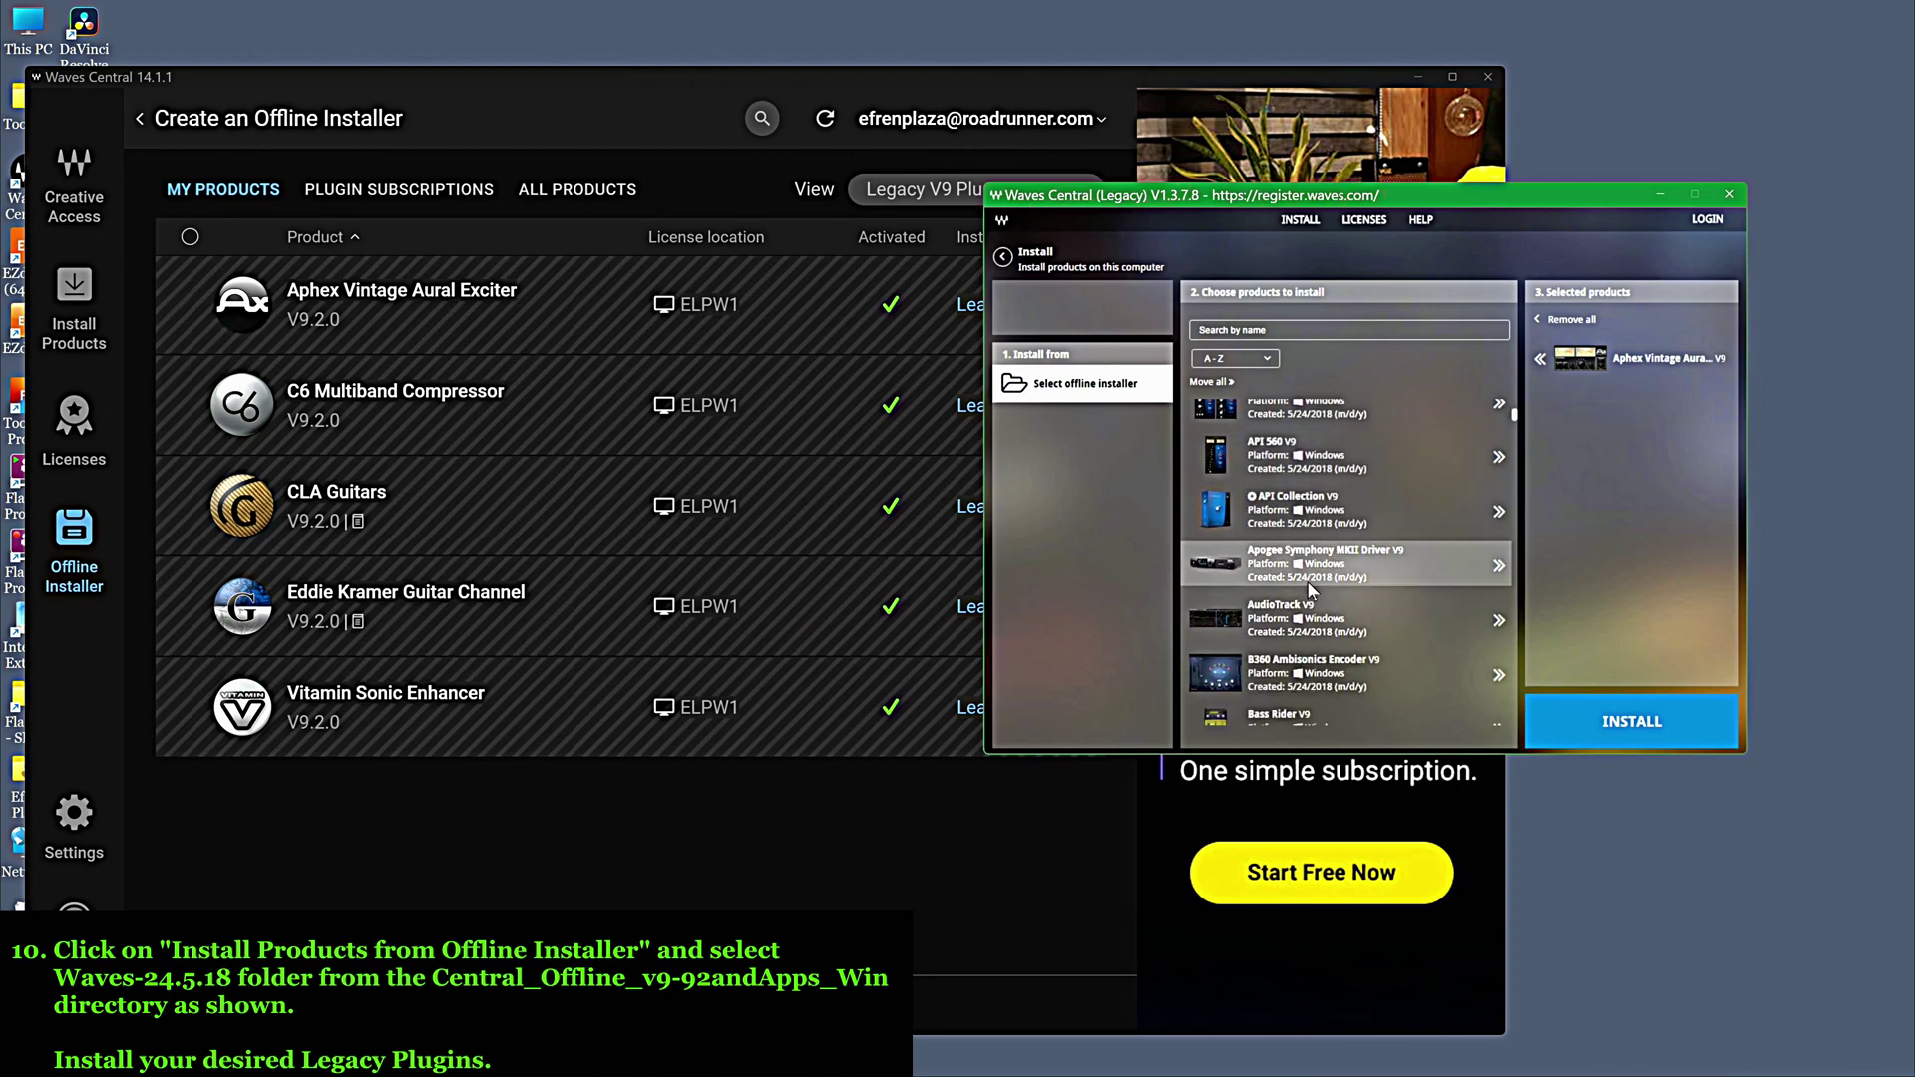
scroll(1309, 590, down, 1)
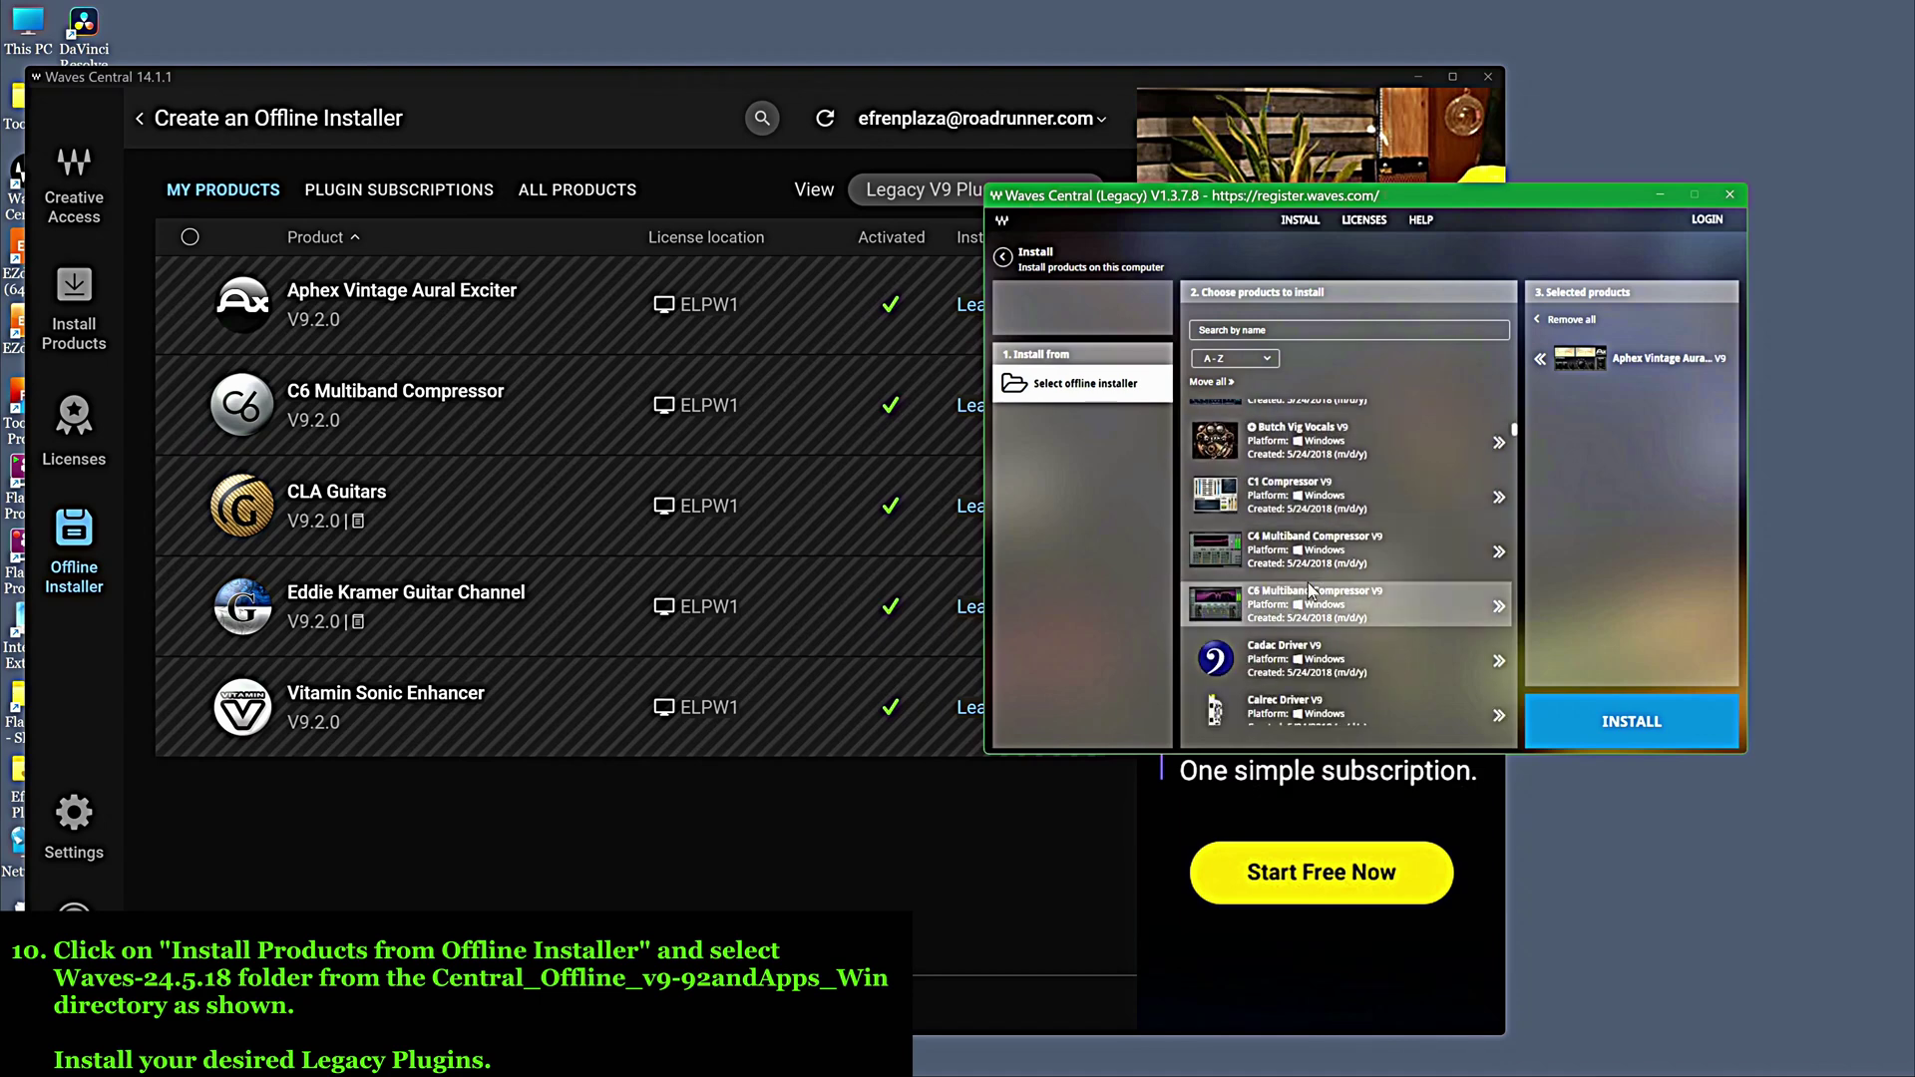
click(1309, 606)
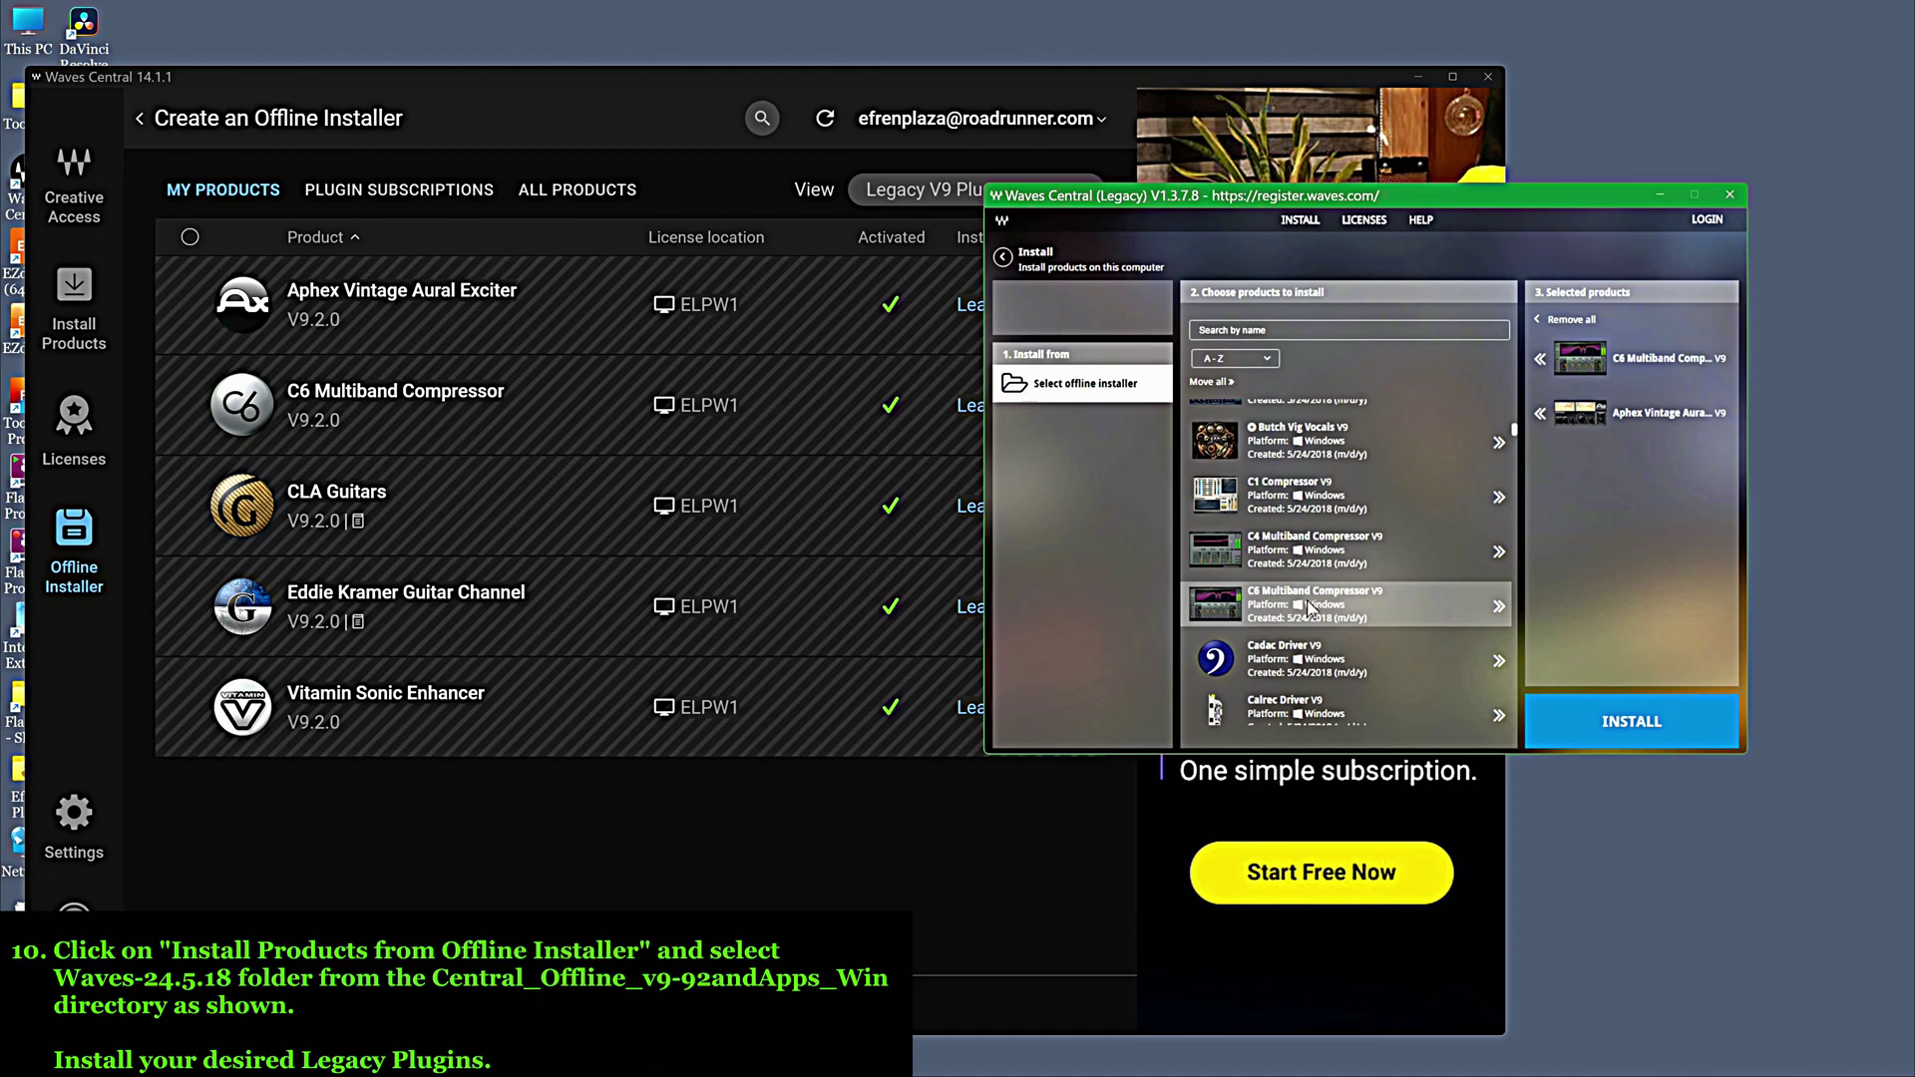
- Add CLA Guitars V9 to the products selected for installation
scroll(1309, 608, down, 2)
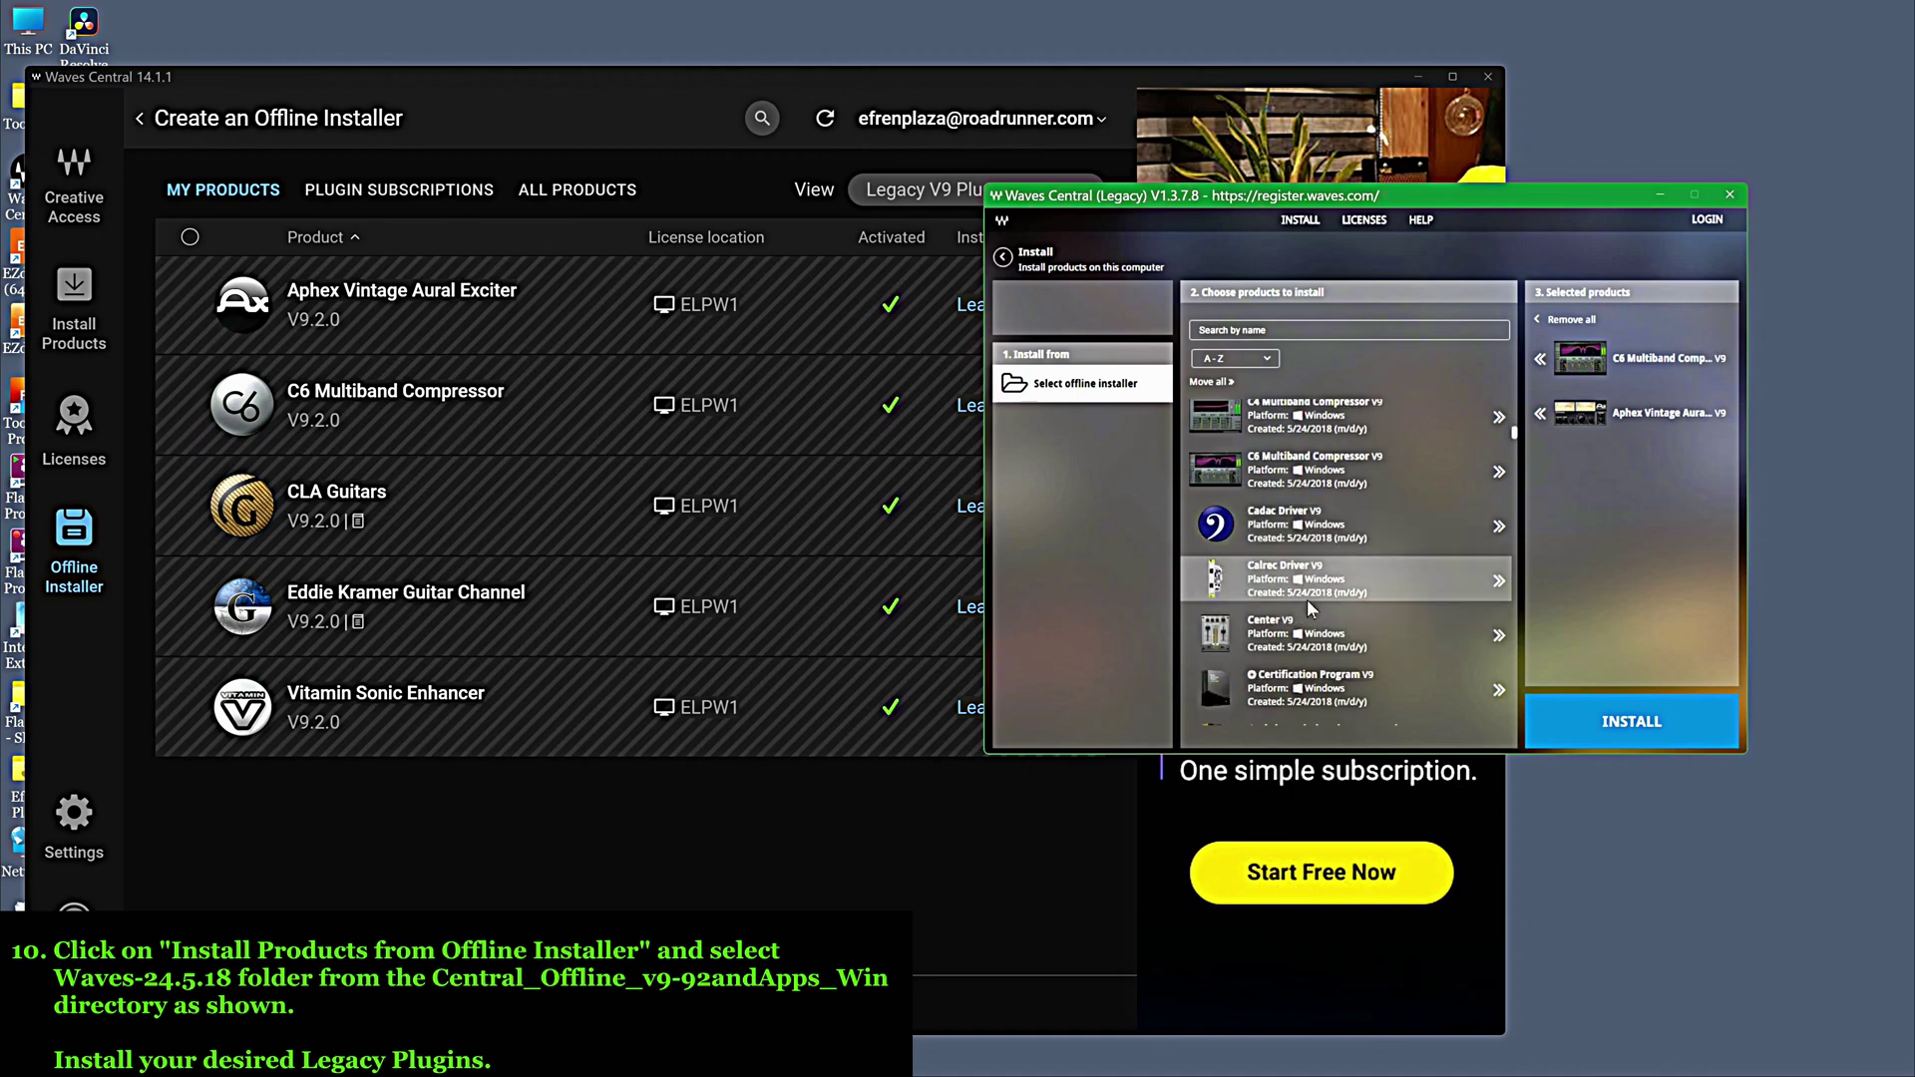
scroll(1309, 608, down, 3)
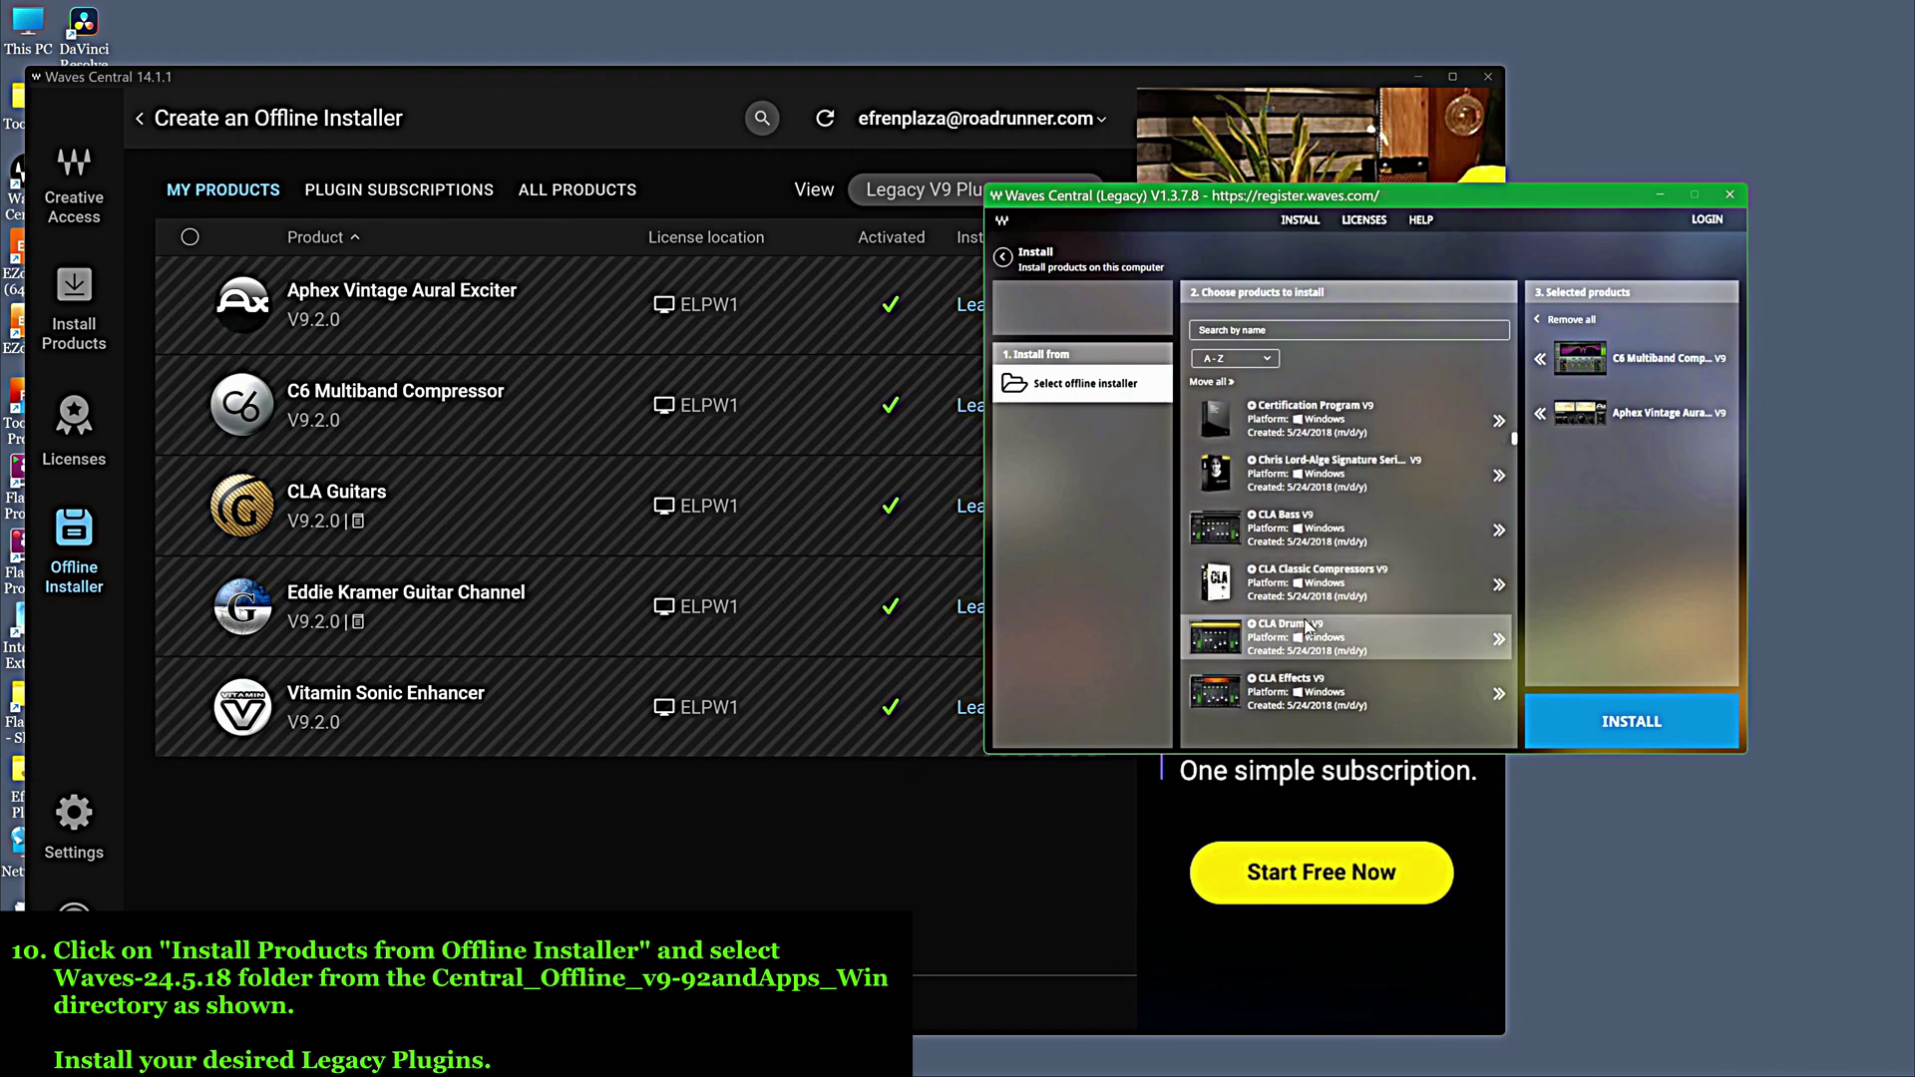
scroll(1307, 626, down, 1)
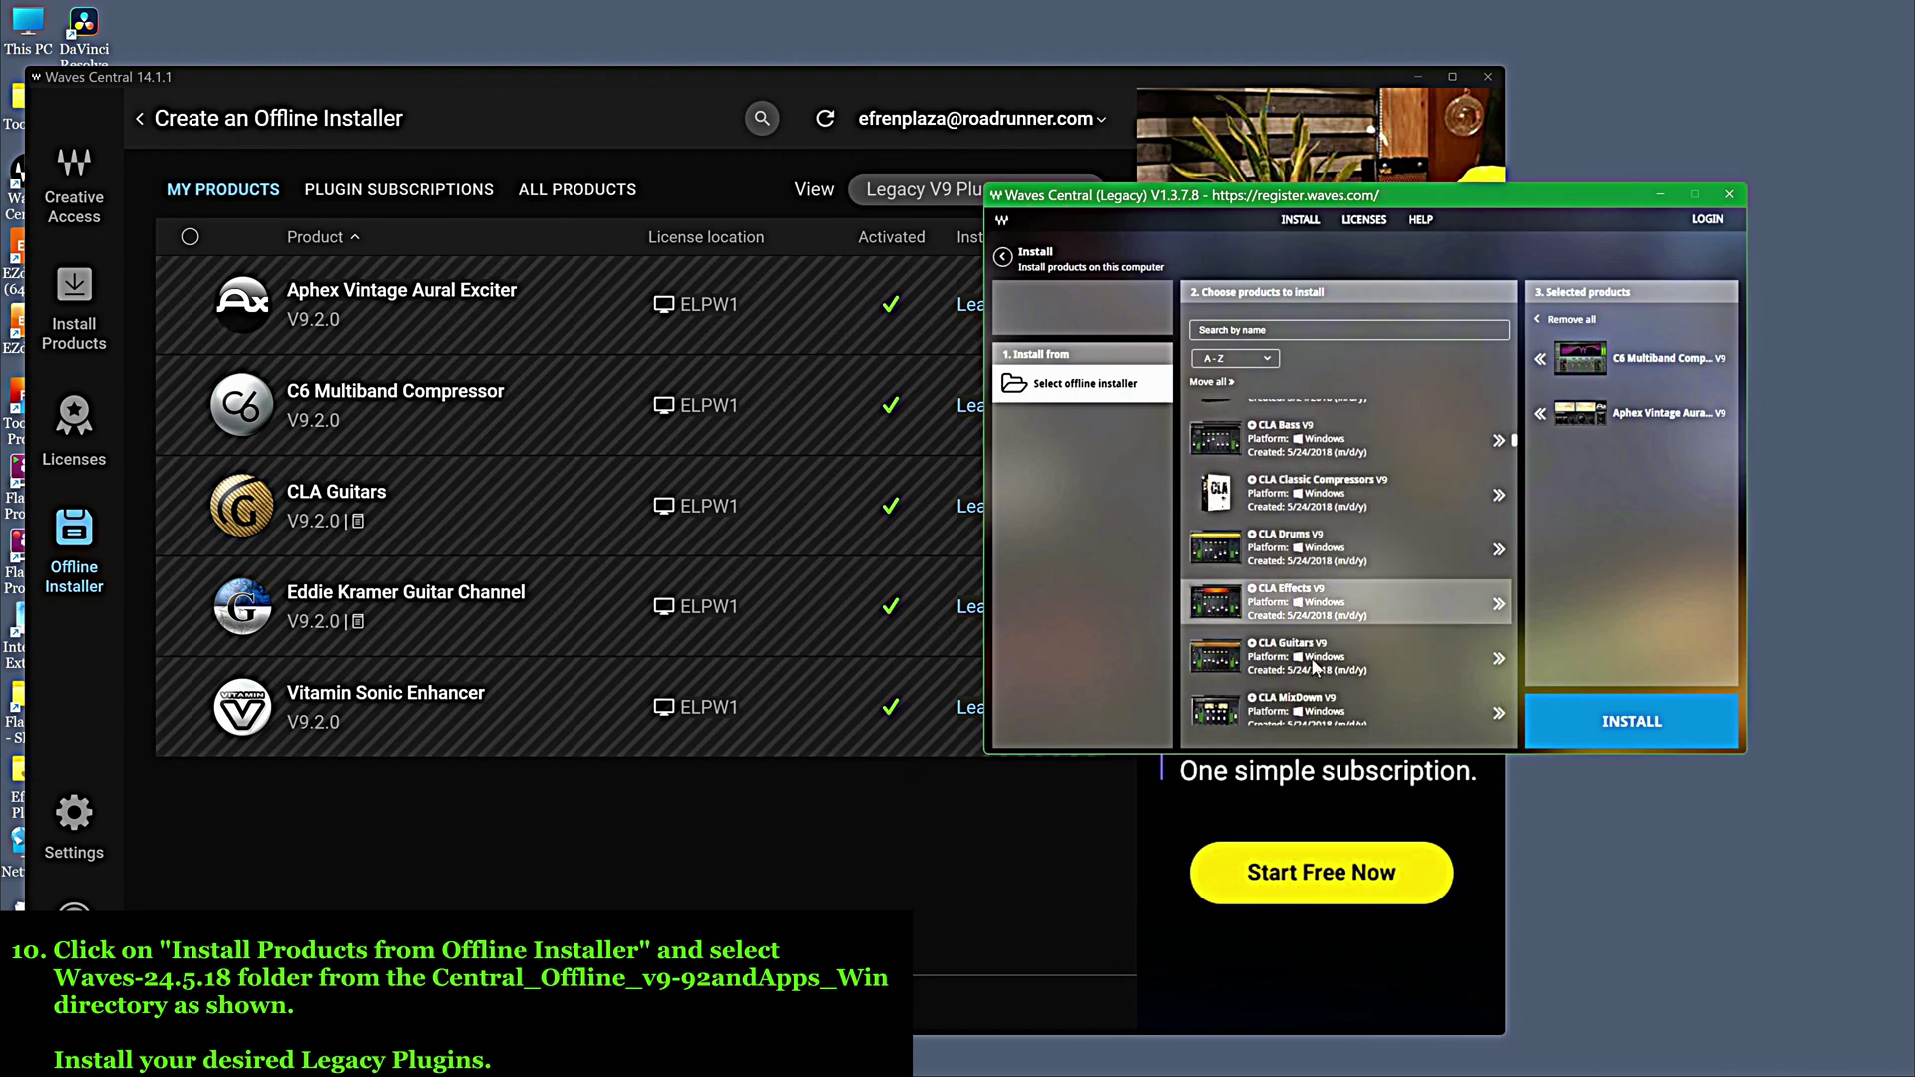
double_click(1302, 656)
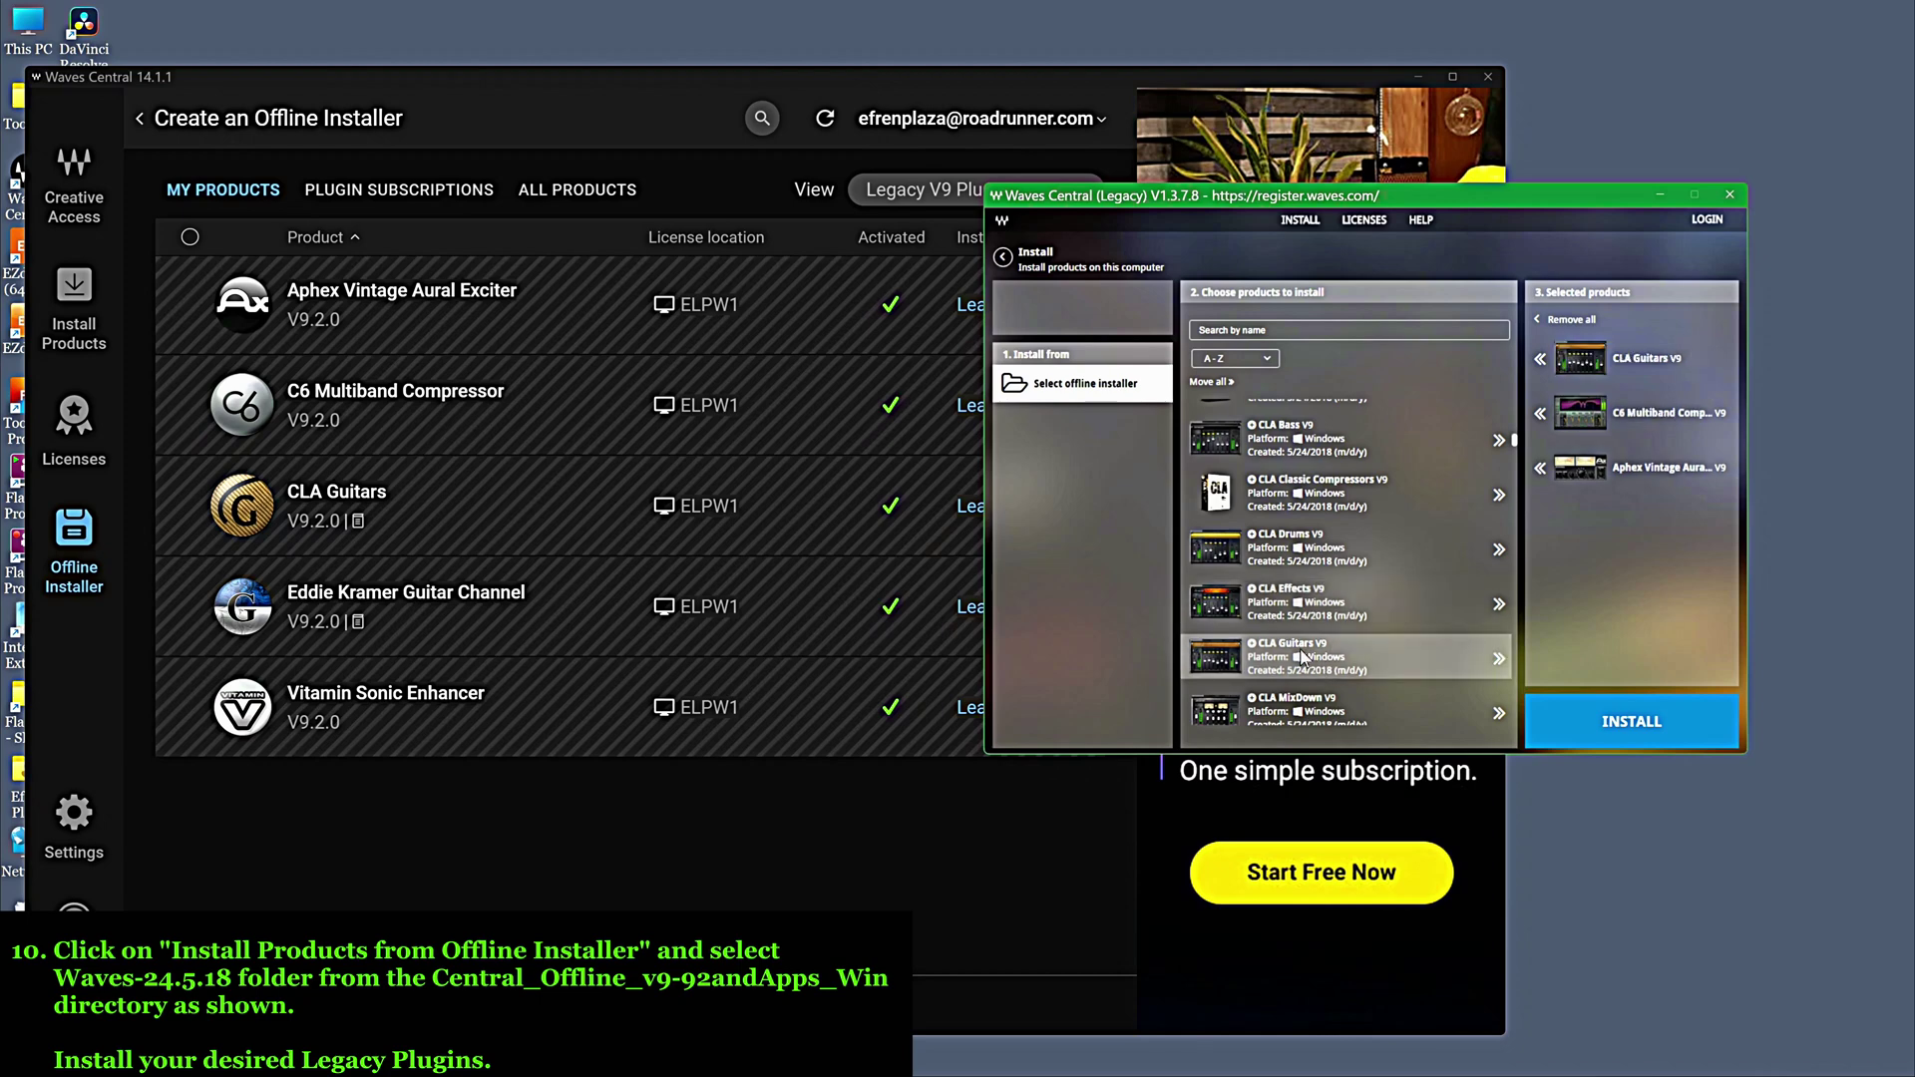
- Add Eddie Kramer Guitar Channel V9 to the products selected for installation
scroll(1301, 656, down, 1)
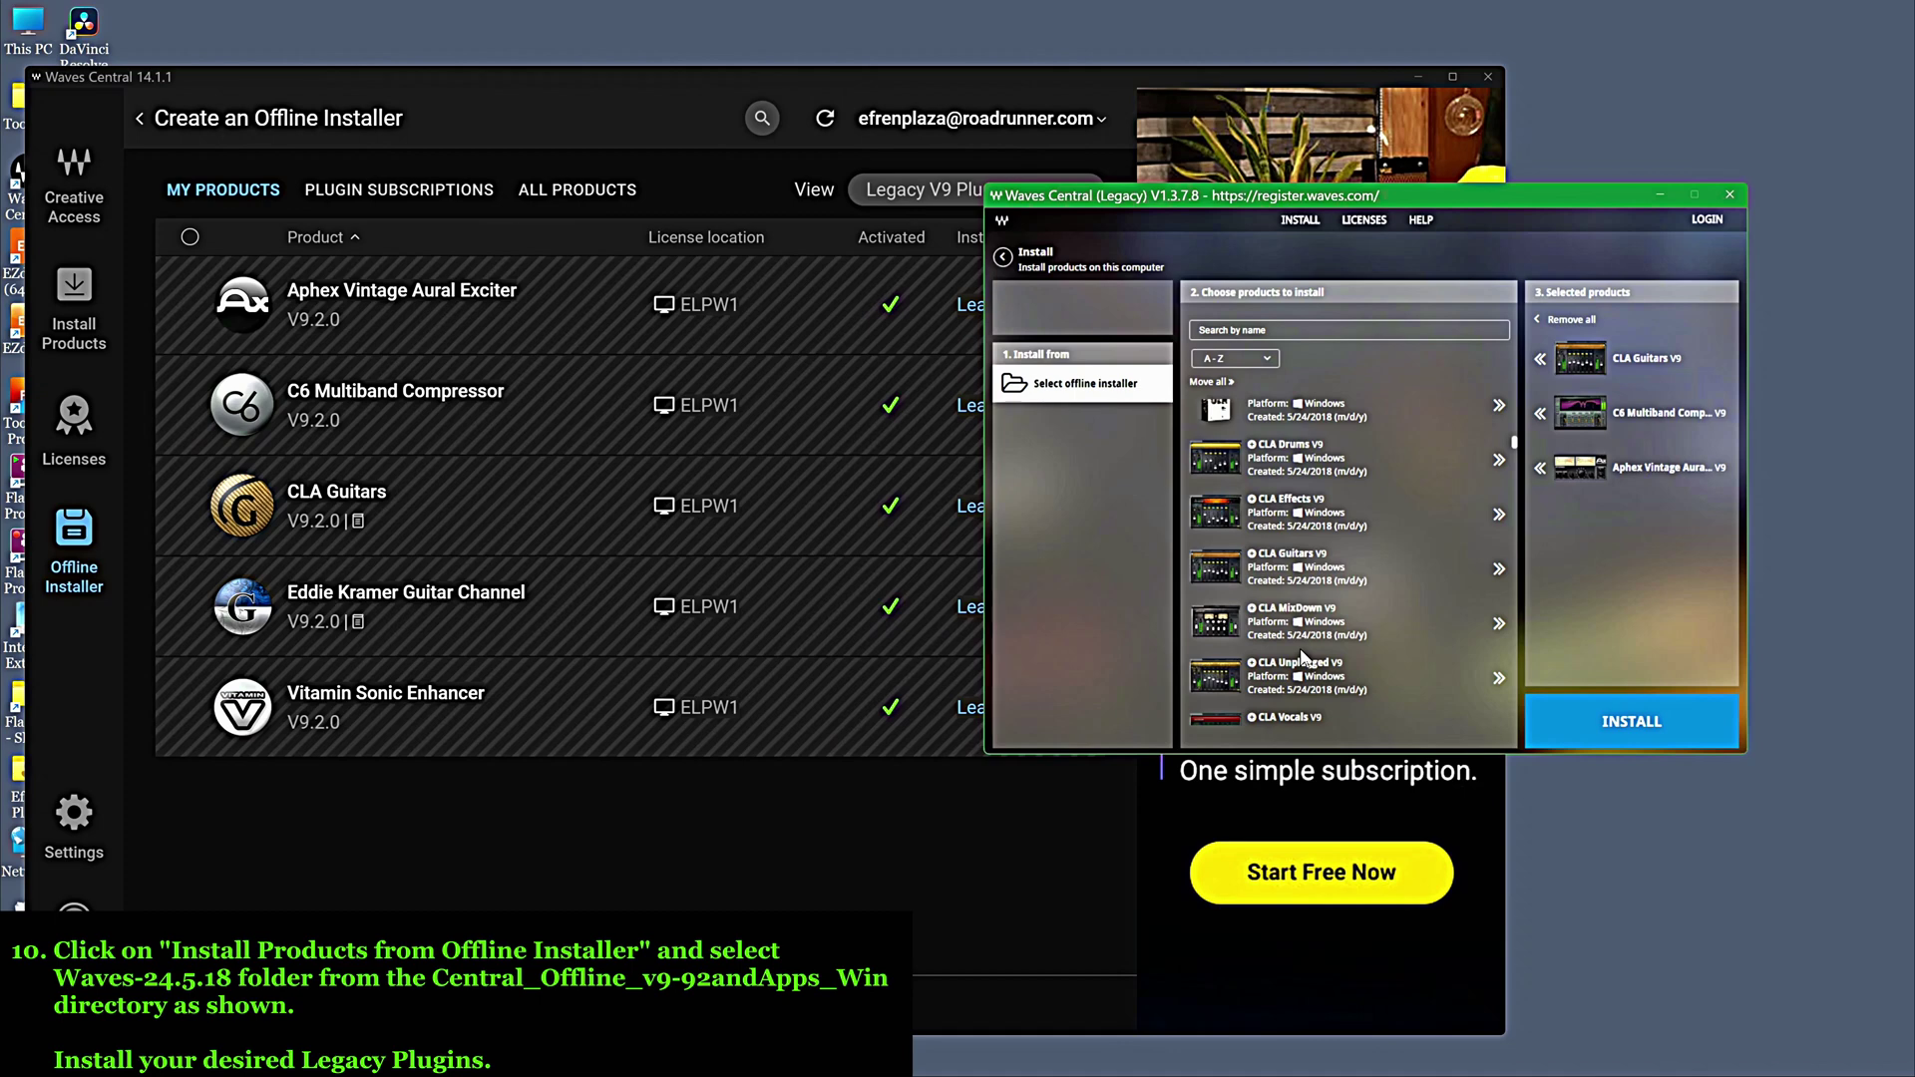
scroll(1302, 657, down, 5)
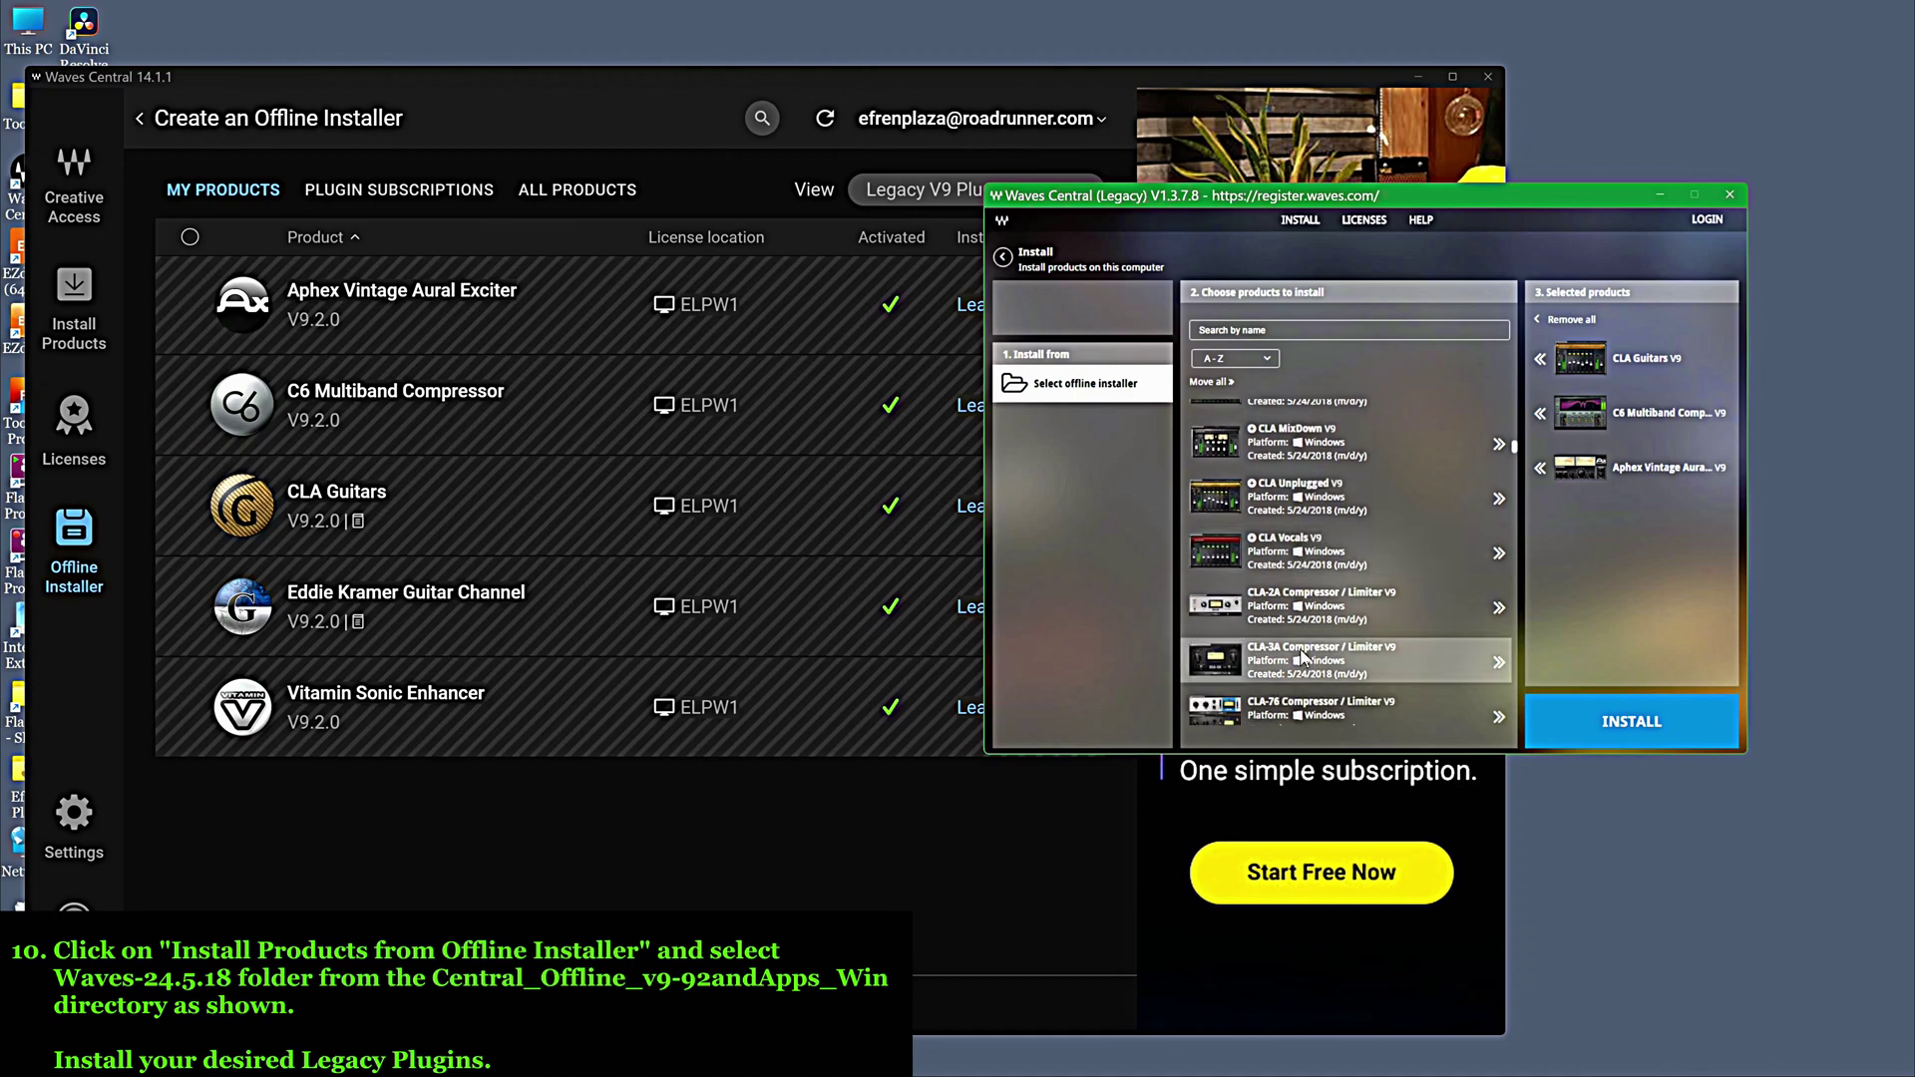
scroll(1301, 656, down, 4)
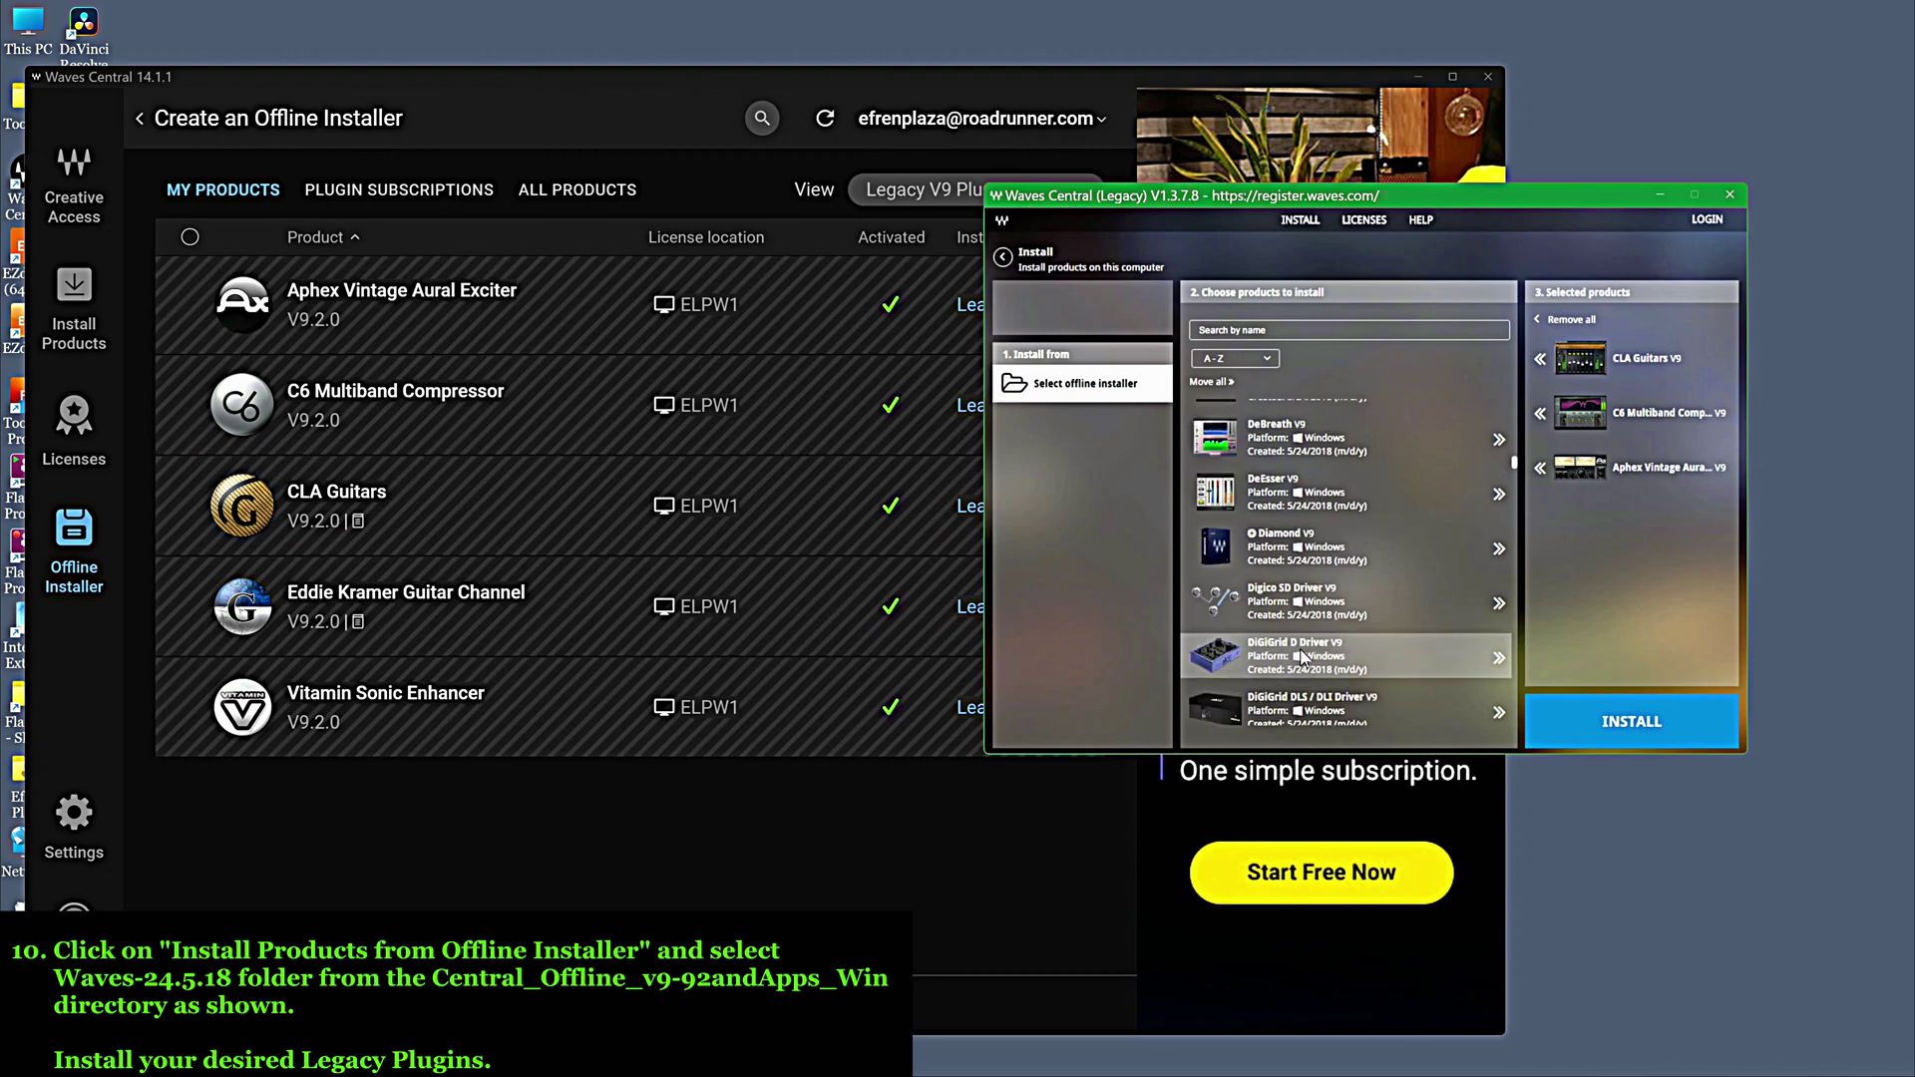
scroll(1302, 657, down, 4)
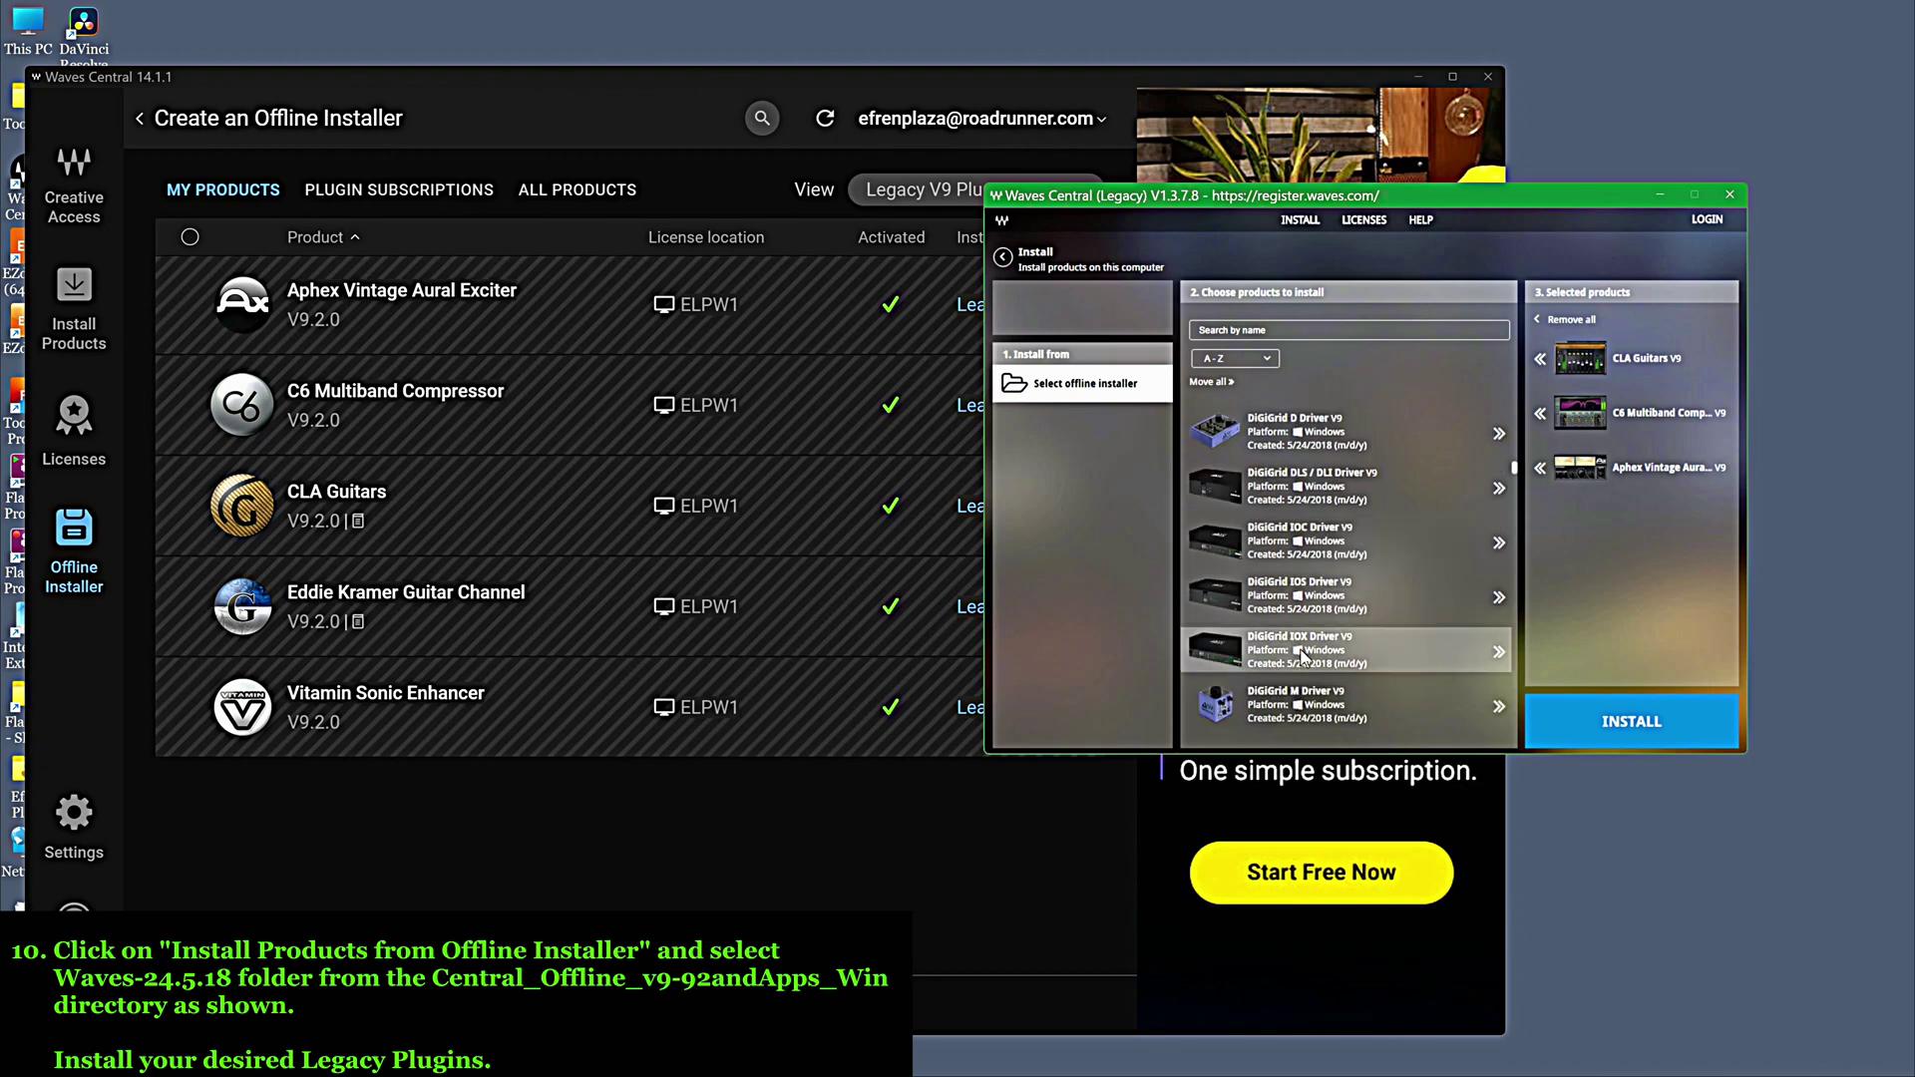
scroll(1301, 656, down, 4)
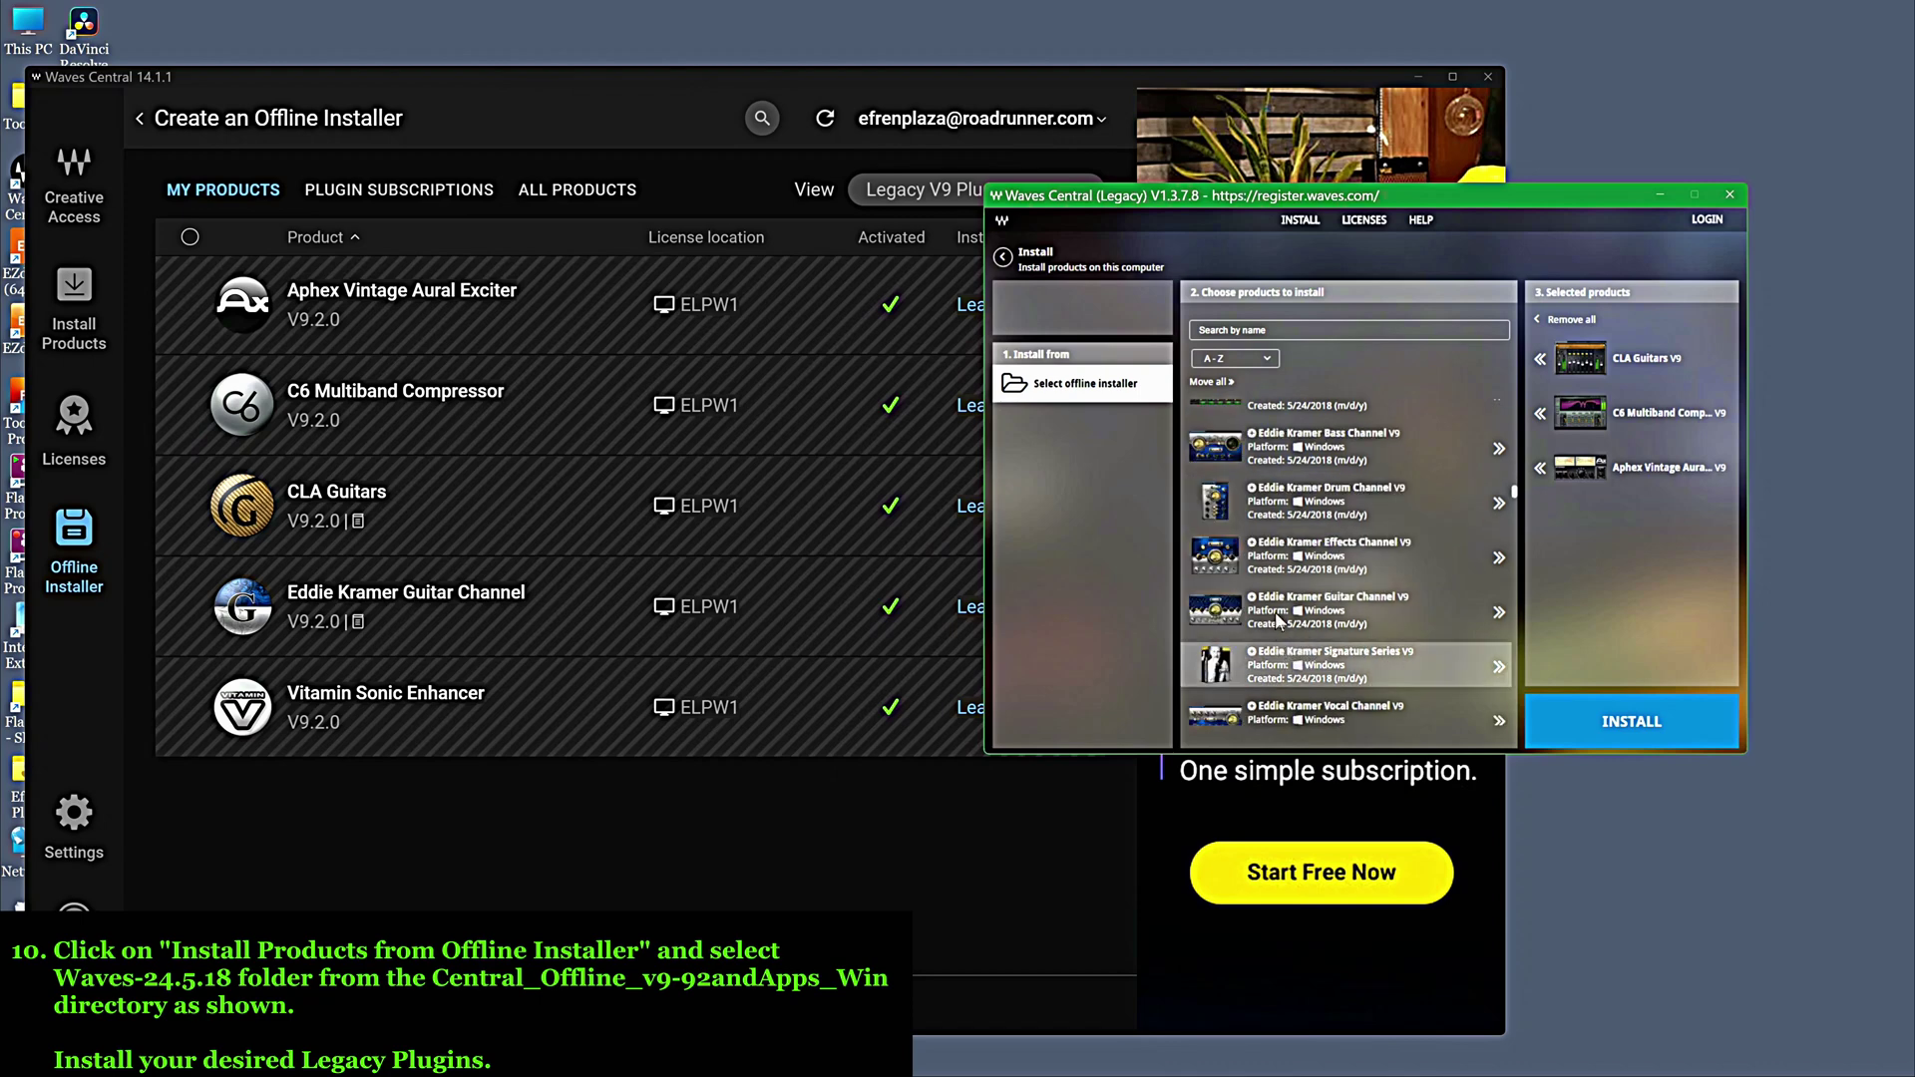
click(1277, 618)
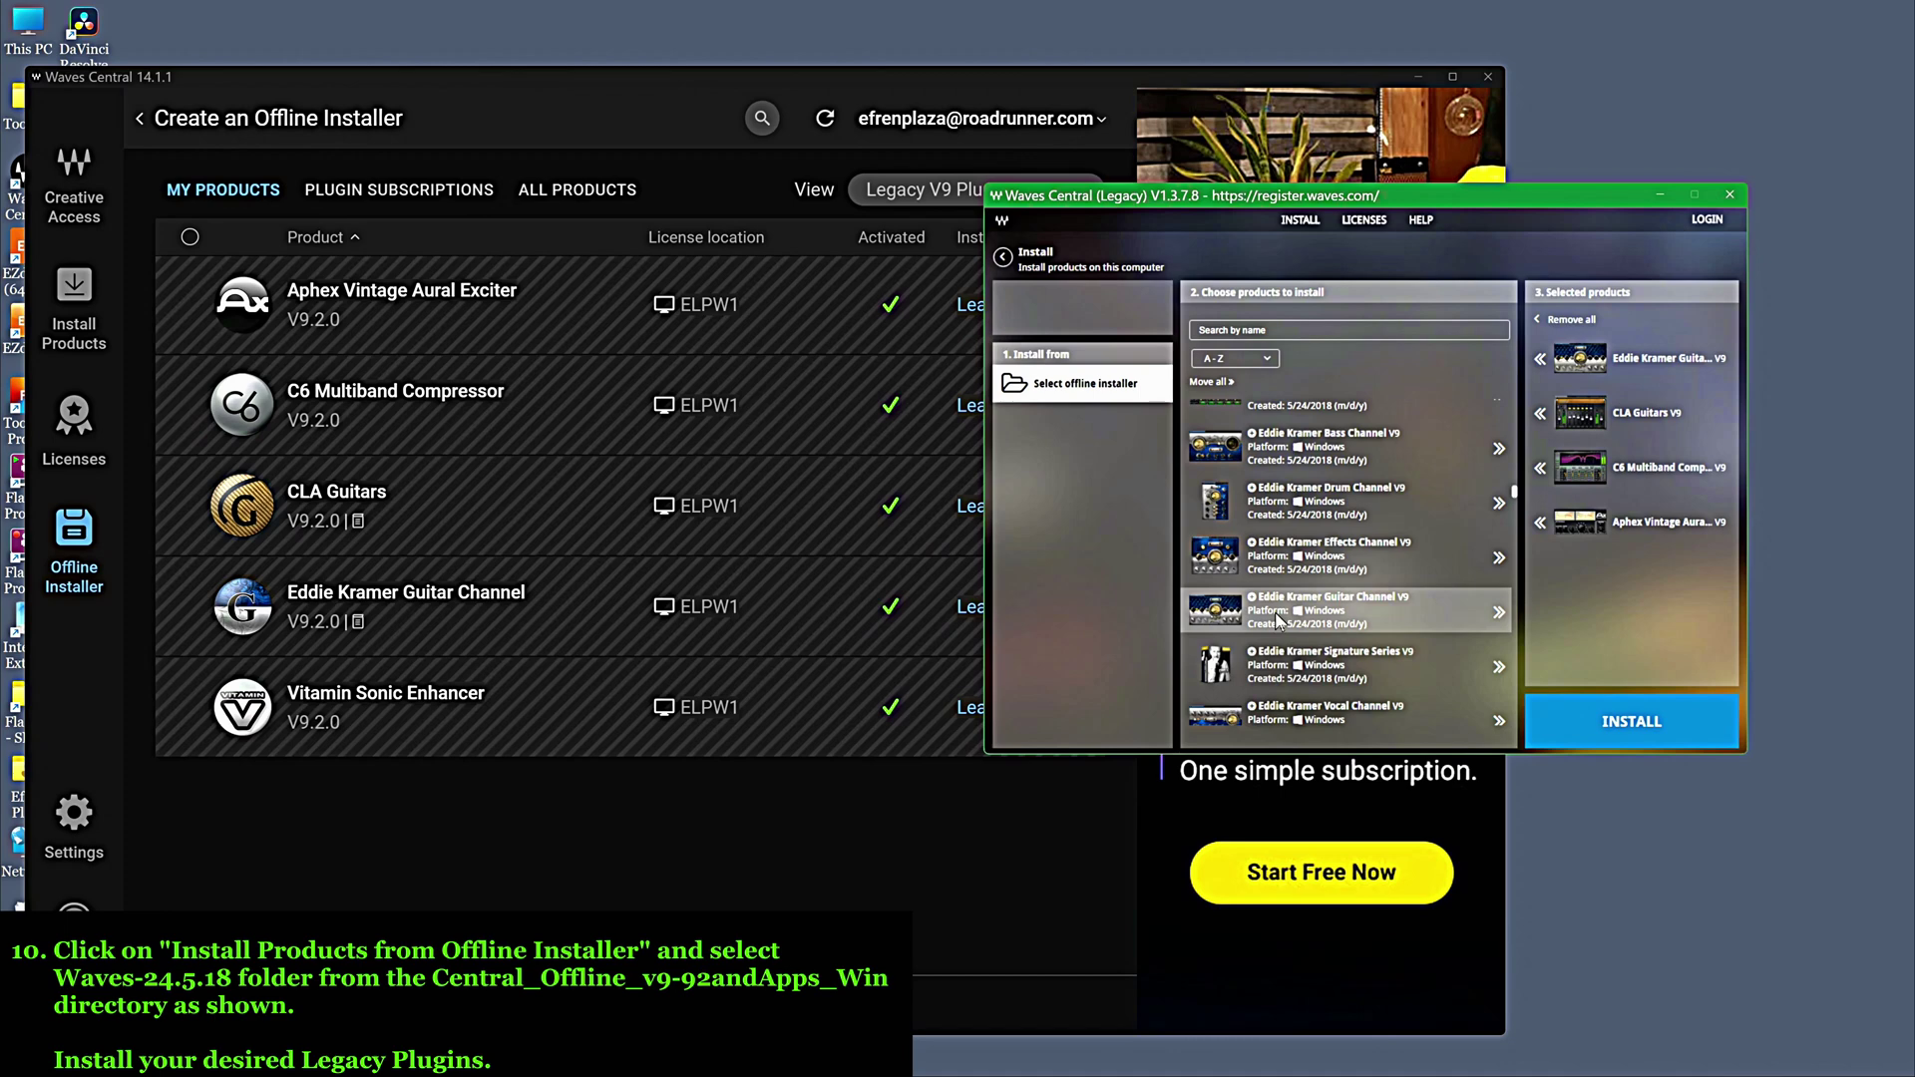
- Add Vitamin Sonic Enhancer V9 to the products selected for installation
scroll(1286, 609, down, 5)
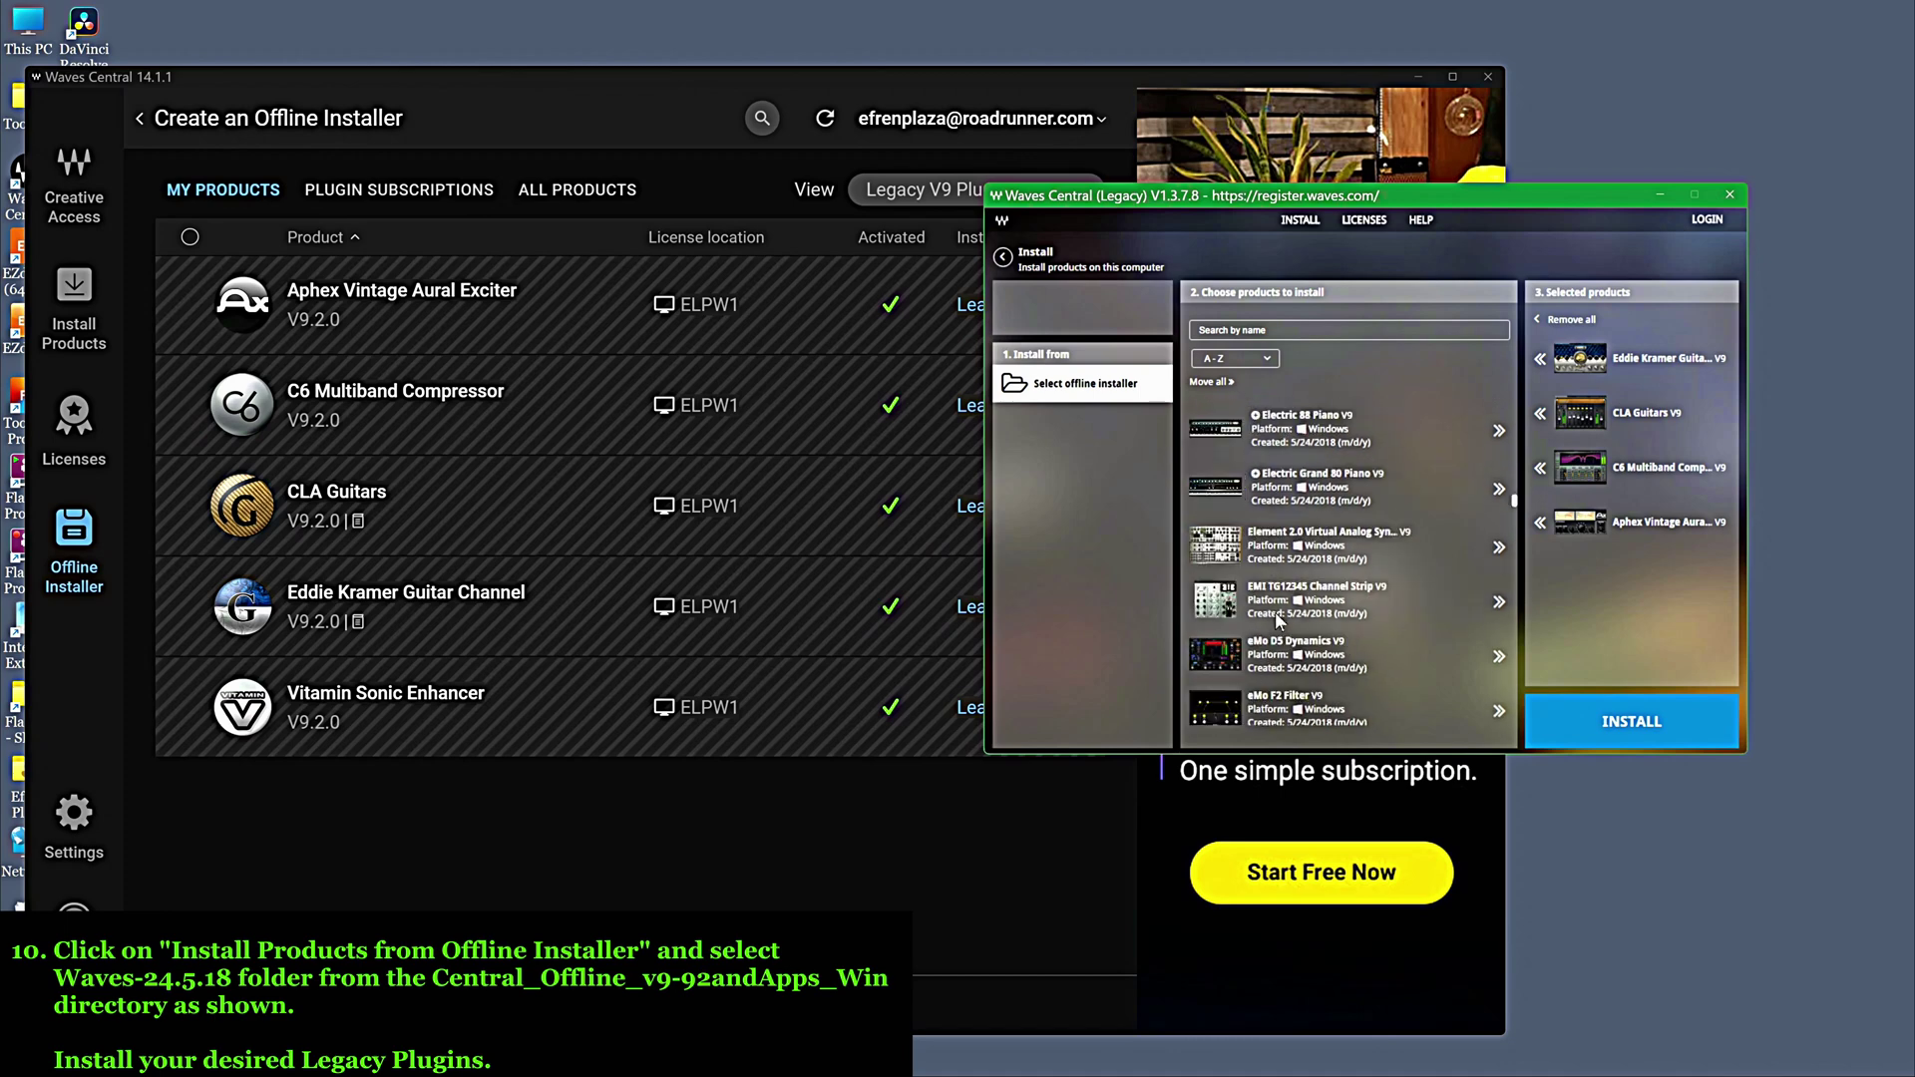
click(1515, 525)
click(1537, 361)
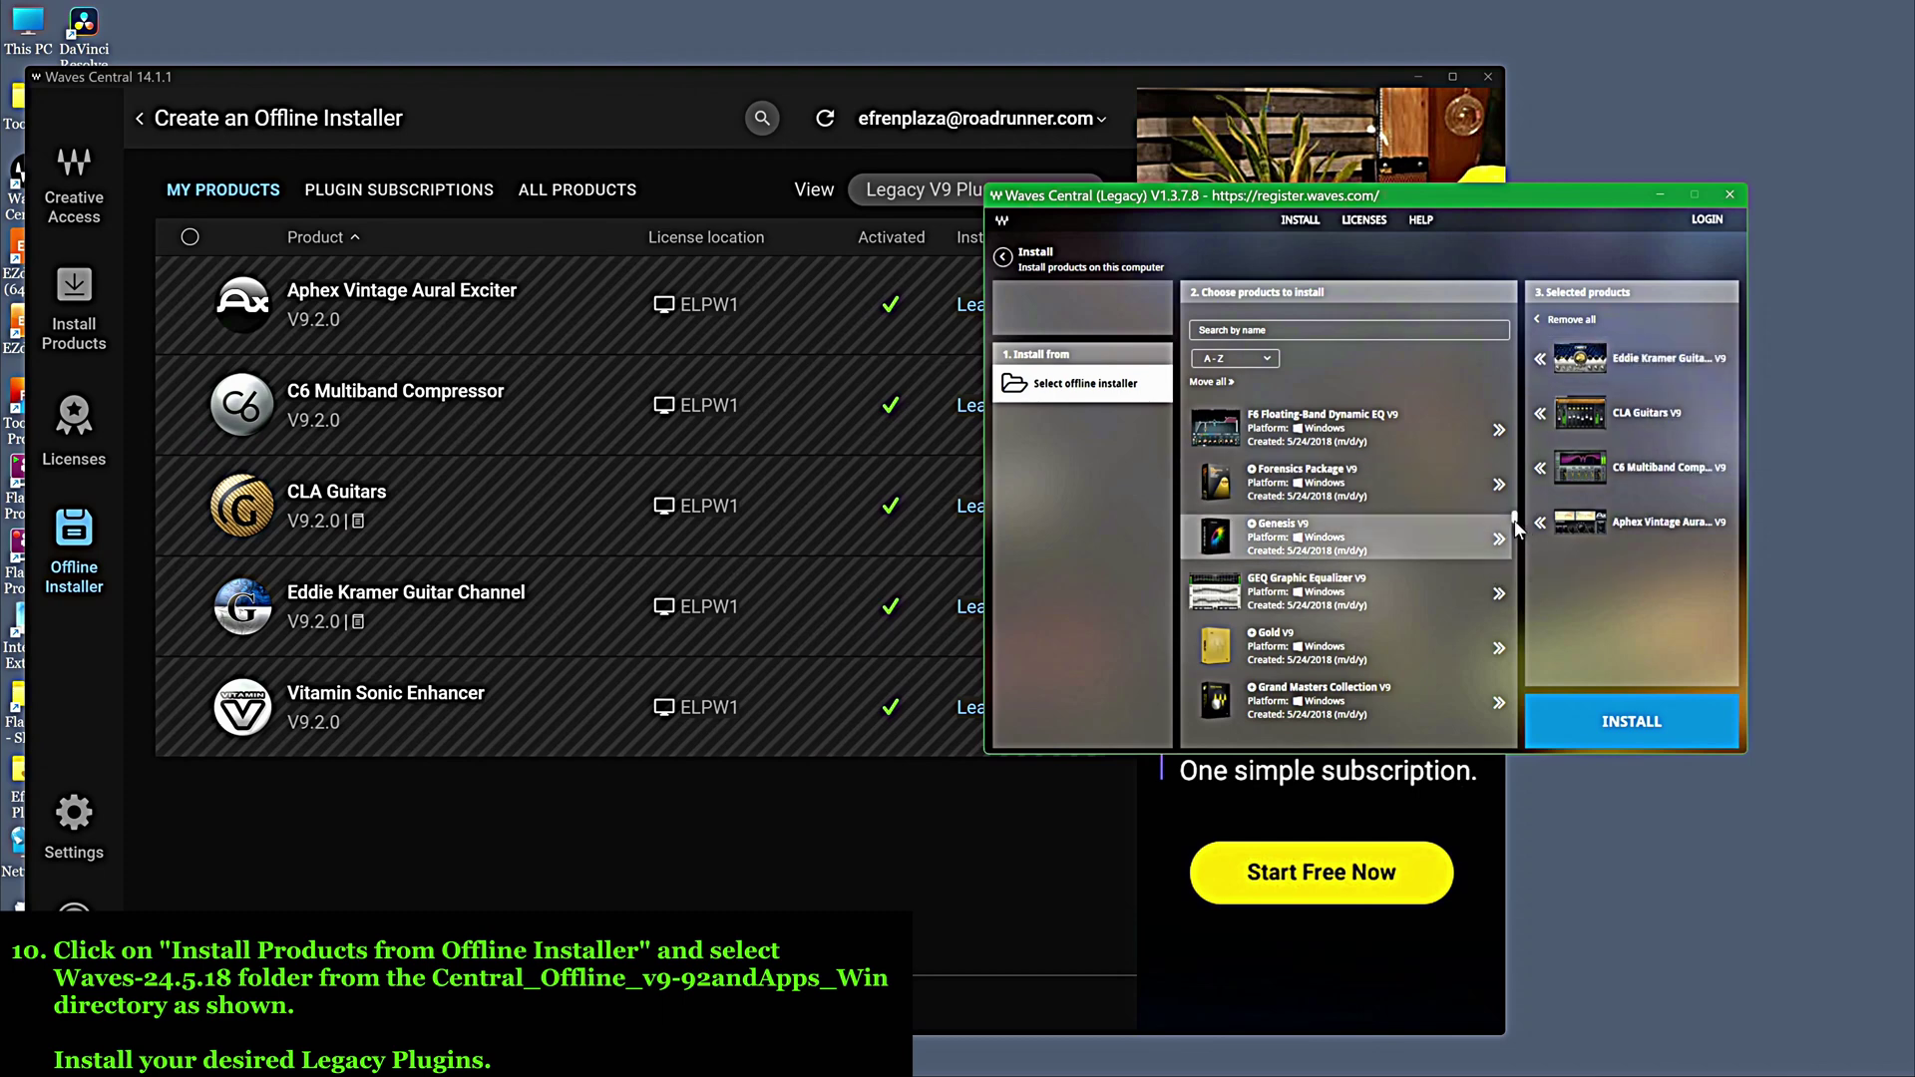
drag(1514, 518, 1518, 692)
scroll(1366, 710, down, 5)
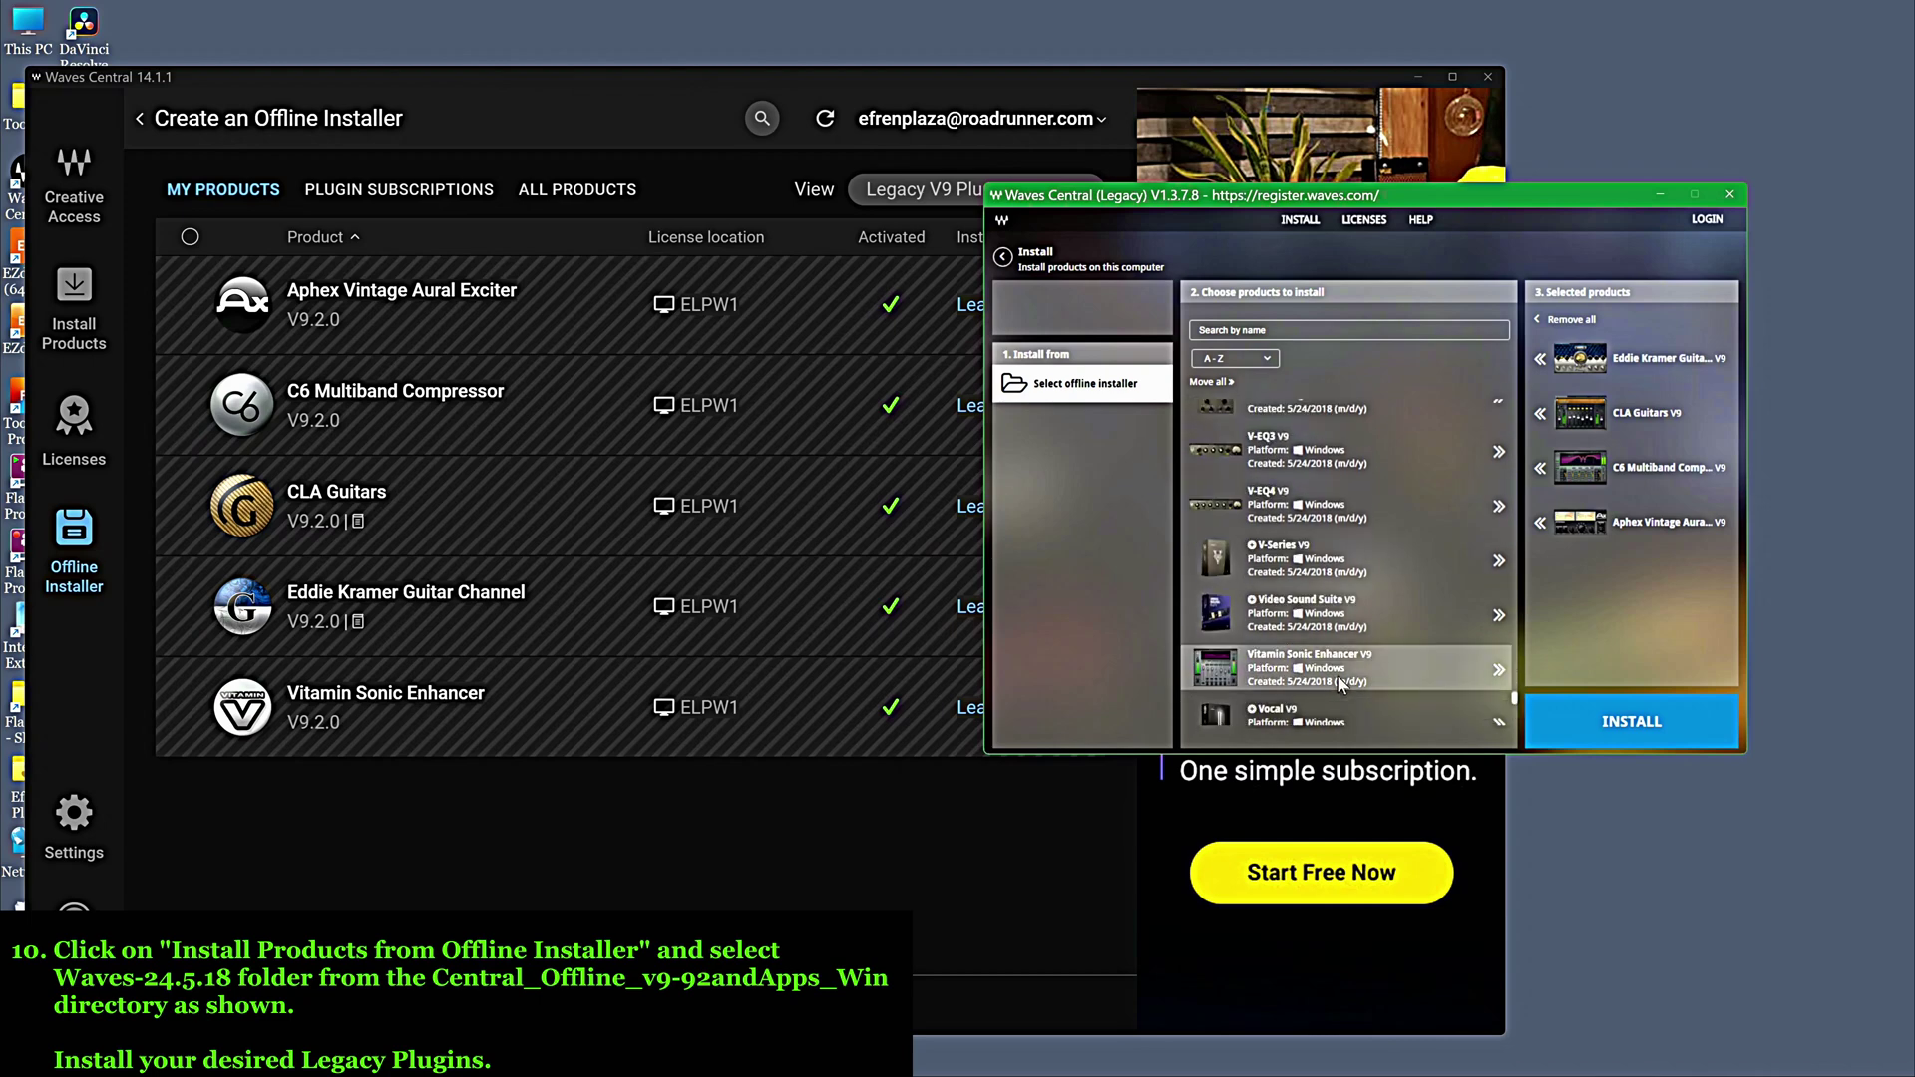
double_click(1341, 684)
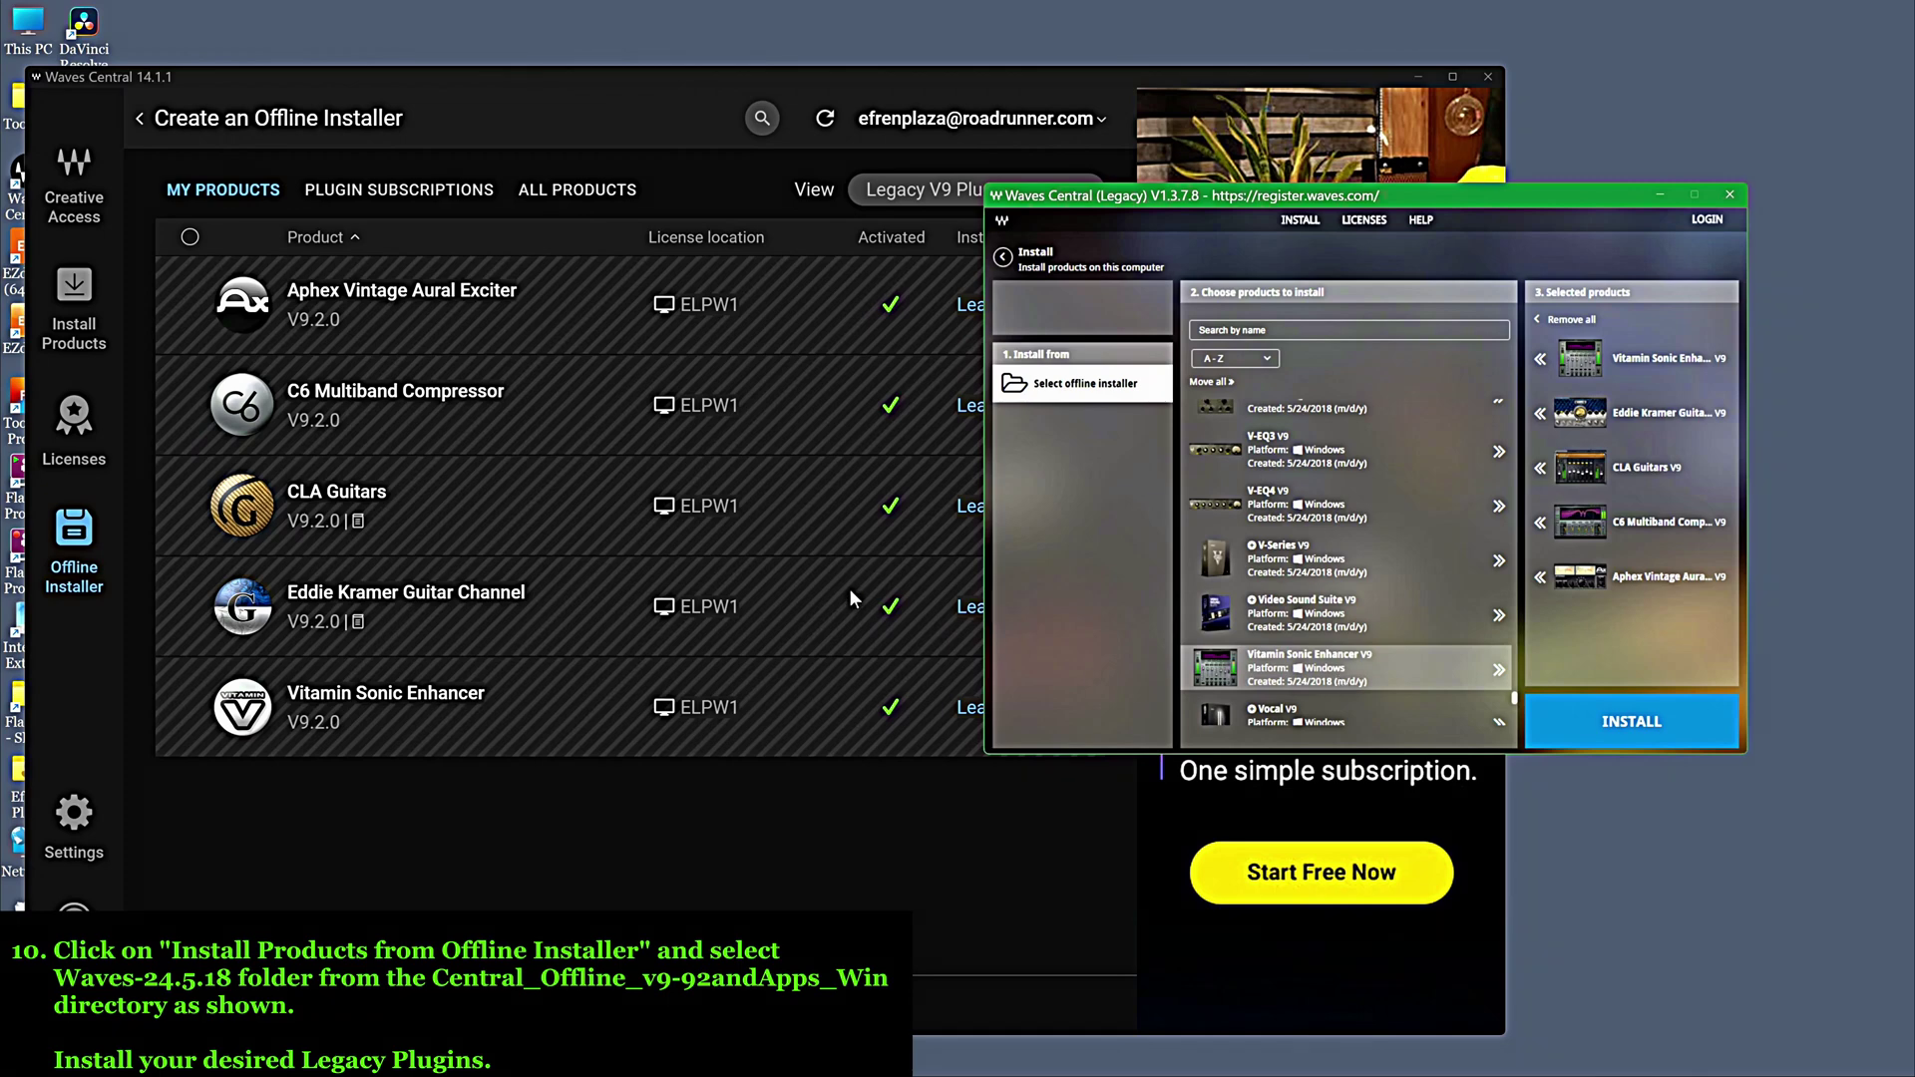
- Minimize the Waves Central 14.1.1 window, install the five selected V9 plugins in Waves Central (Legacy), and acknowledge completion
click(878, 568)
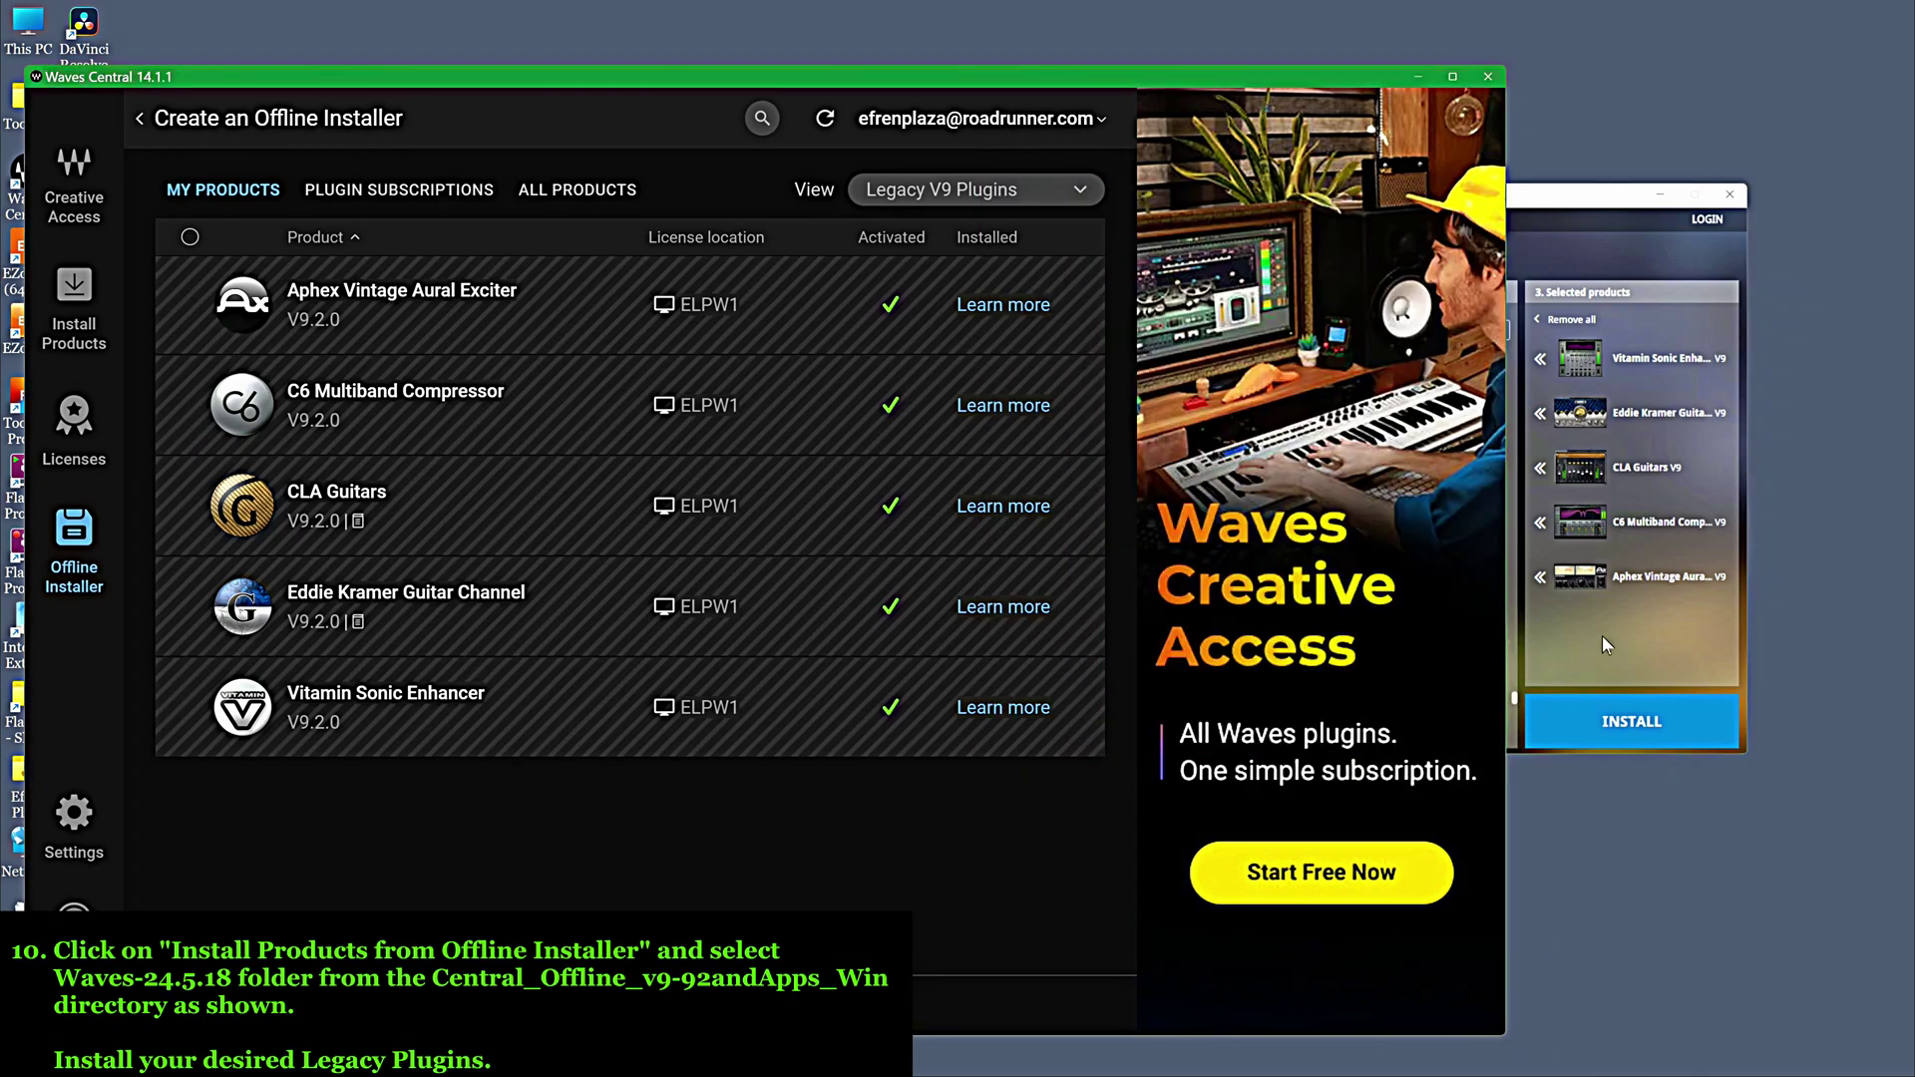
click(1623, 724)
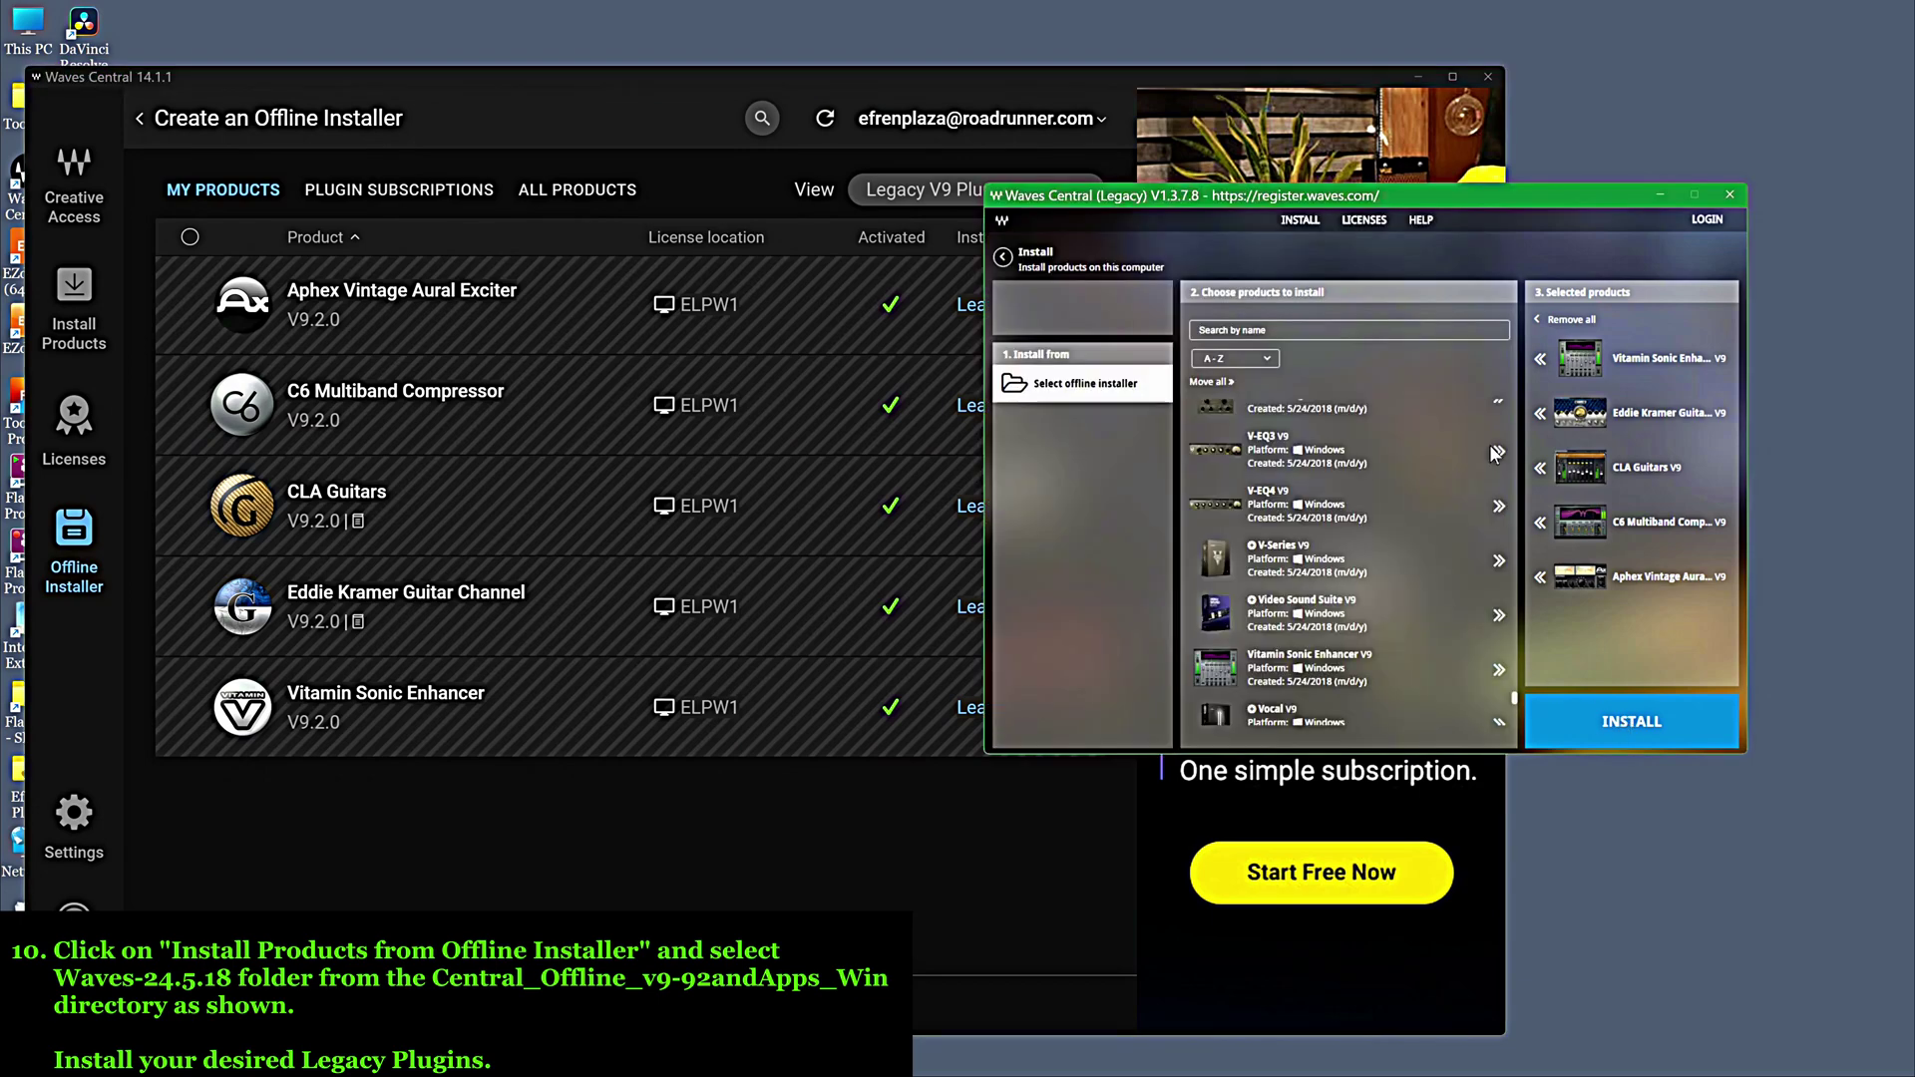
click(1418, 77)
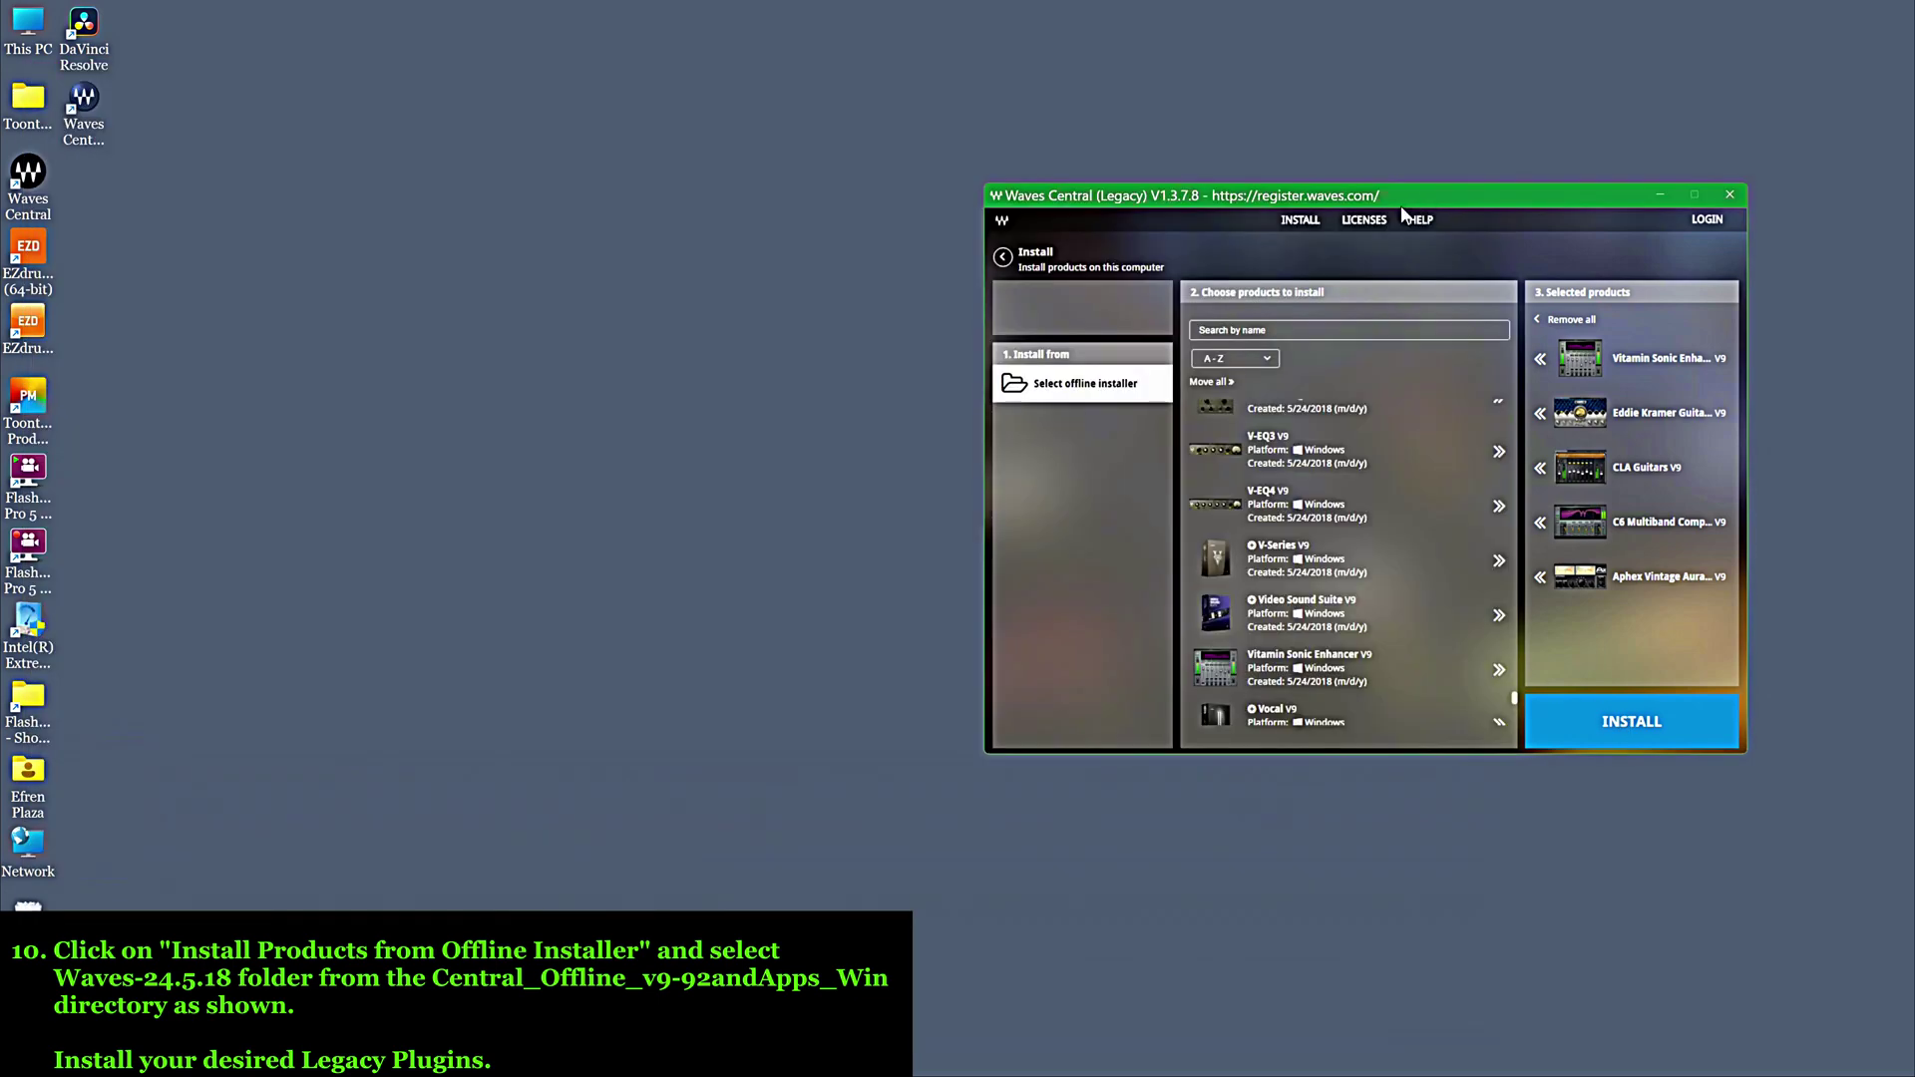
drag(1296, 195, 834, 201)
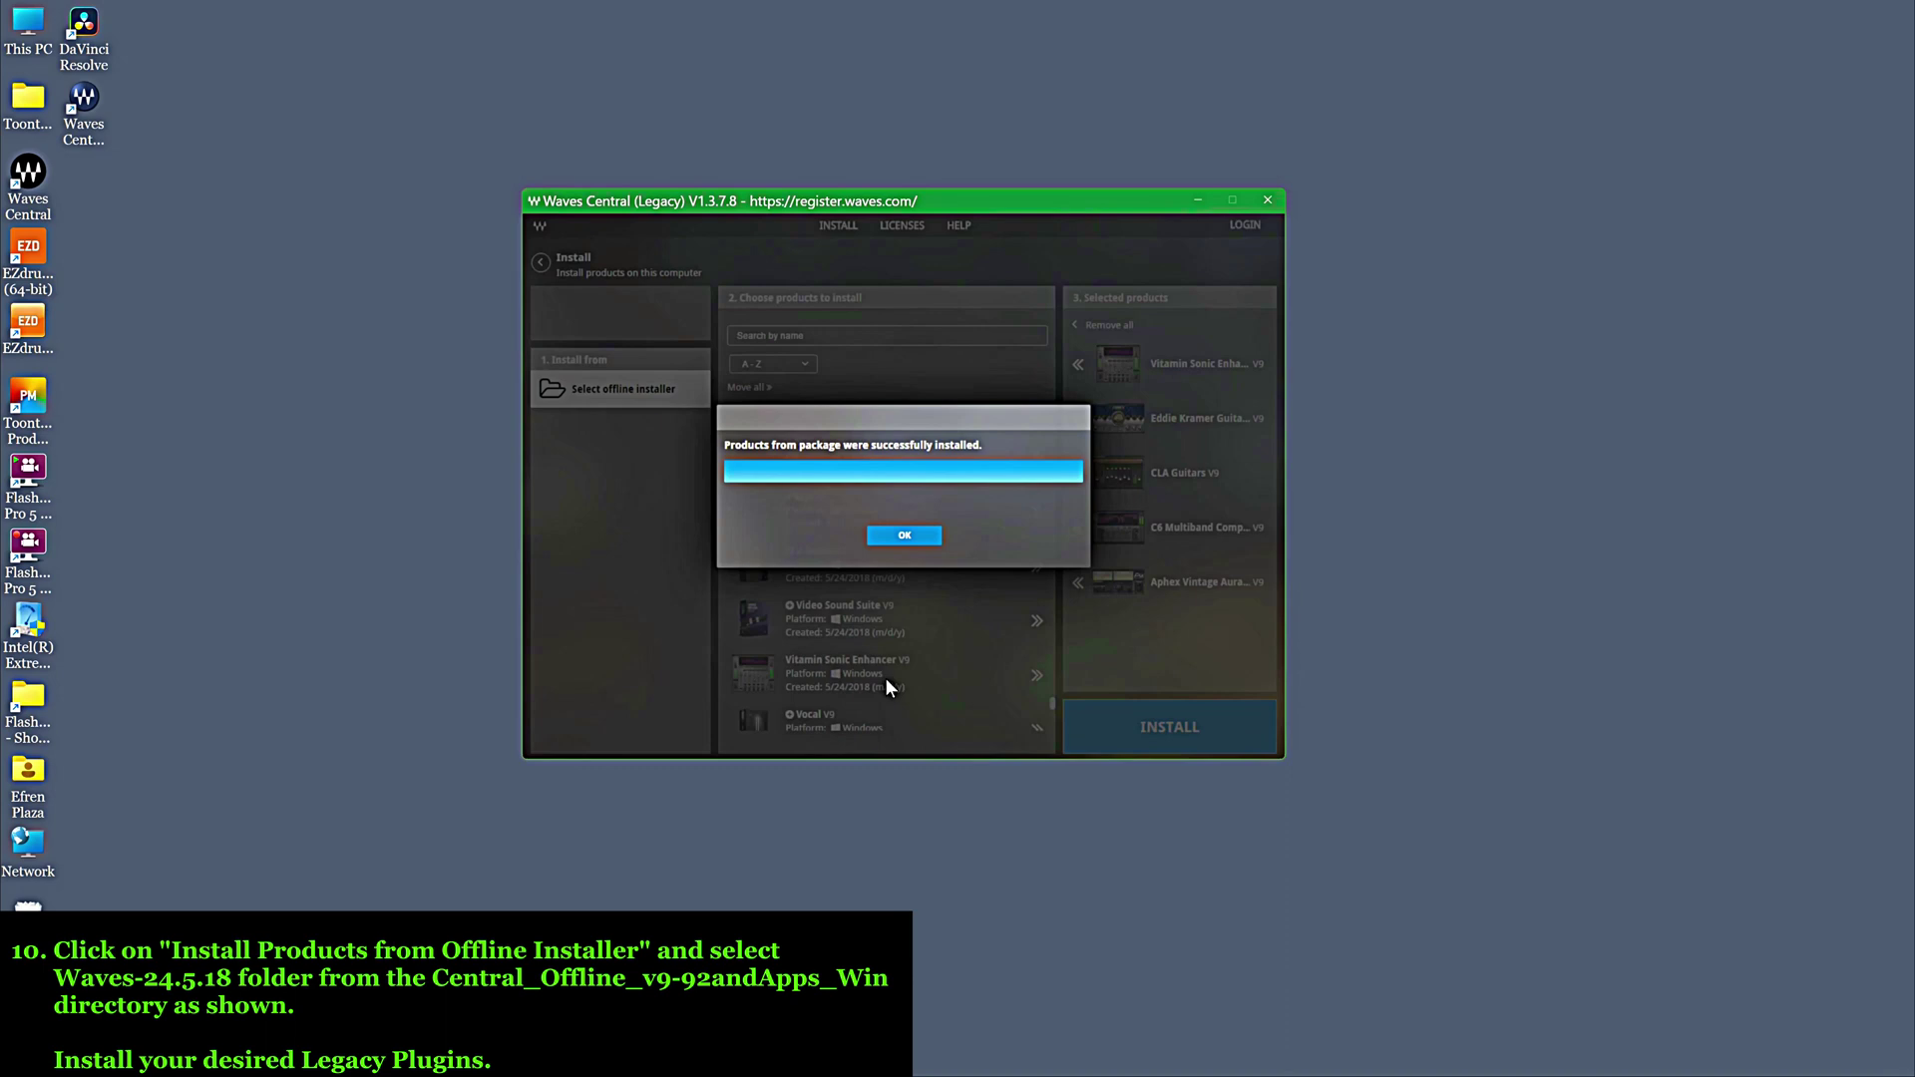
click(901, 536)
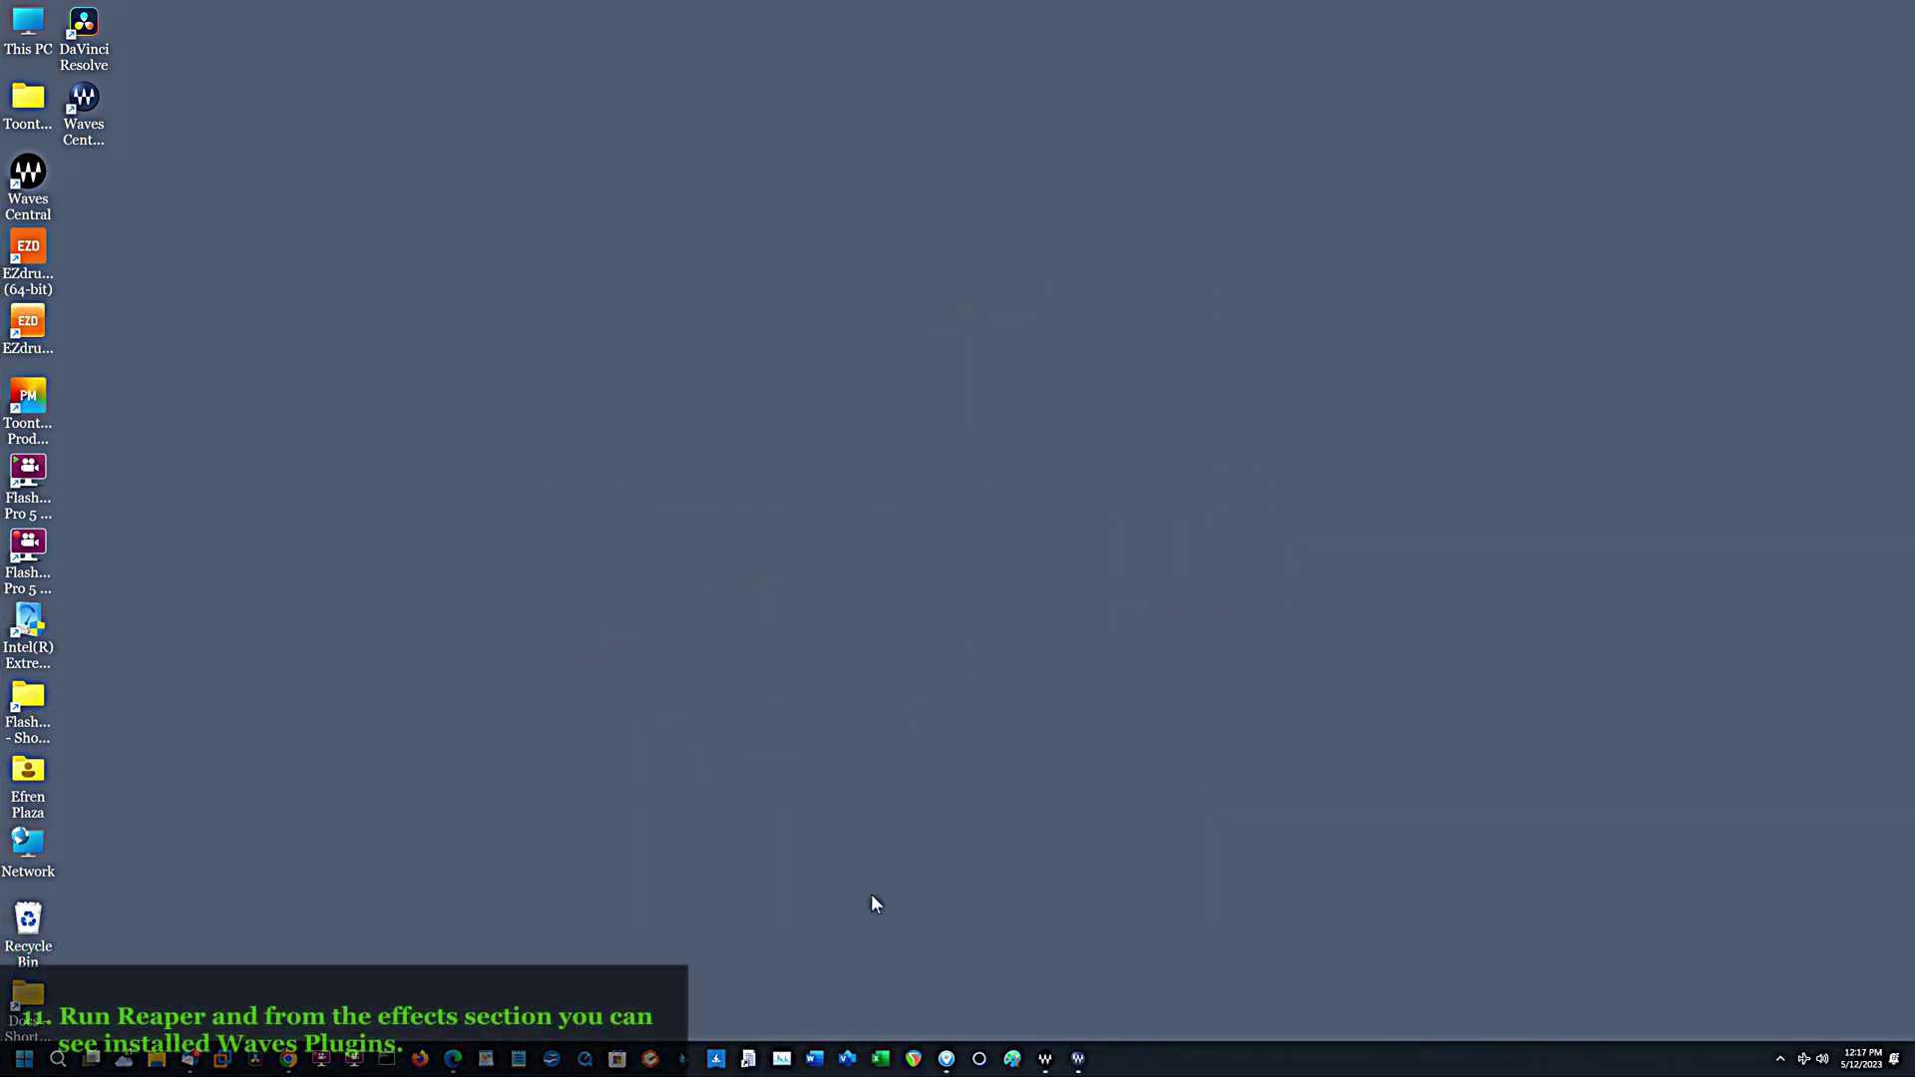
- Switch to REAPER and filter the effects available for the RedHouseVerse1 track by "waves"
click(913, 1065)
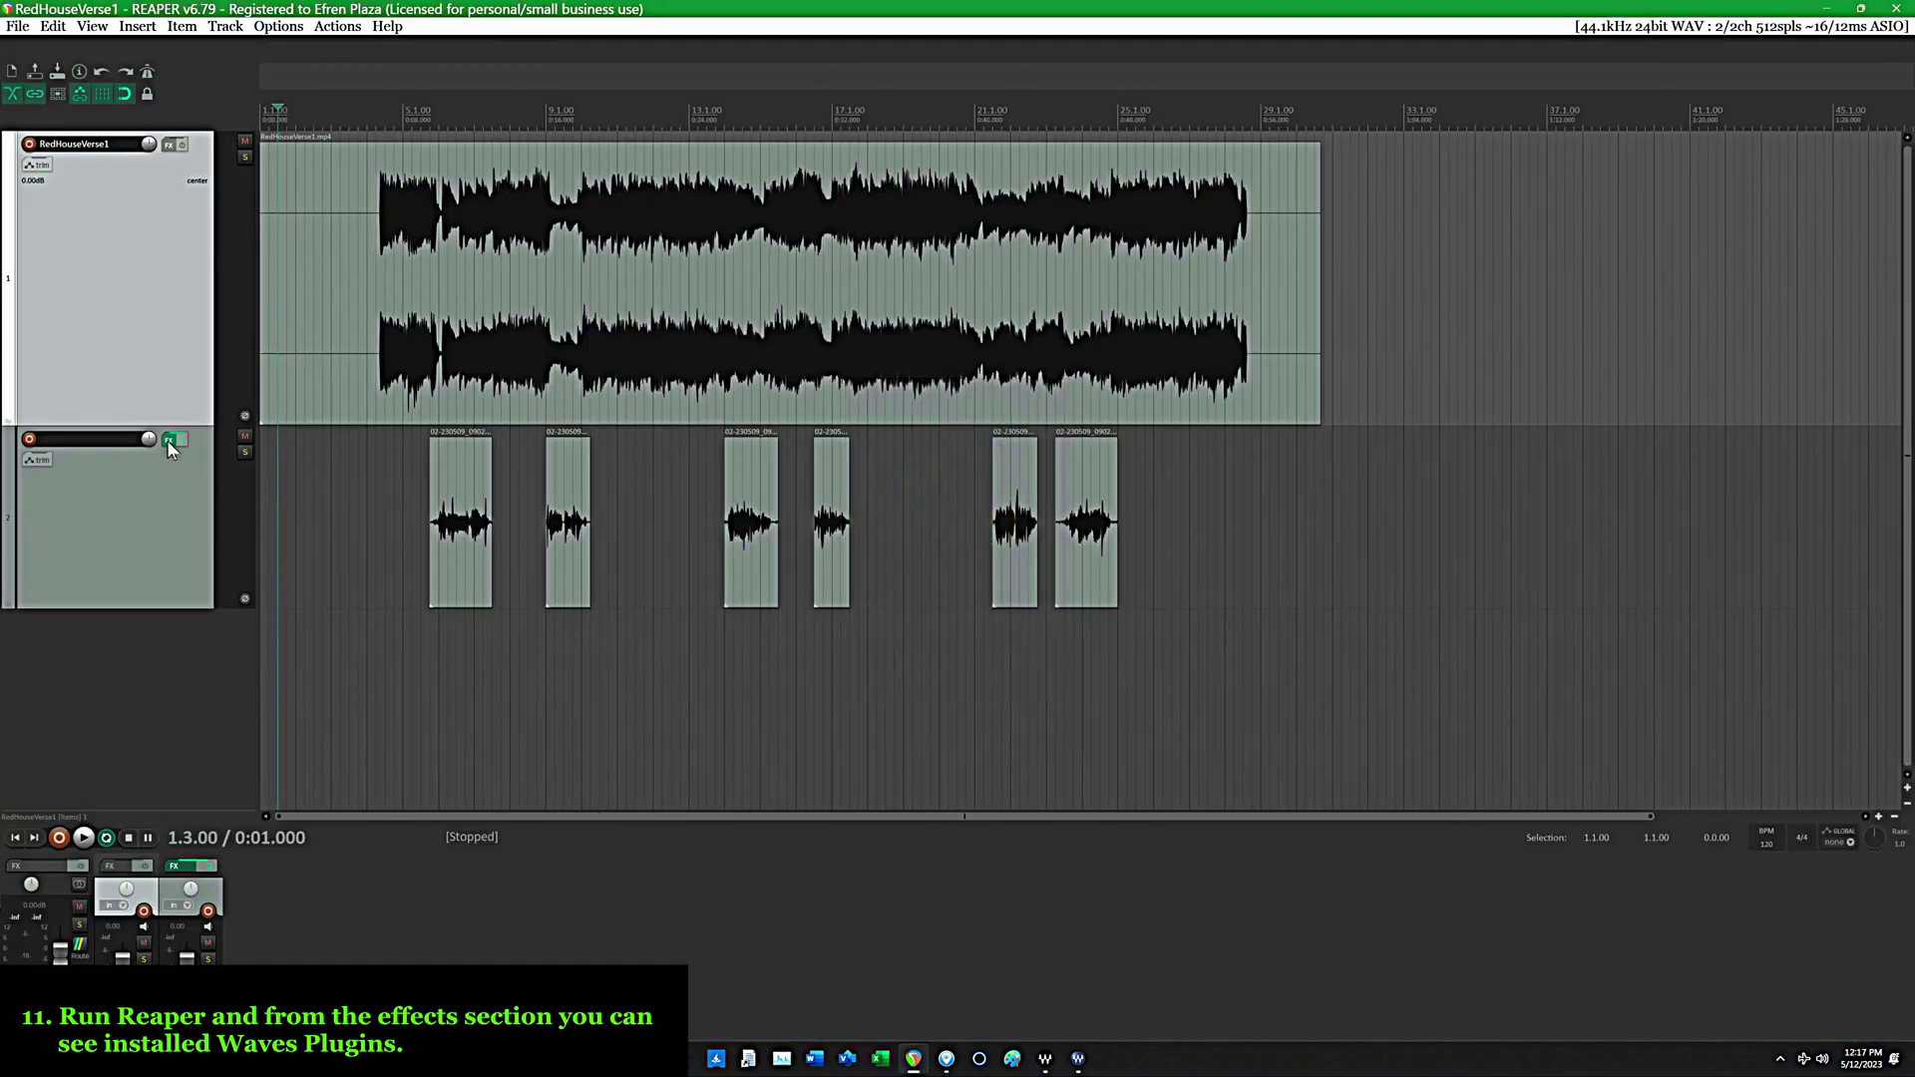
click(775, 547)
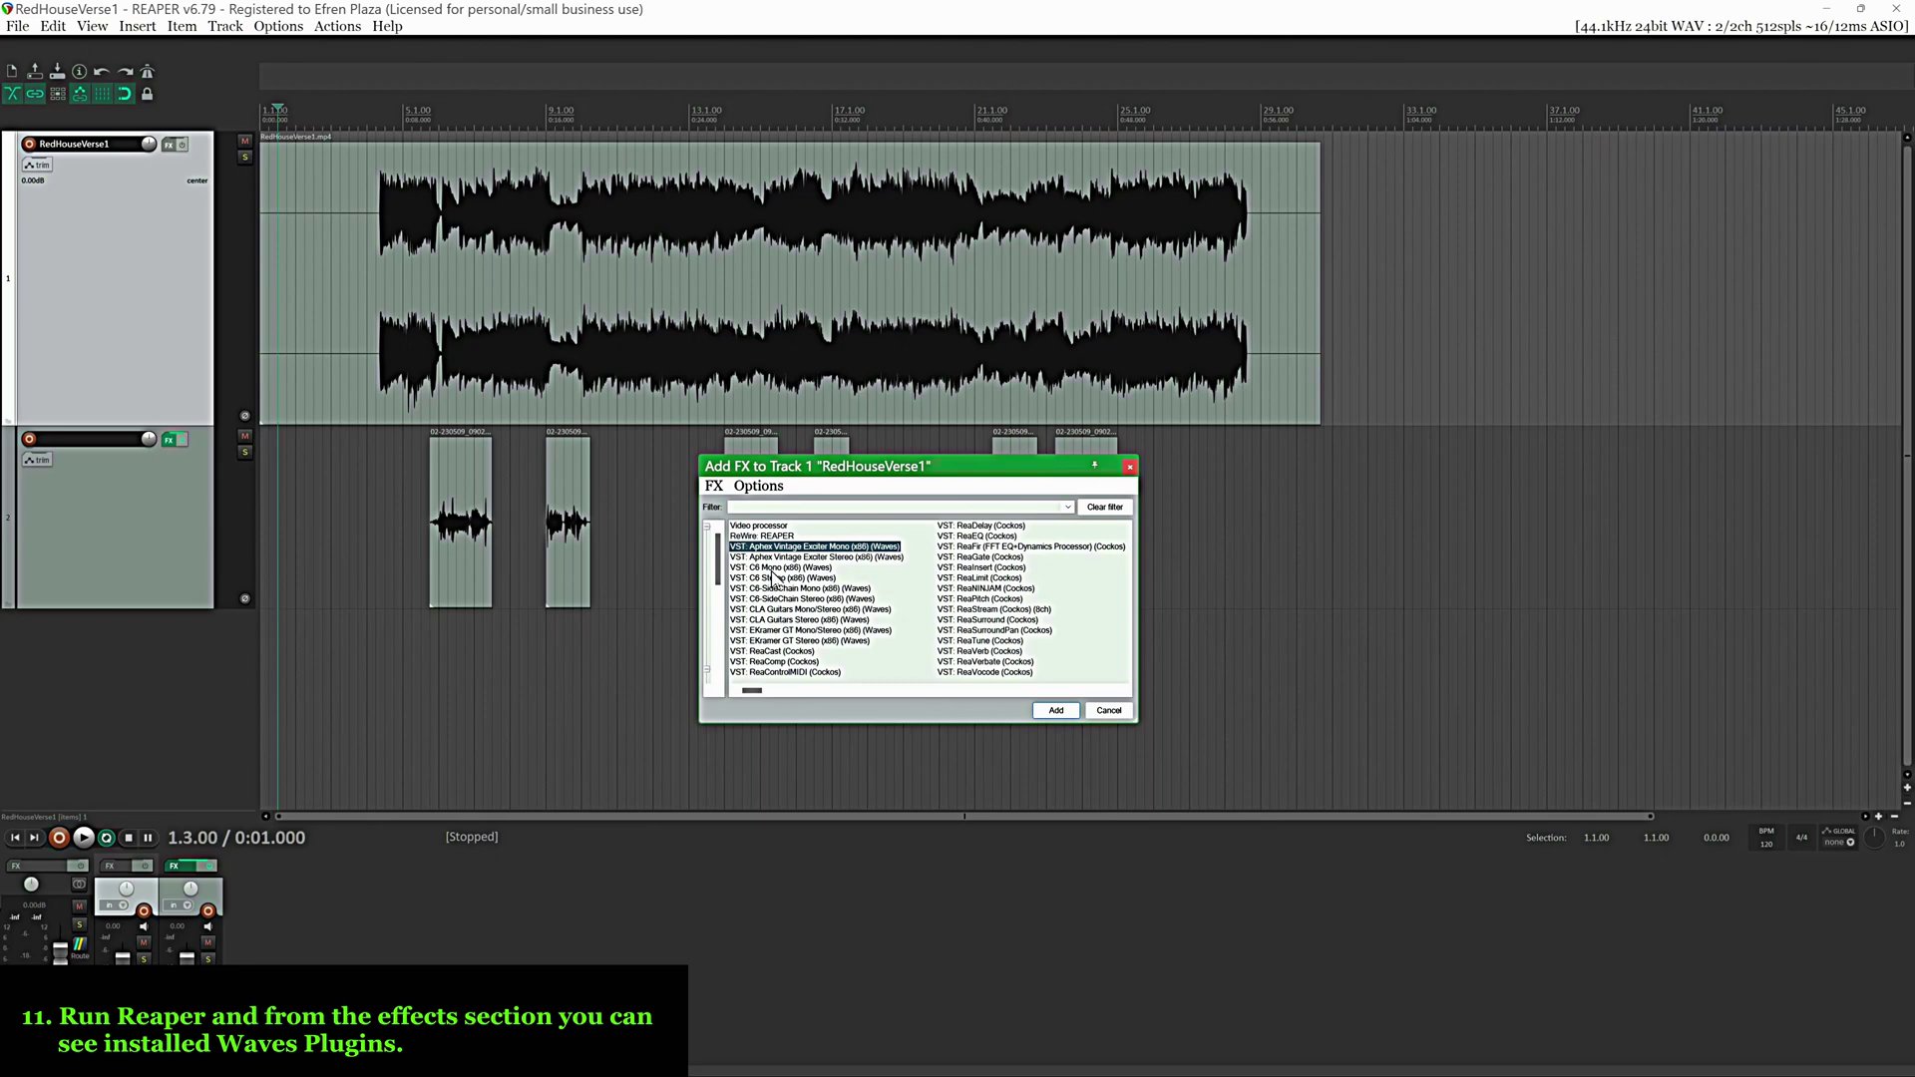
click(775, 557)
click(755, 507)
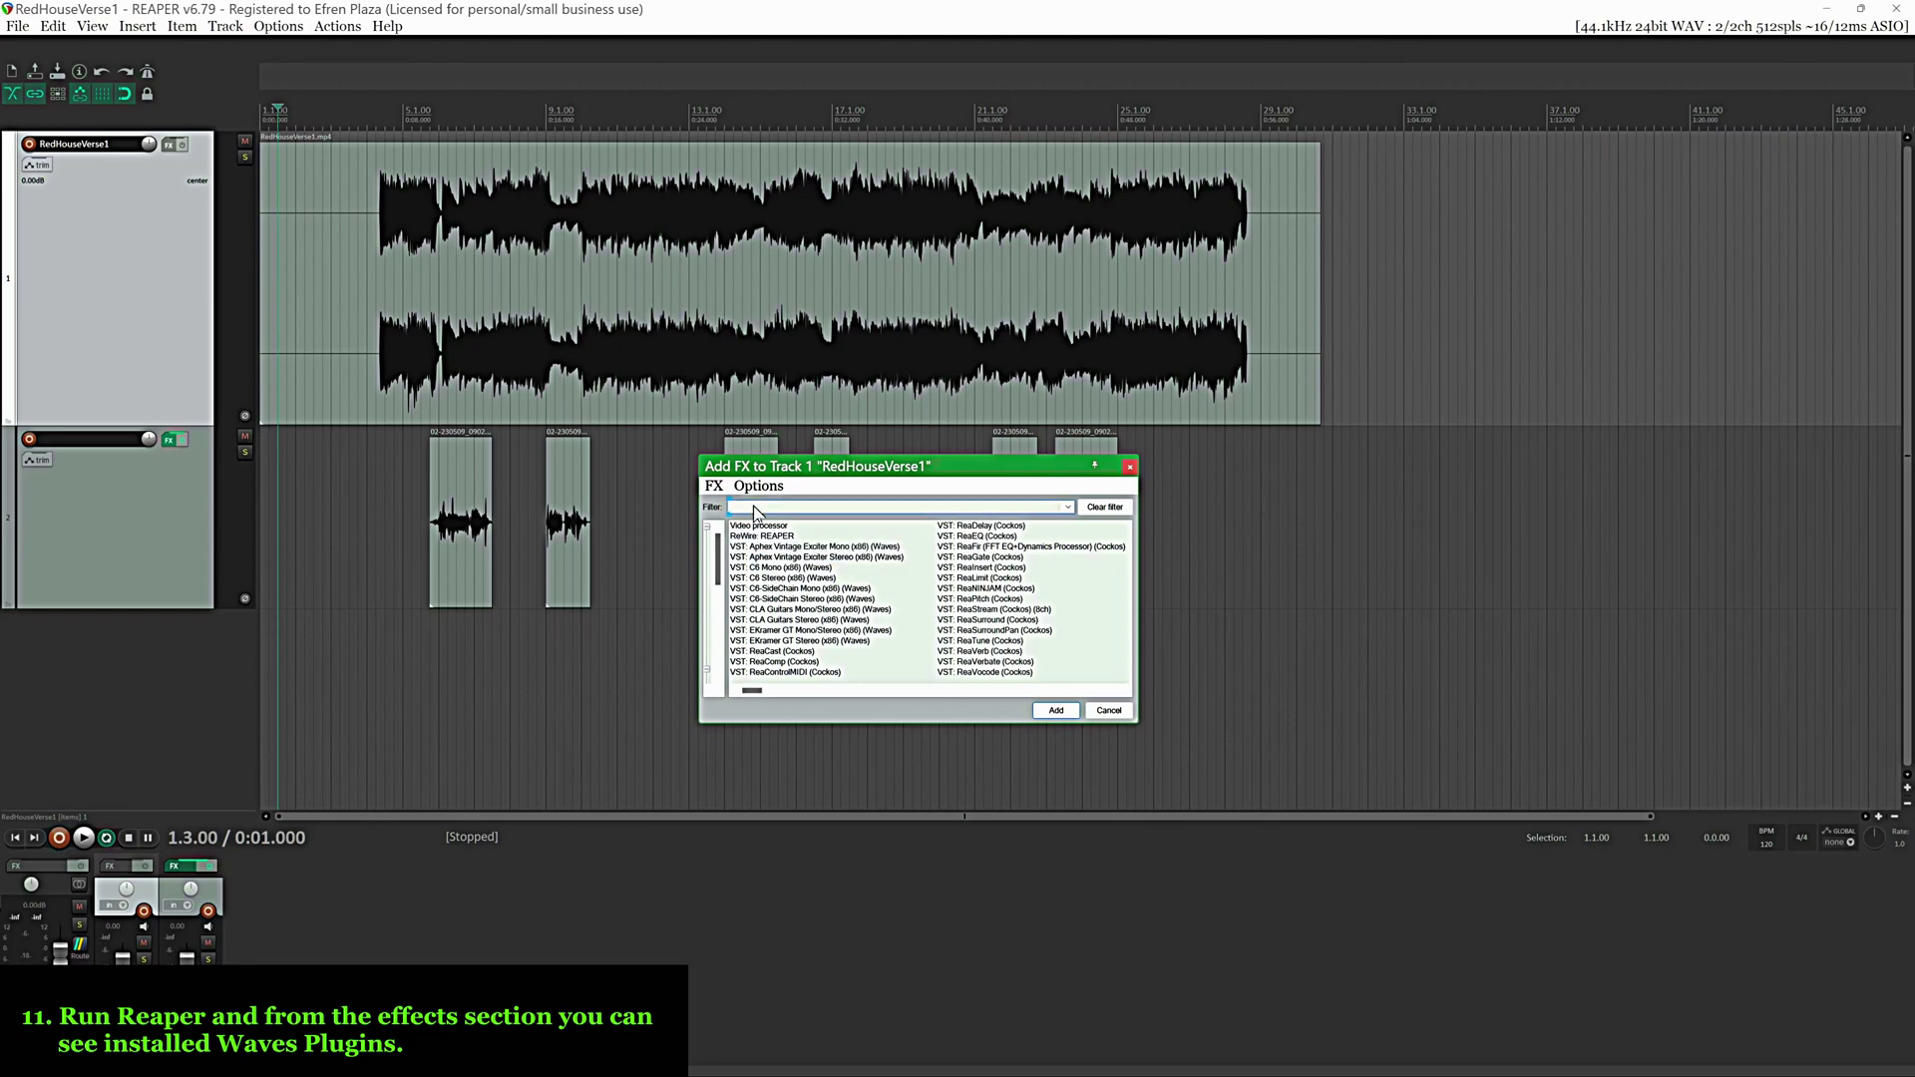
text(waves)
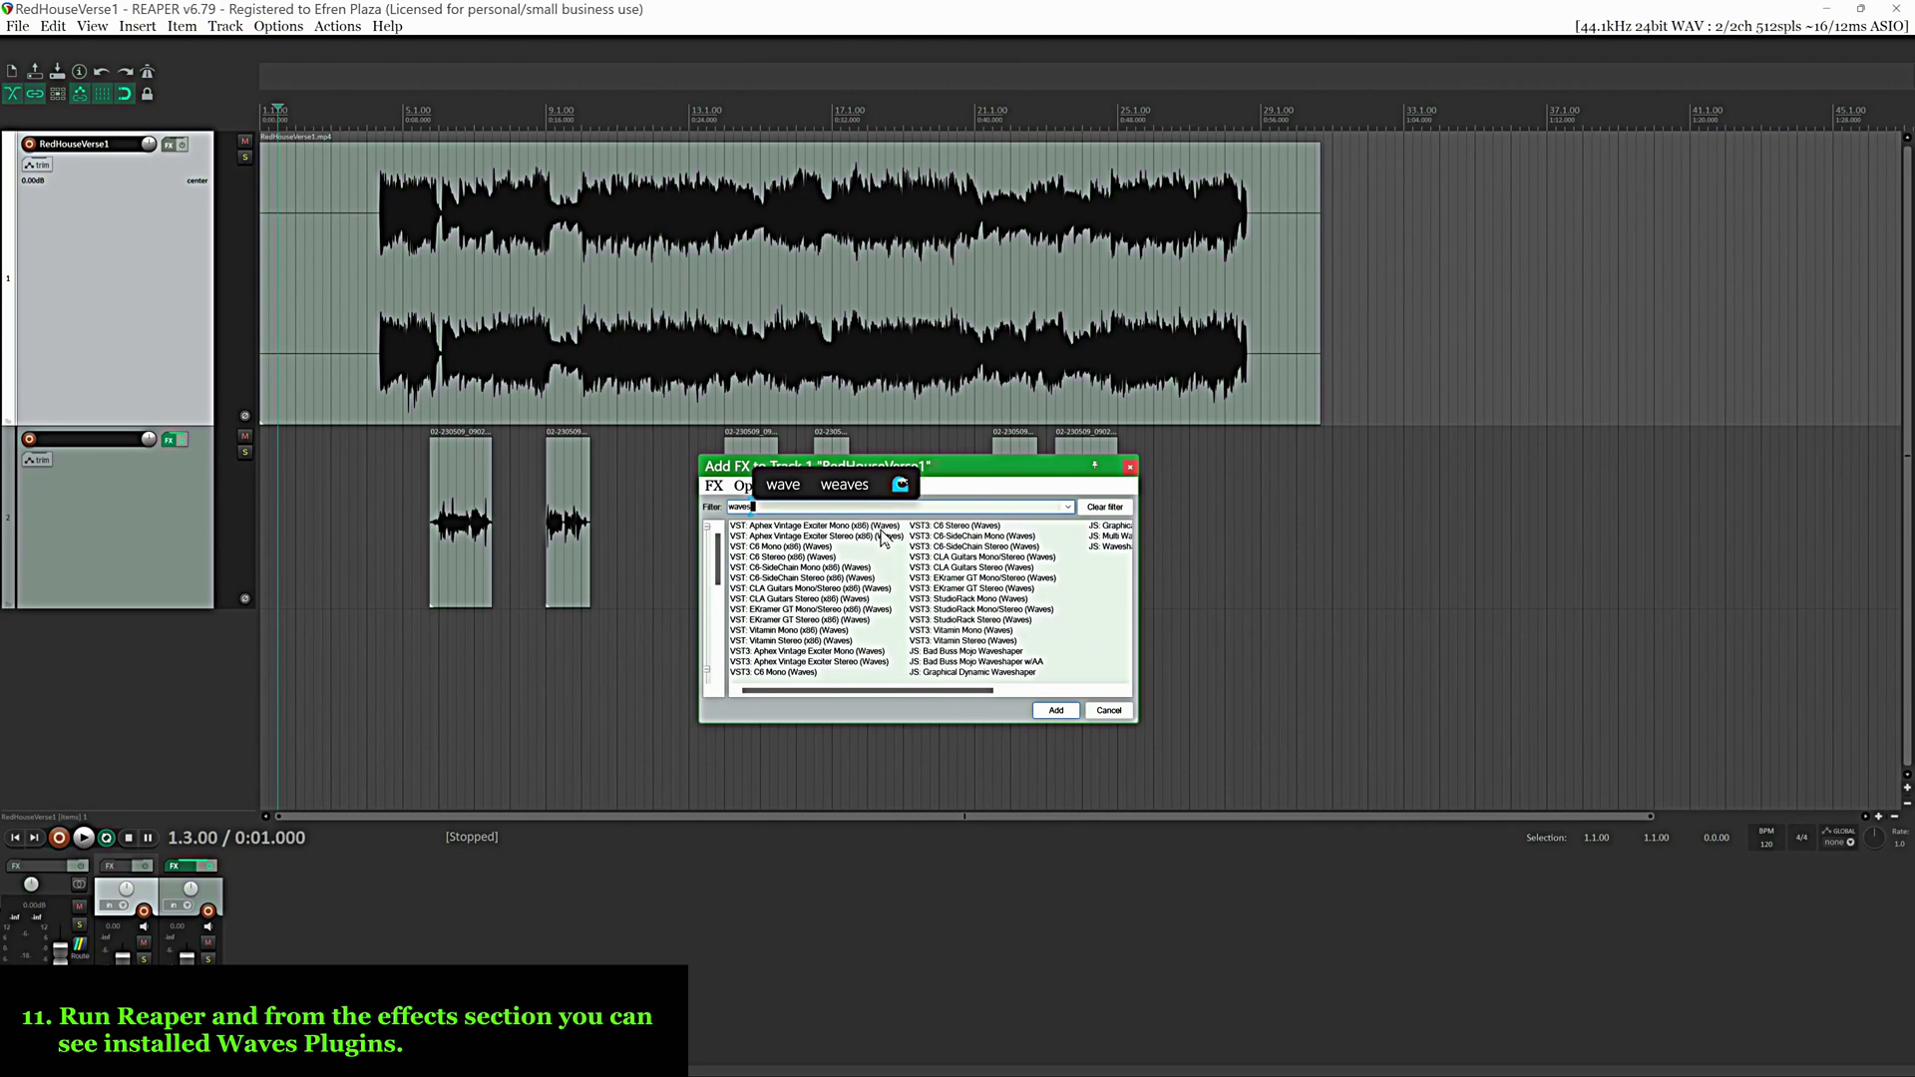
- Enlarge the Add FX window, examine the Waves VST and VST3 entries down to Vitamin Stereo, and close it without adding an effect
drag(699, 722, 429, 910)
drag(876, 467, 1033, 419)
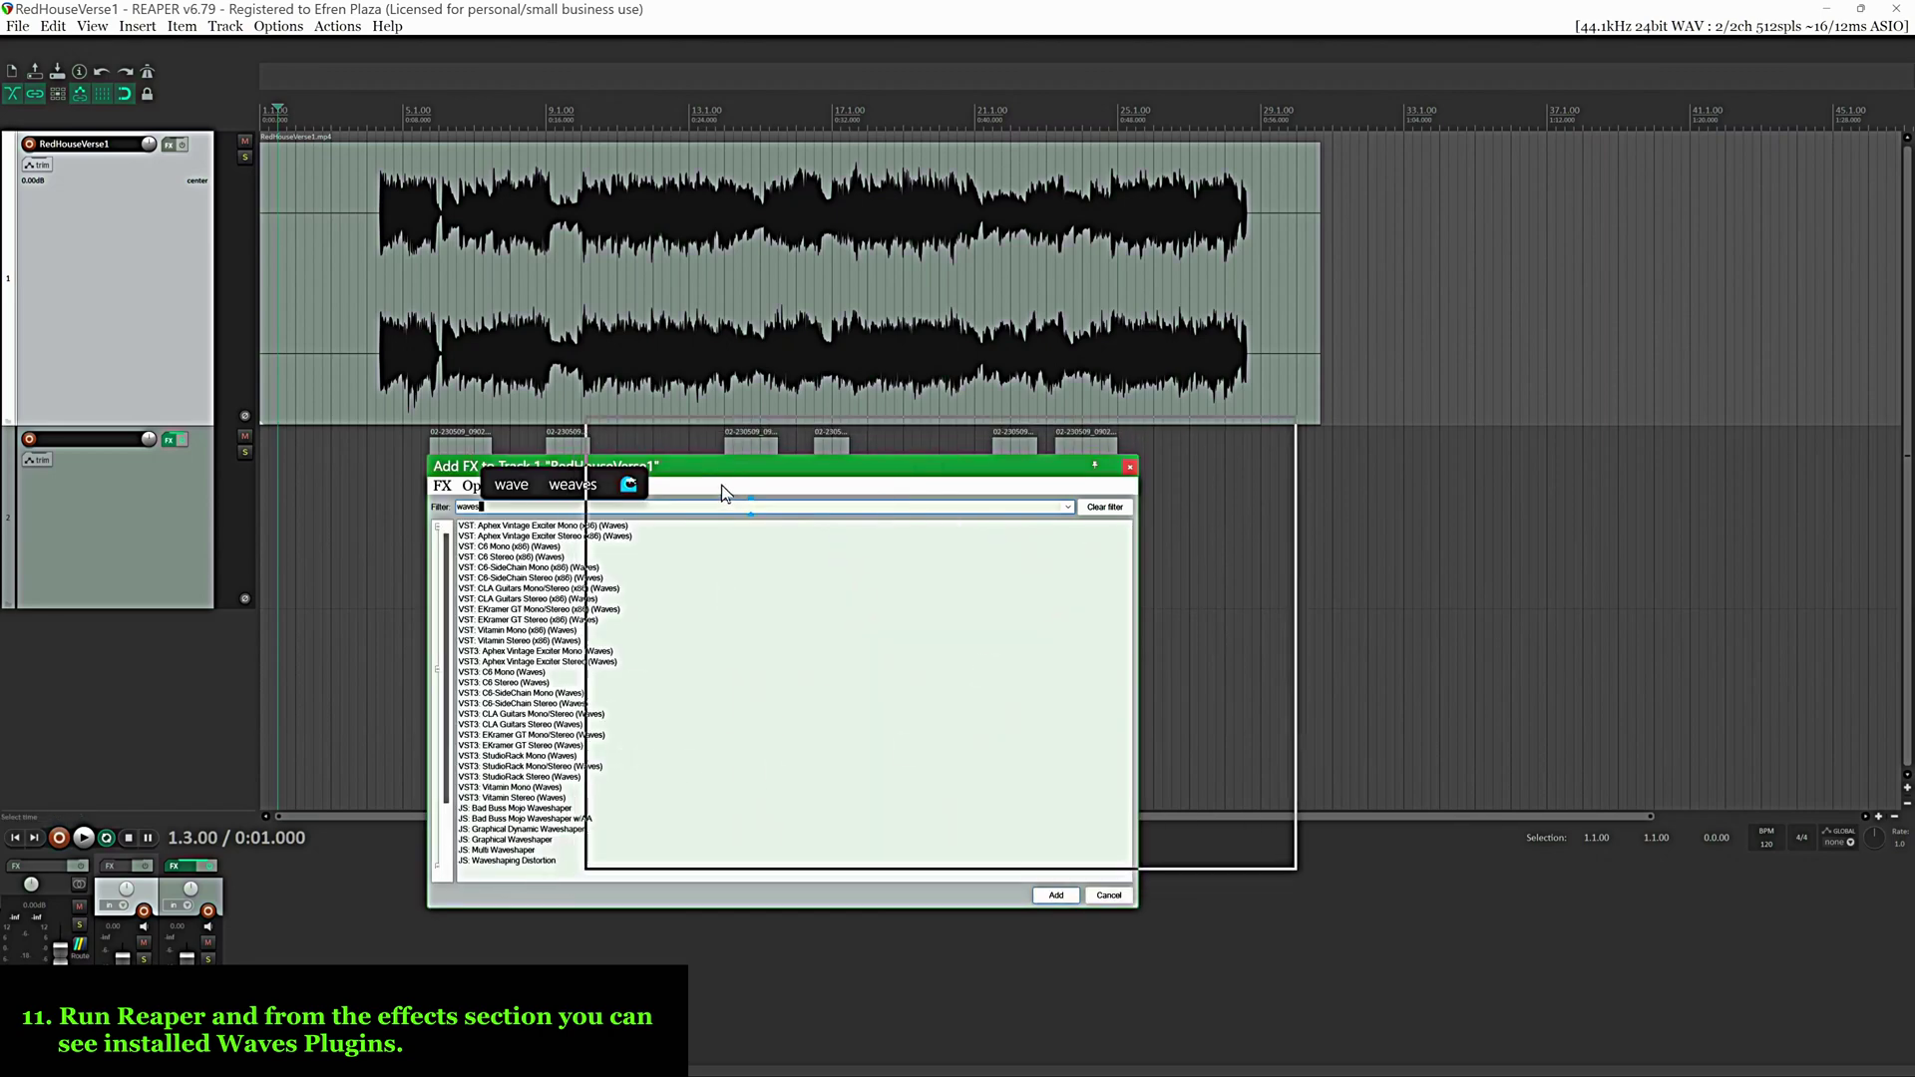
click(720, 496)
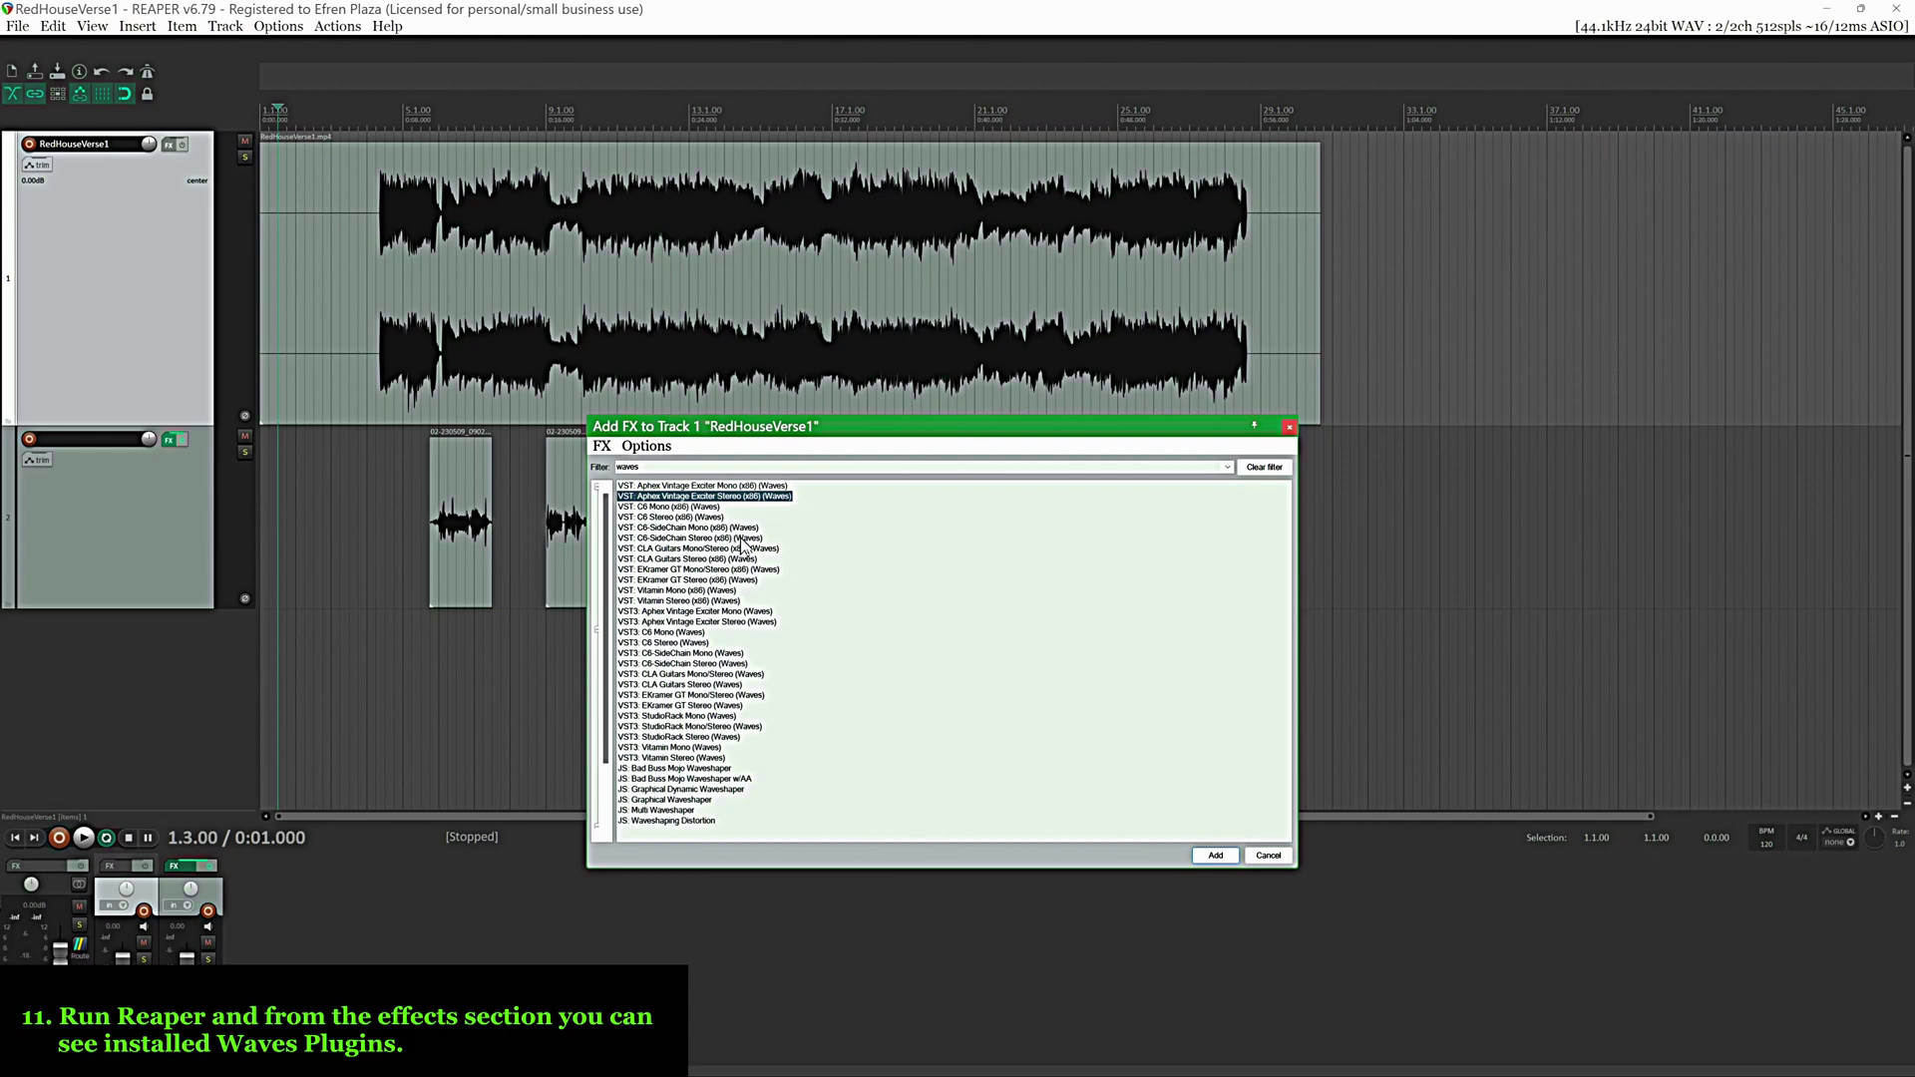
key(Down)
key(Down)
key(Down)
key(Down)
key(Down)
key(Down)
key(Down)
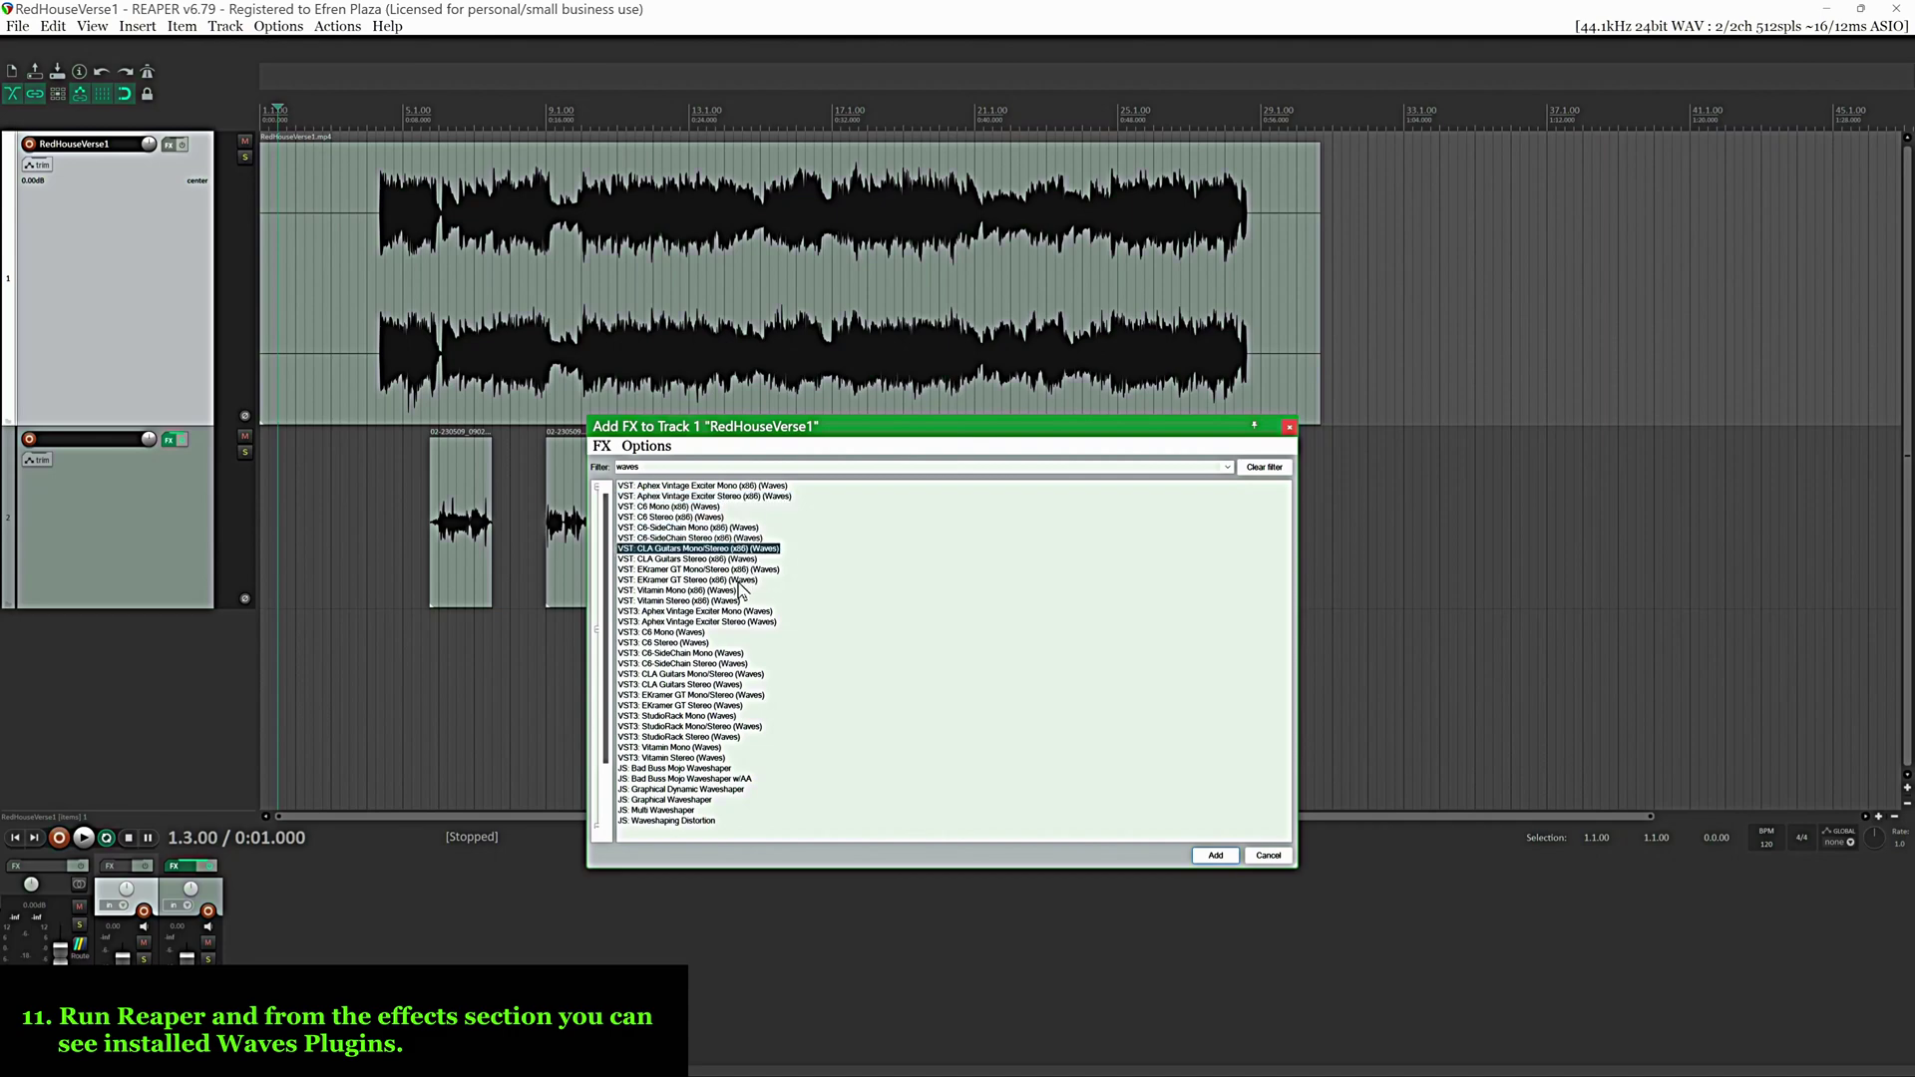
key(Down)
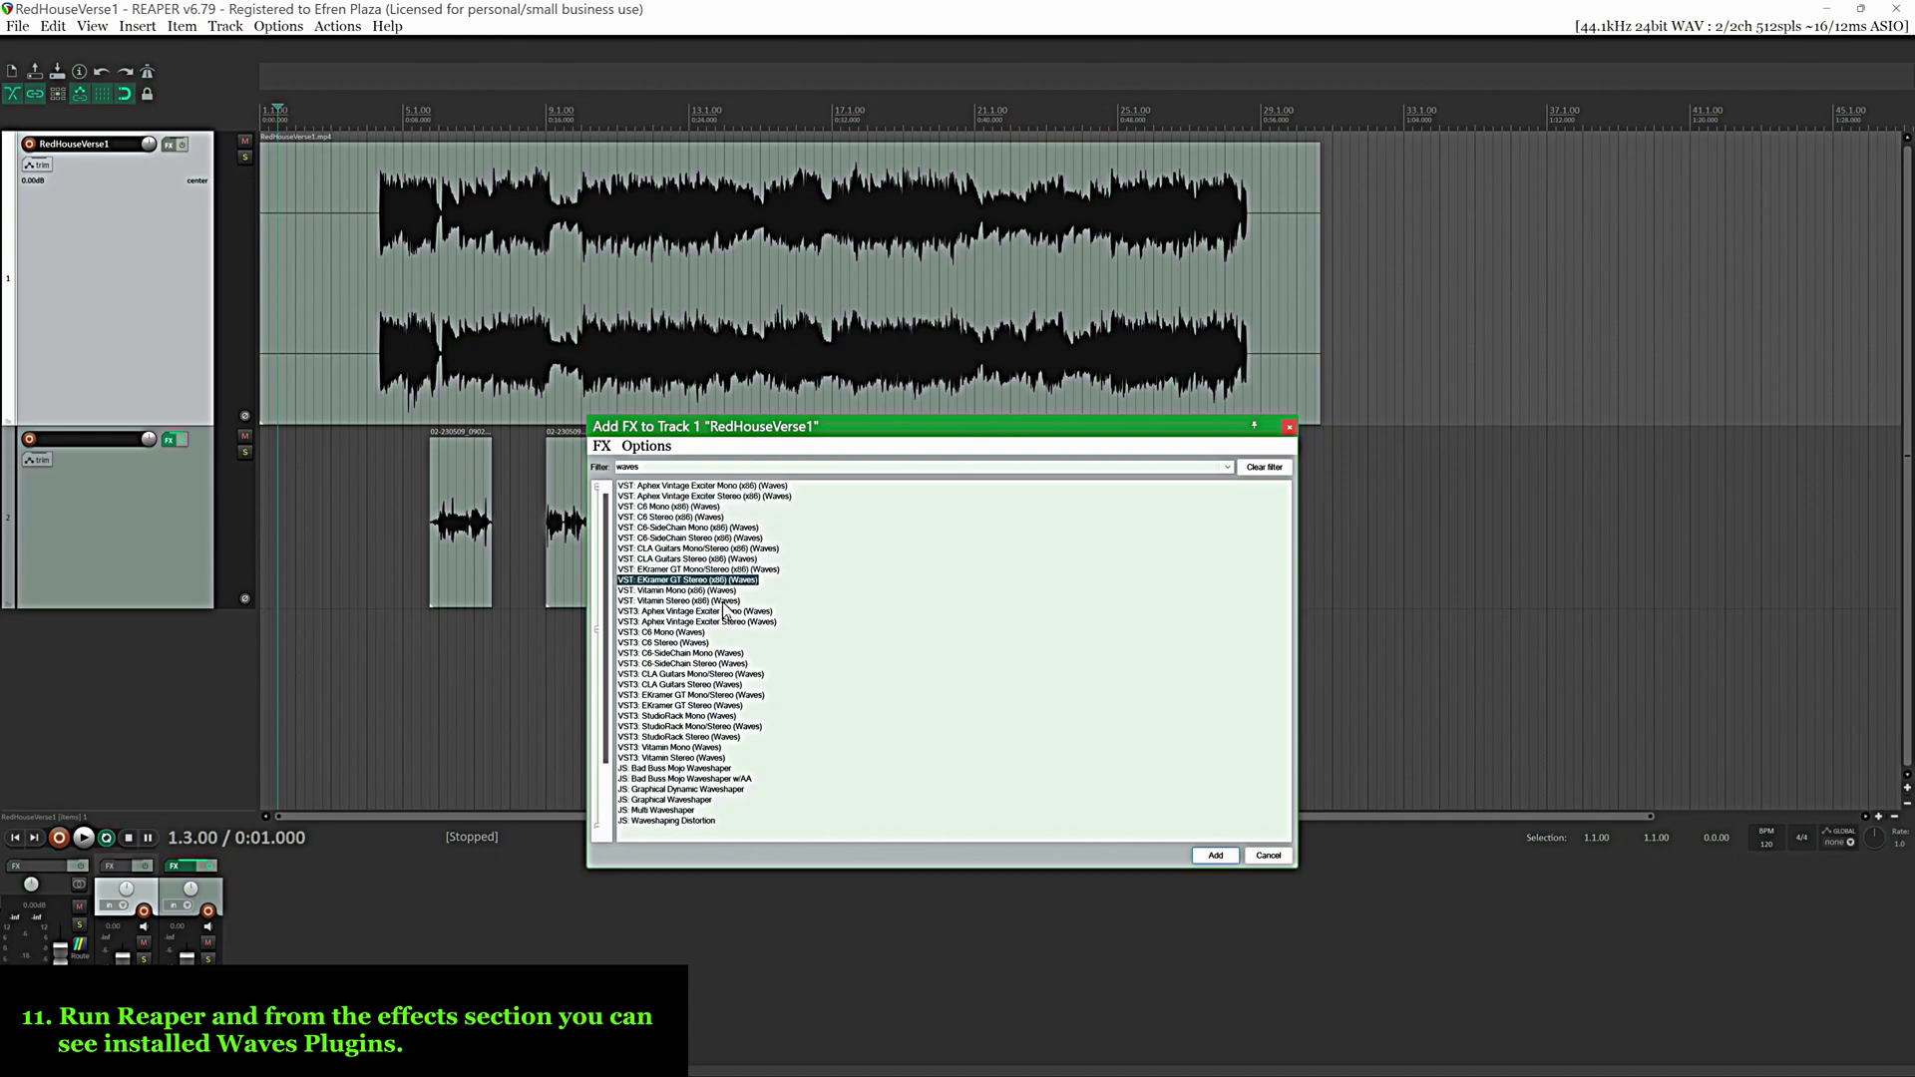
key(Down)
key(Down)
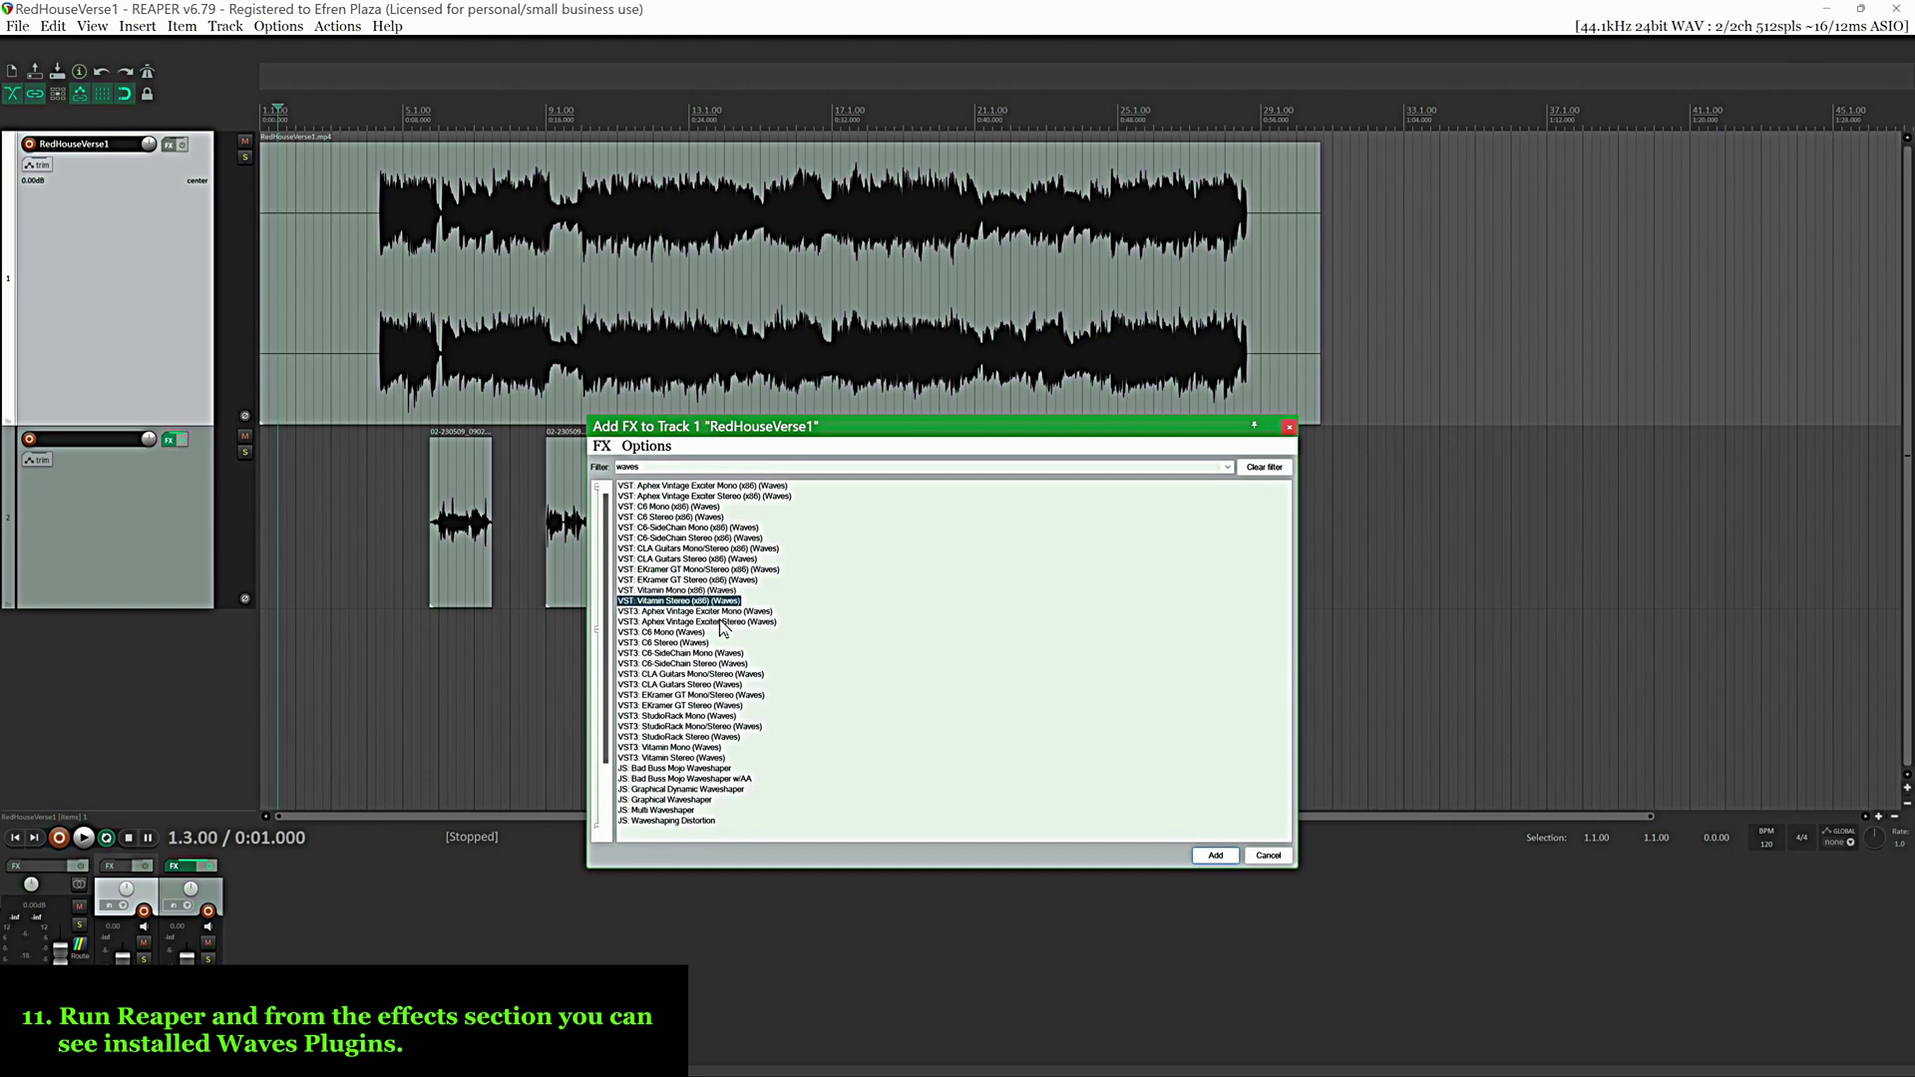
key(Down)
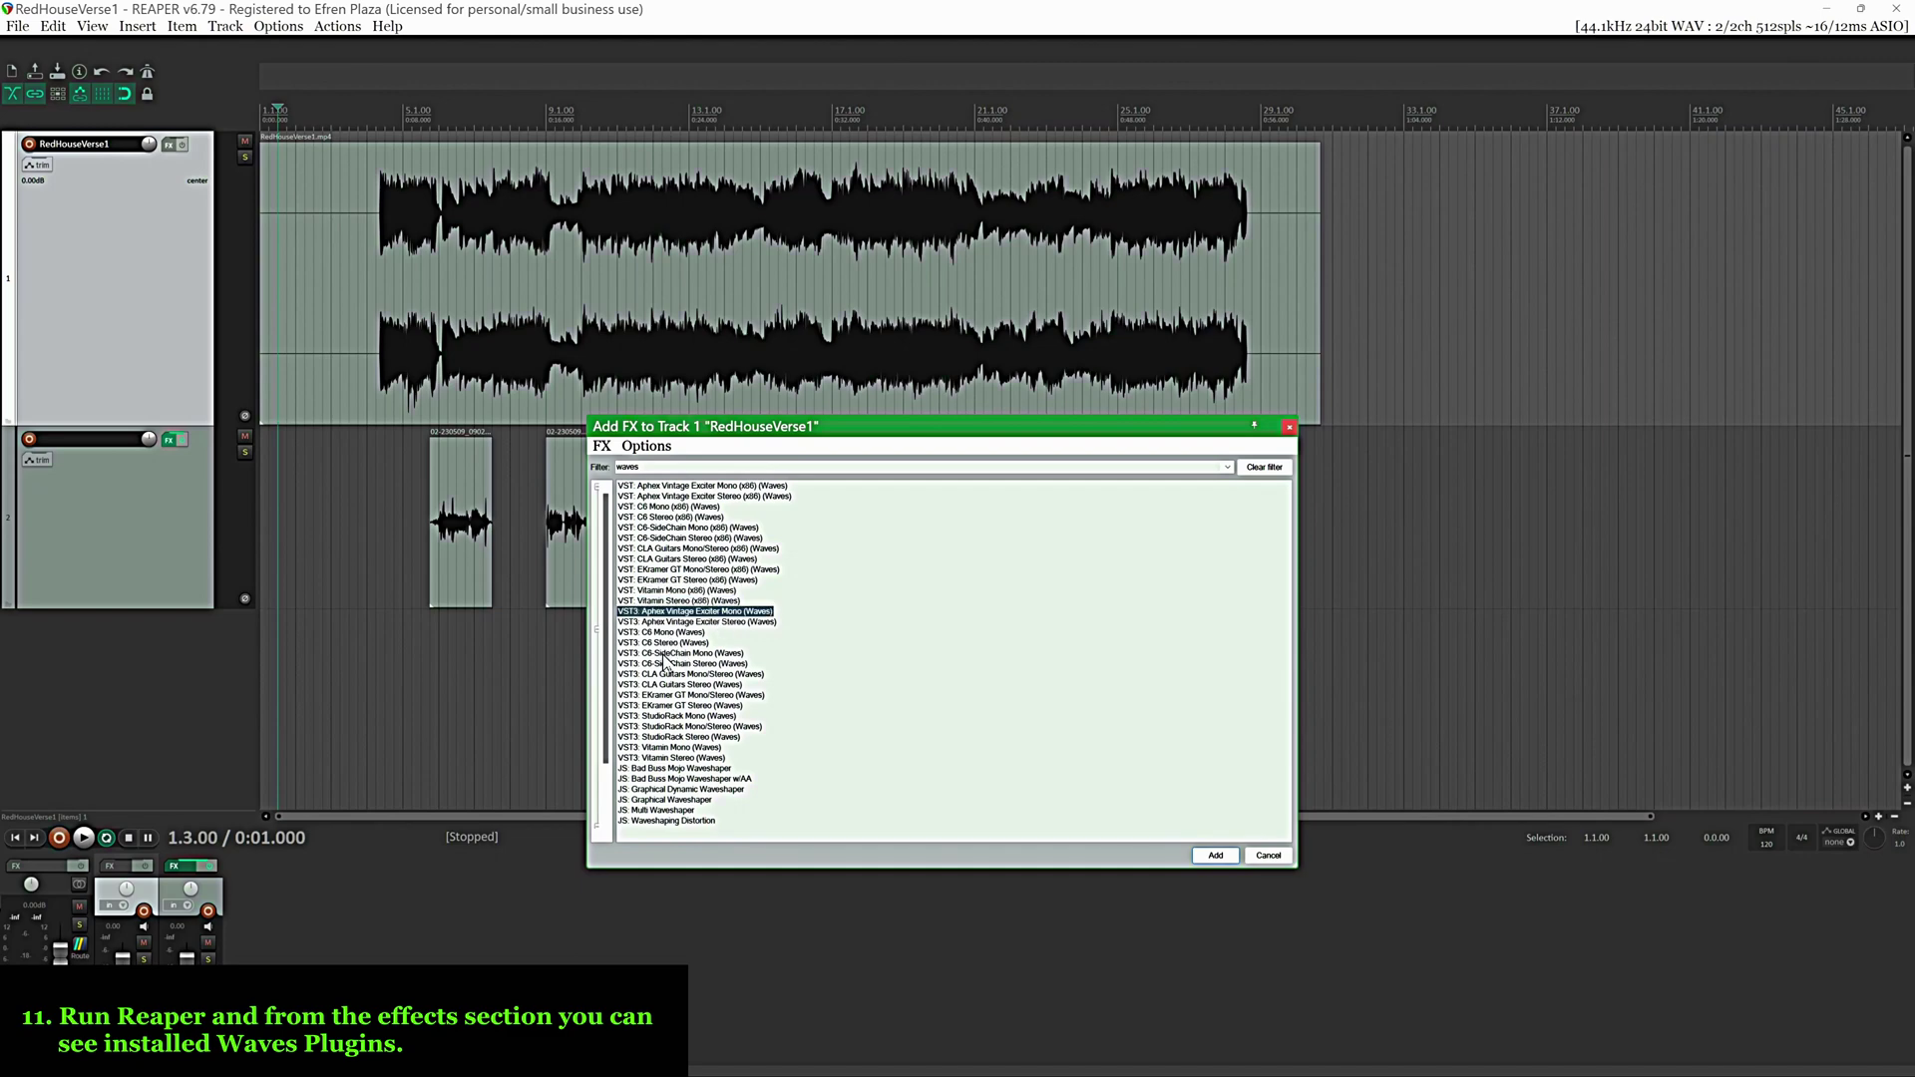
key(Down)
key(Down)
key(Down)
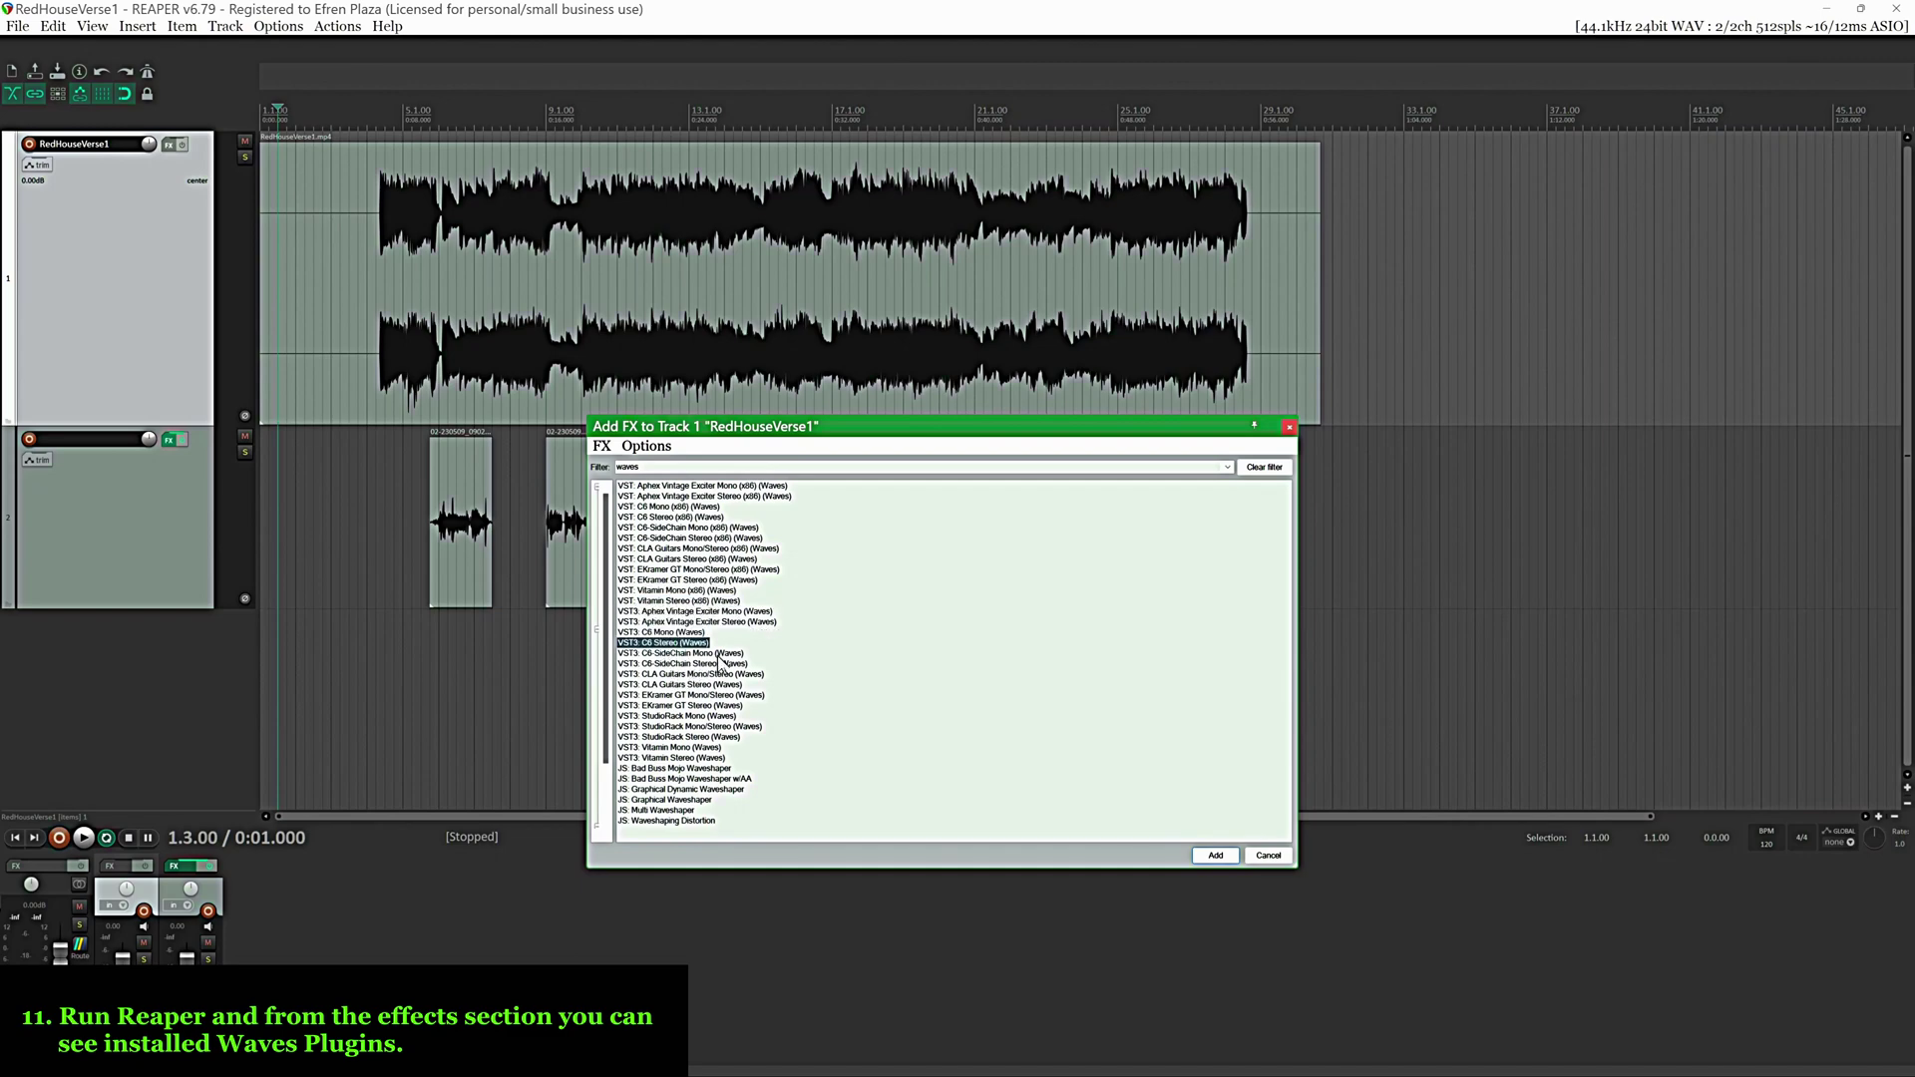
key(Down)
key(Down)
key(Down)
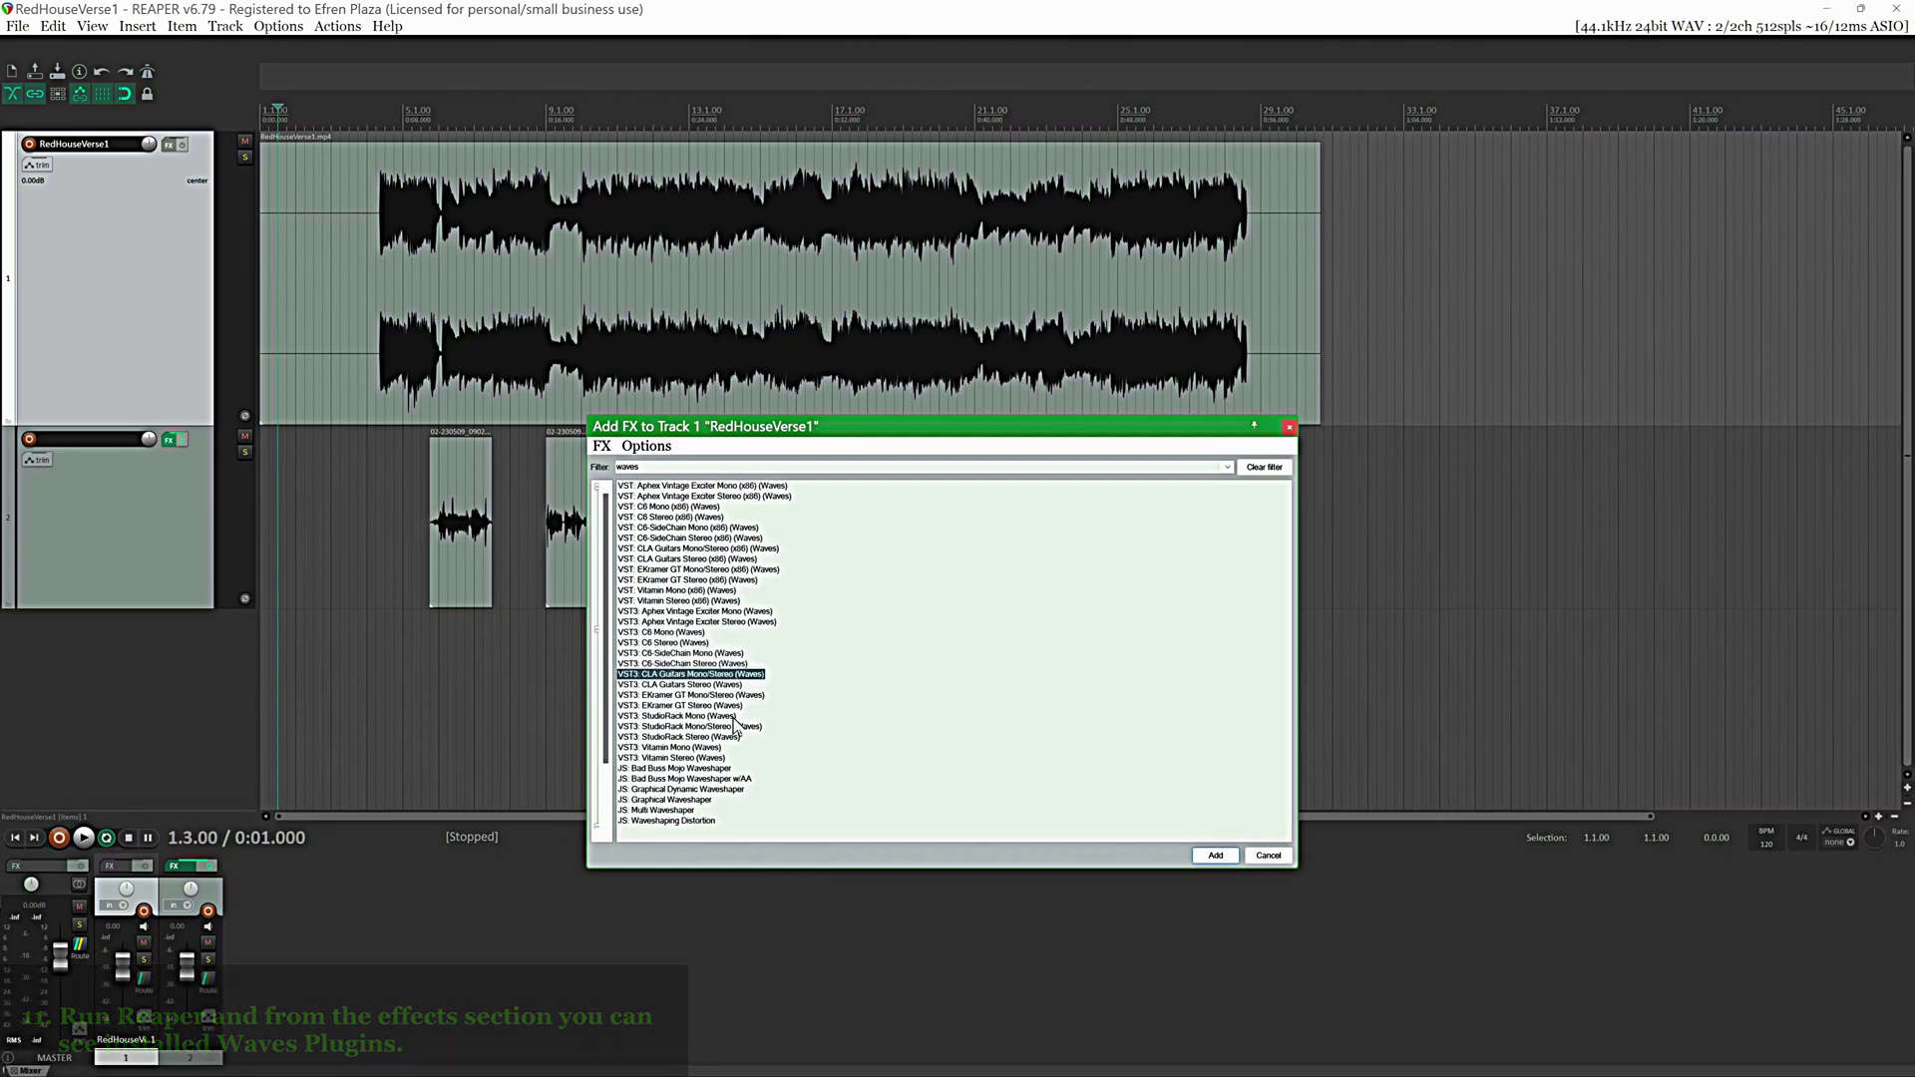
key(Down)
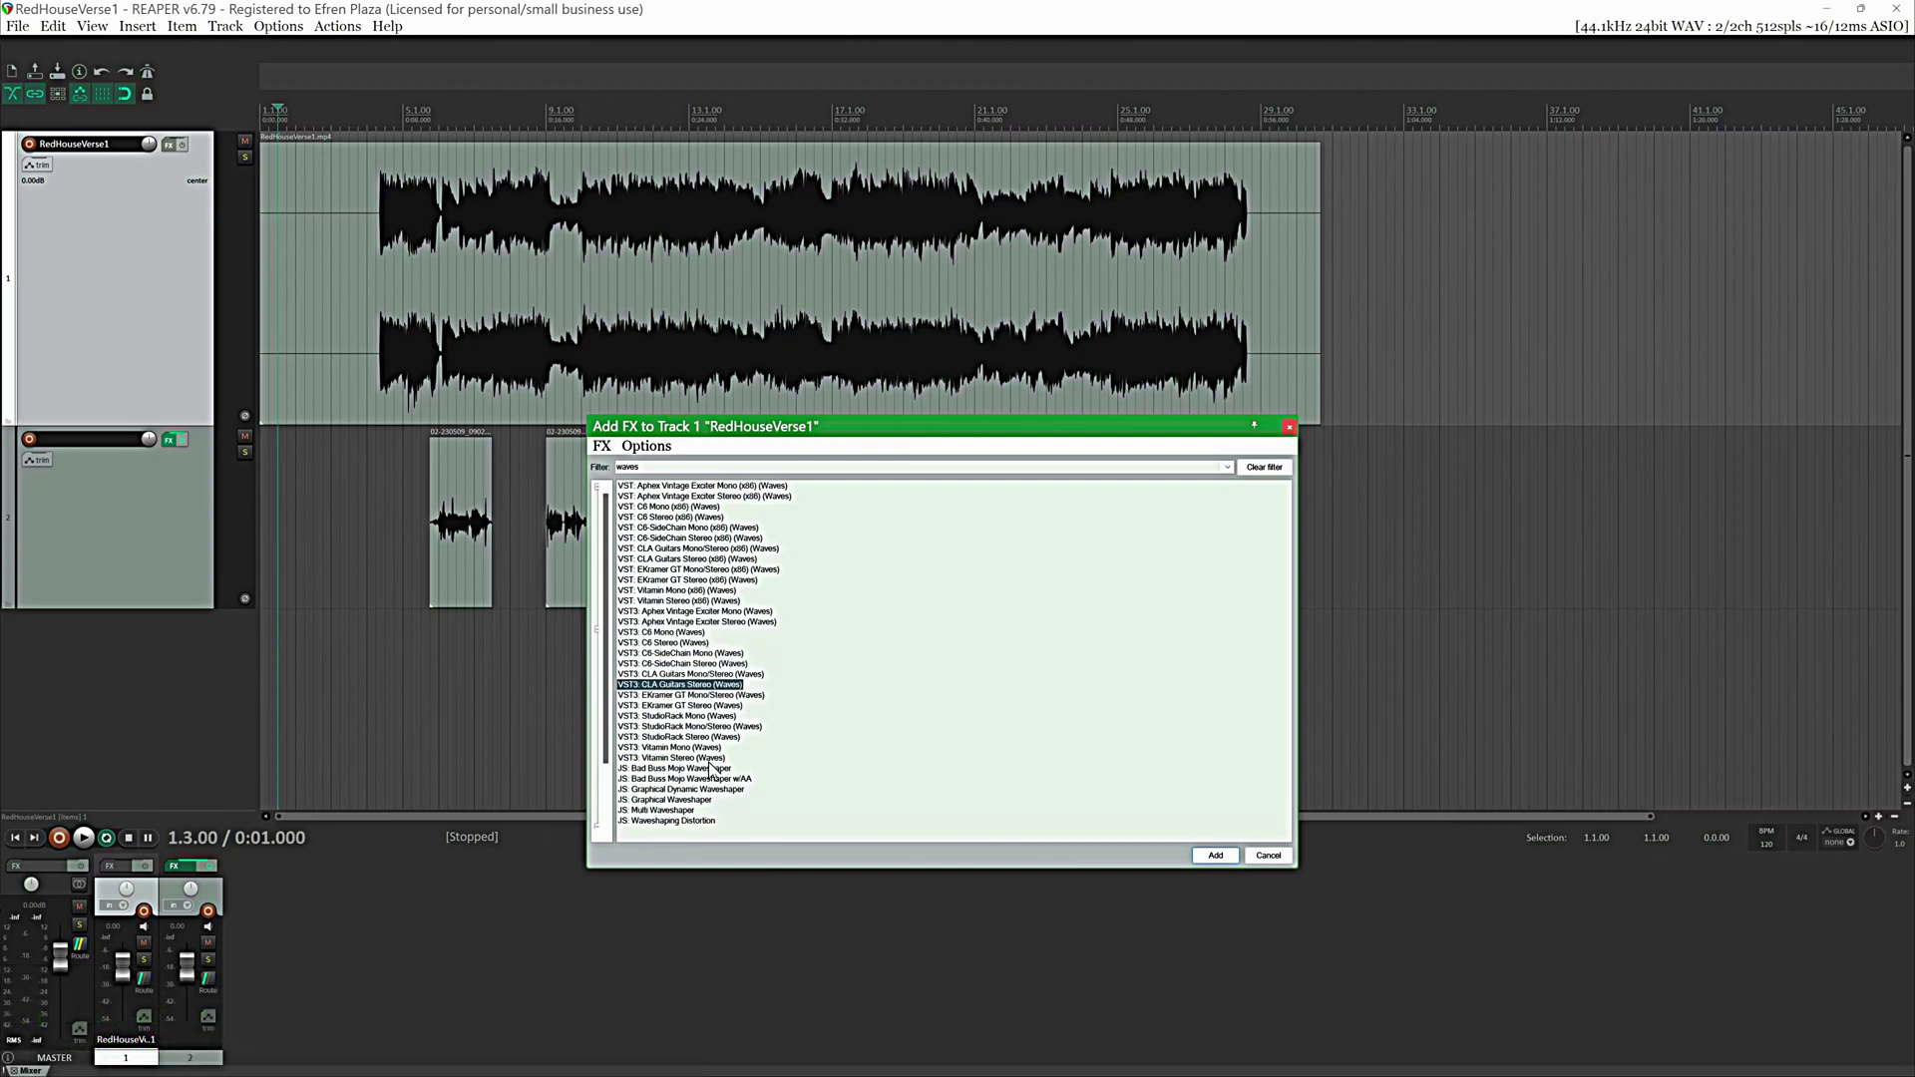
key(Down)
key(Down)
key(Down)
key(Down)
key(Down)
key(Down)
key(Down)
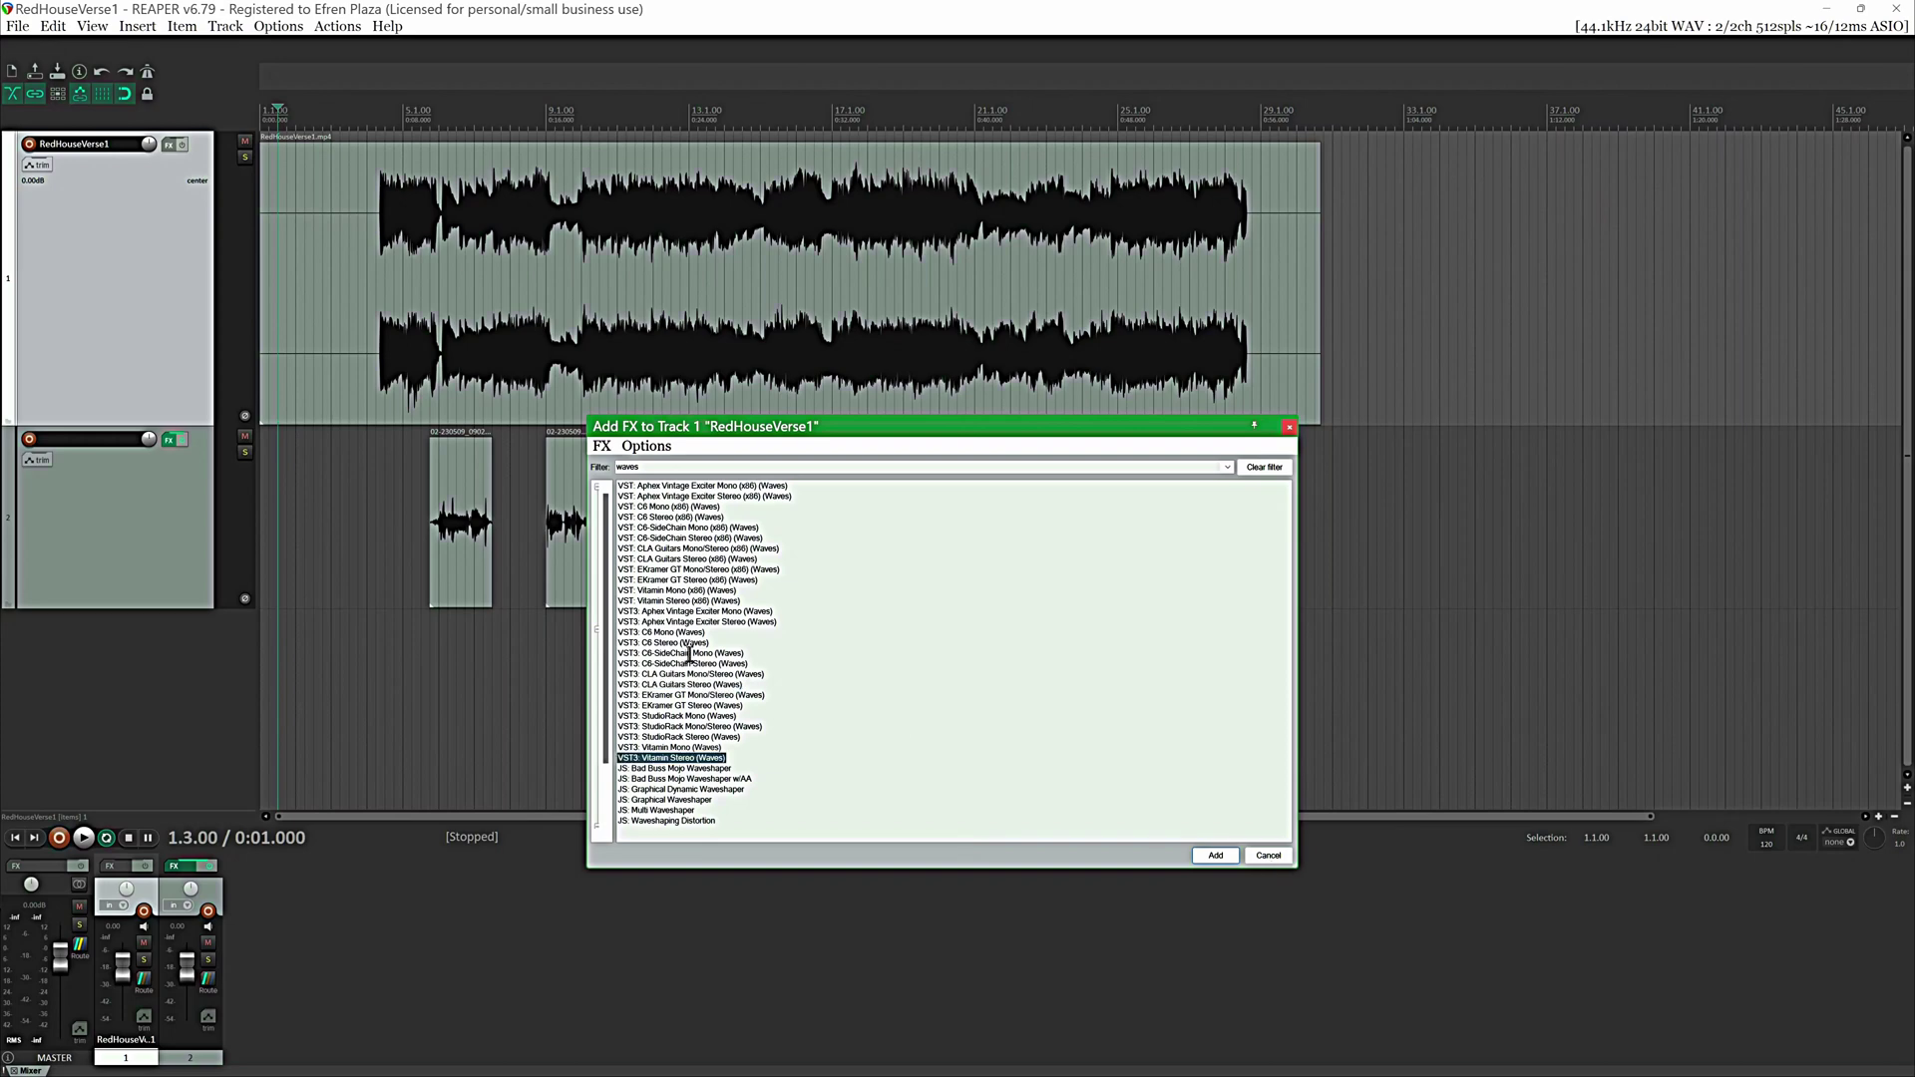
click(1267, 855)
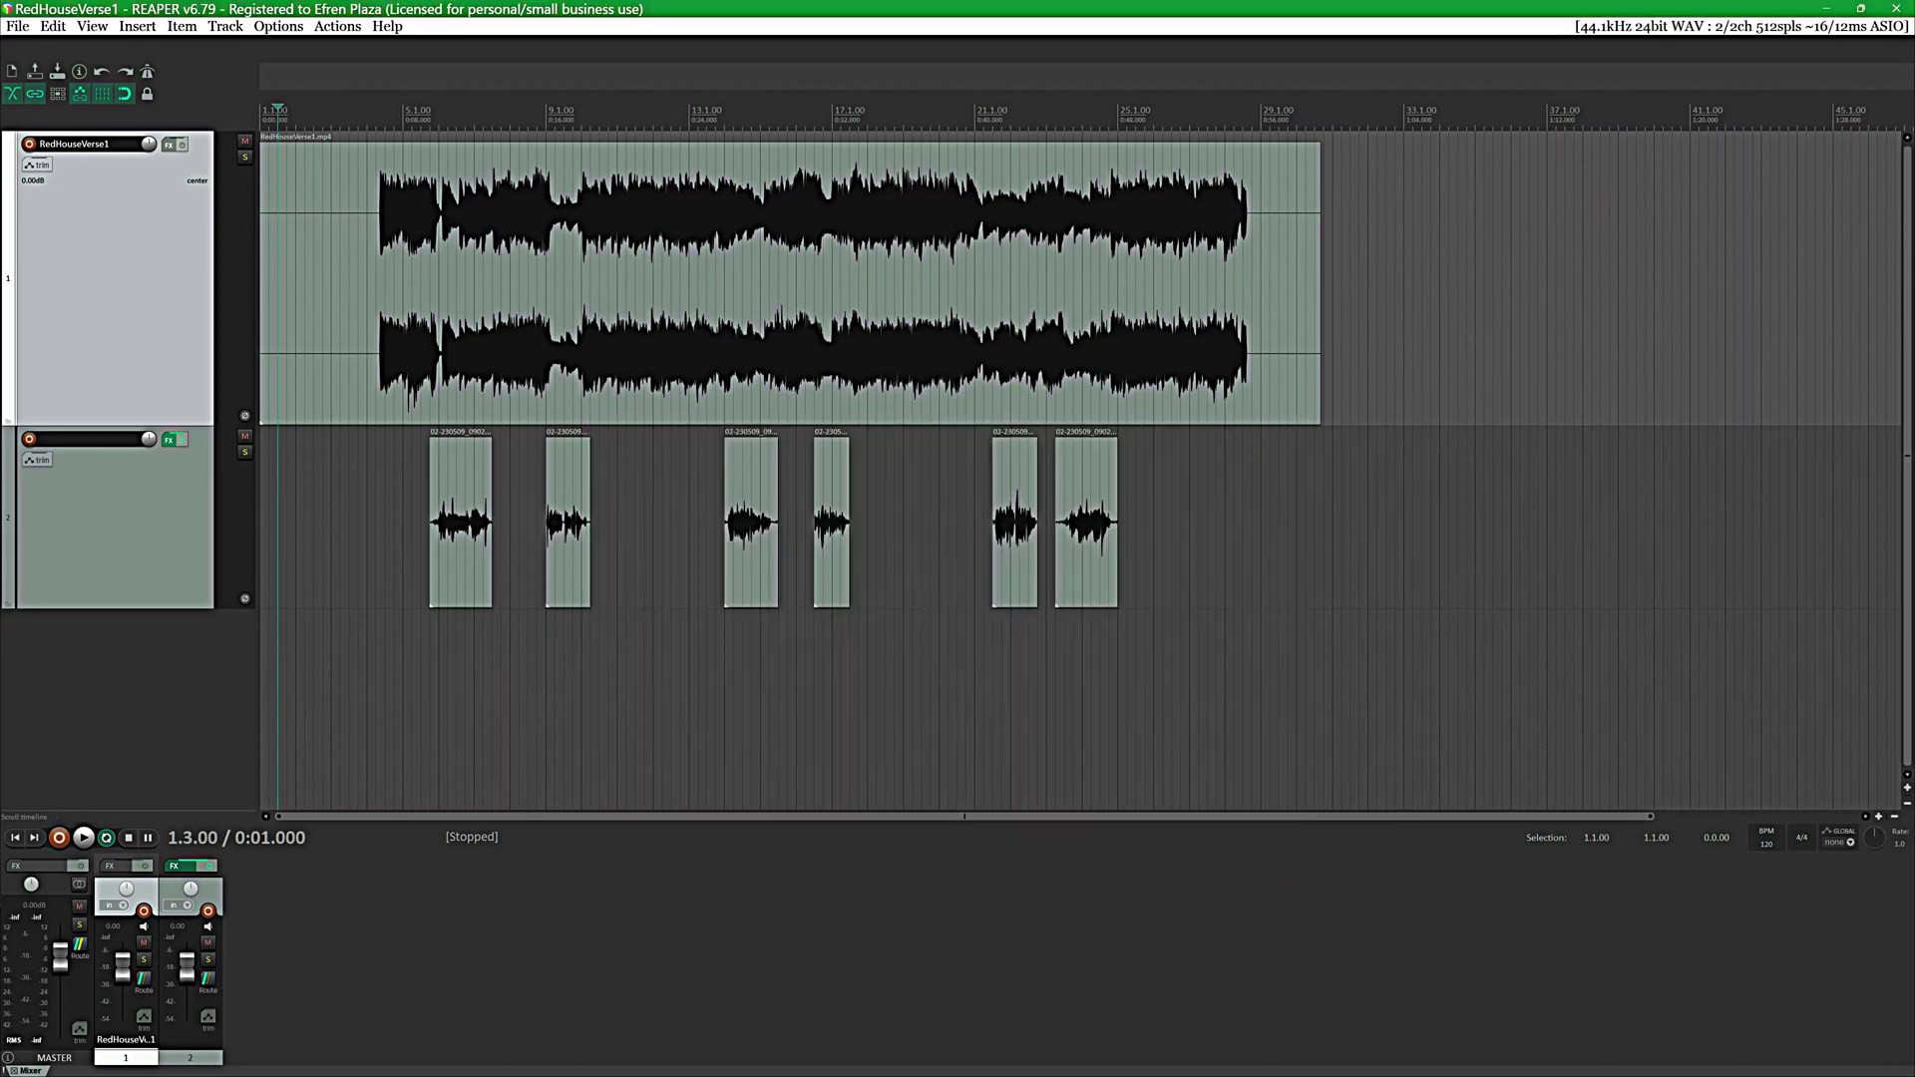